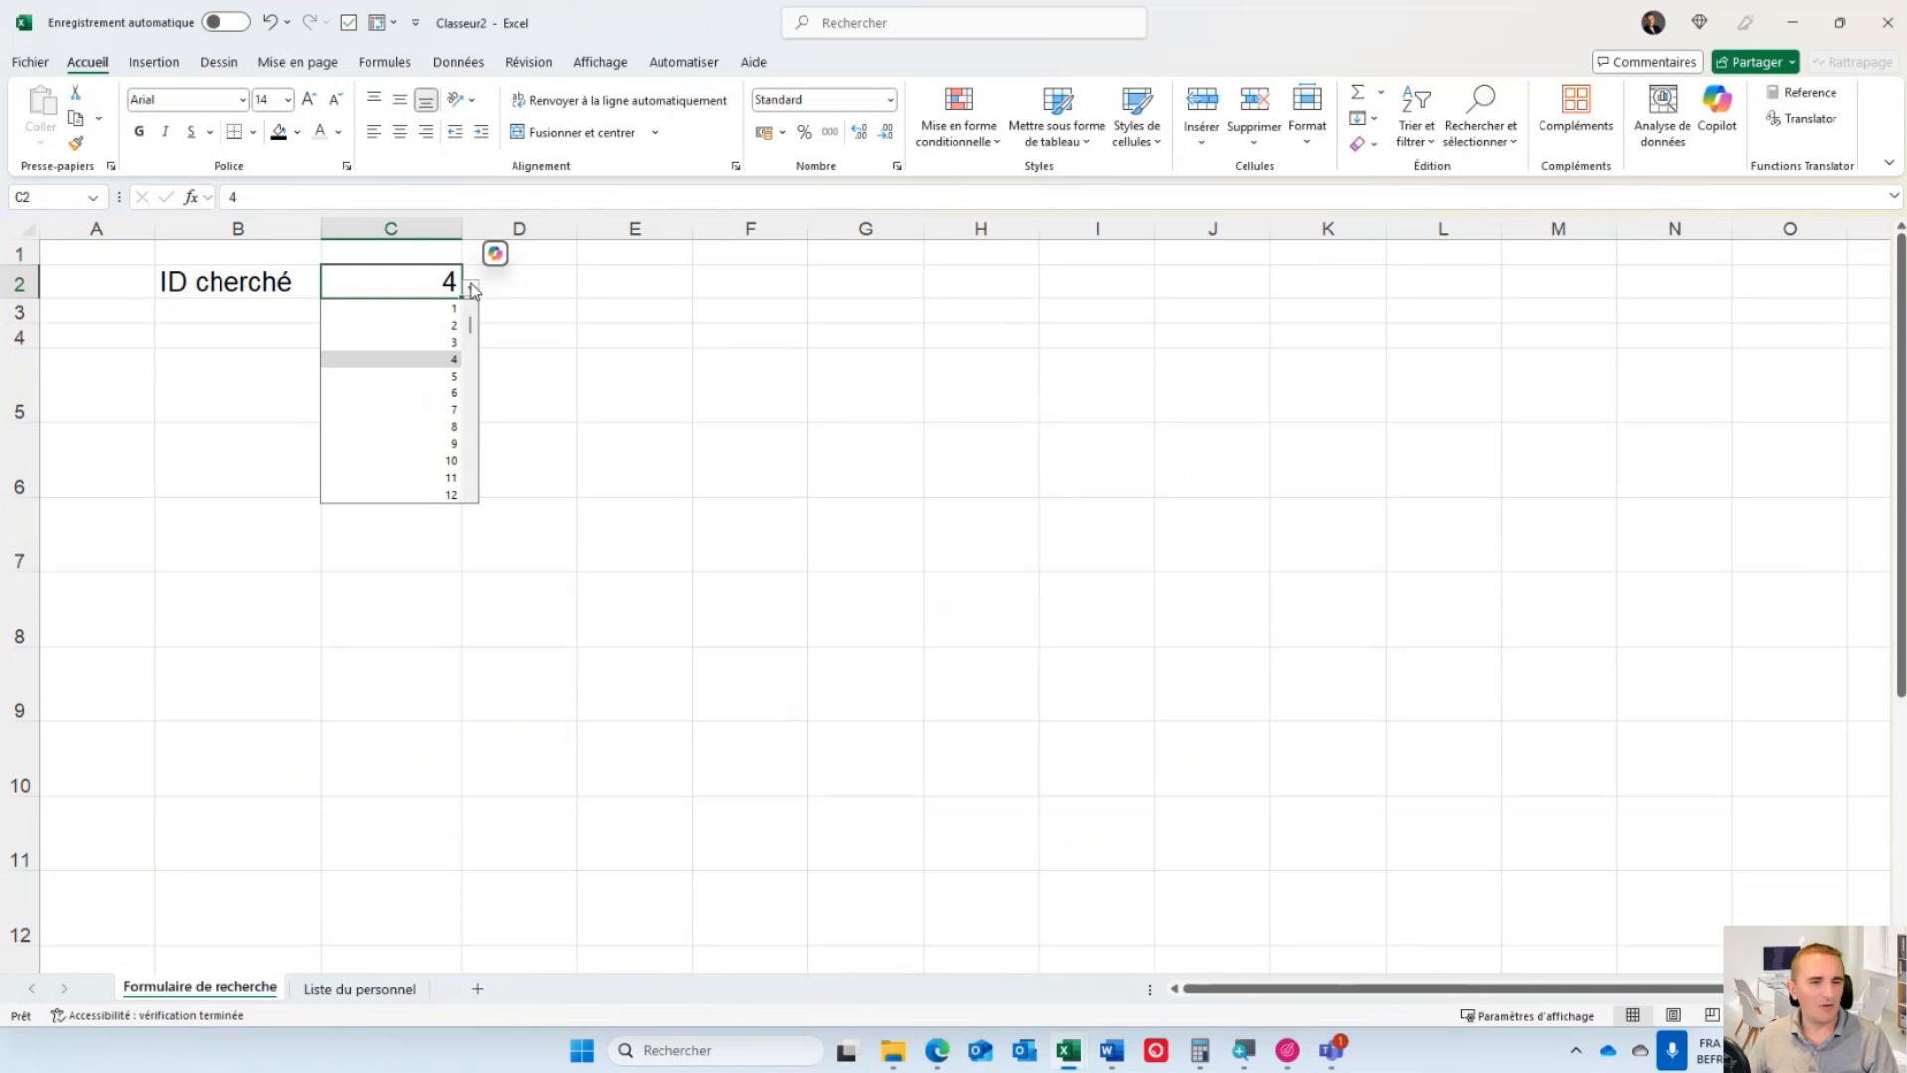
- Reference the NOM to Primes headers of the TabPersonnel table with a formula in B5 of the Formulaire de recherche sheet
left_click(473, 289)
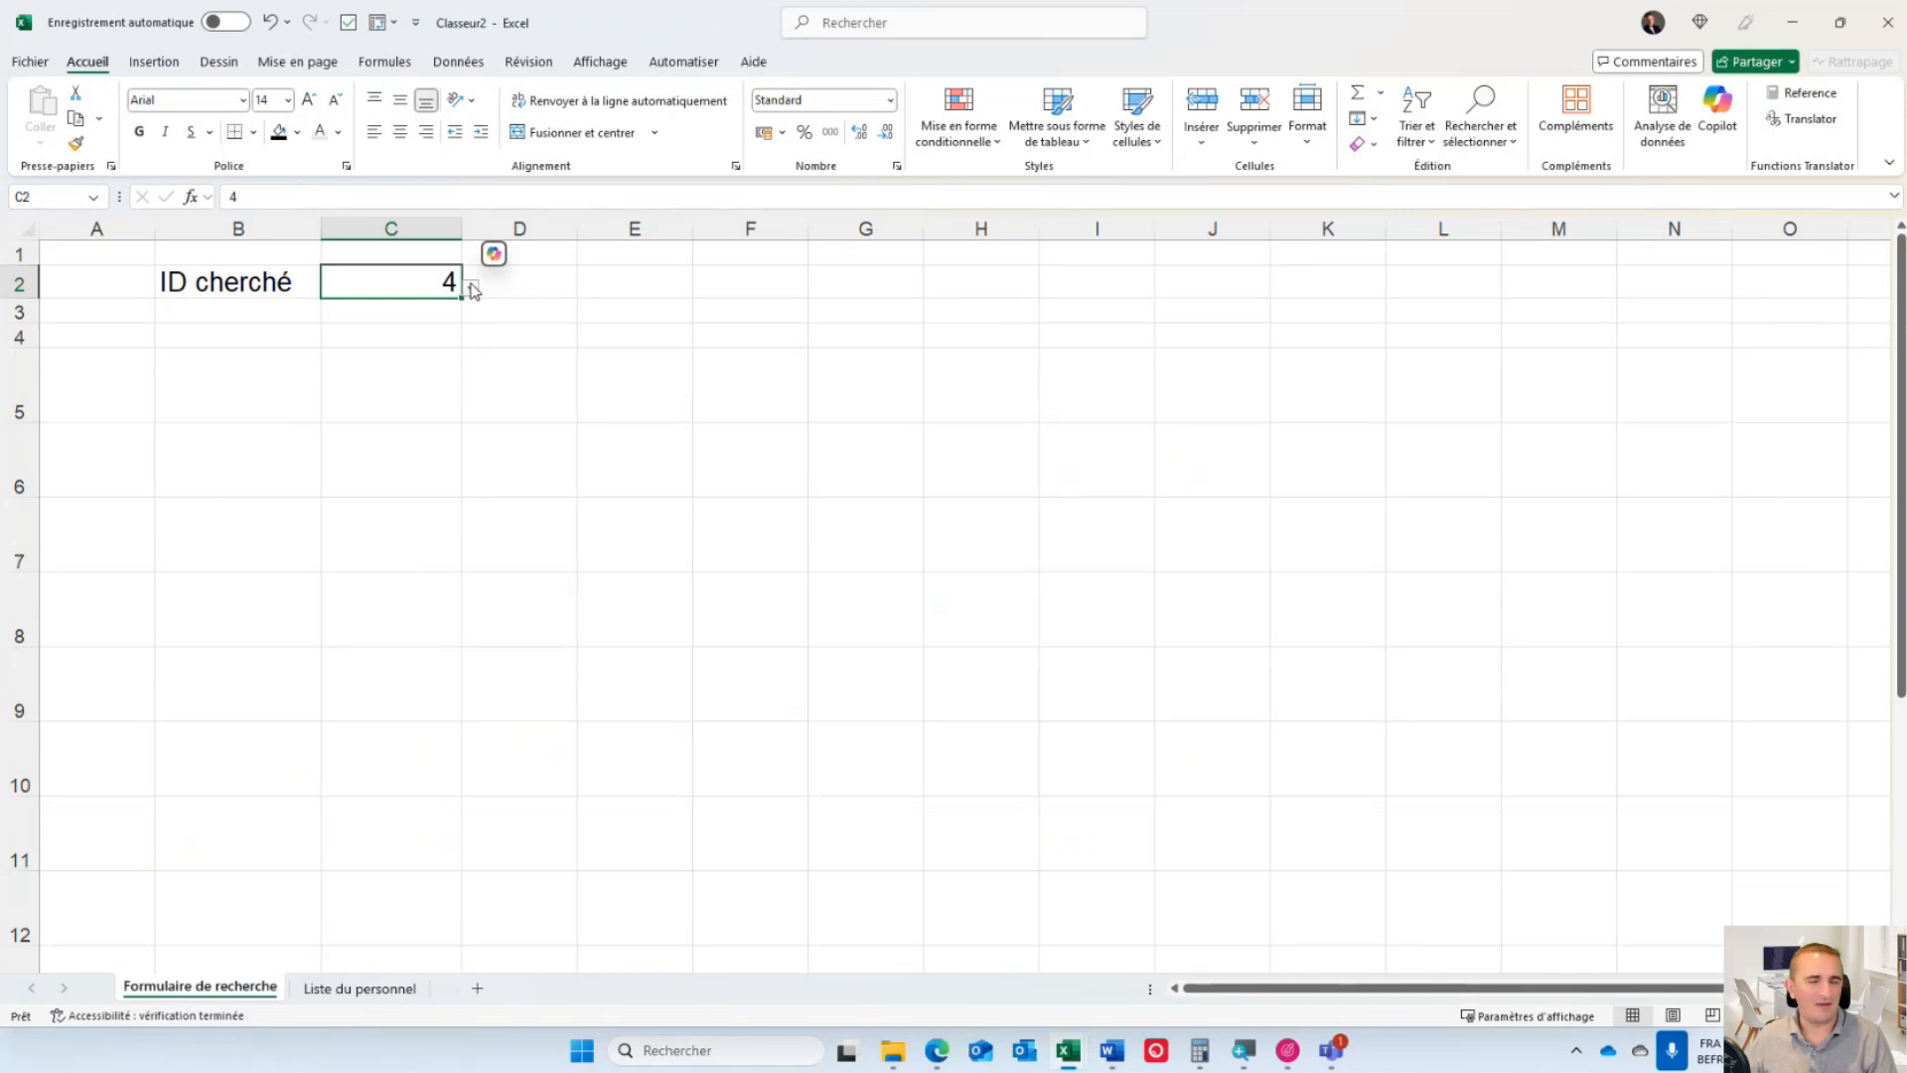
left_click(225, 391)
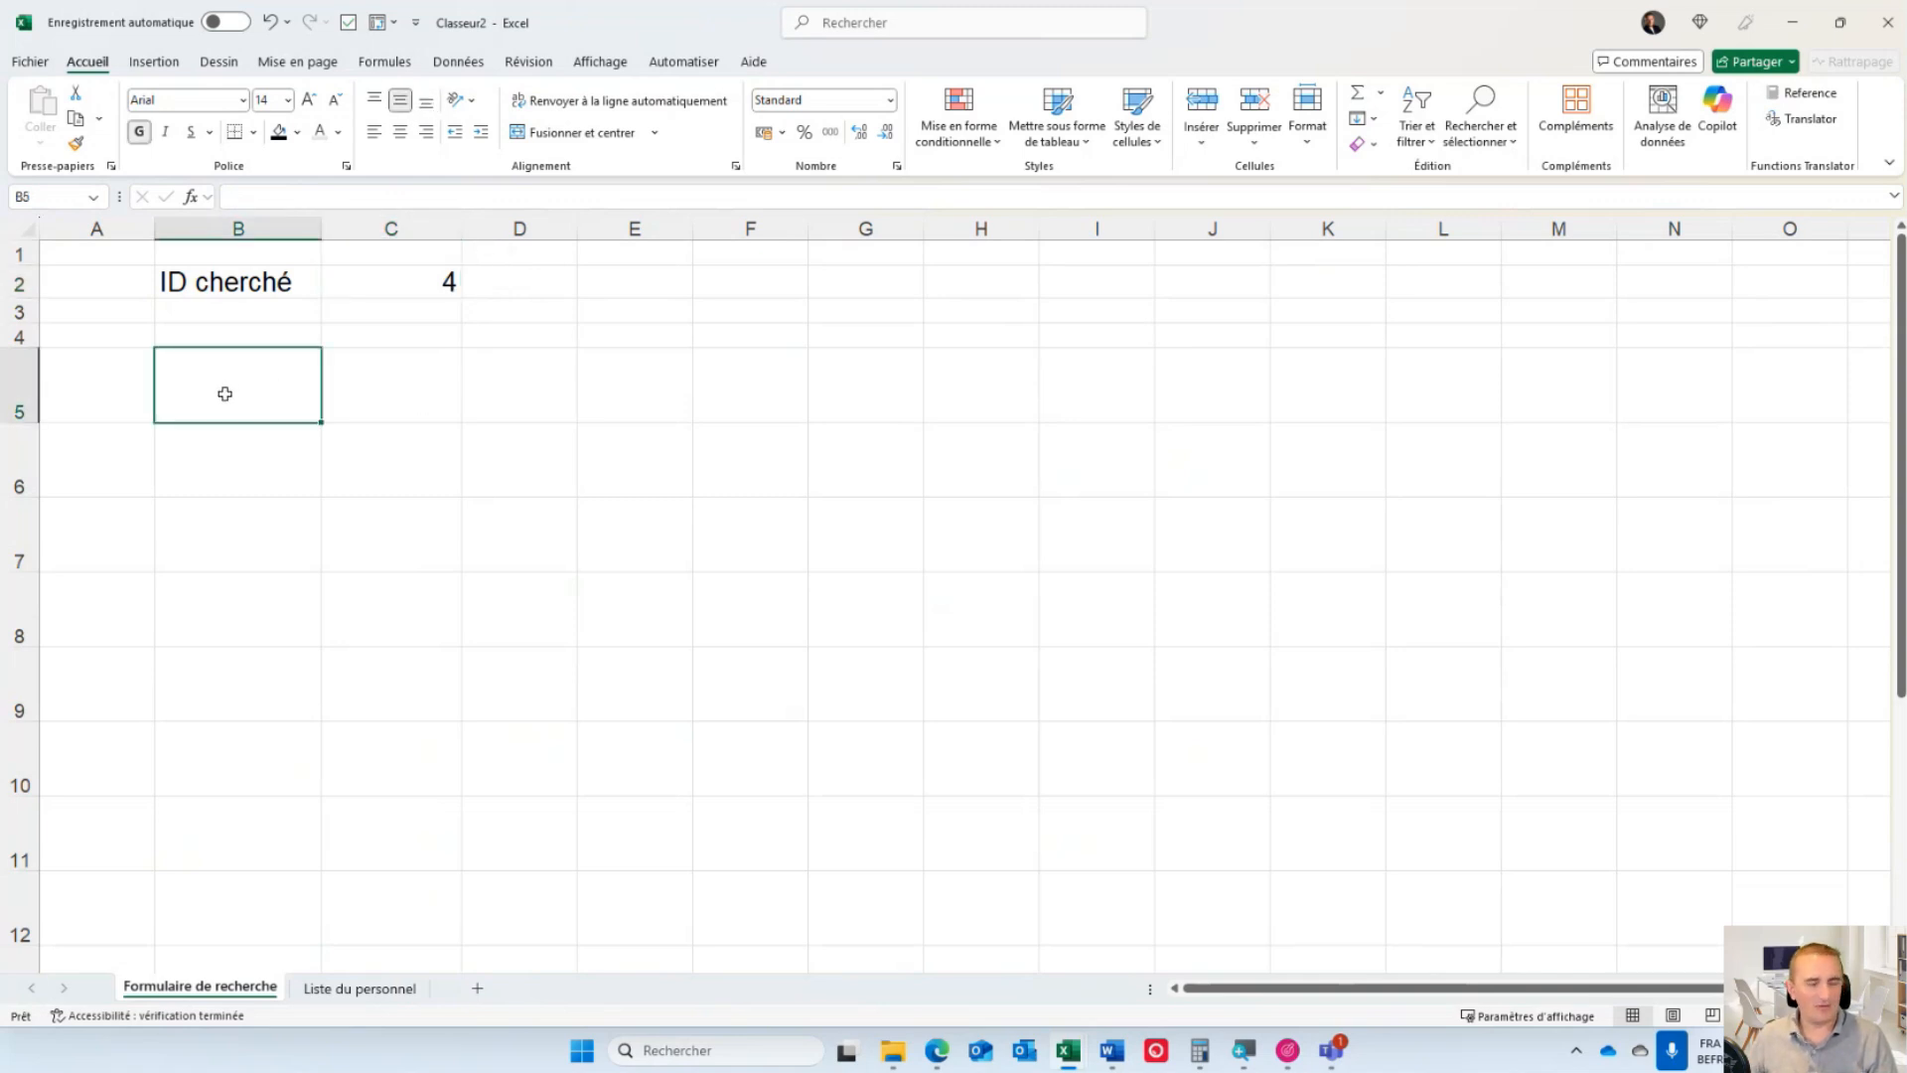
type("=")
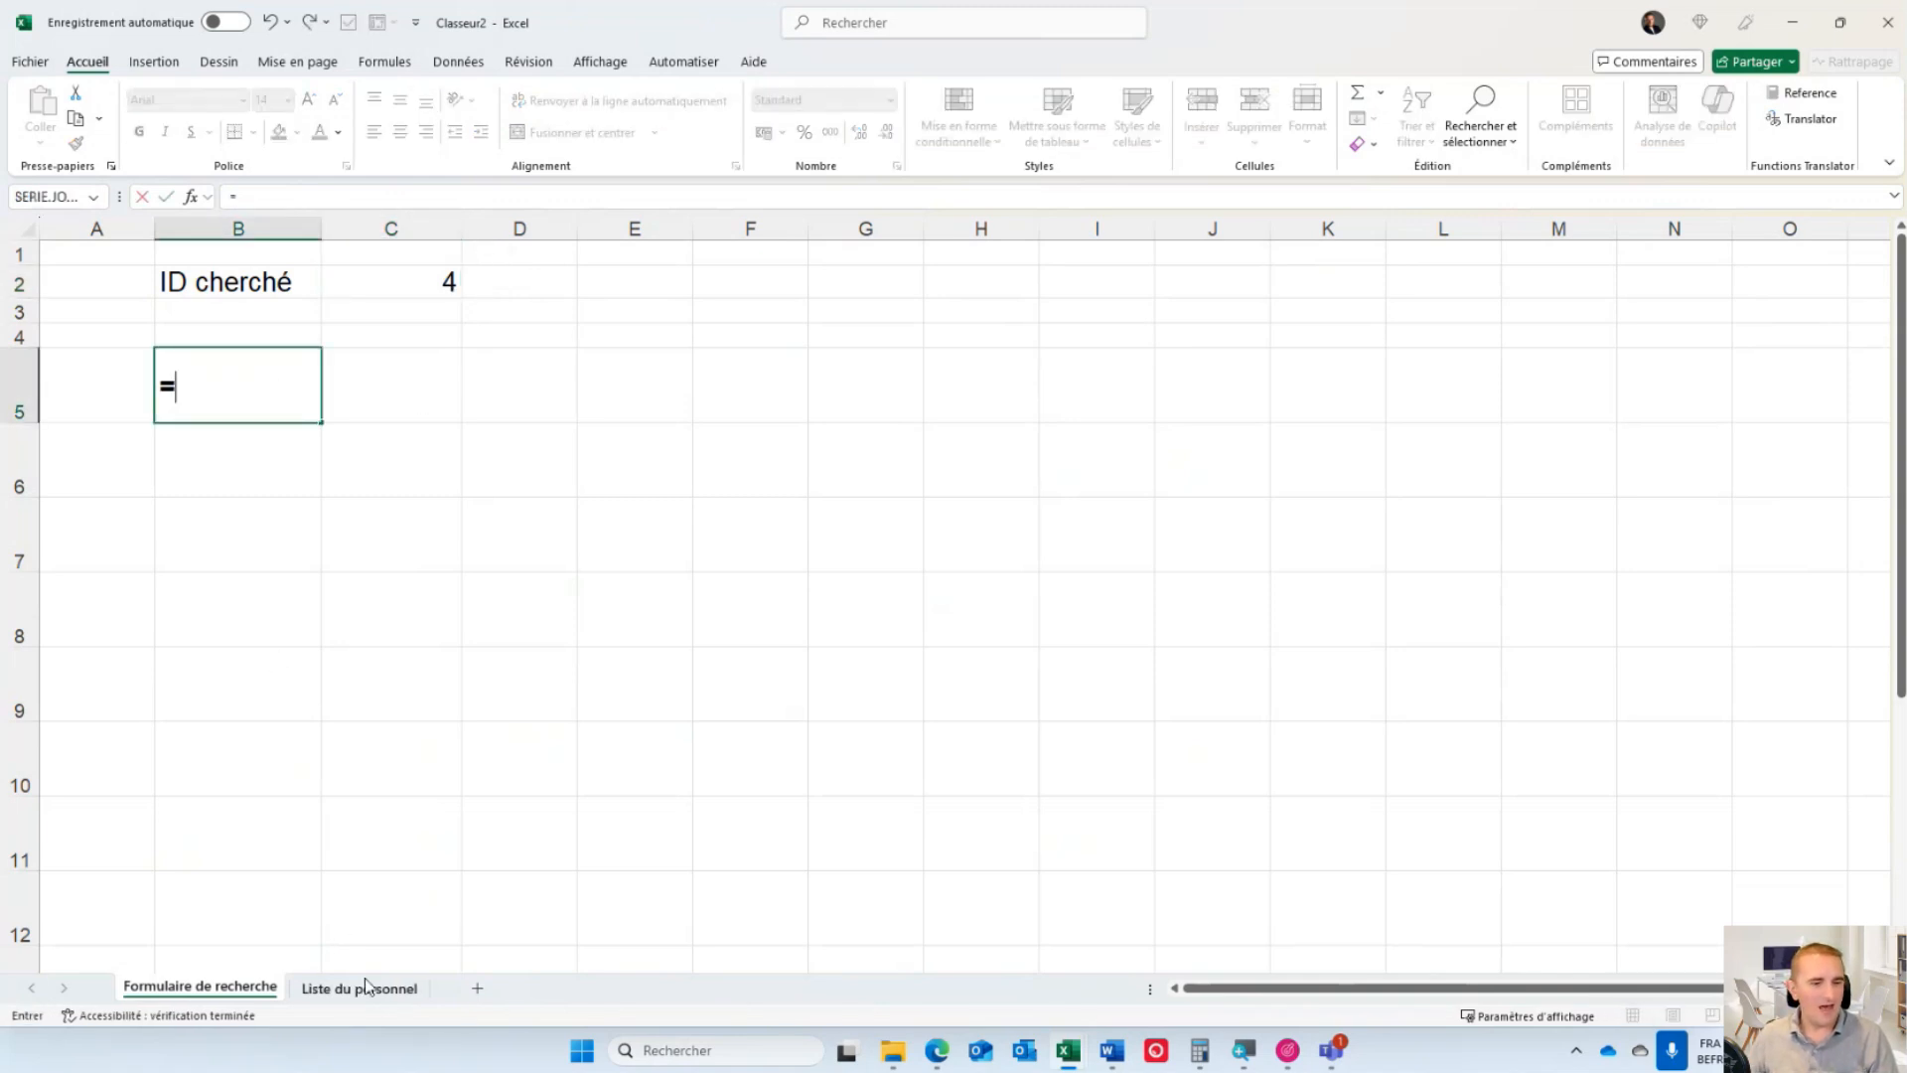
left_click(359, 988)
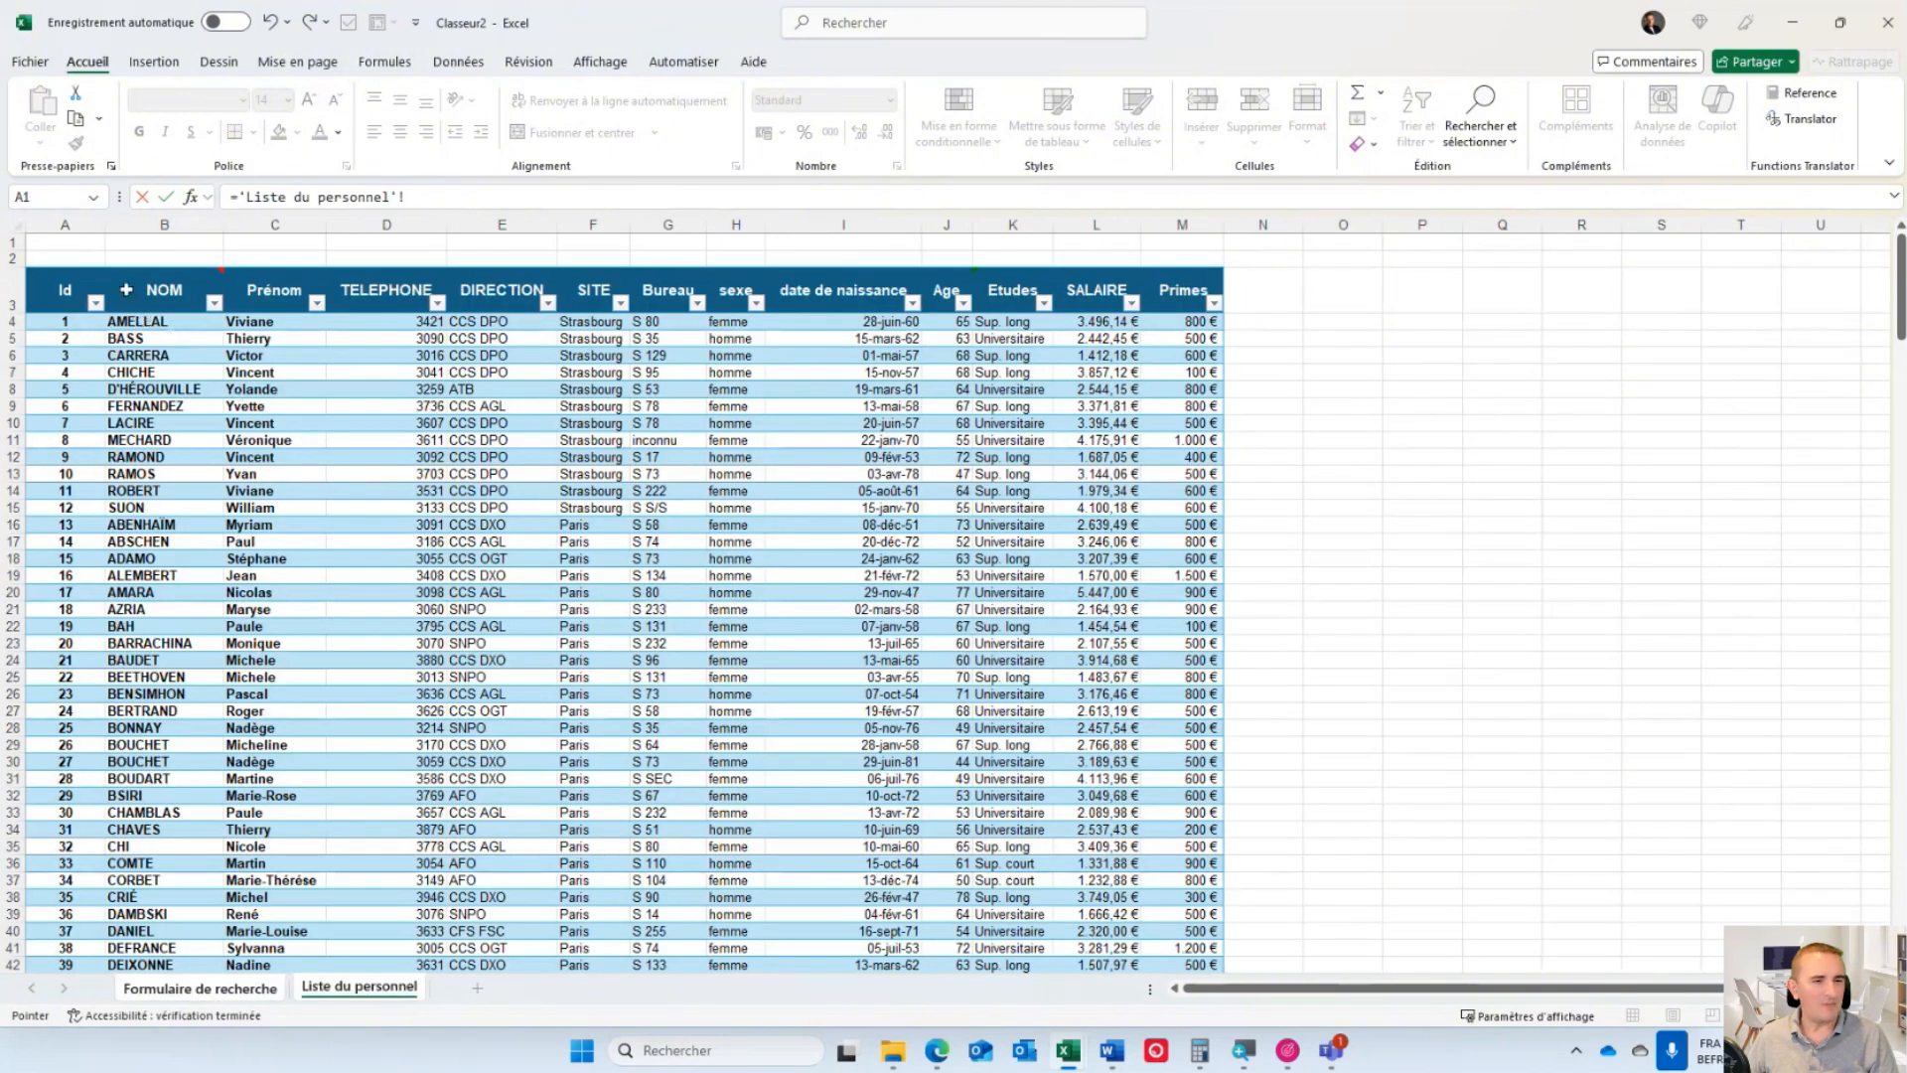
left_click_drag(126, 289, 1179, 274)
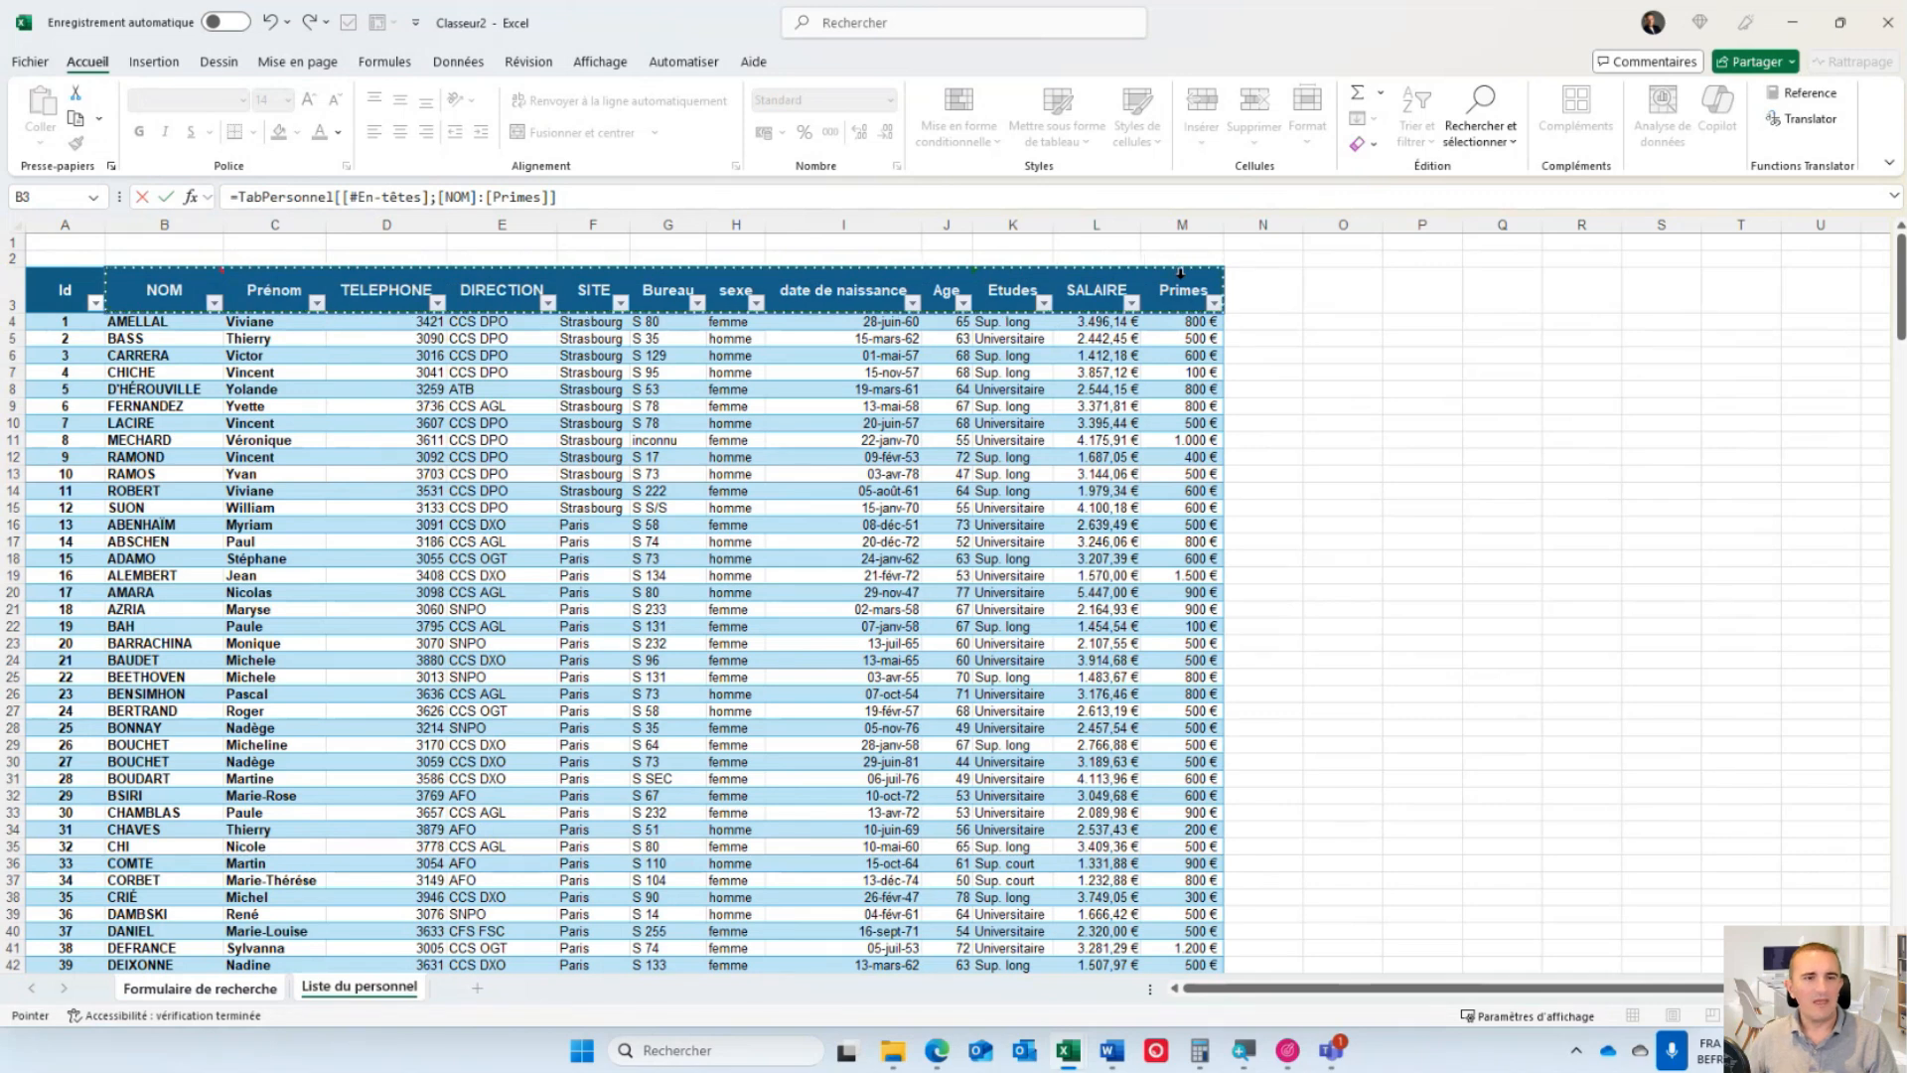
key("Return")
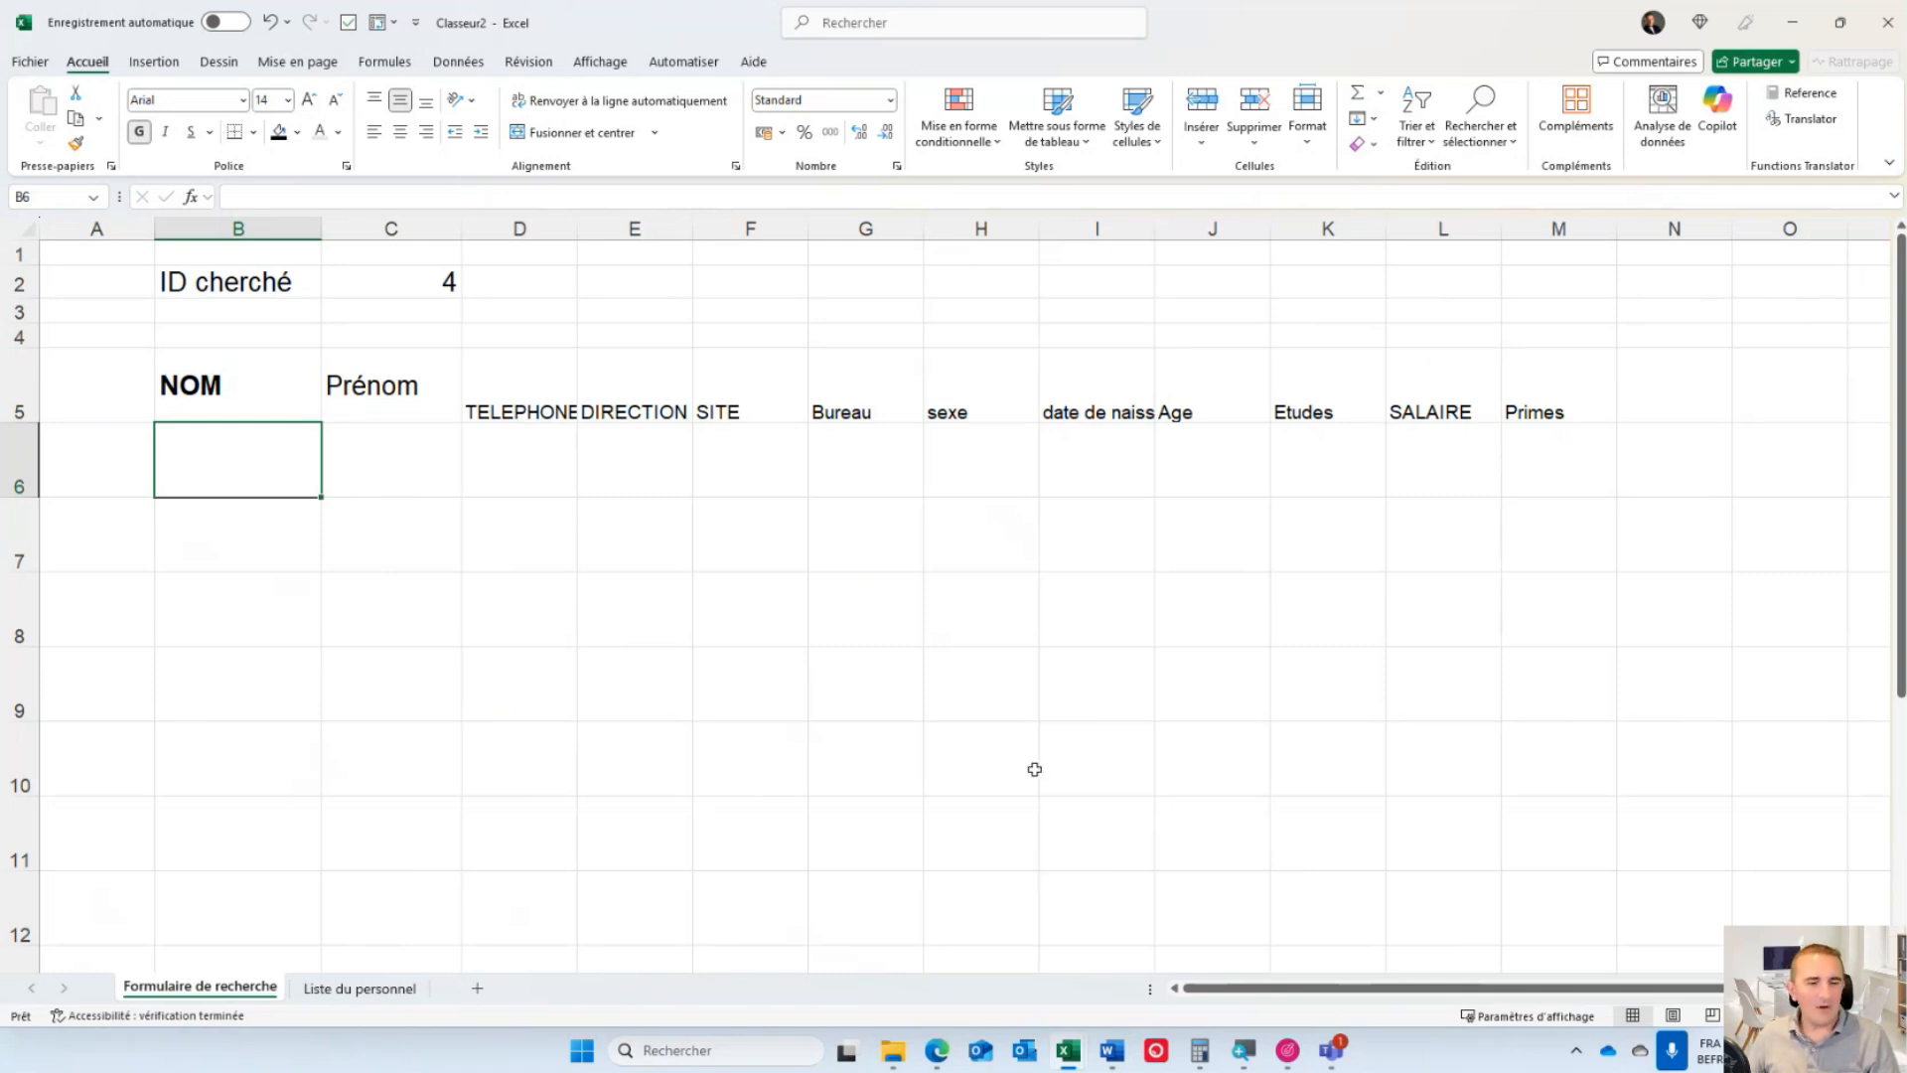
- Examine the headers and the record with Id 4 on the Liste du personnel sheet, and return to the search form
left_click(387, 988)
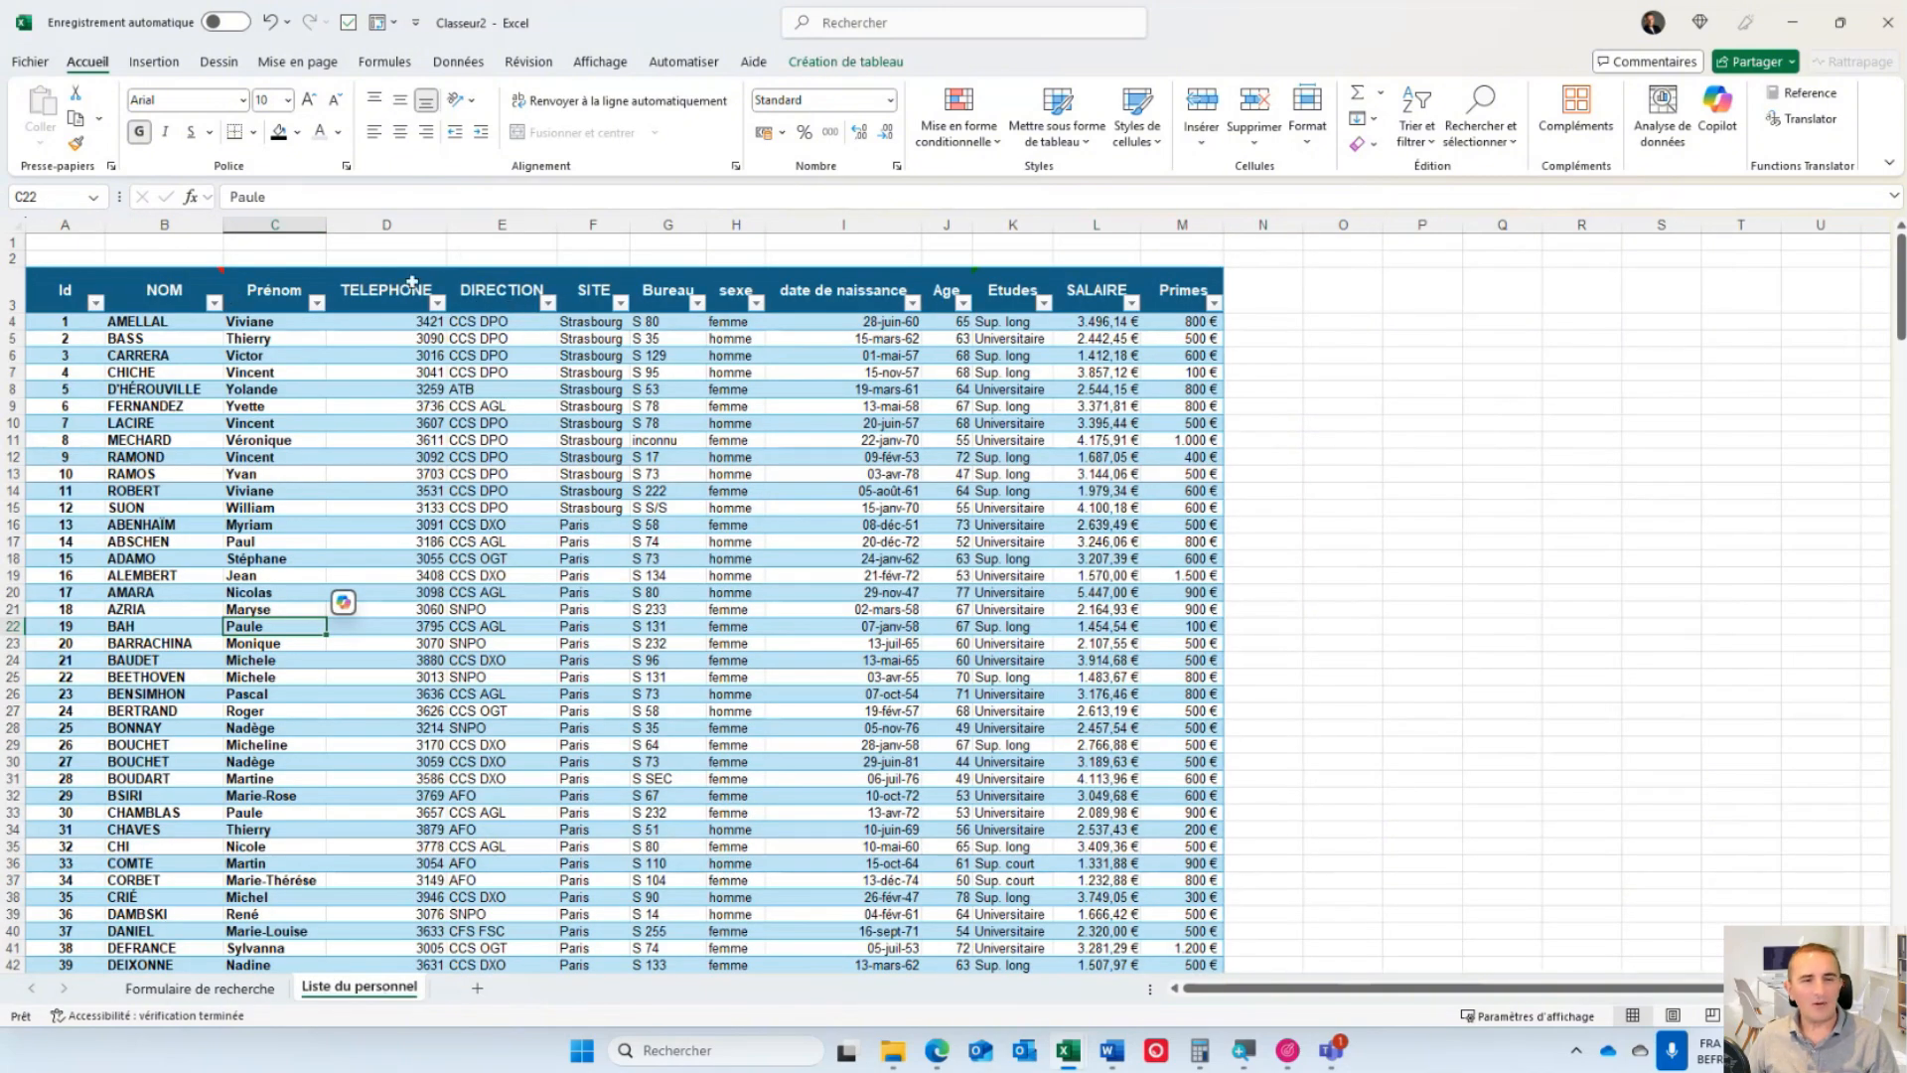
left_click(223, 988)
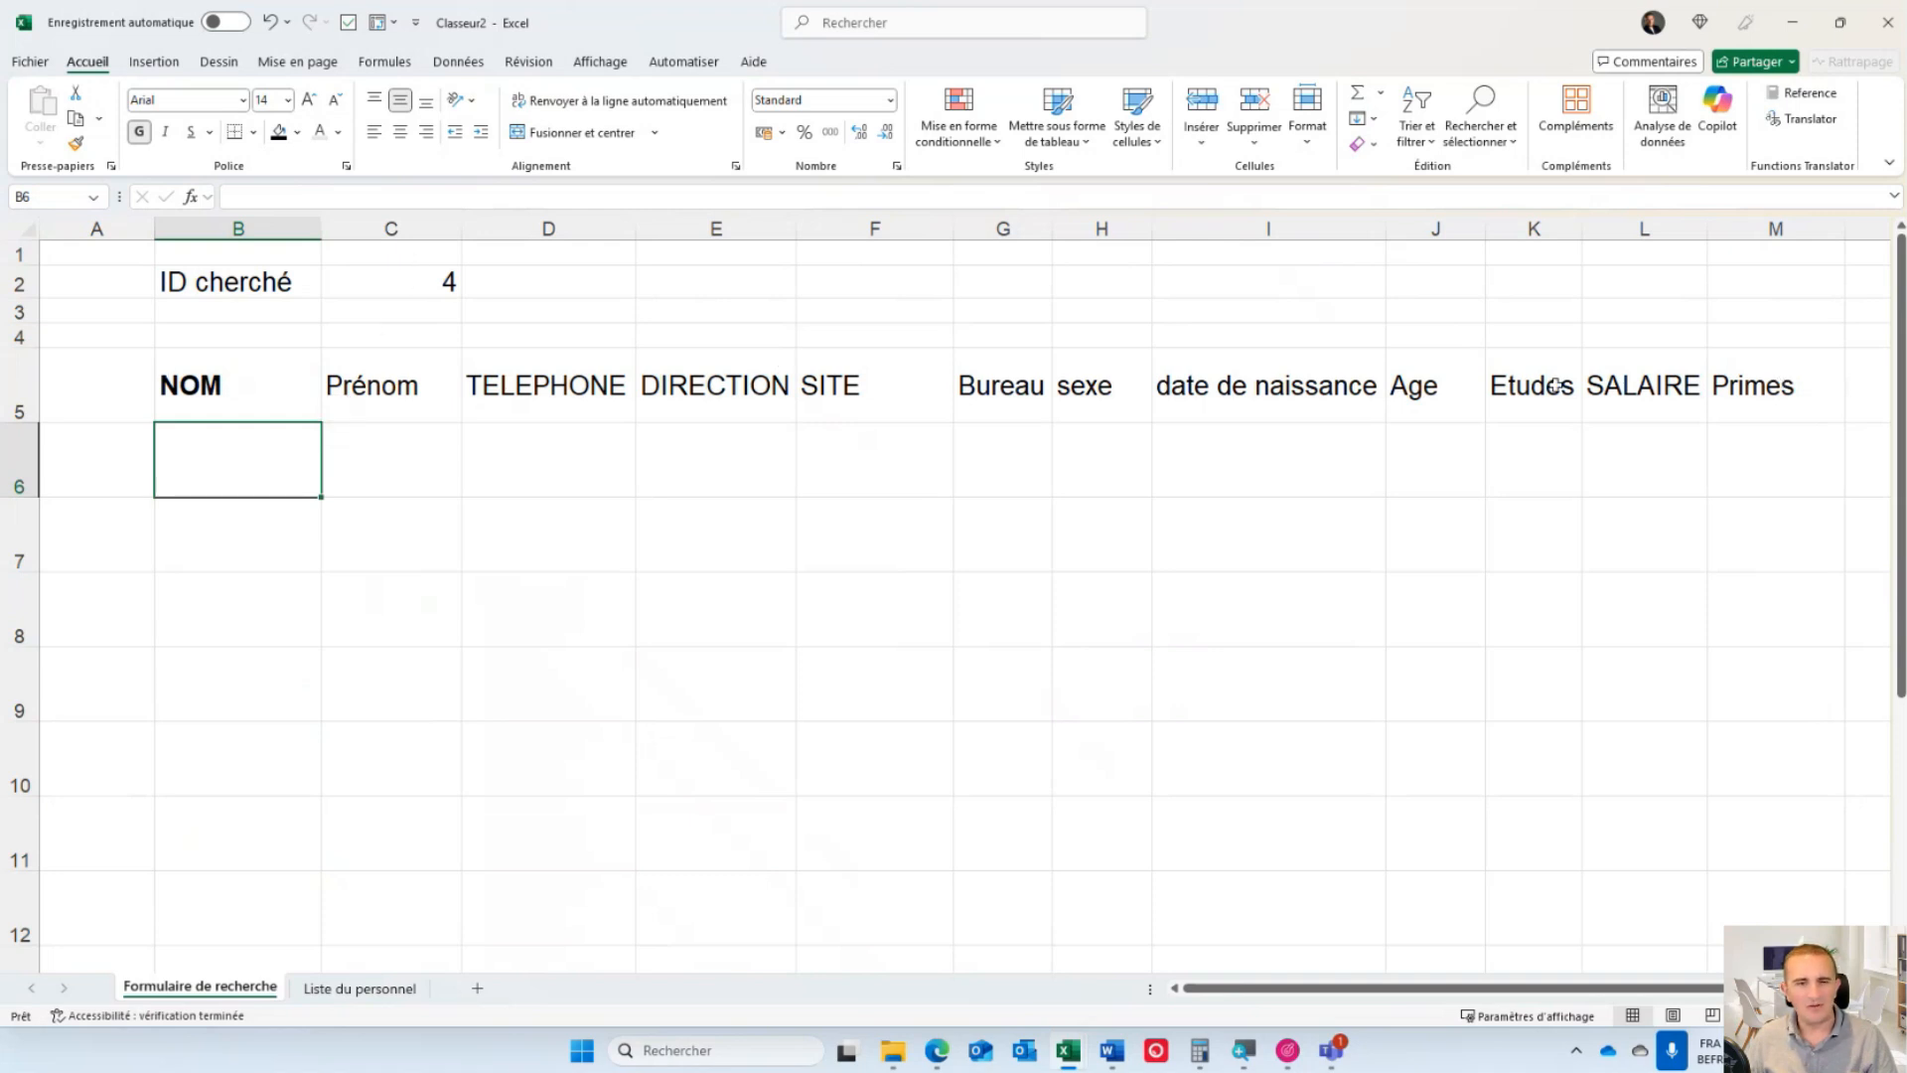
left_click(360, 989)
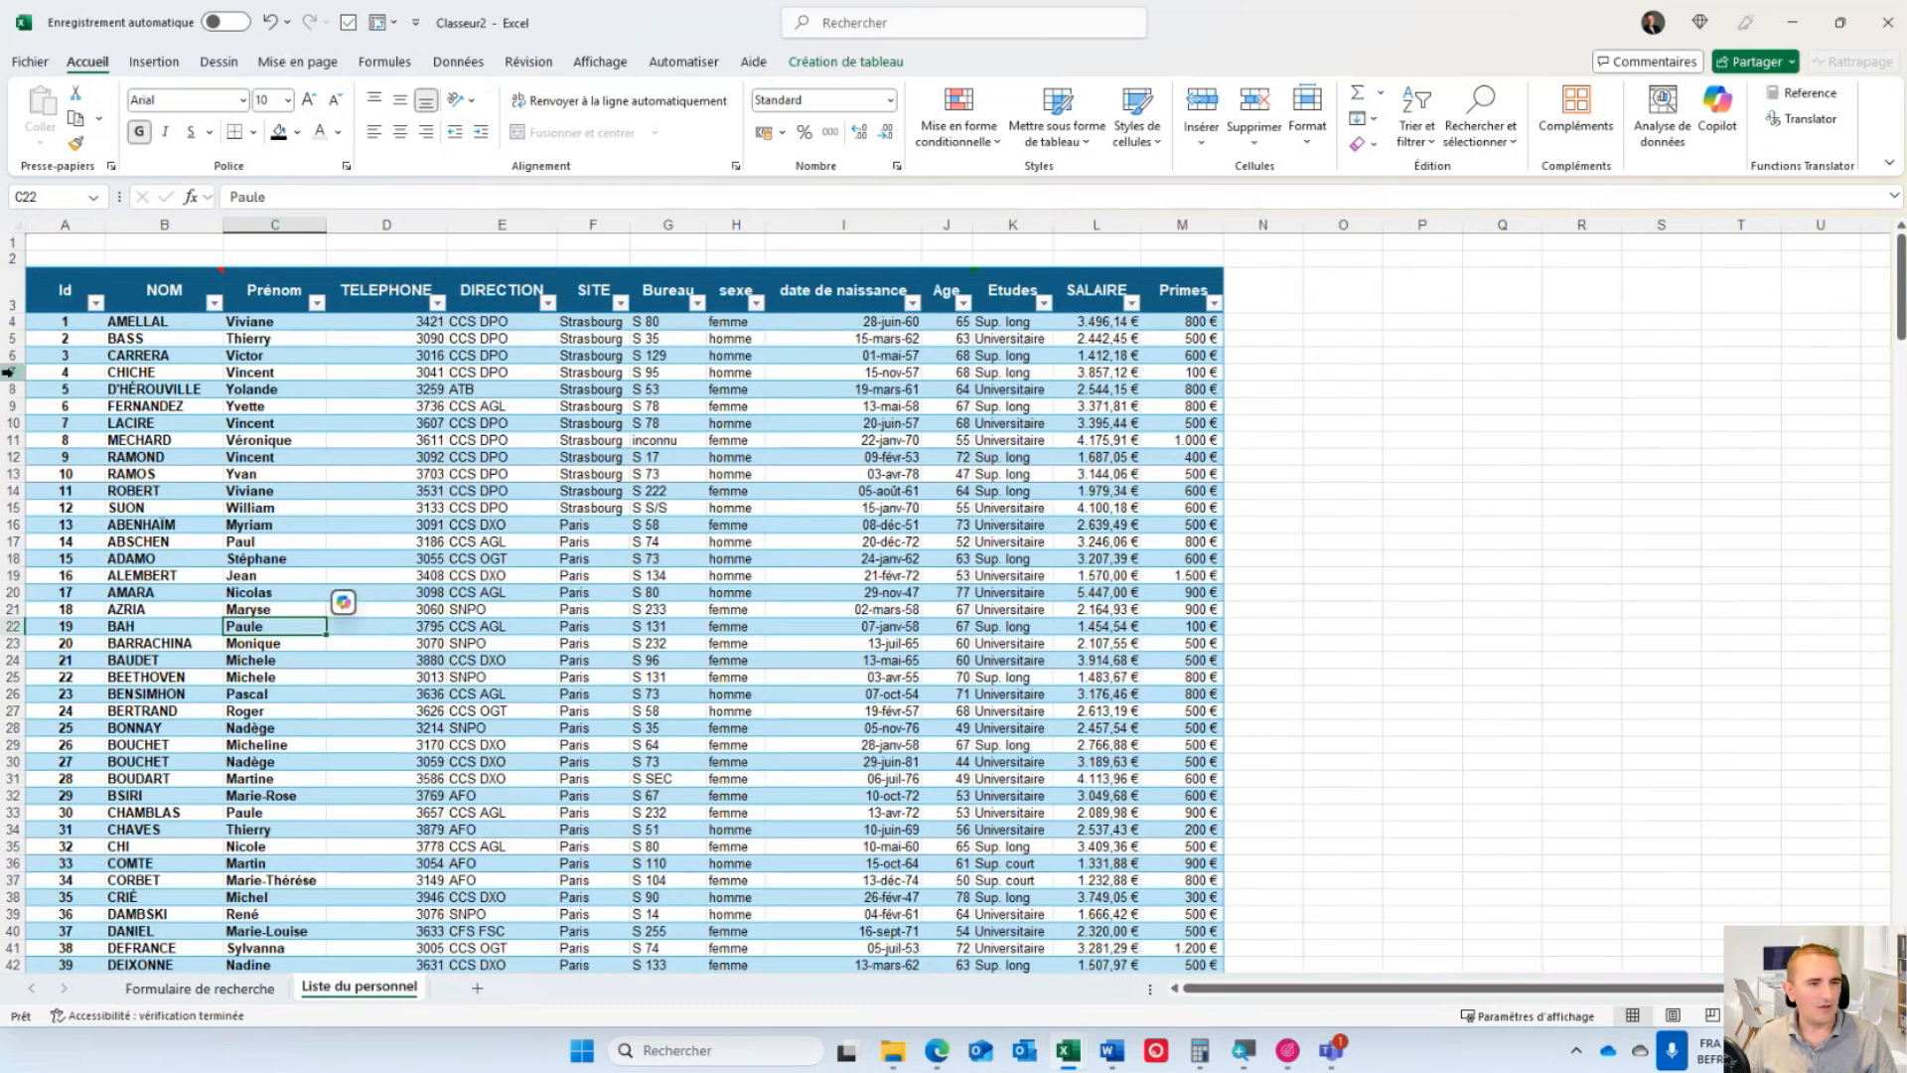
left_click(8, 372)
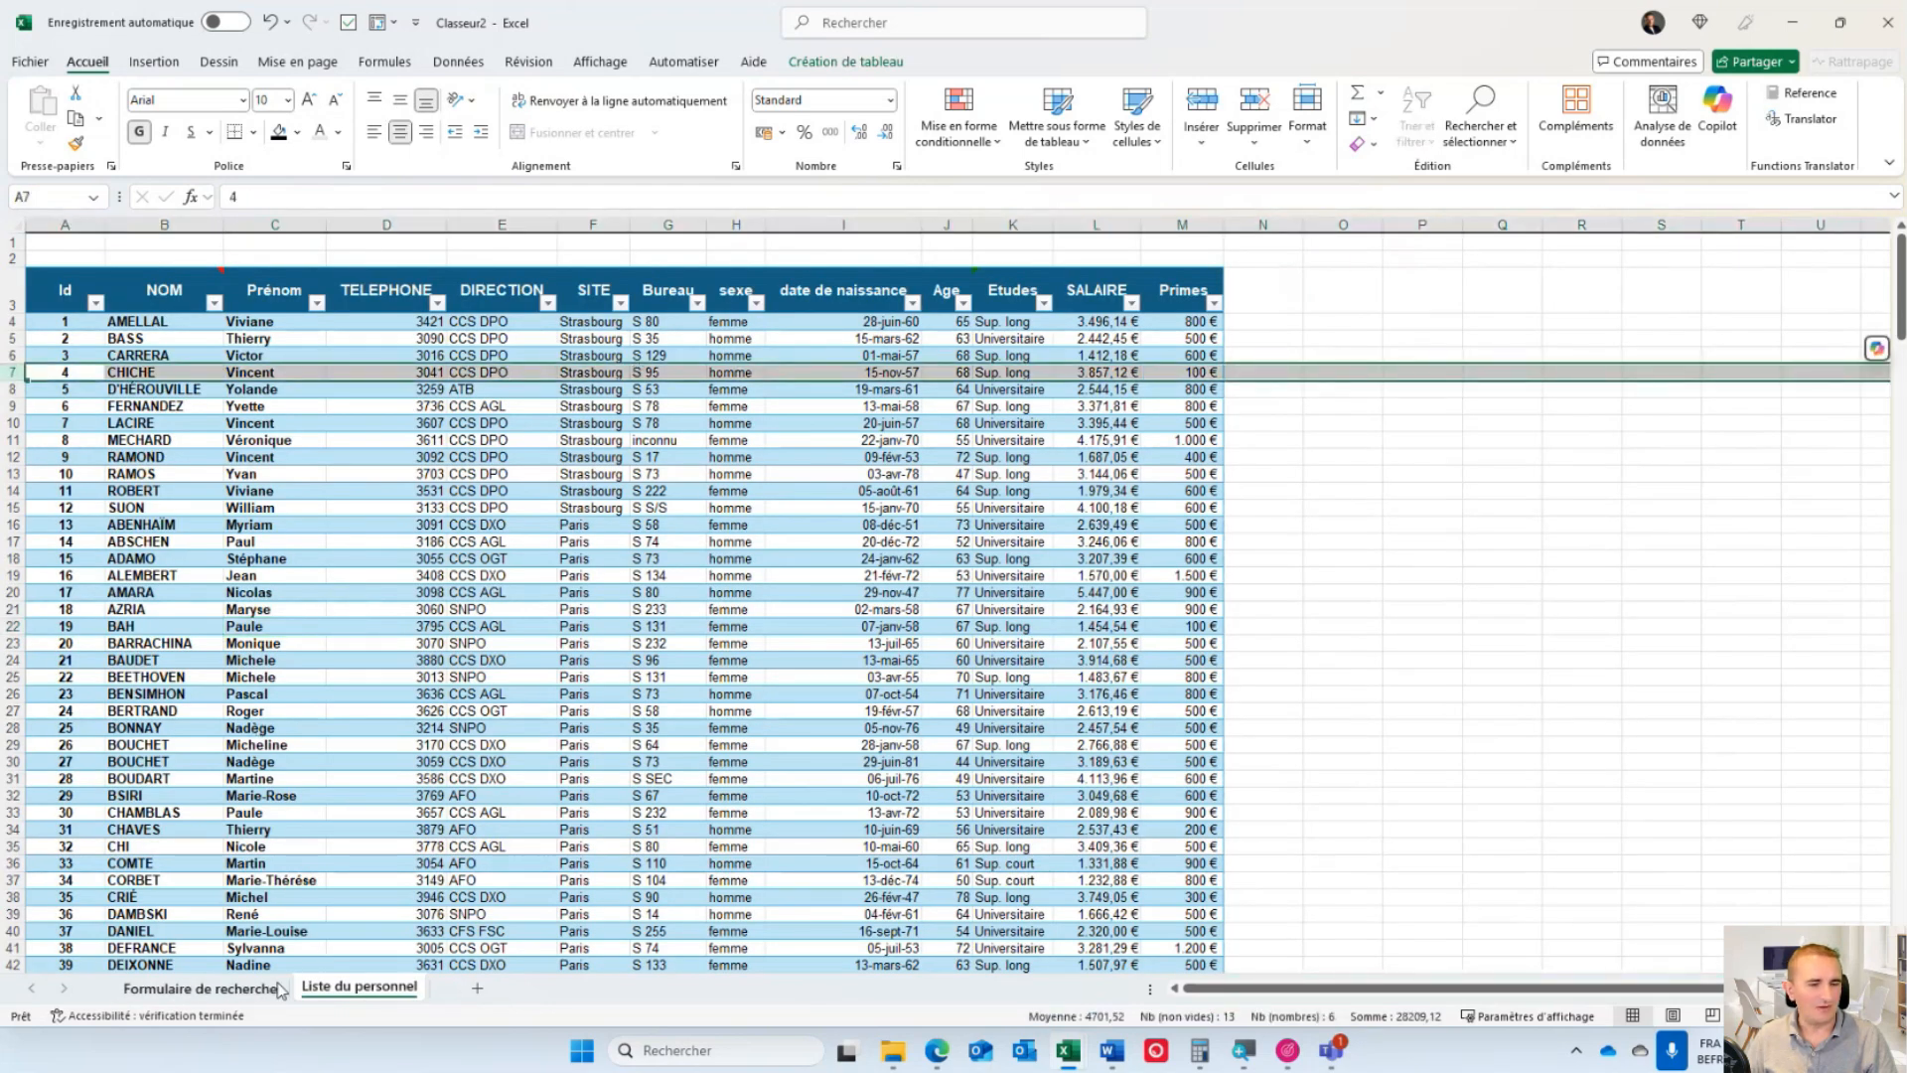
left_click(151, 493)
left_click(213, 988)
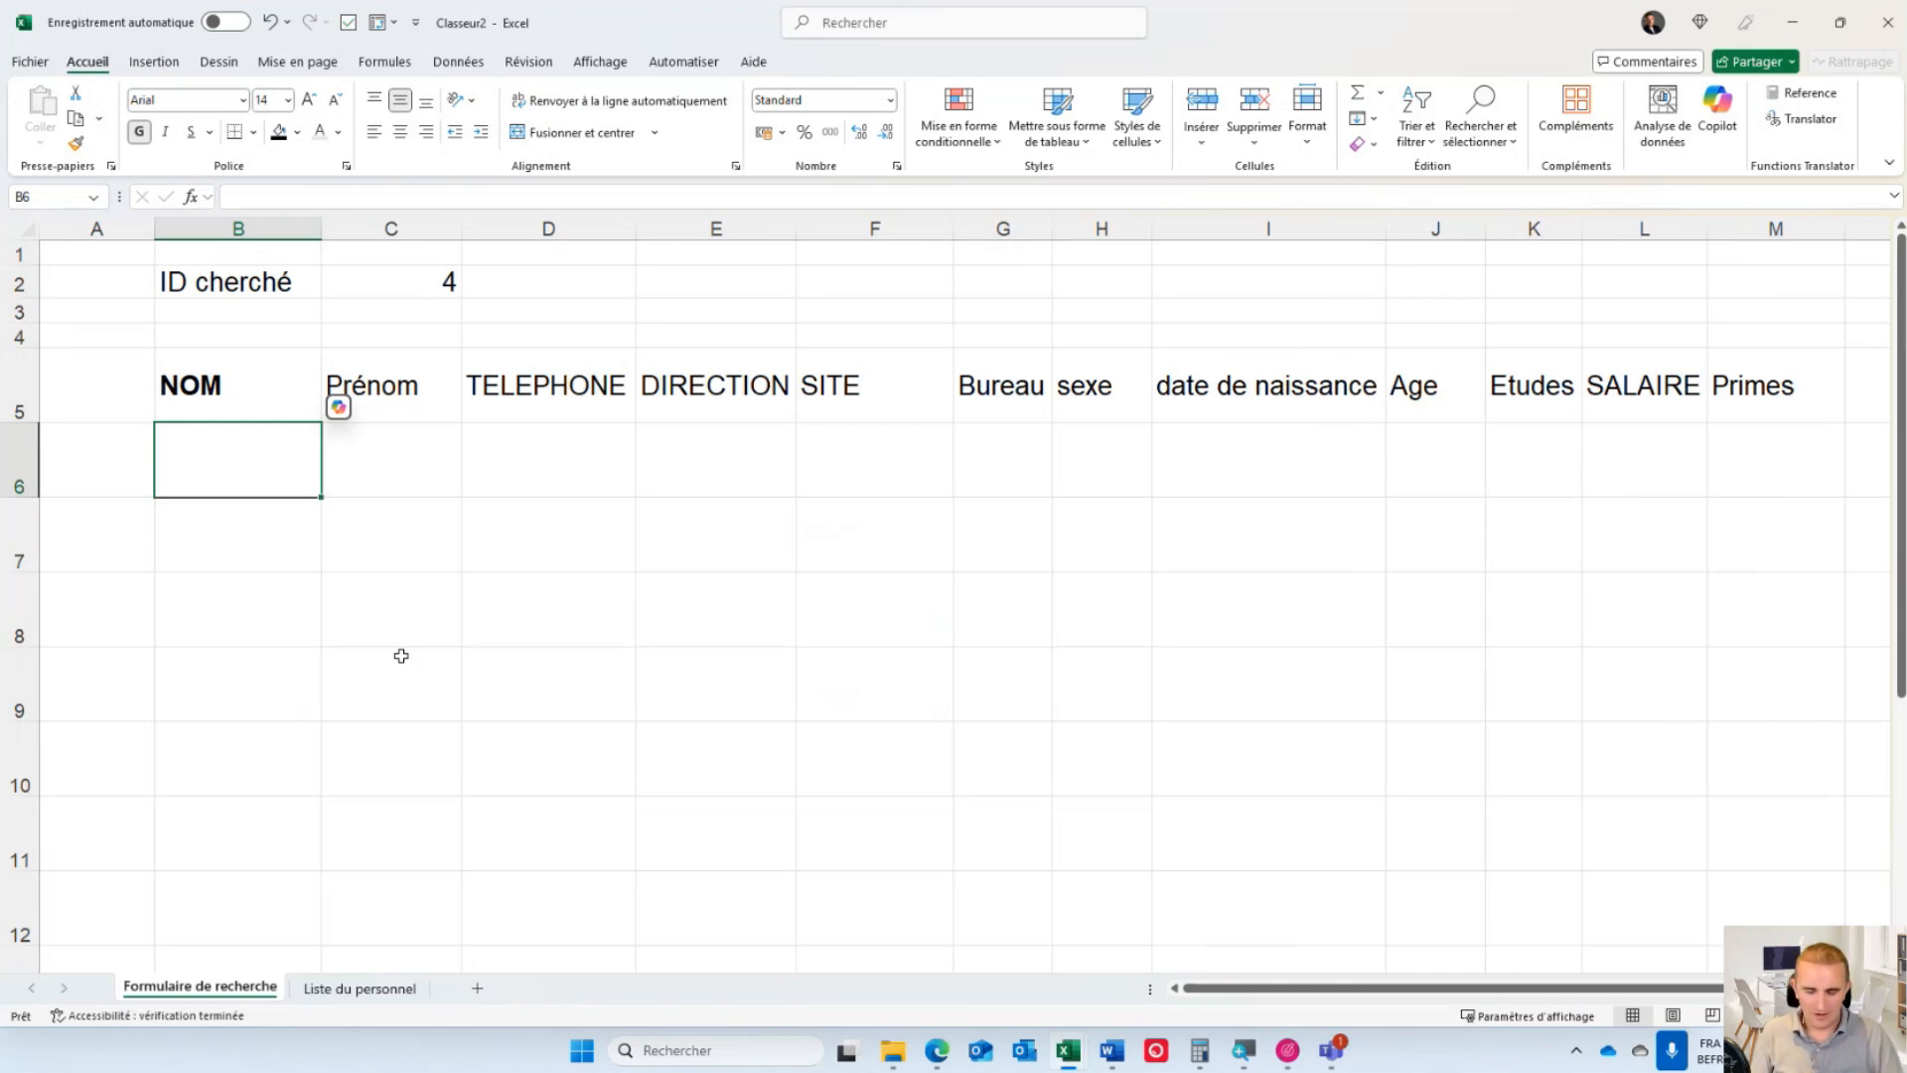
- Enter a RECHERCHEX formula in B6 that looks up C2 in TabPersonnel[Id] and returns the TabPersonnel columns NOM to Primes
type("=recherch")
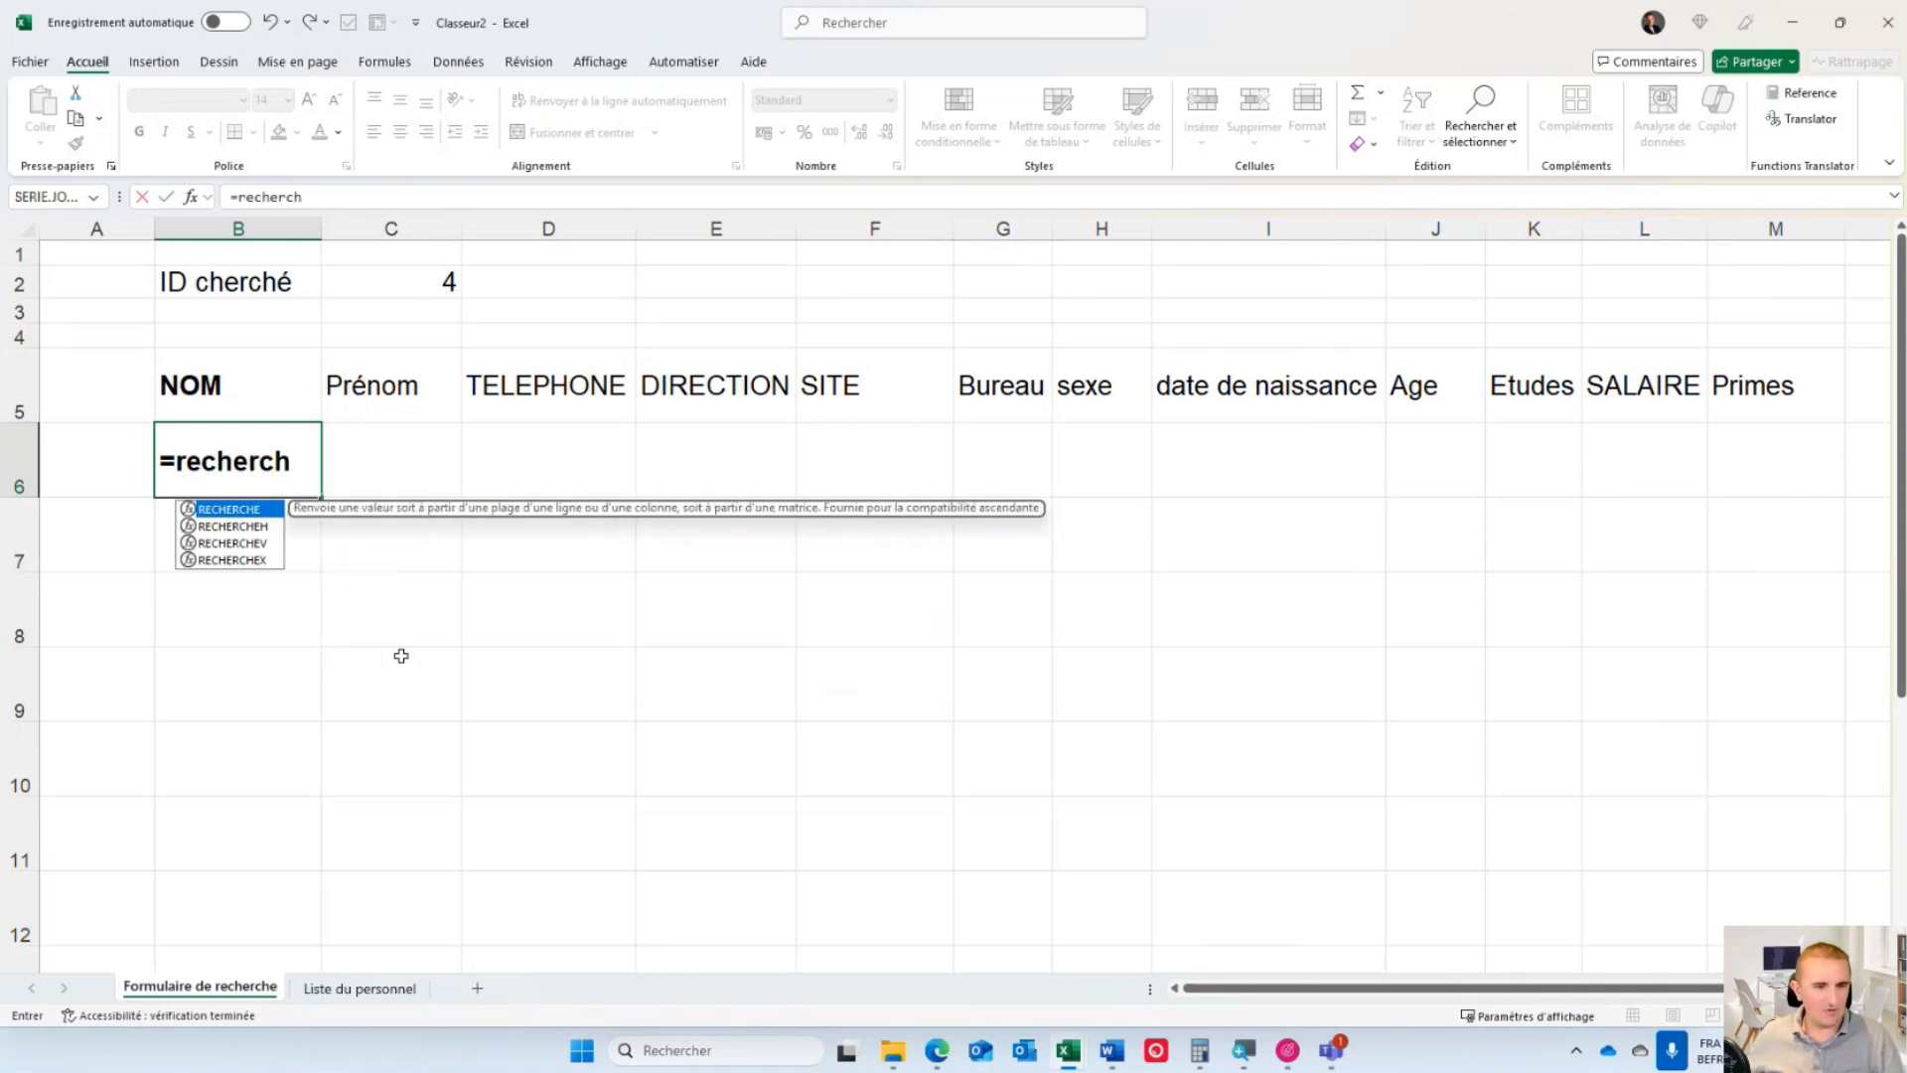
double_click(232, 560)
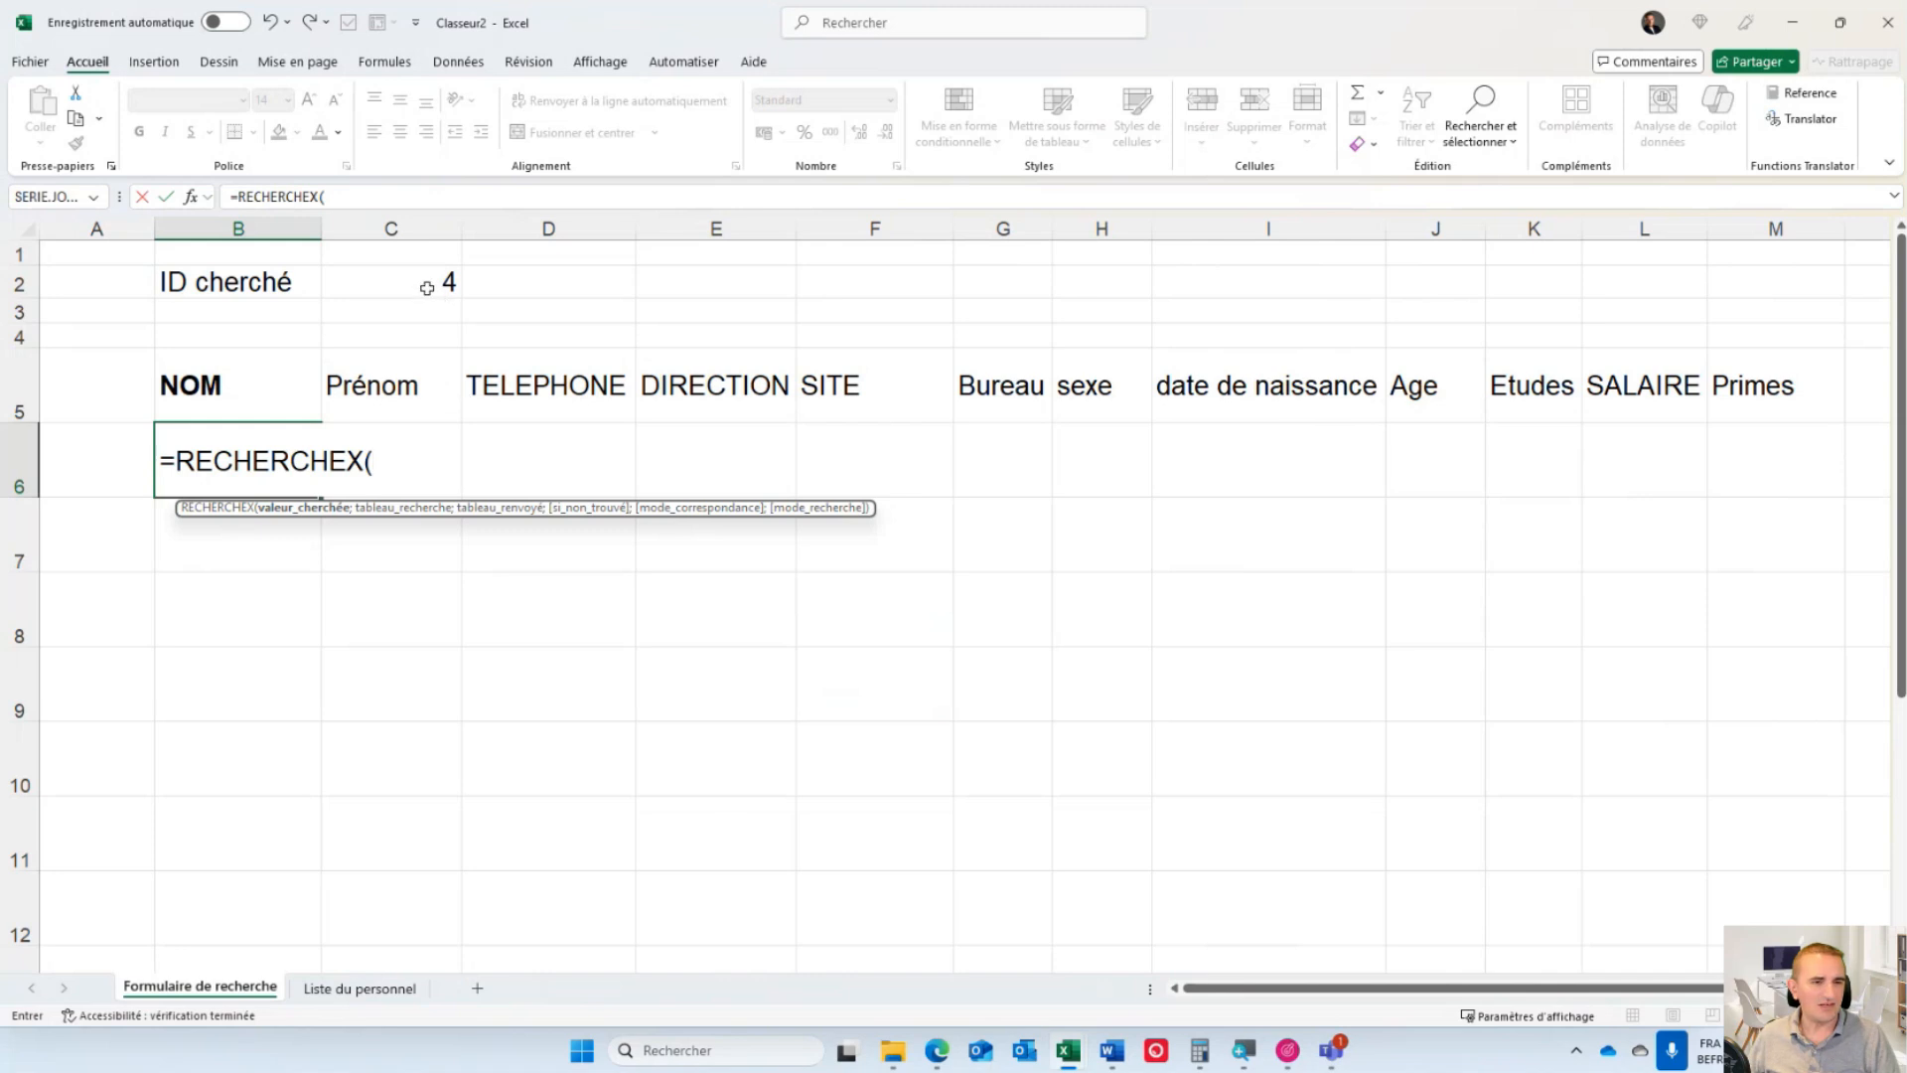
left_click(427, 288)
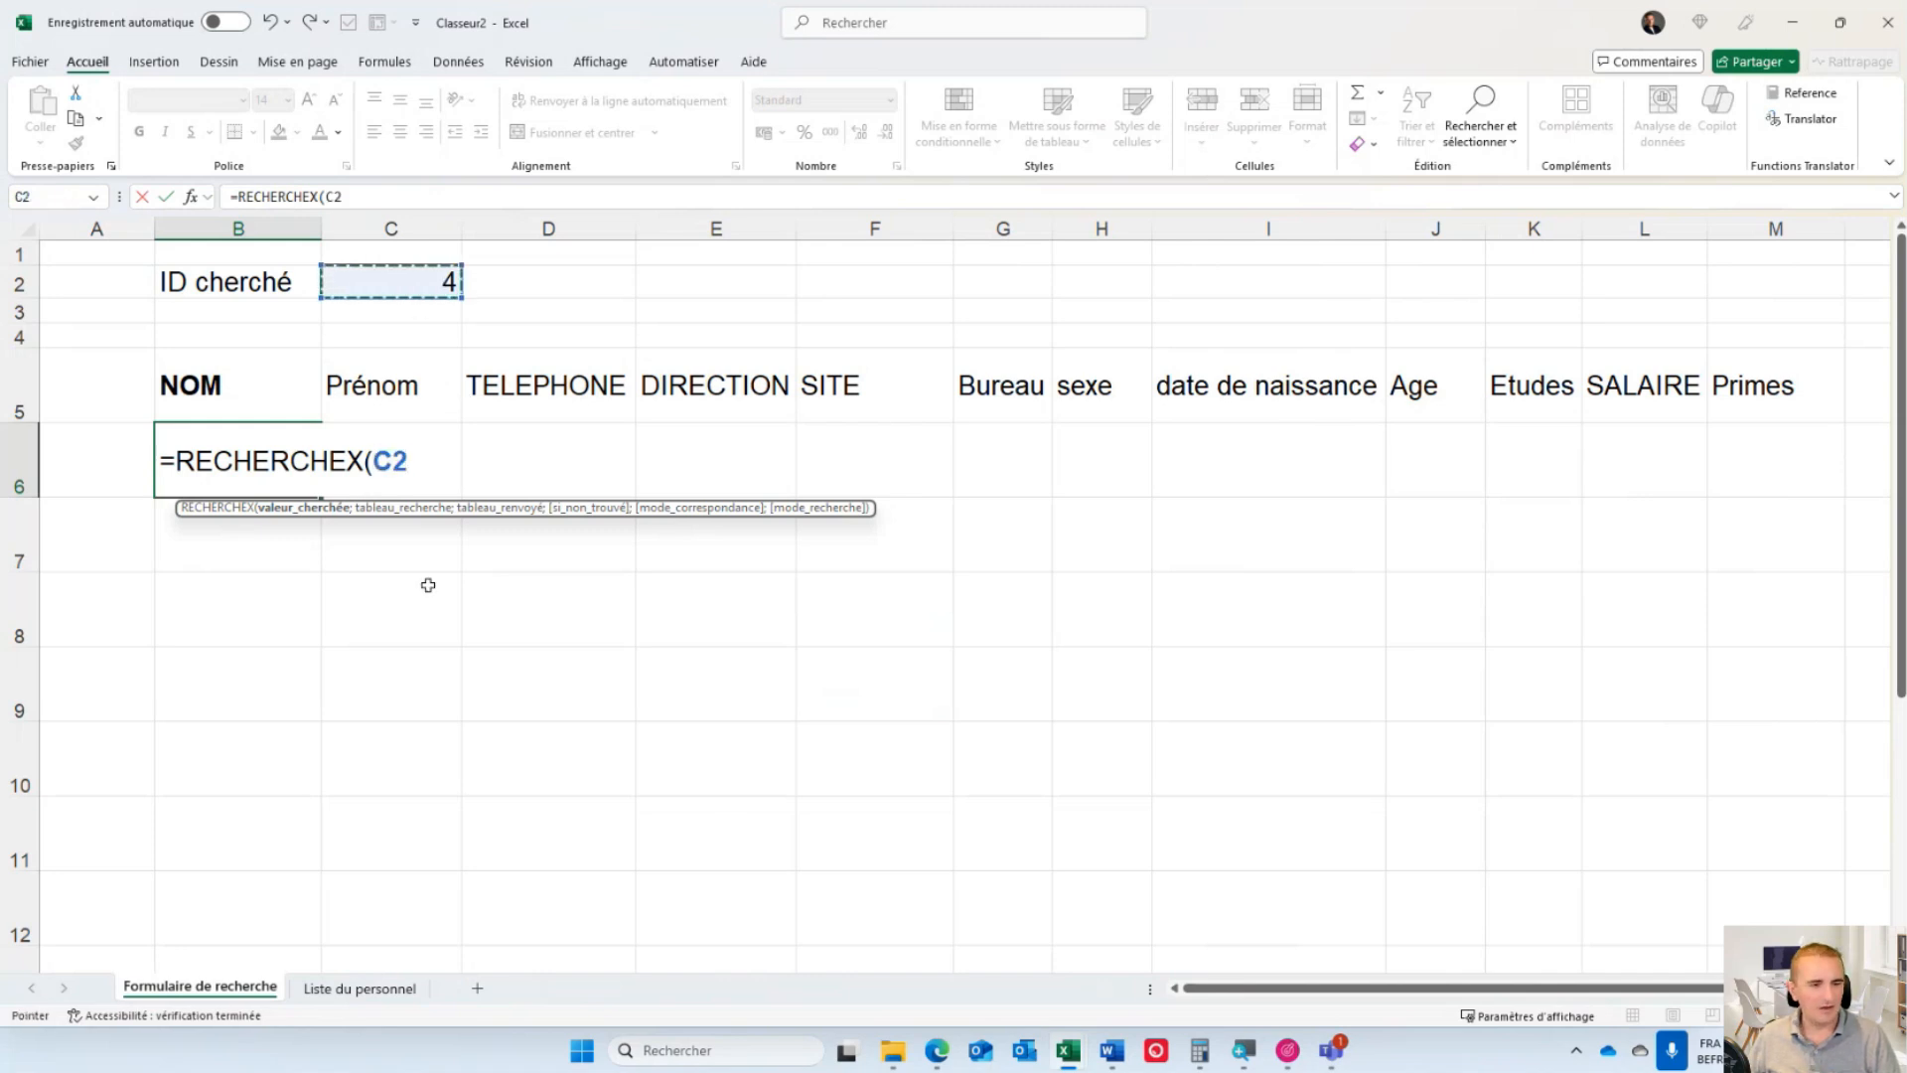
type(";")
left_click(375, 987)
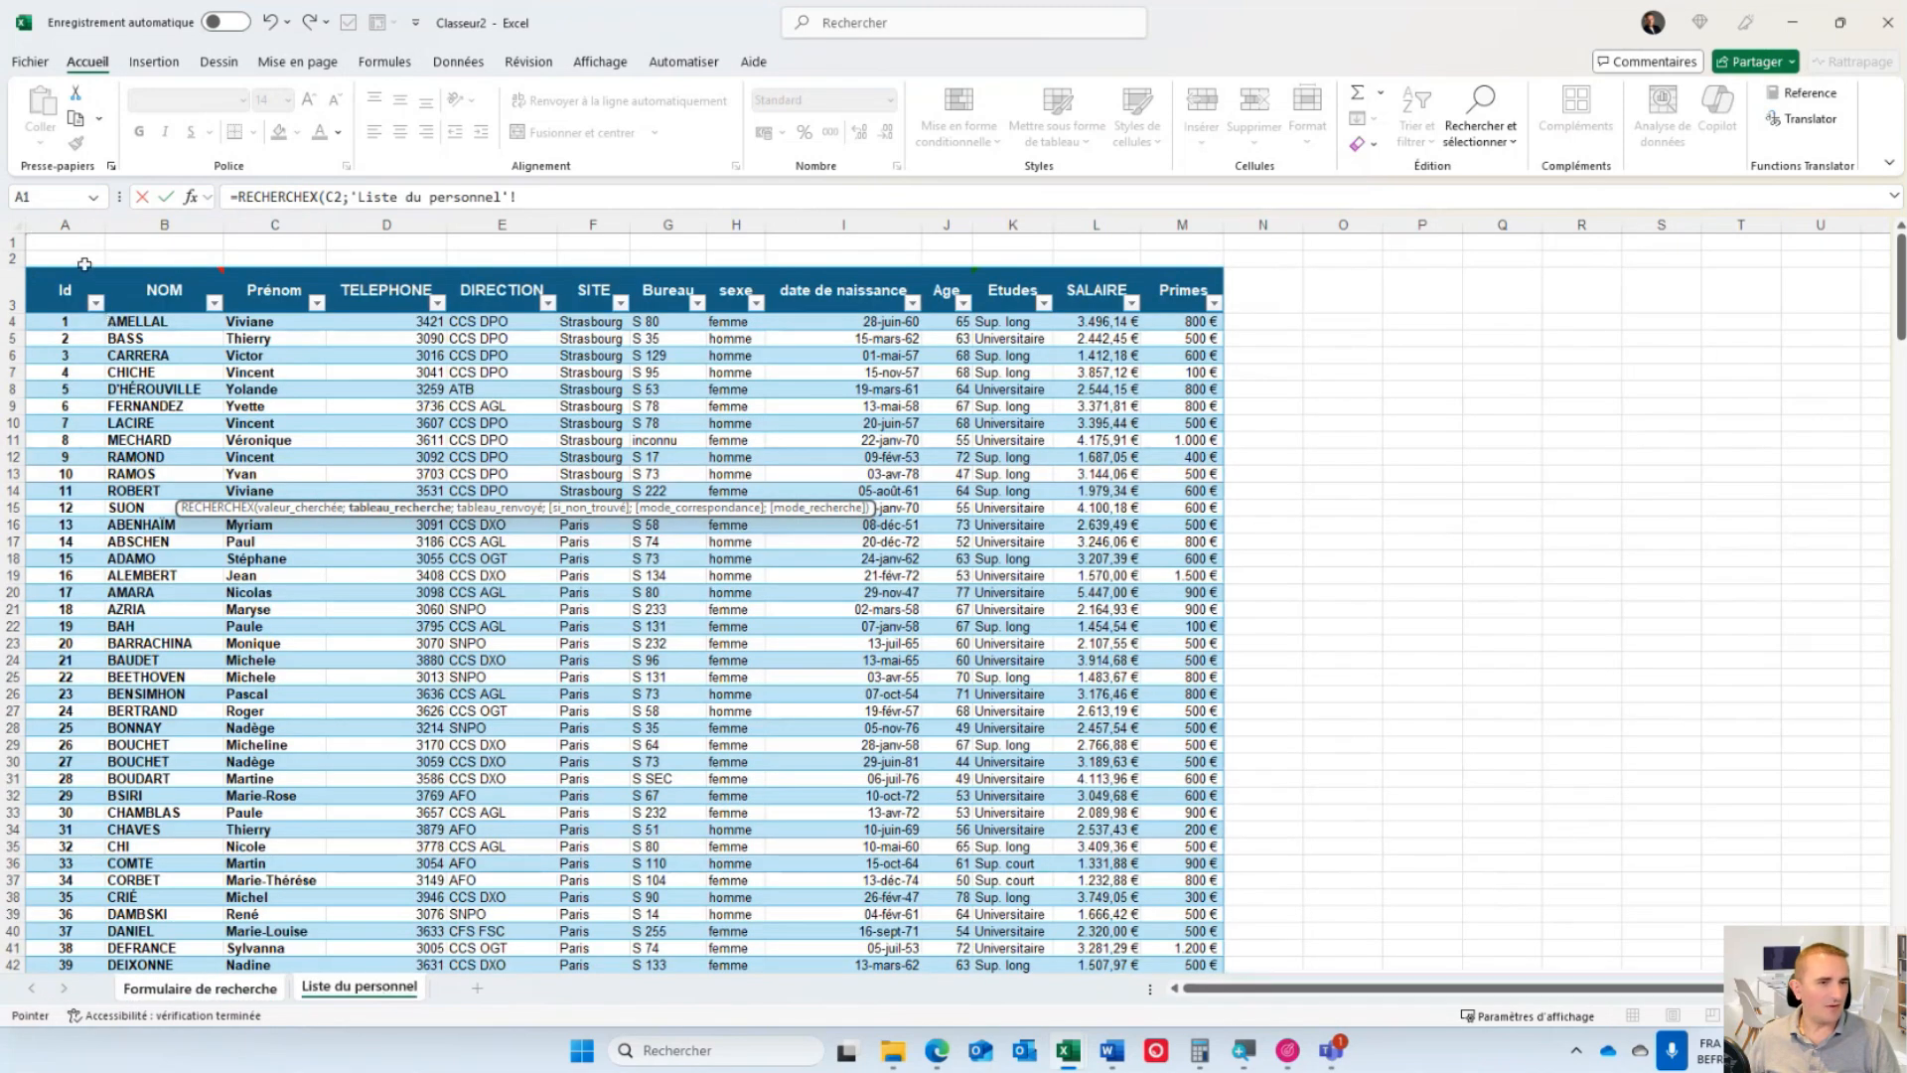
left_click(84, 267)
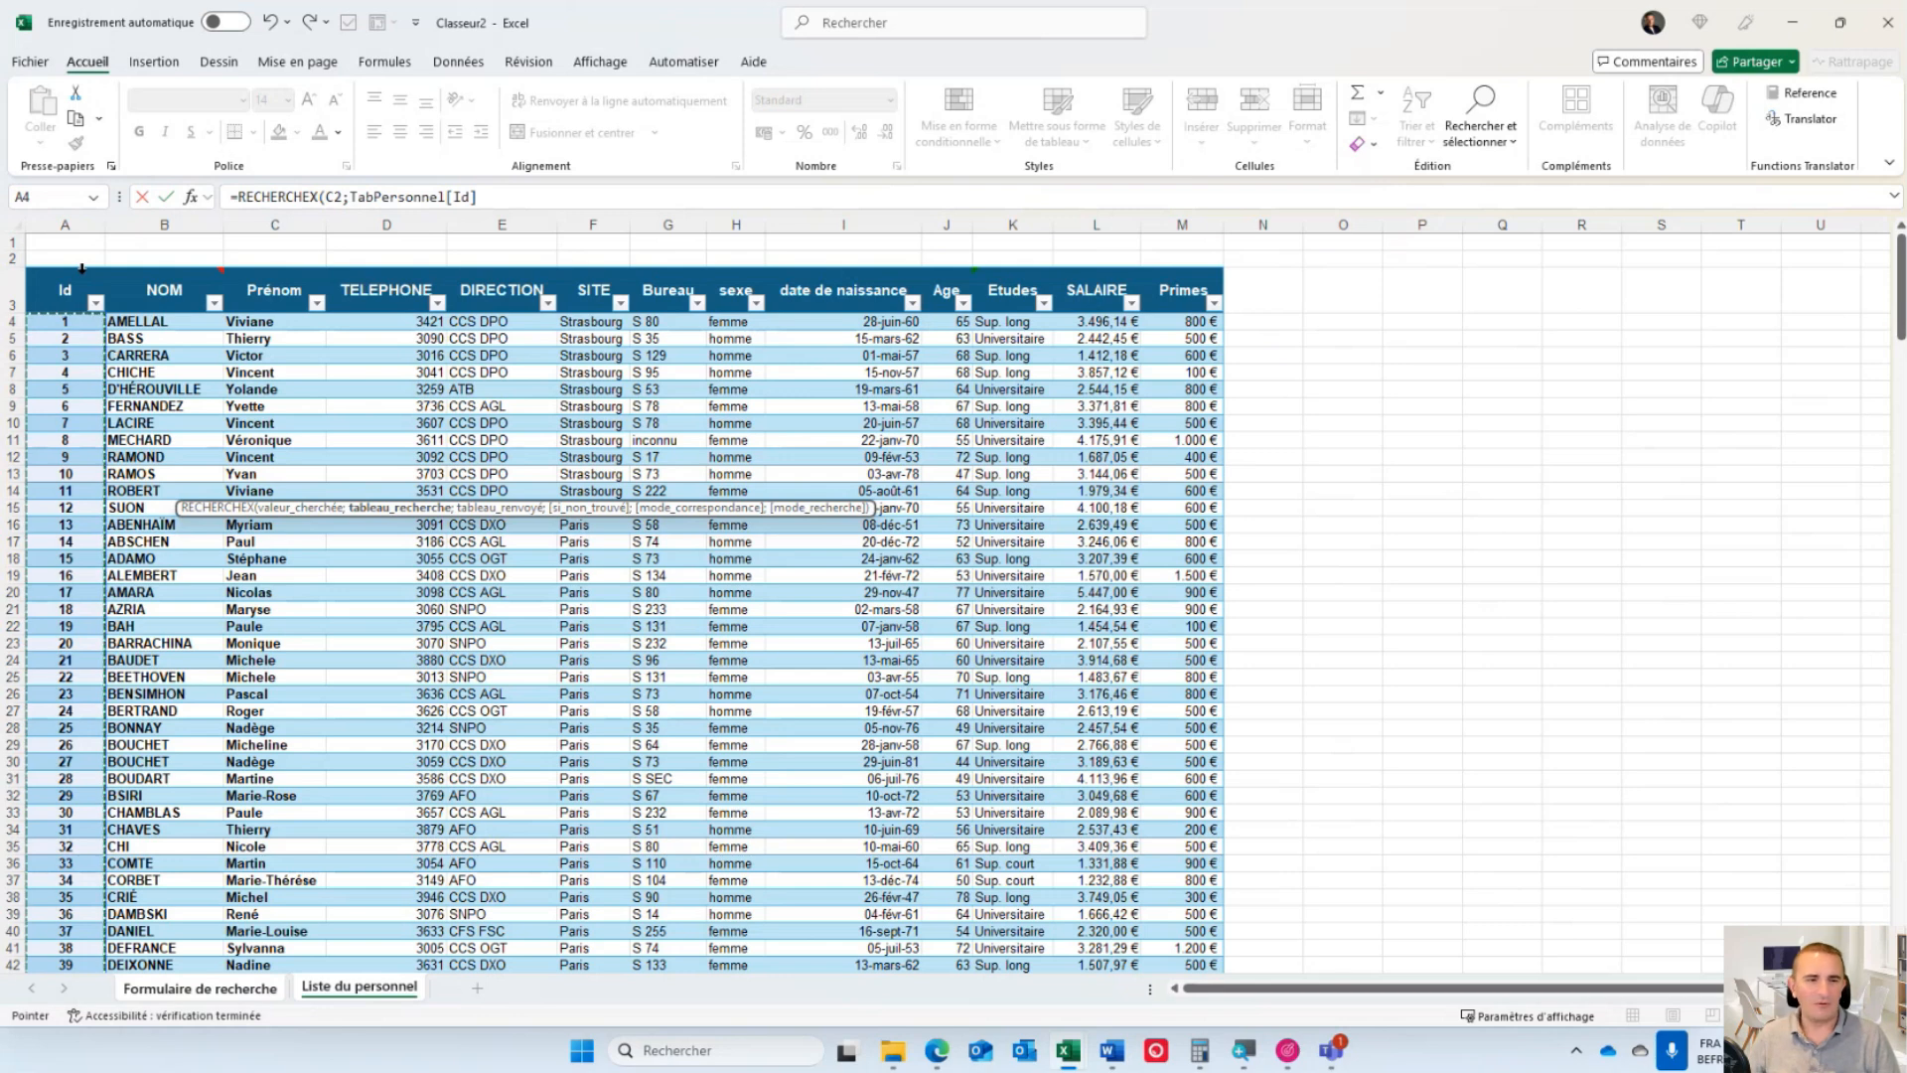
type(";")
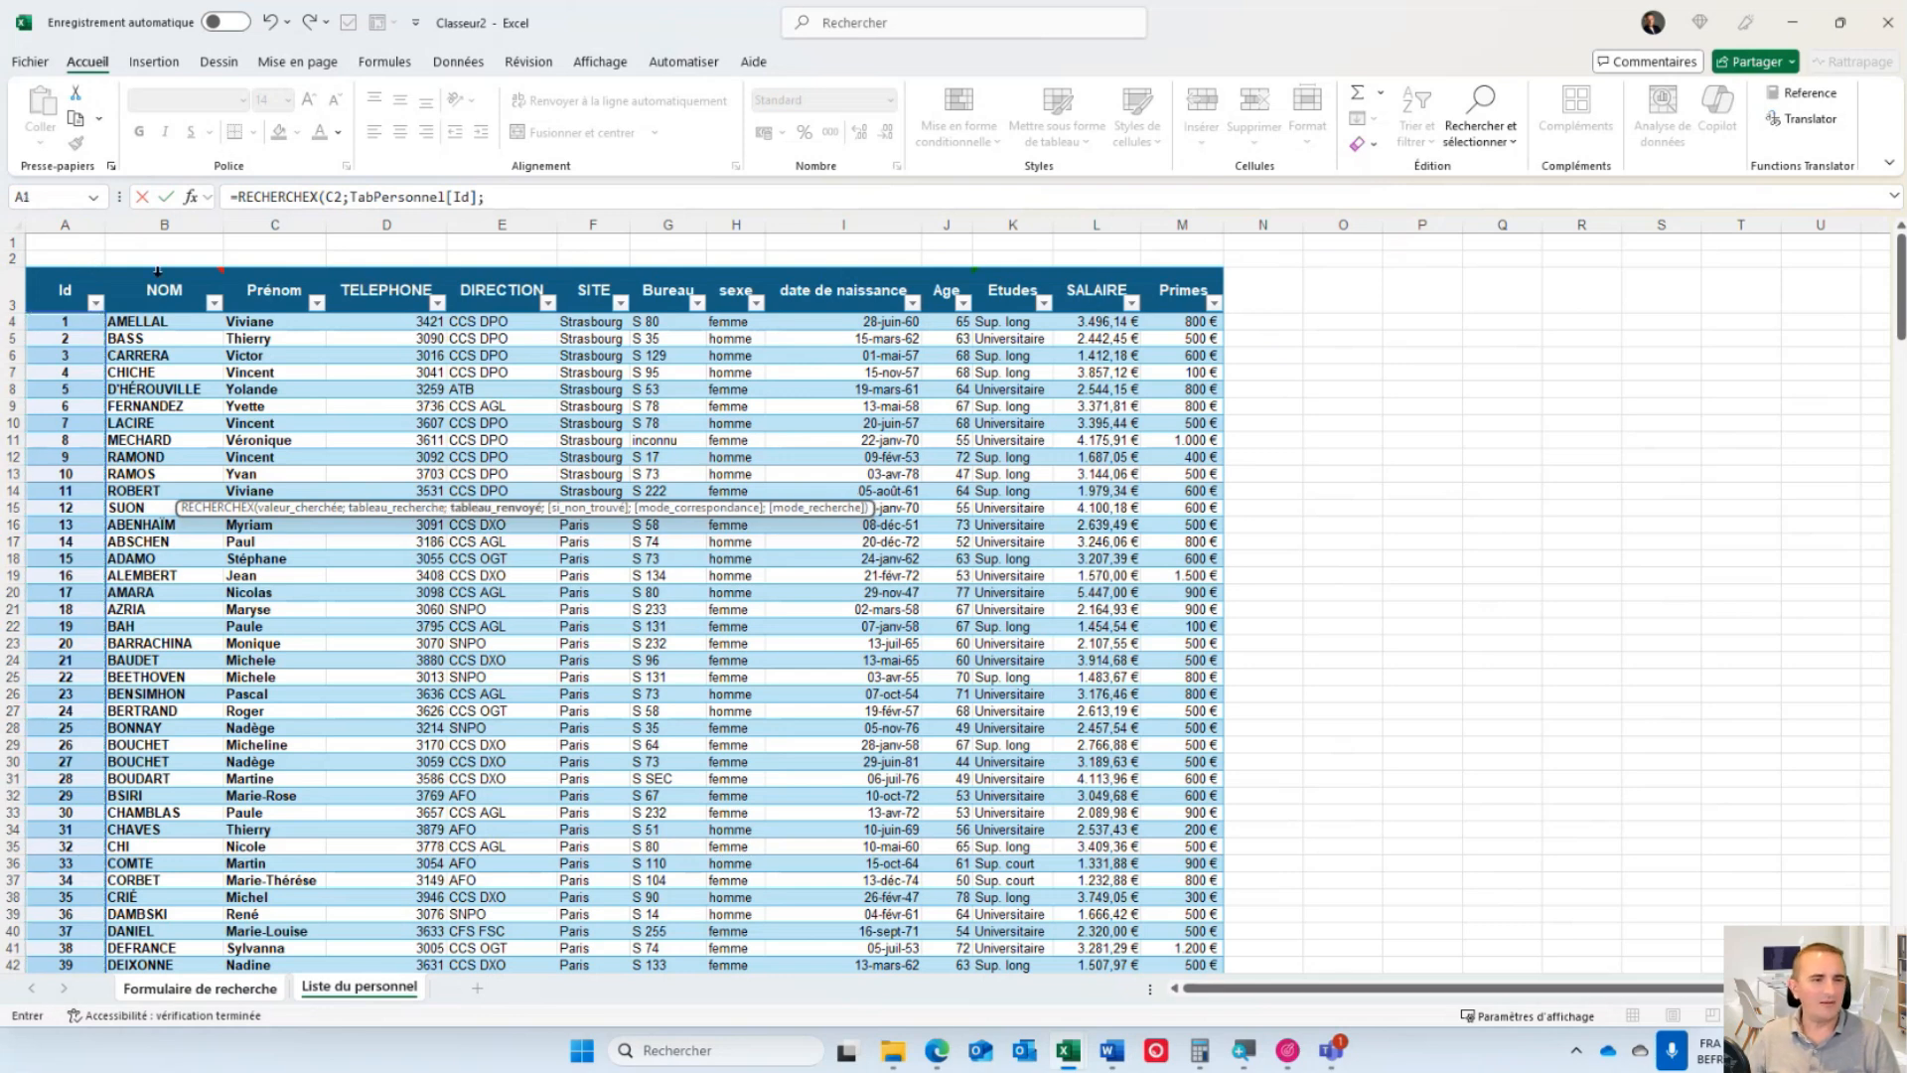
left_click_drag(157, 270, 1178, 291)
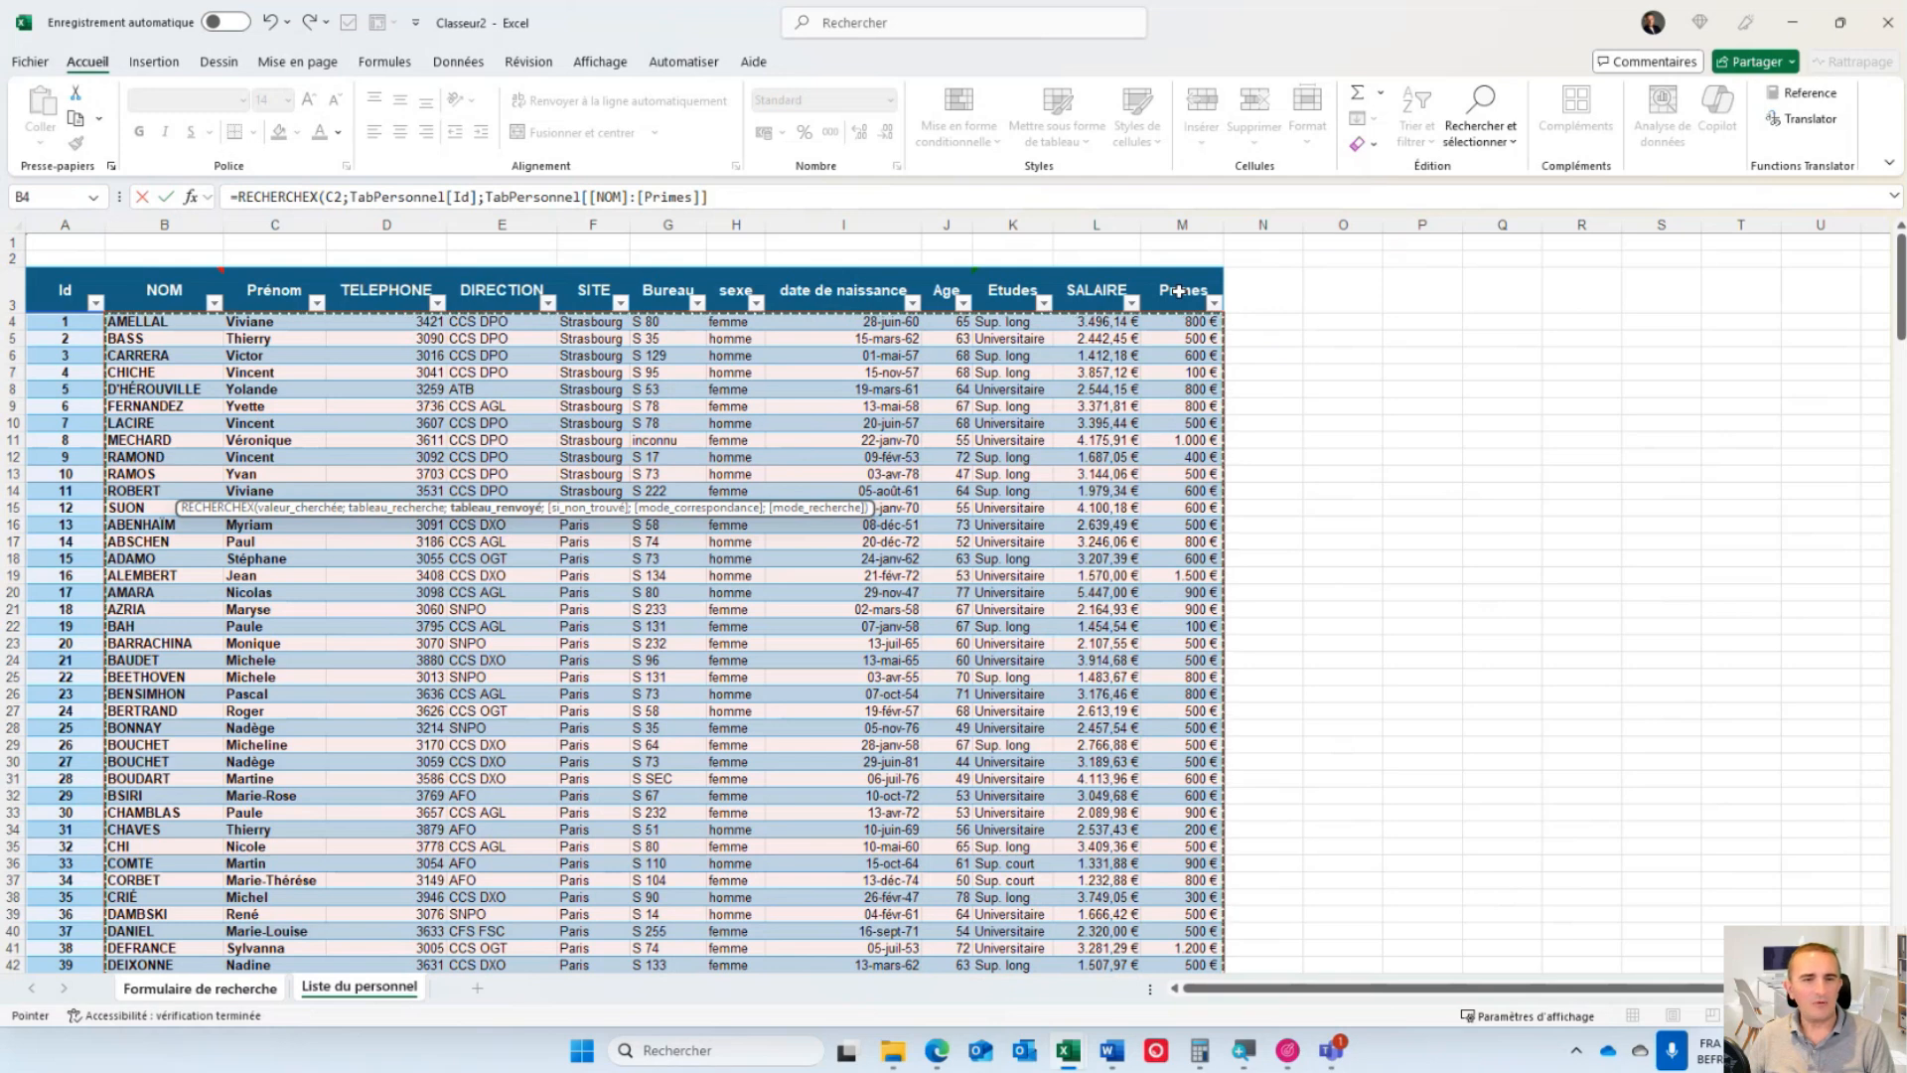
type(")")
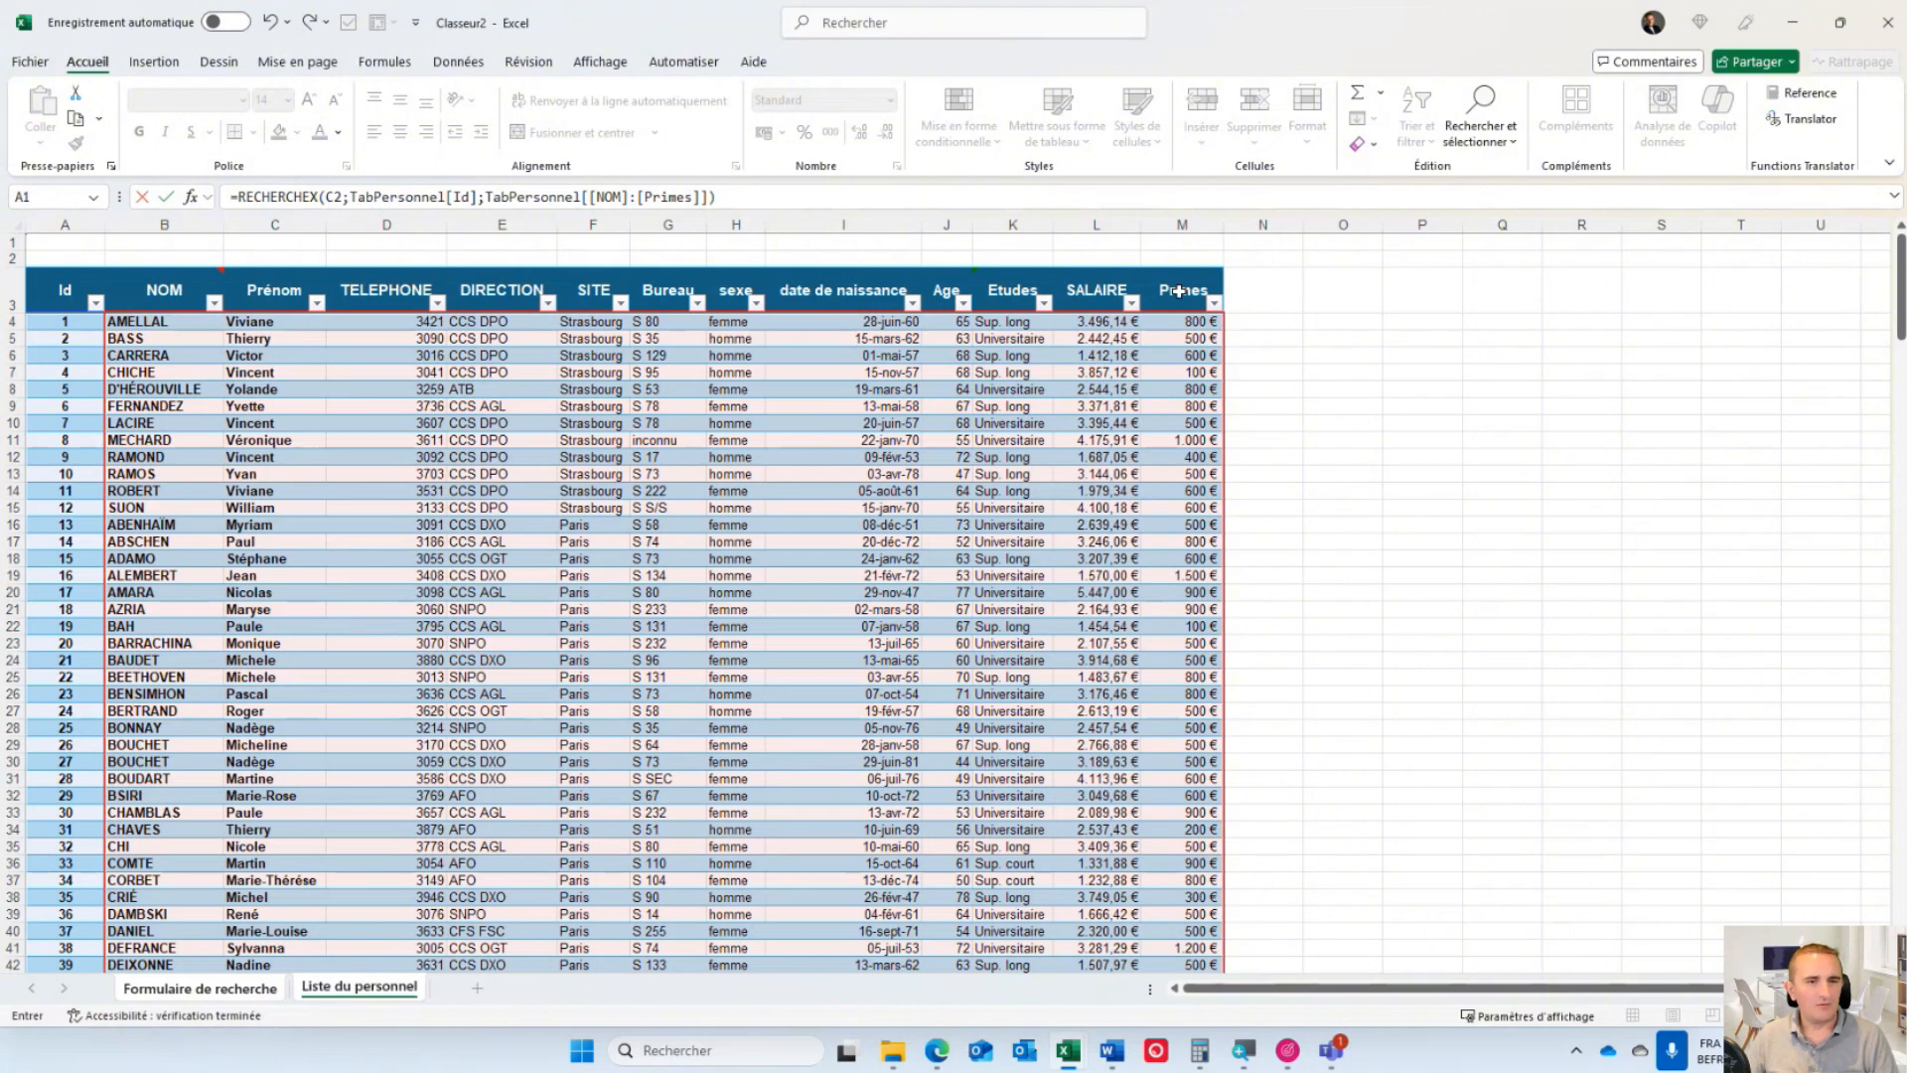
key("Return")
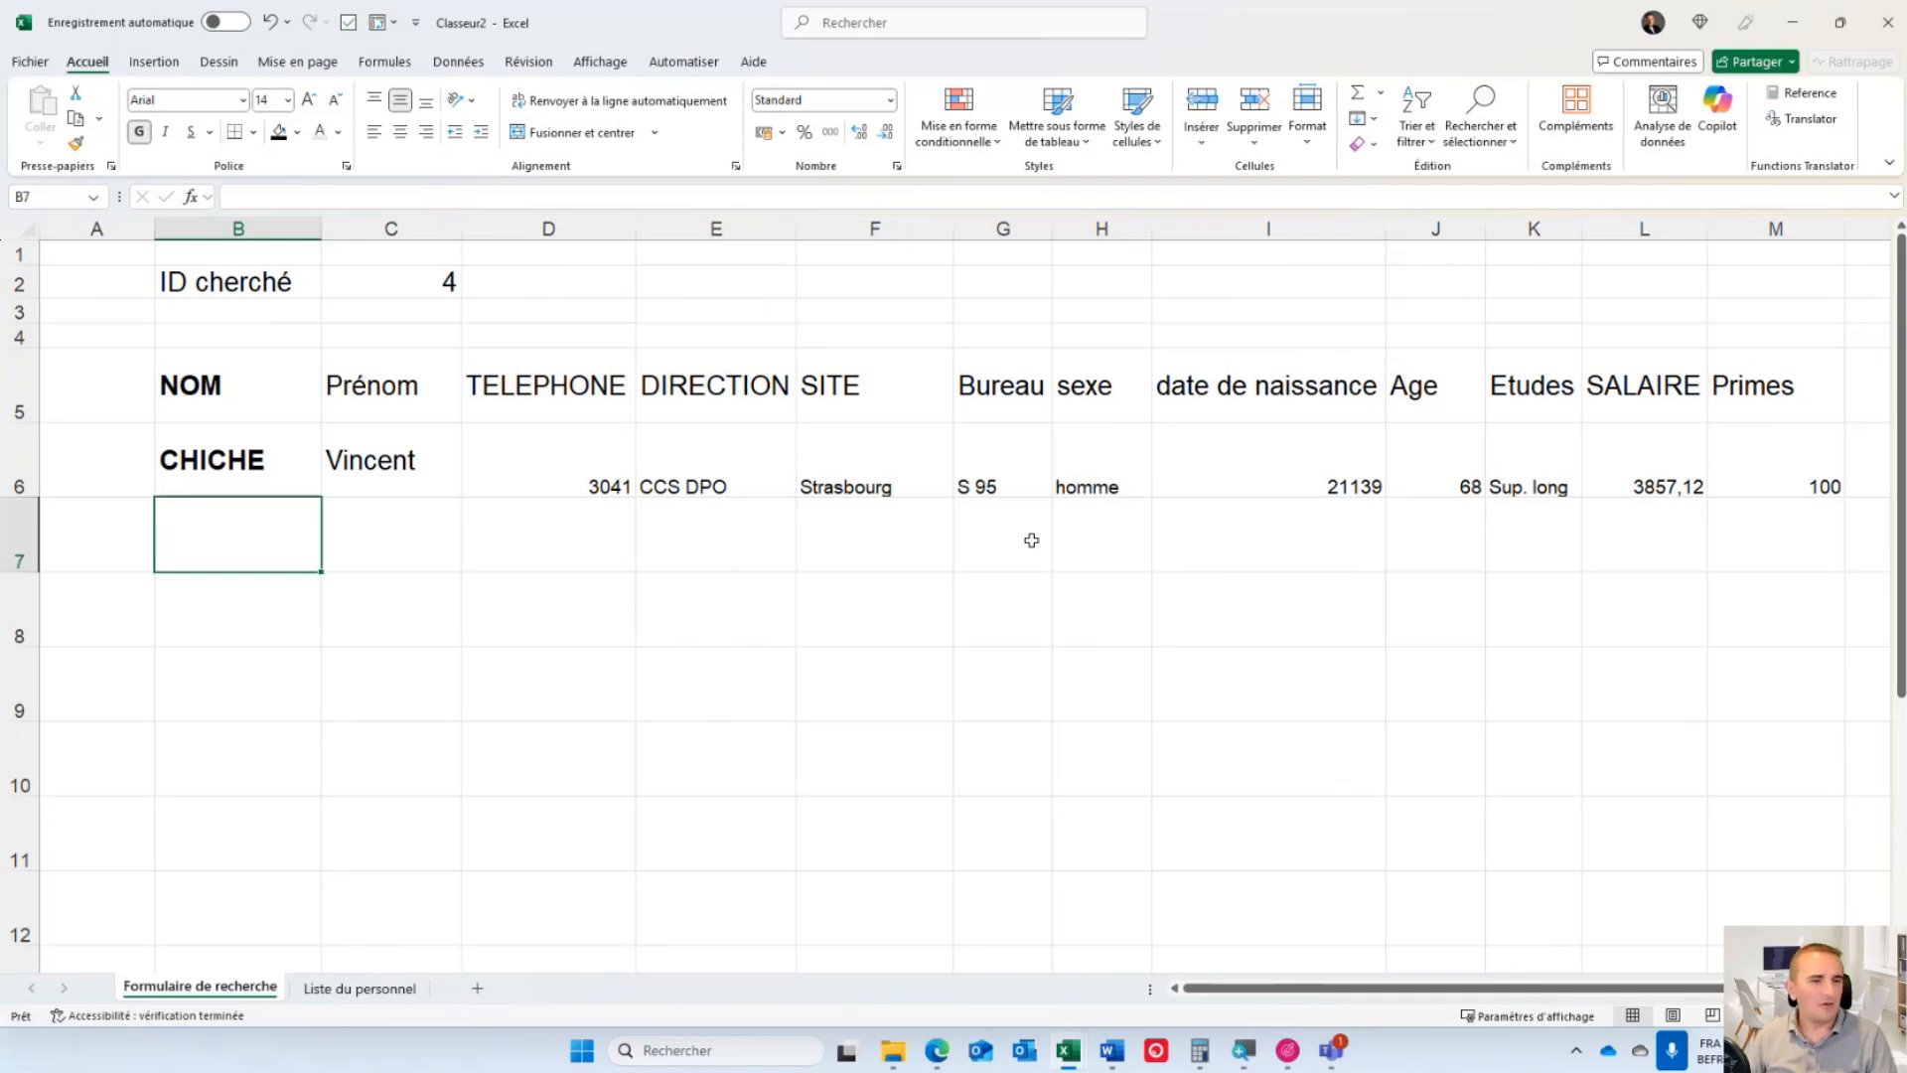
- Wrap the RECHERCHEX formula in B6 in TRANSPOSE to lay the record out vertically
left_click(256, 460)
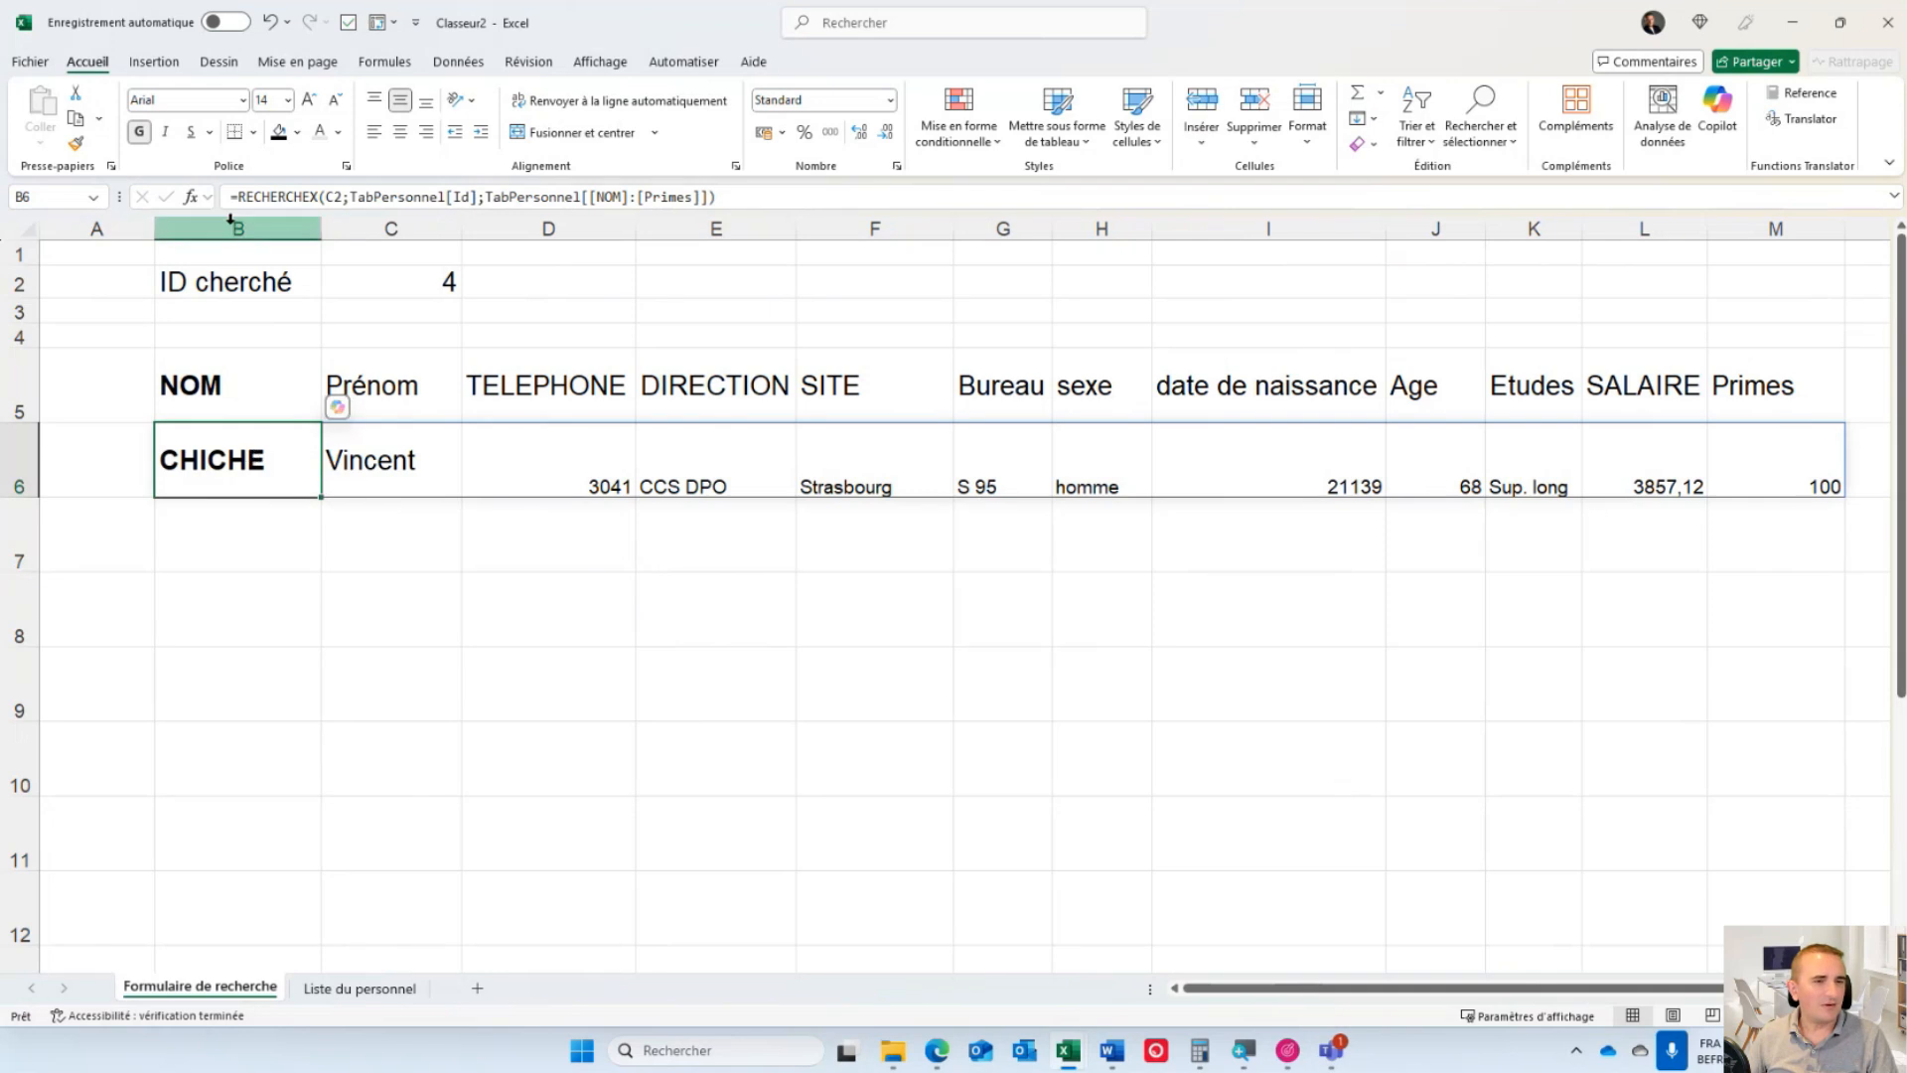
left_click(239, 197)
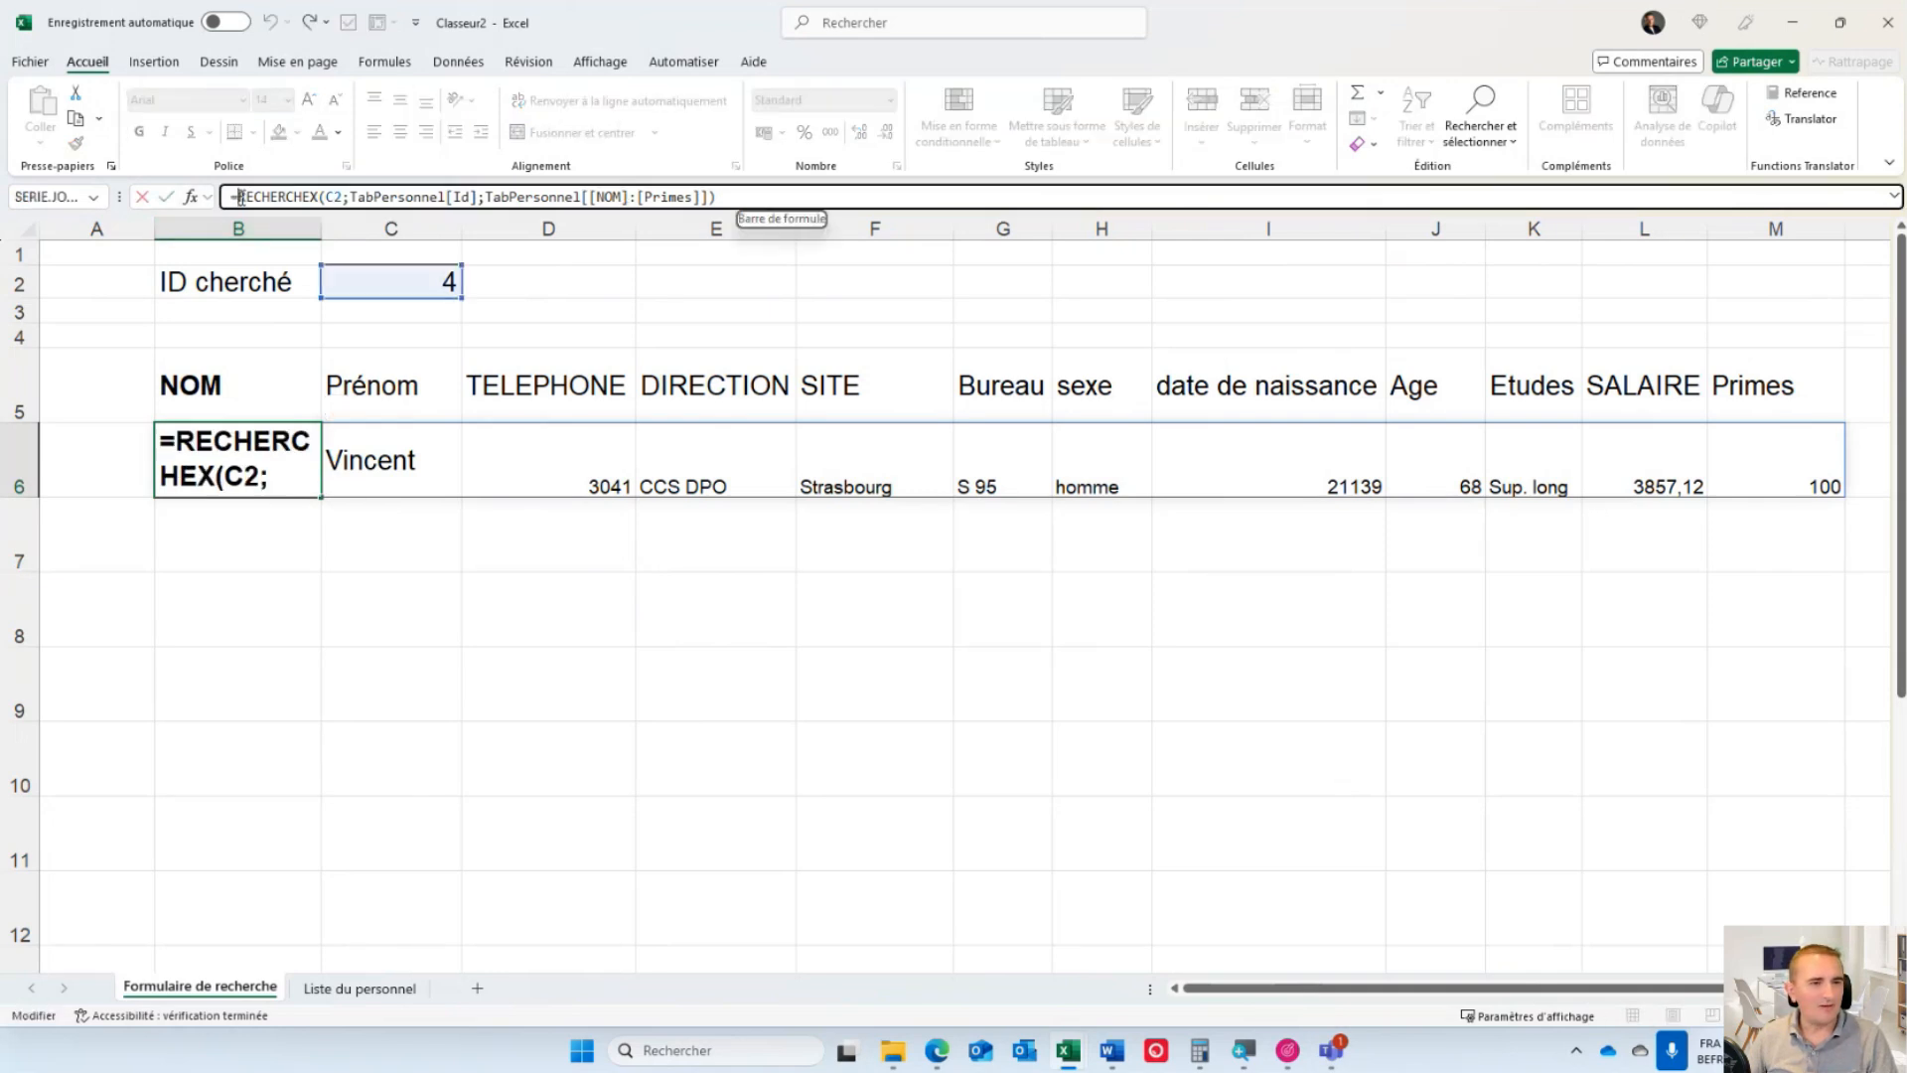
type("transpose(")
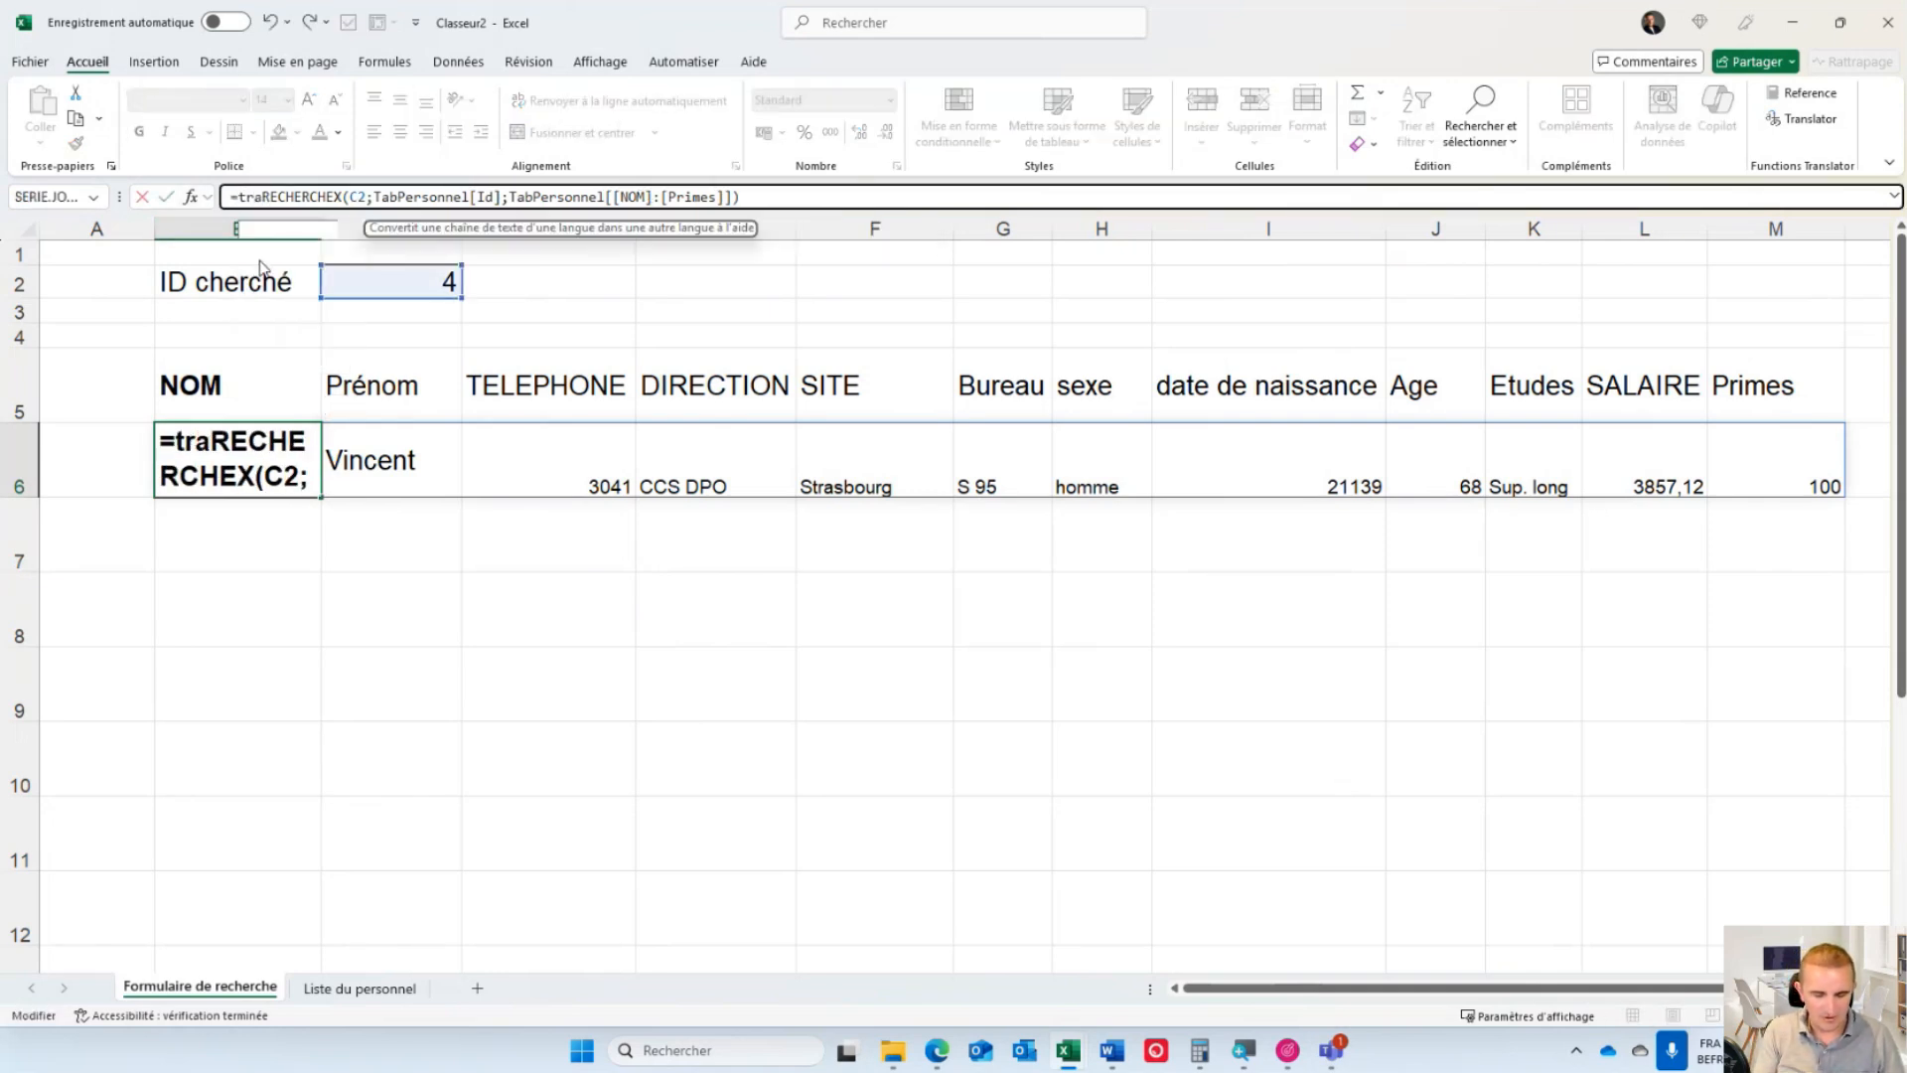
left_click(823, 197)
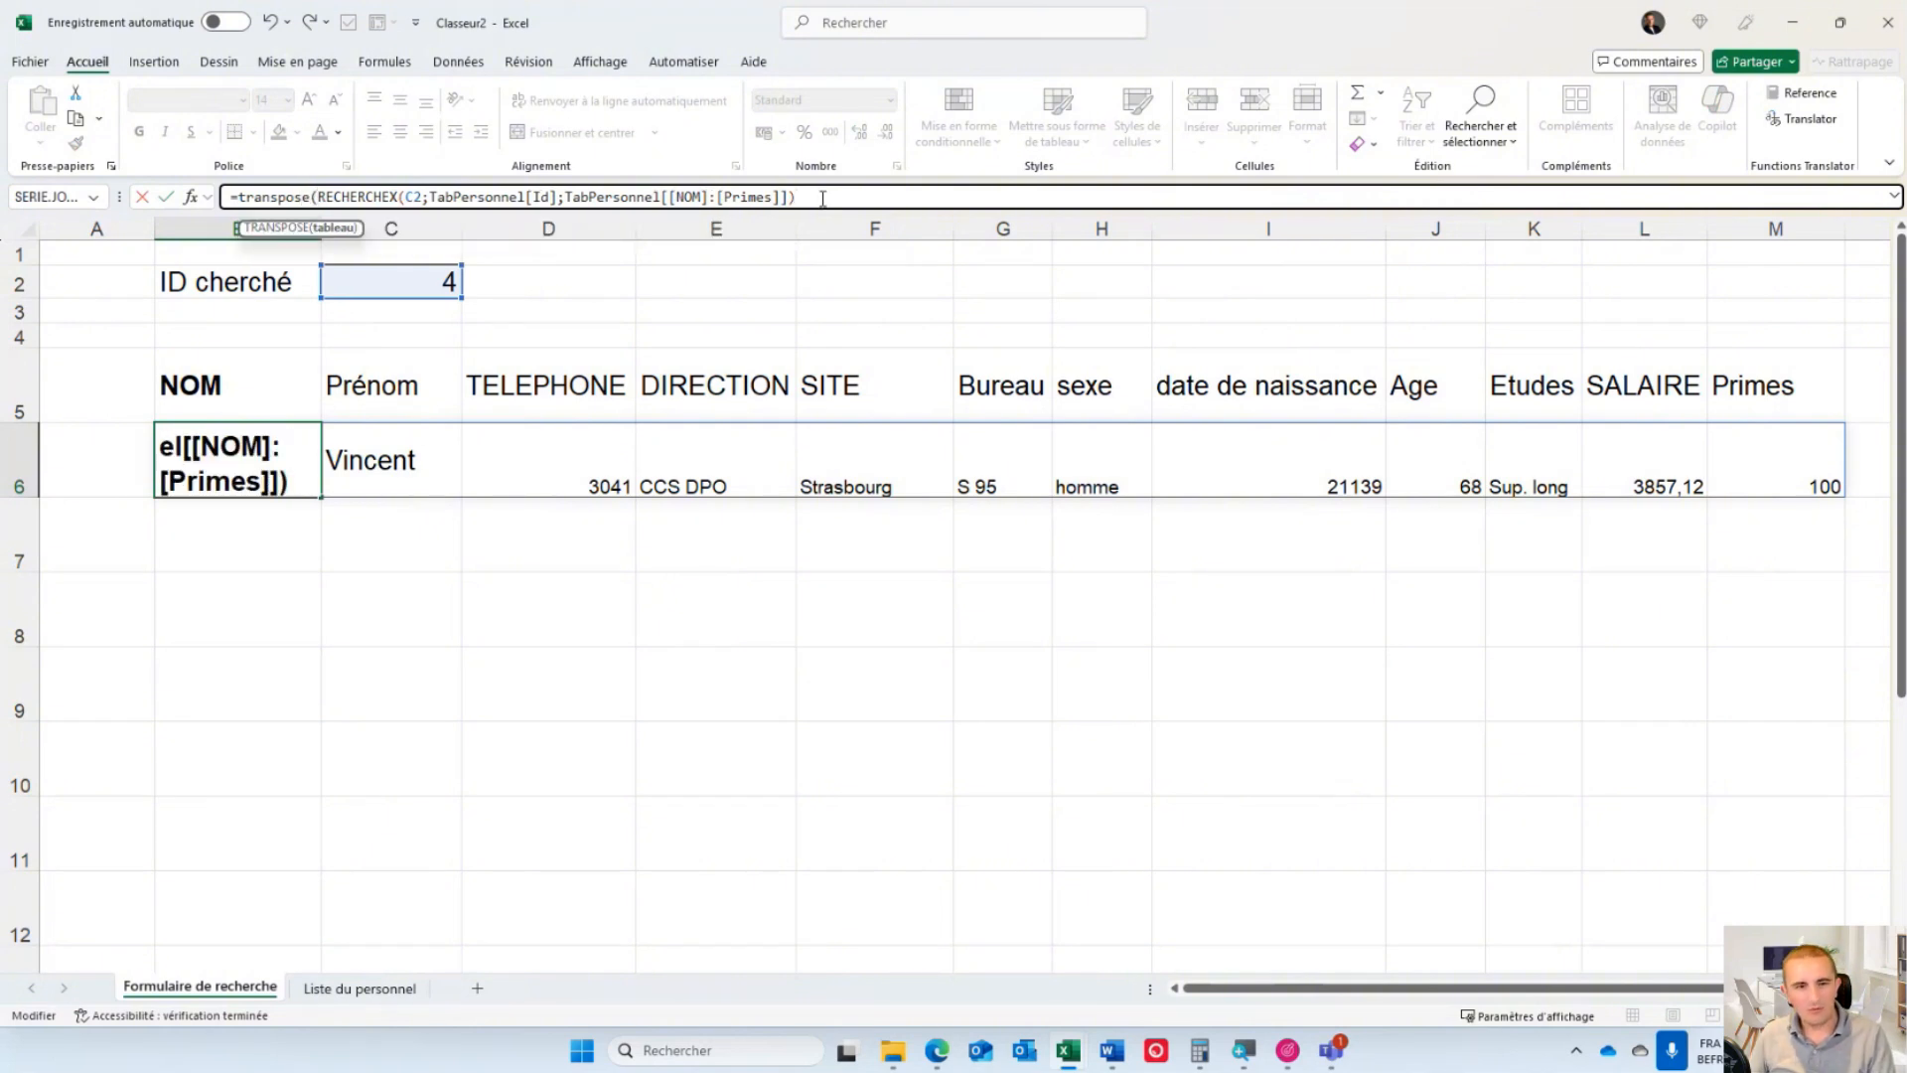
type(")")
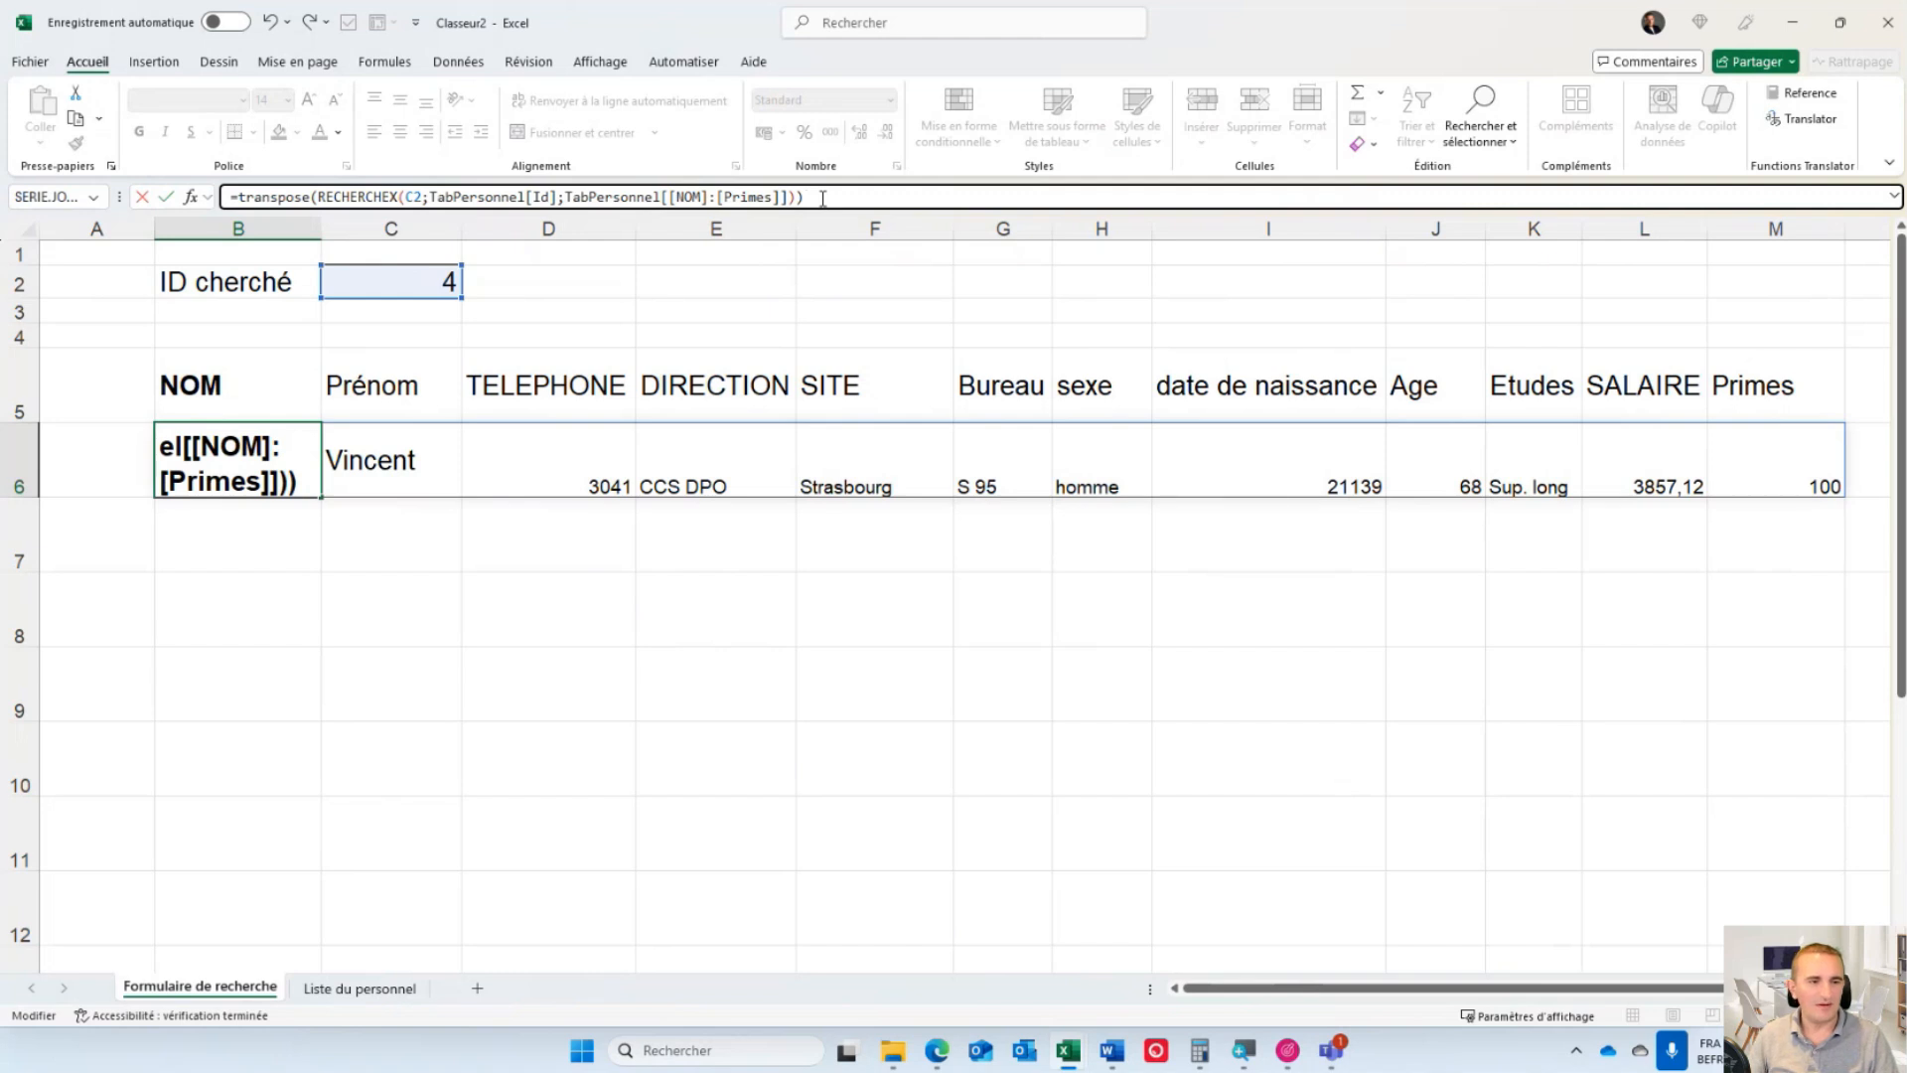
key("Return")
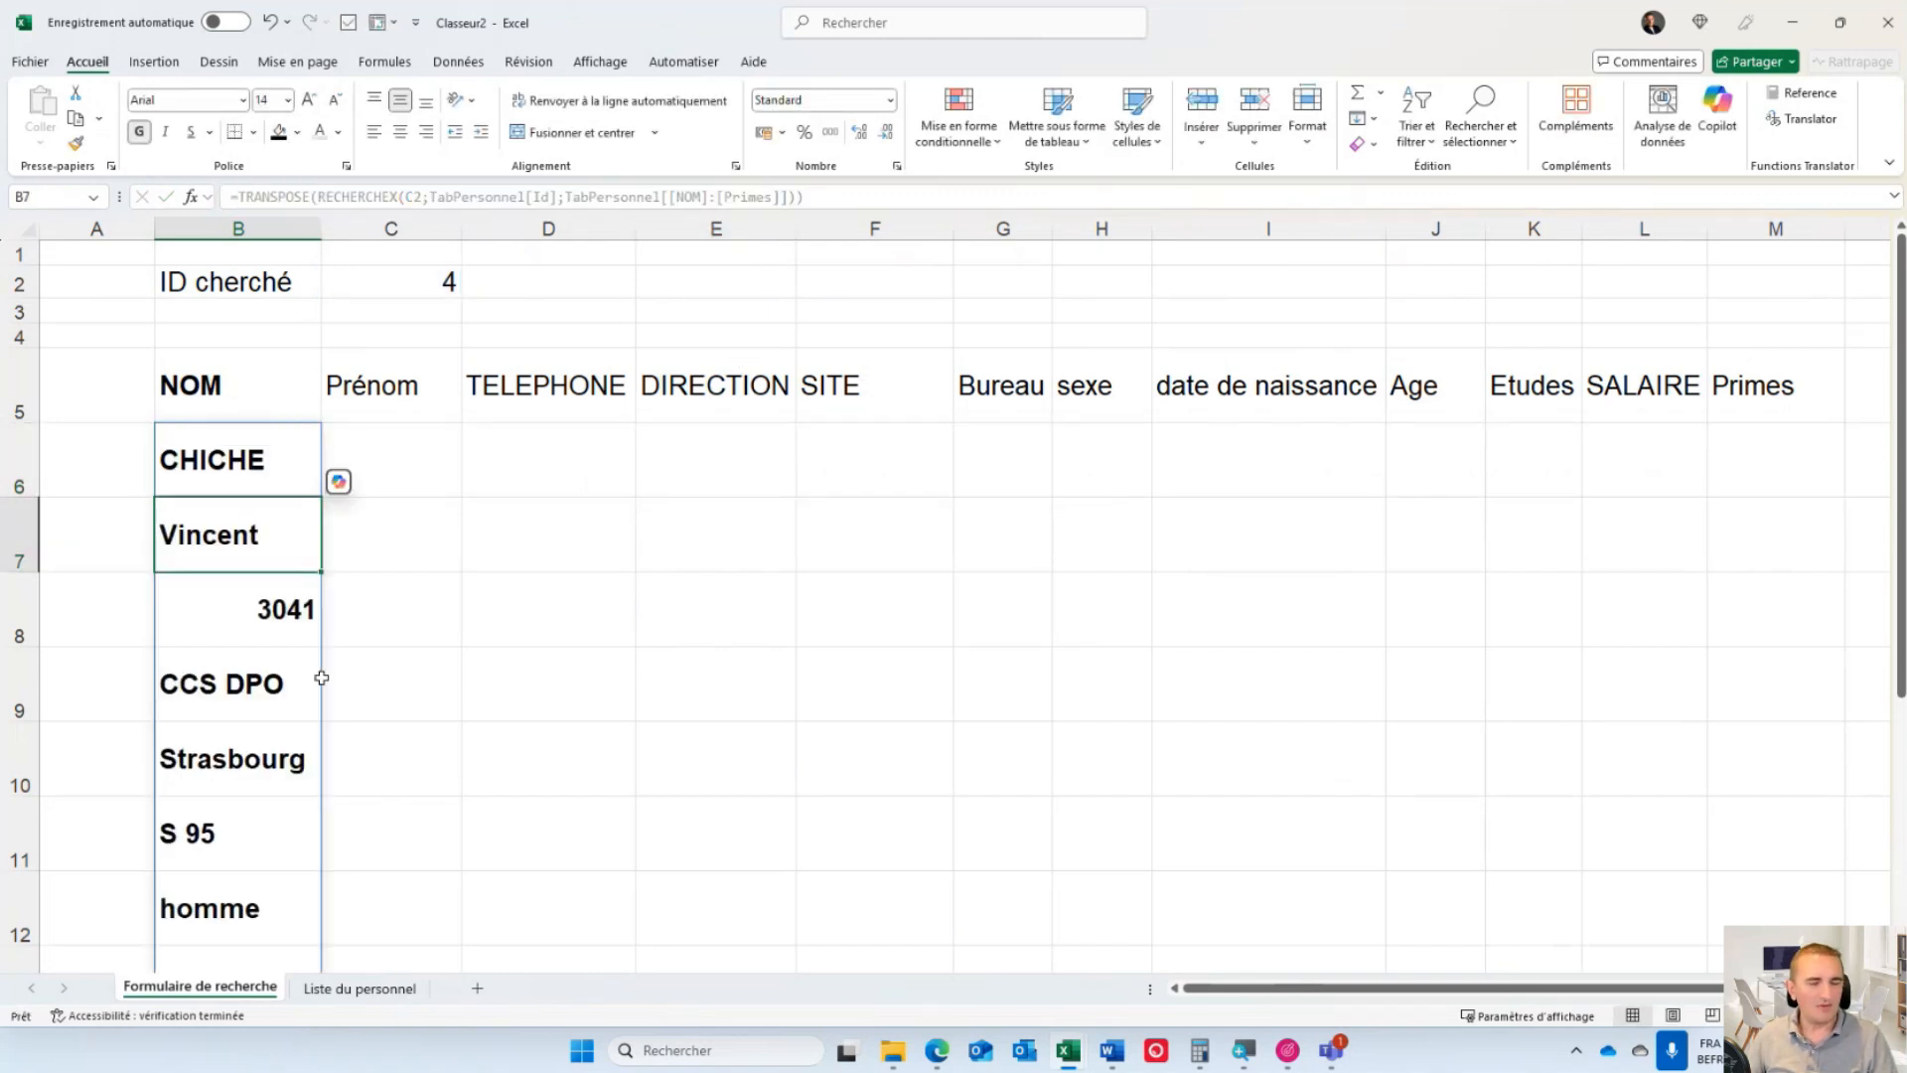
- Look through the transposed record and undo the formula entries in B6 until the cell is empty
scroll(288, 655, "down", 4)
scroll(285, 647, "up", 4)
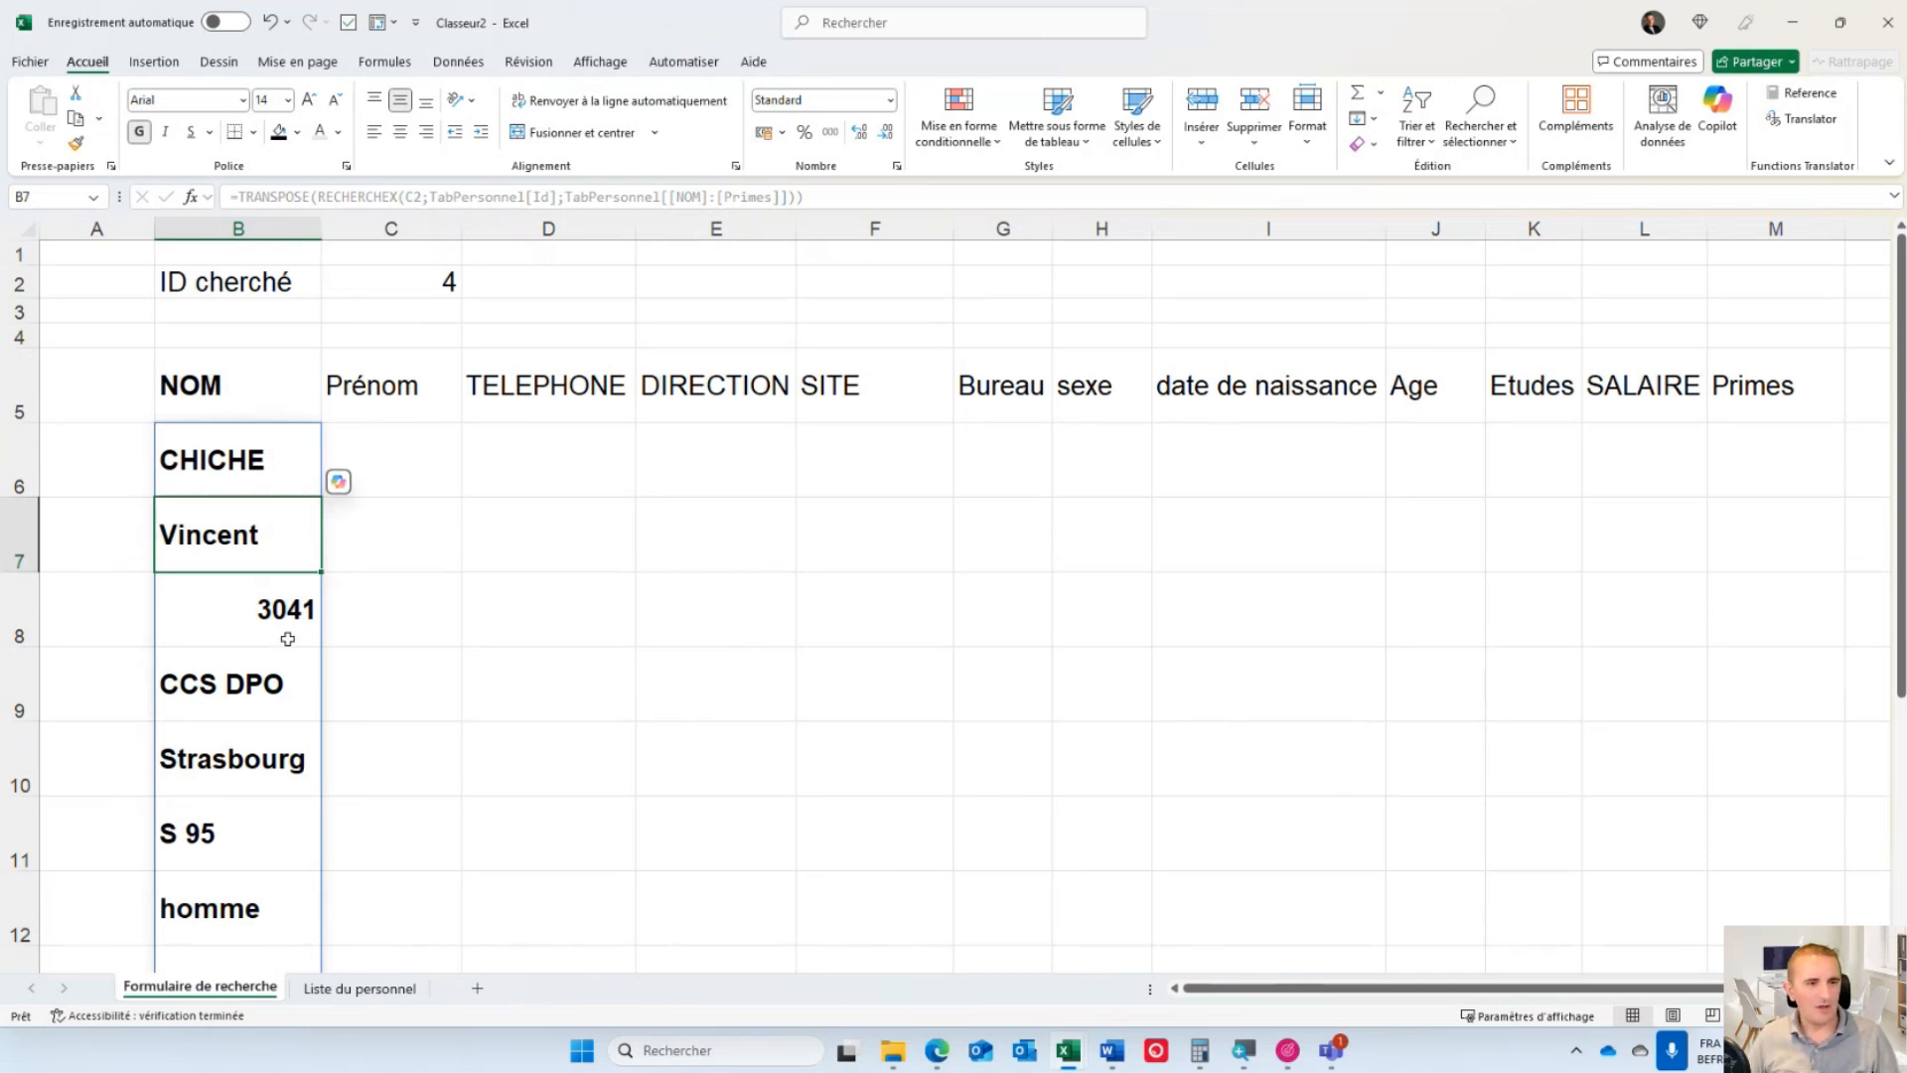
key("ctrl+z")
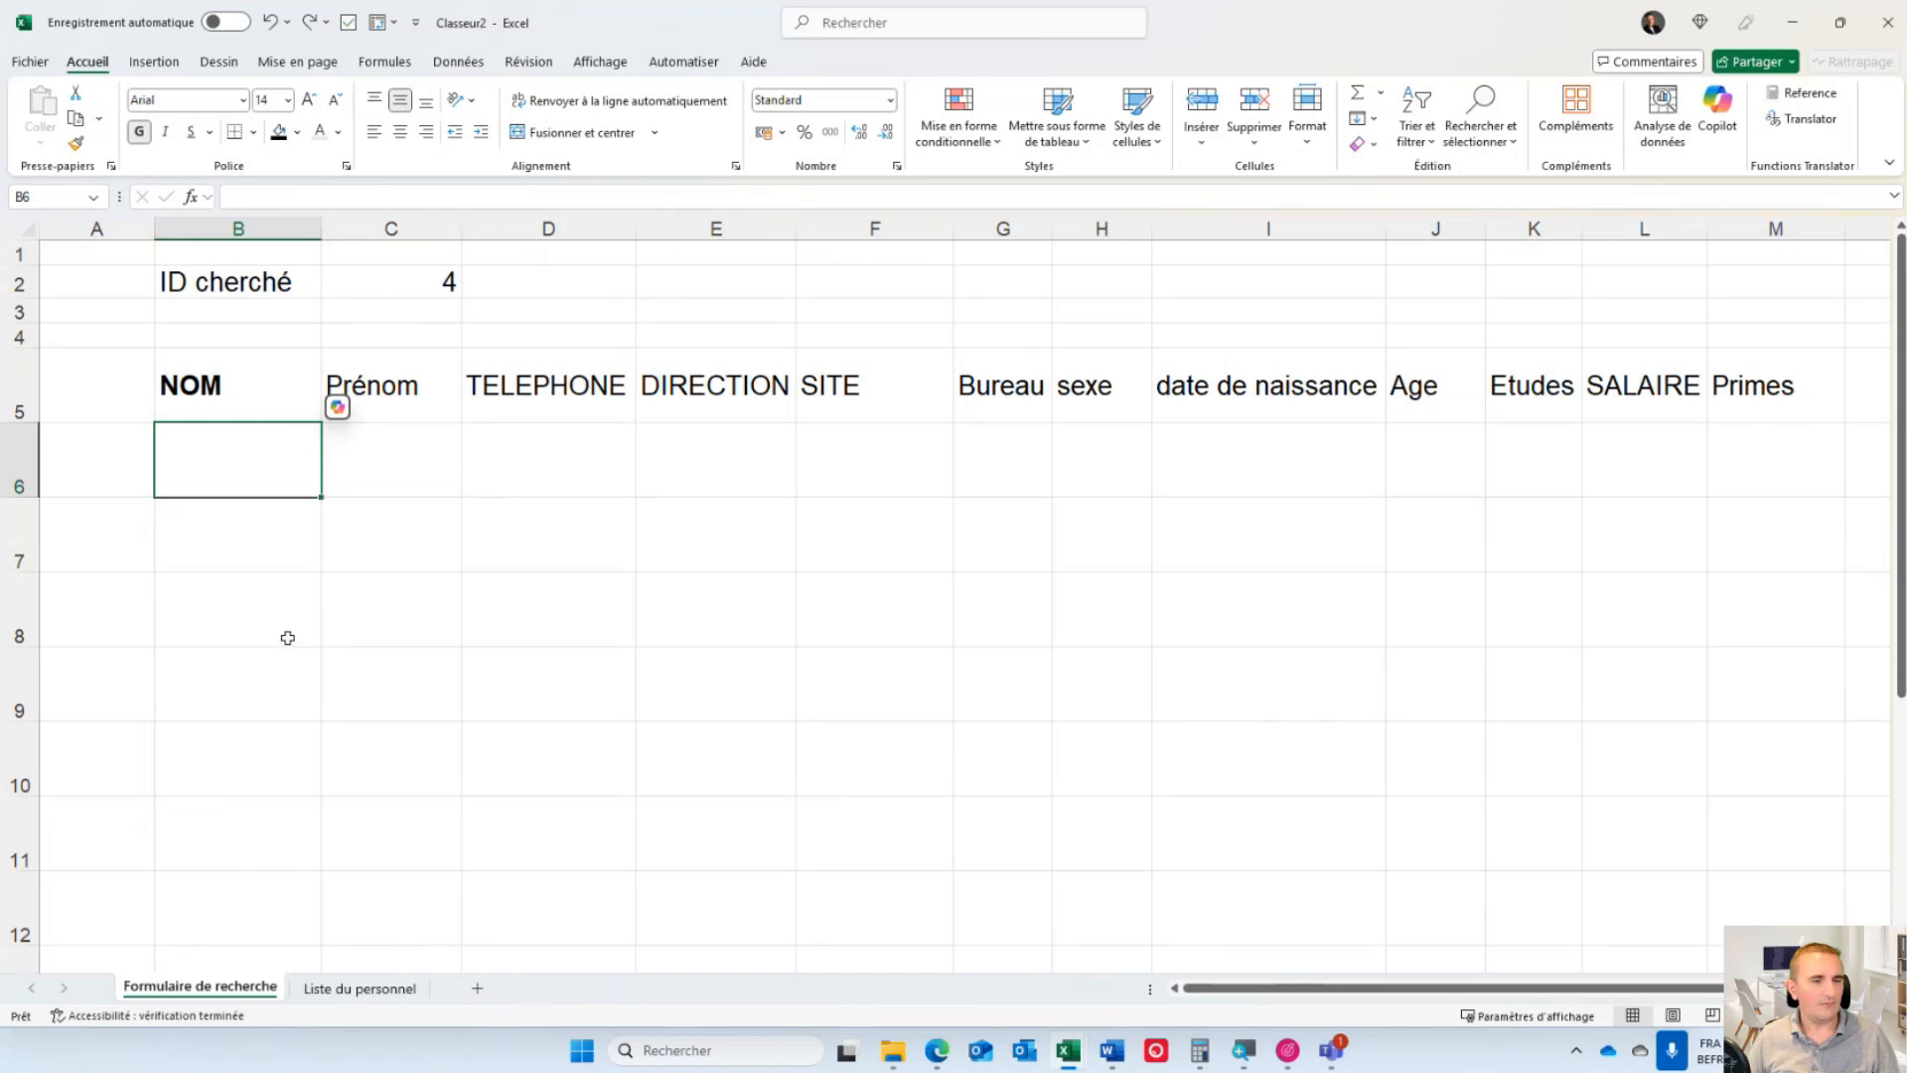
- Wrap the header reference in B5 in TRANSPOSE to list the NOM to Primes headers vertically, and look through the list
left_click(242, 385)
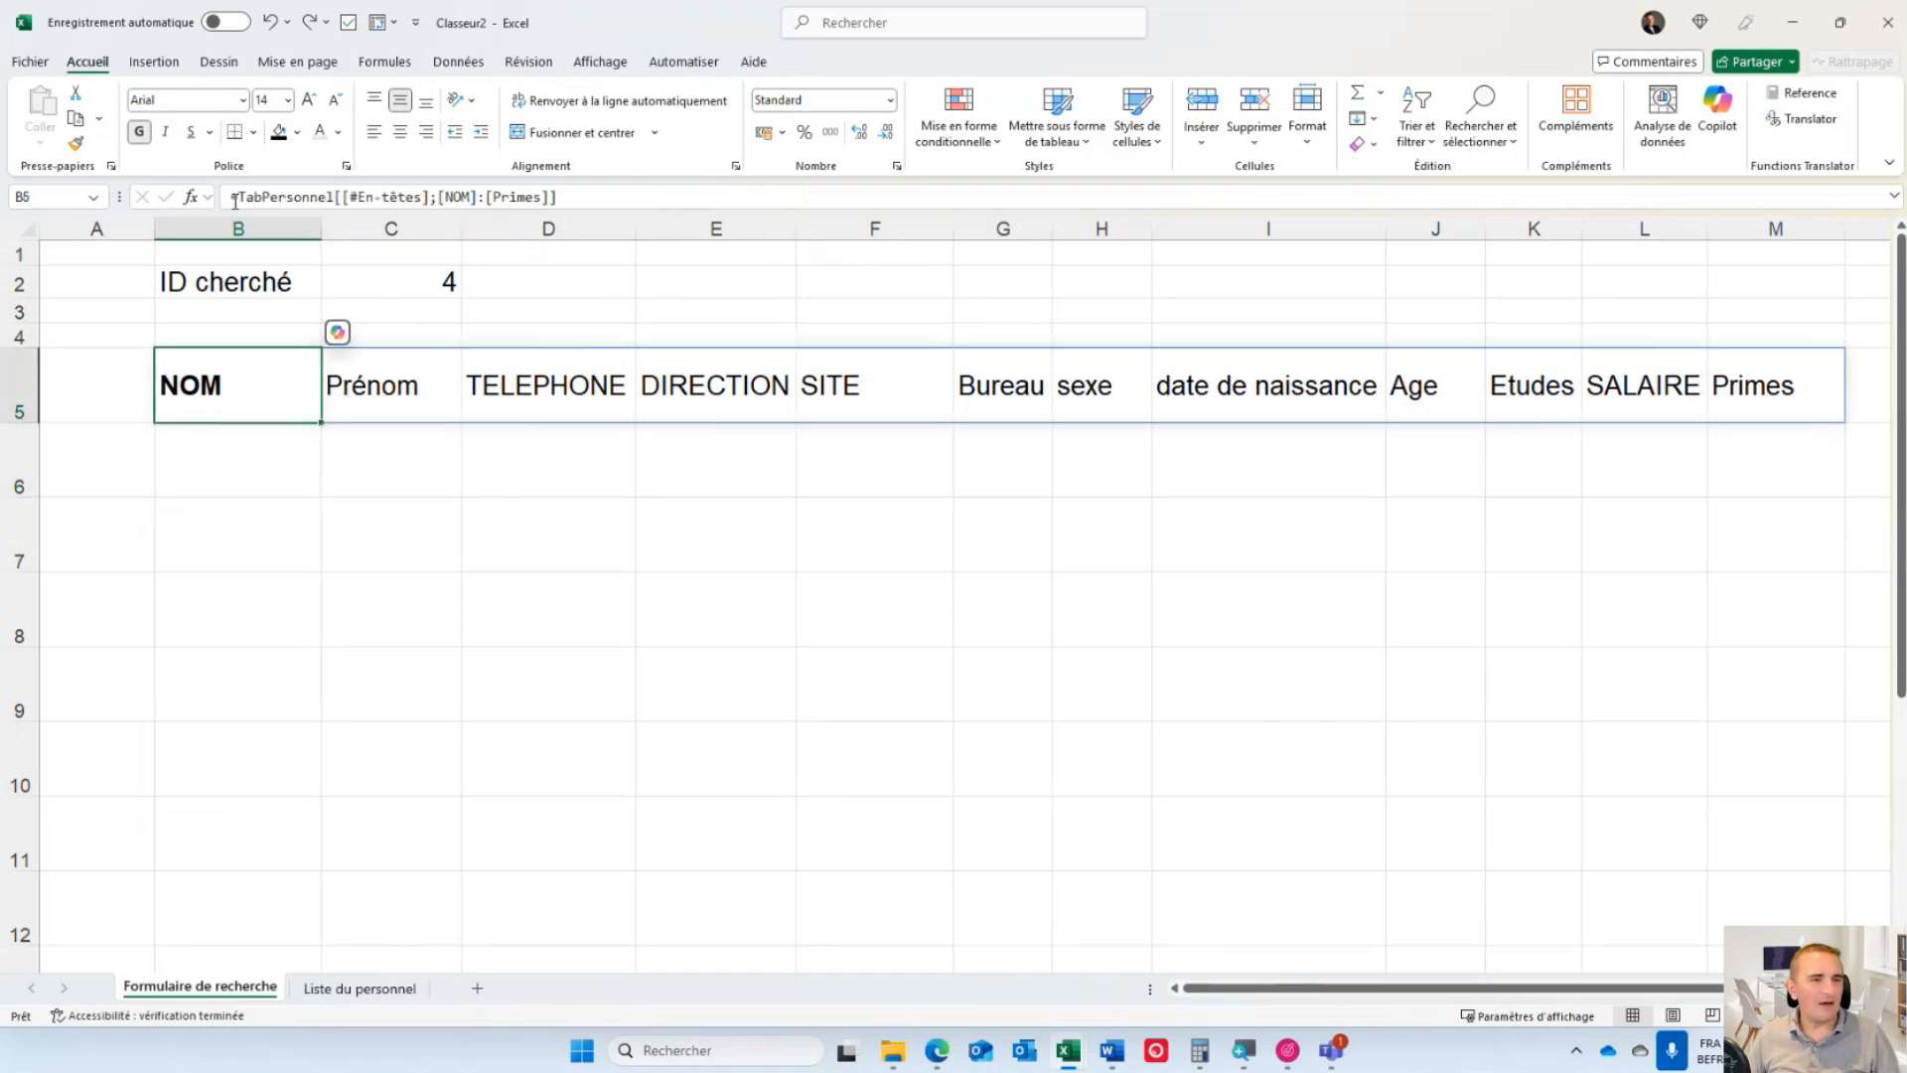
key("F2")
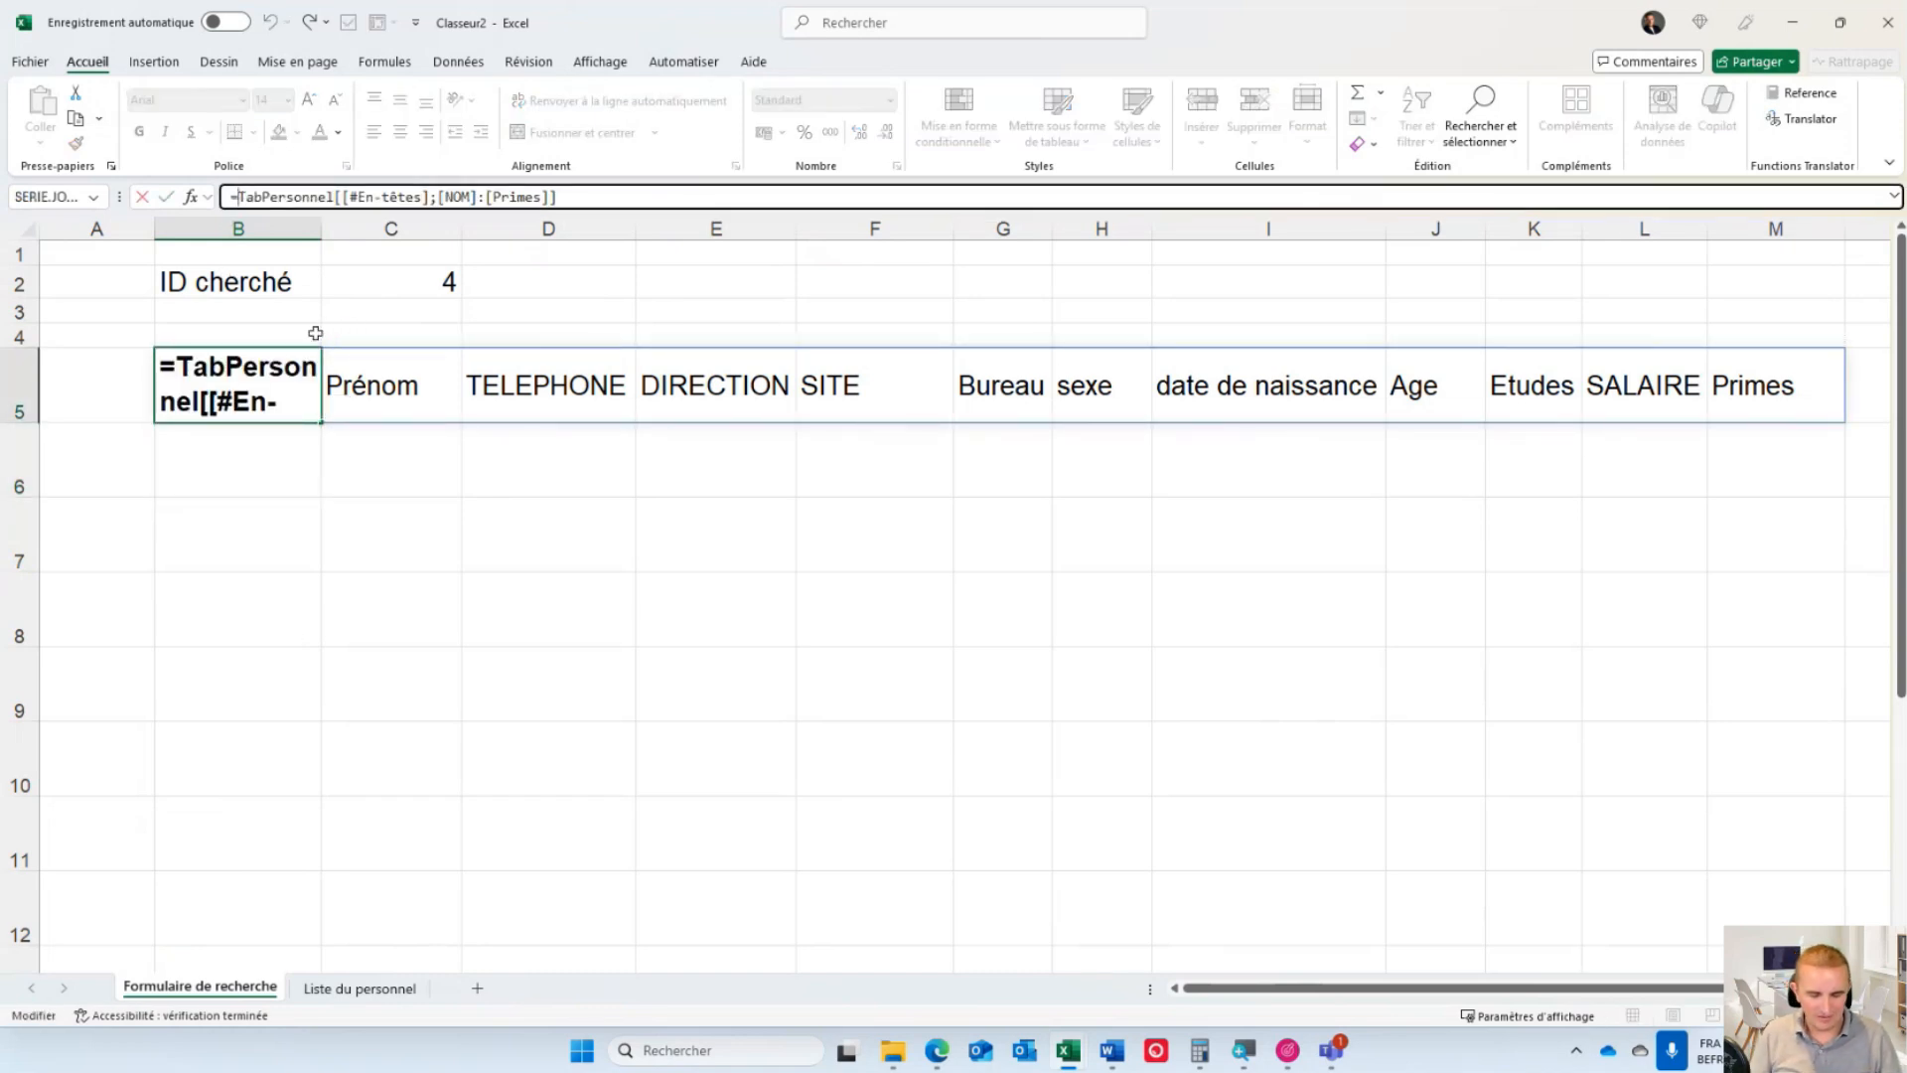
type("tran")
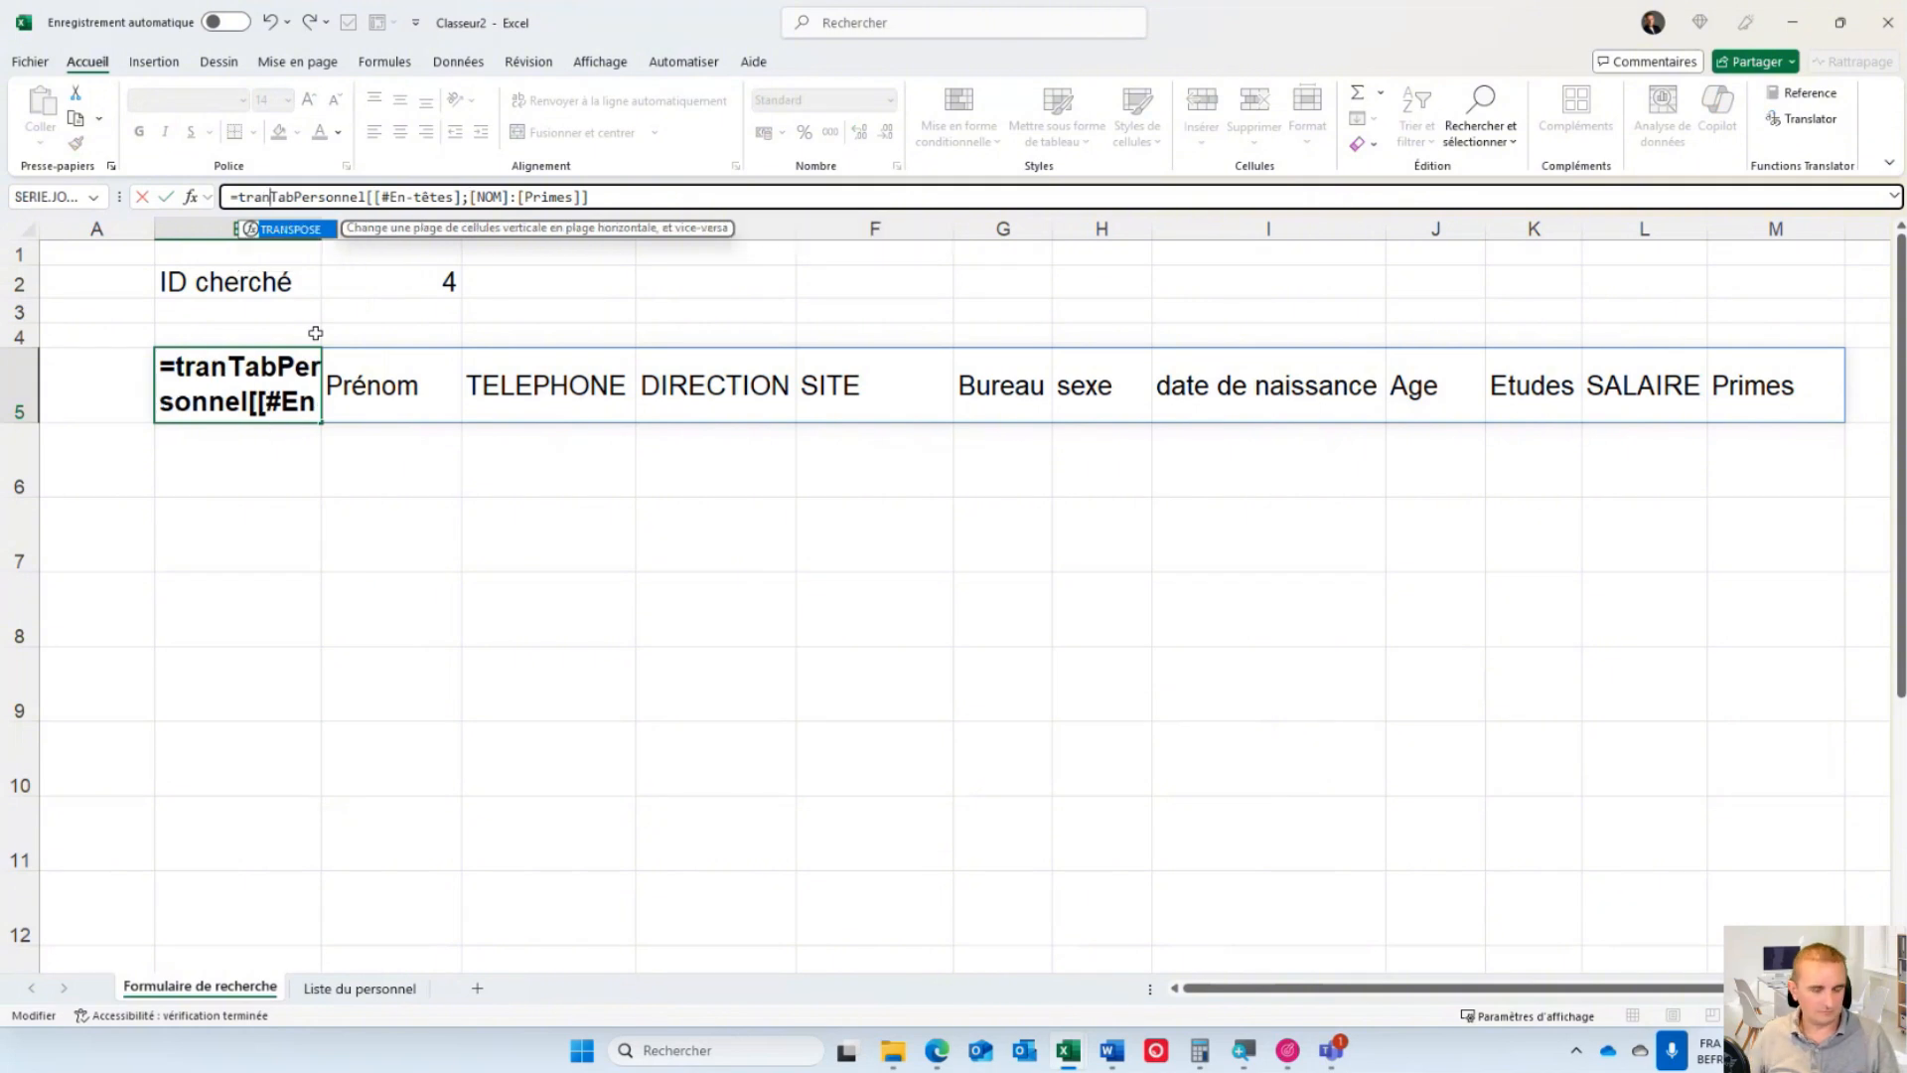
key("Tab")
left_click(700, 197)
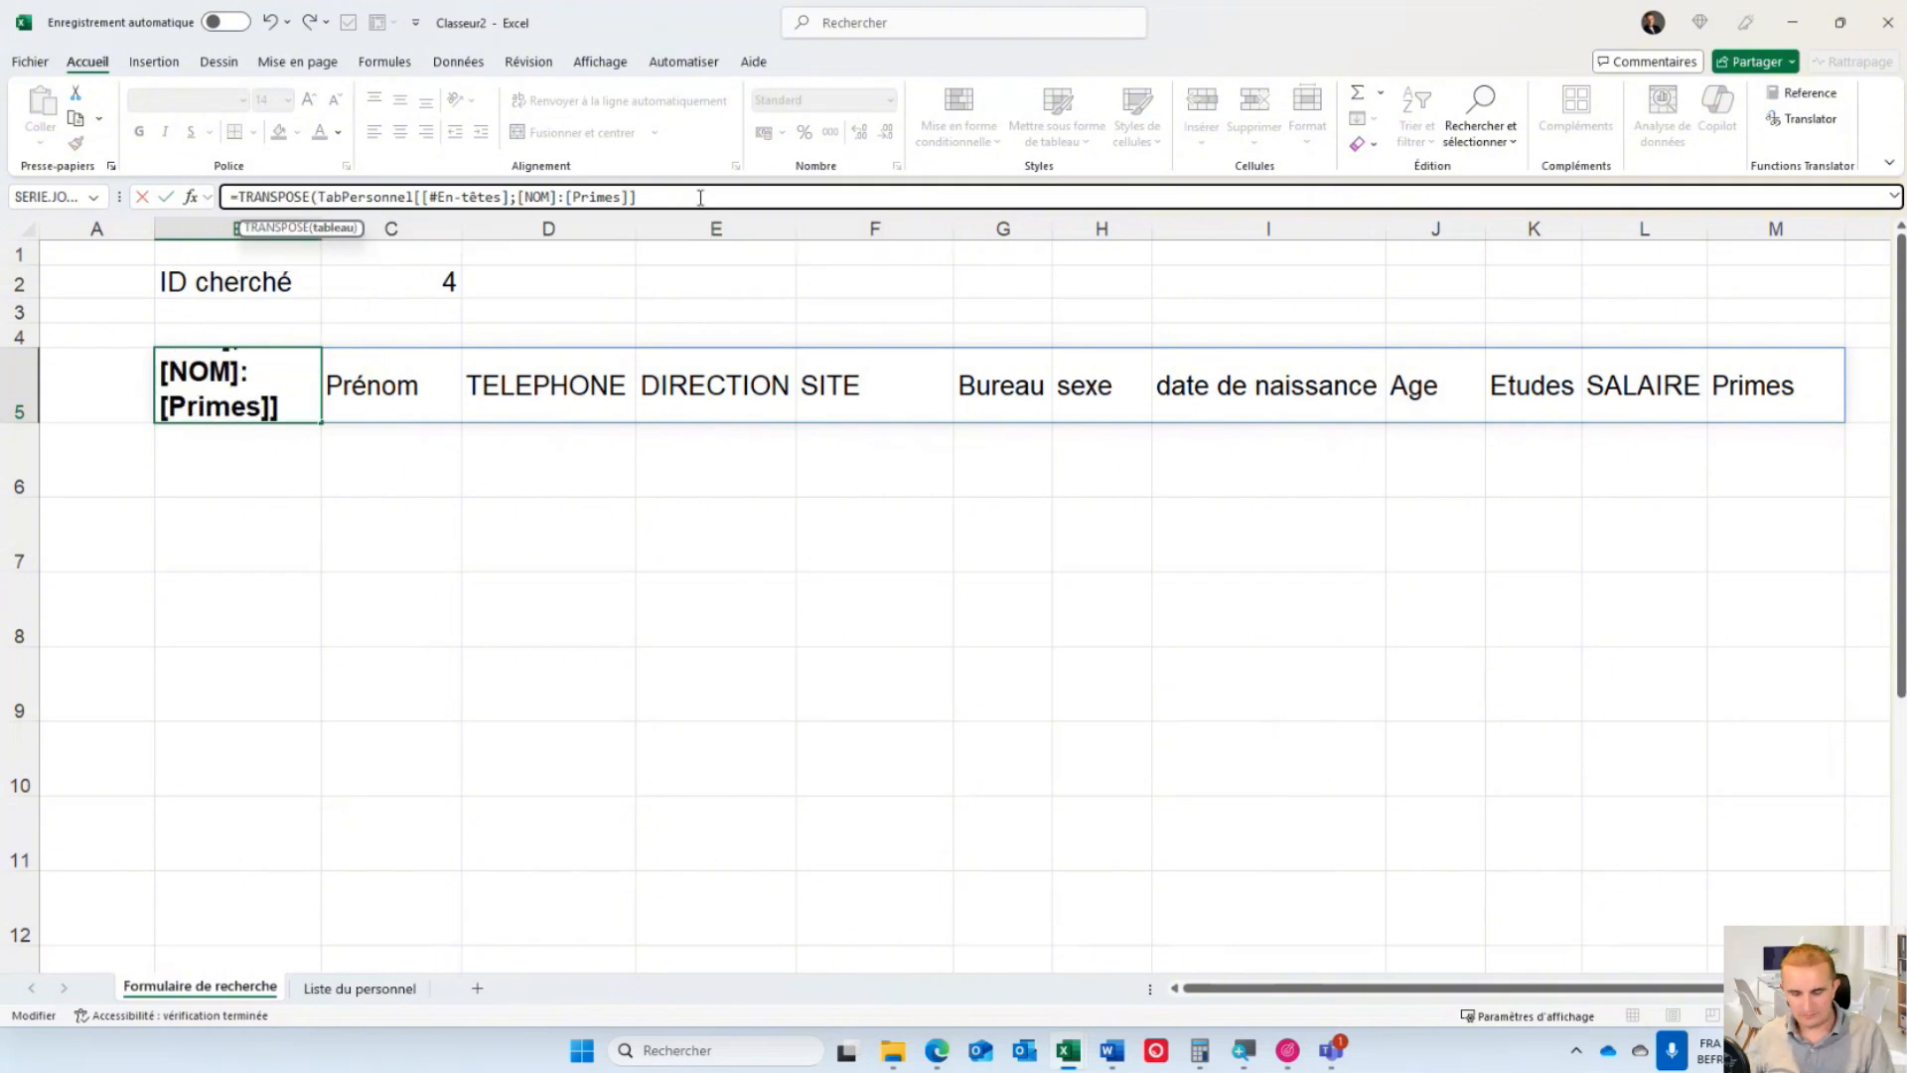
key("Return")
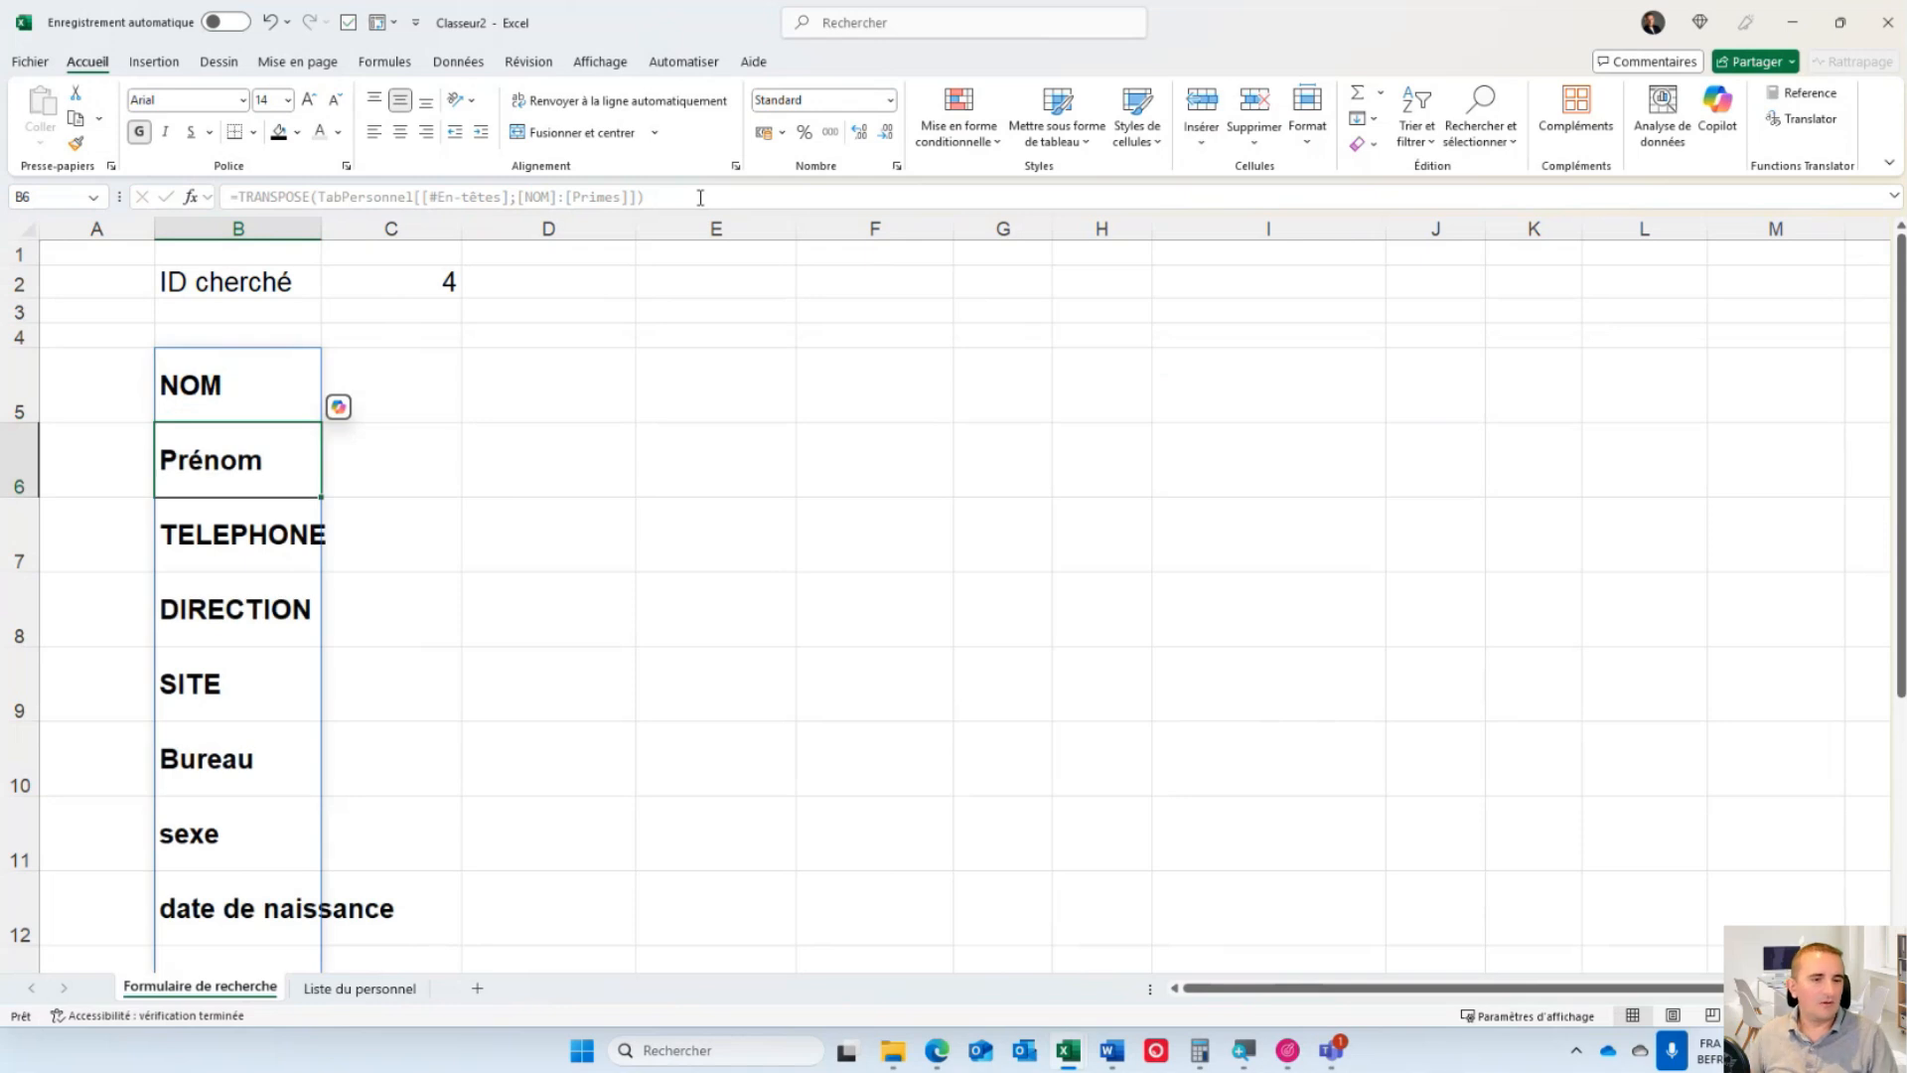
scroll(337, 601, "down", 3)
scroll(336, 604, "up", 3)
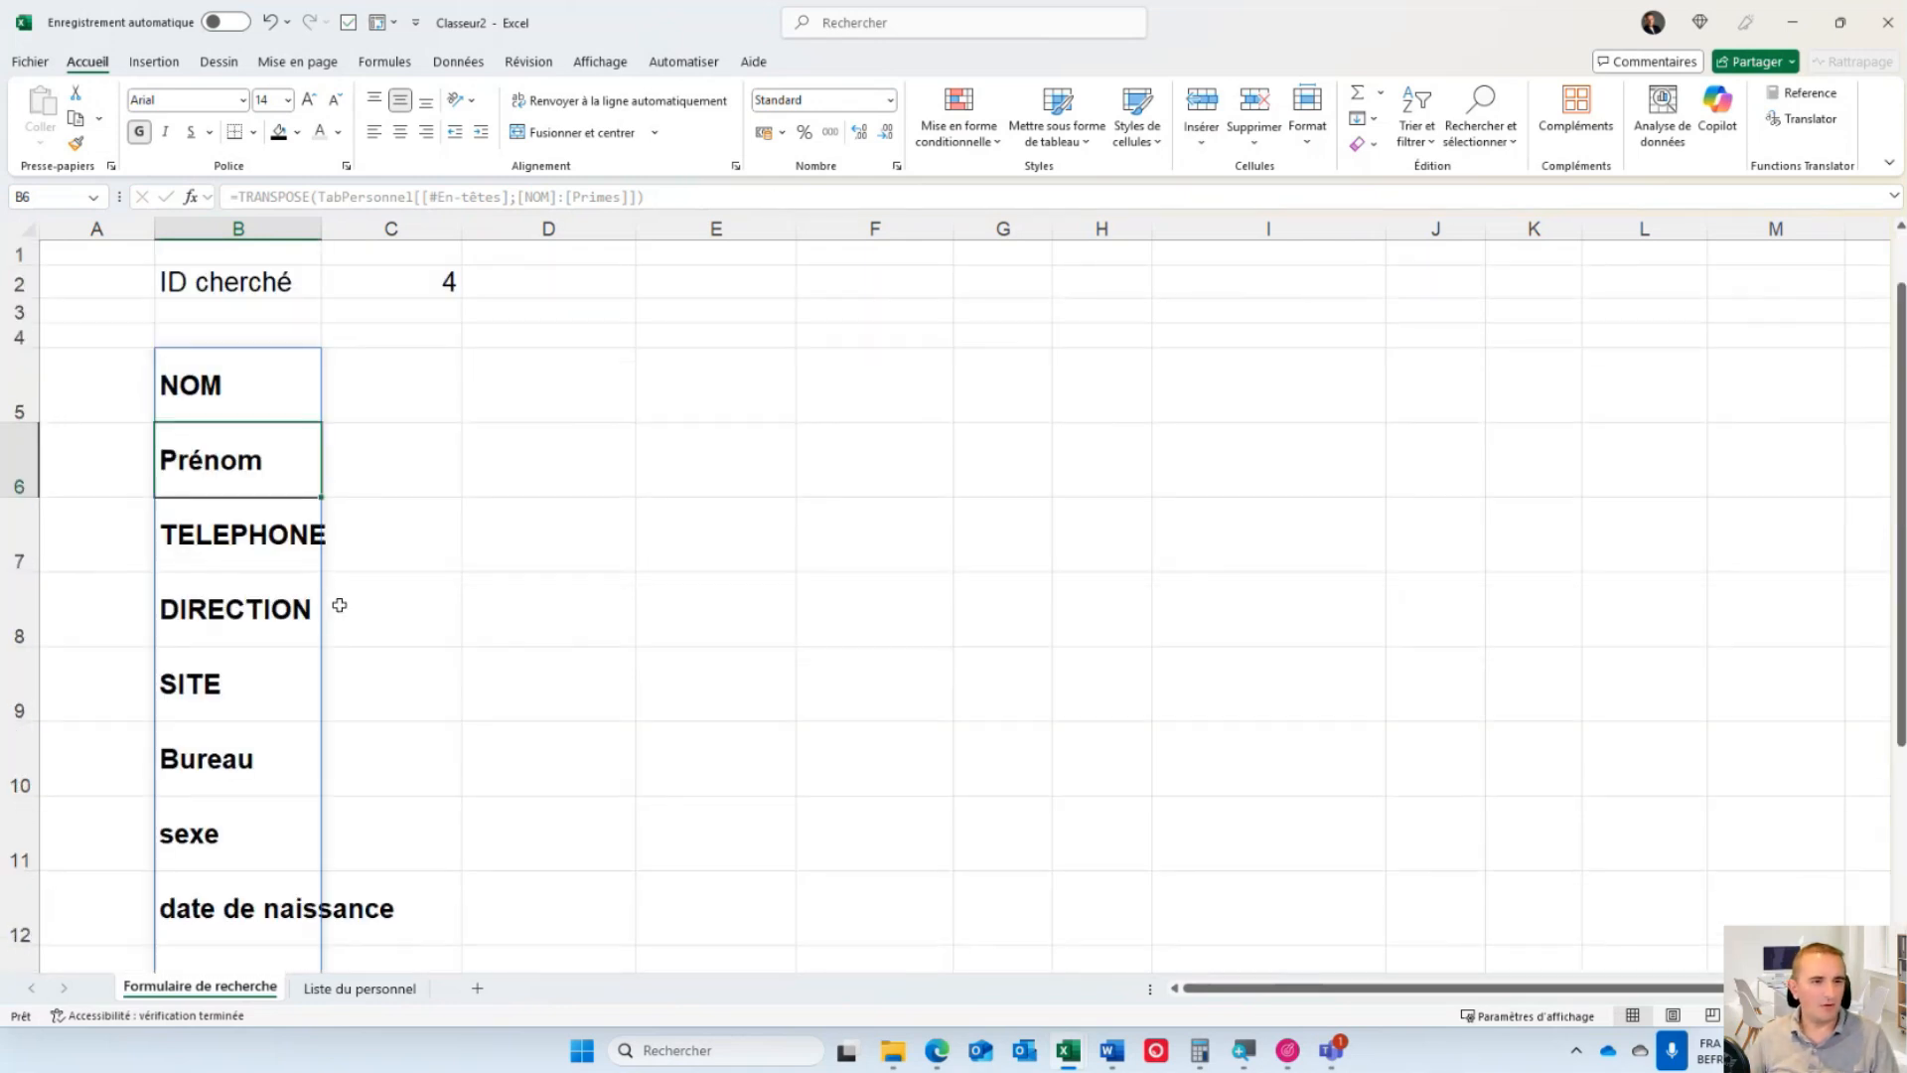
scroll(339, 566, "down", 2)
scroll(337, 561, "up", 2)
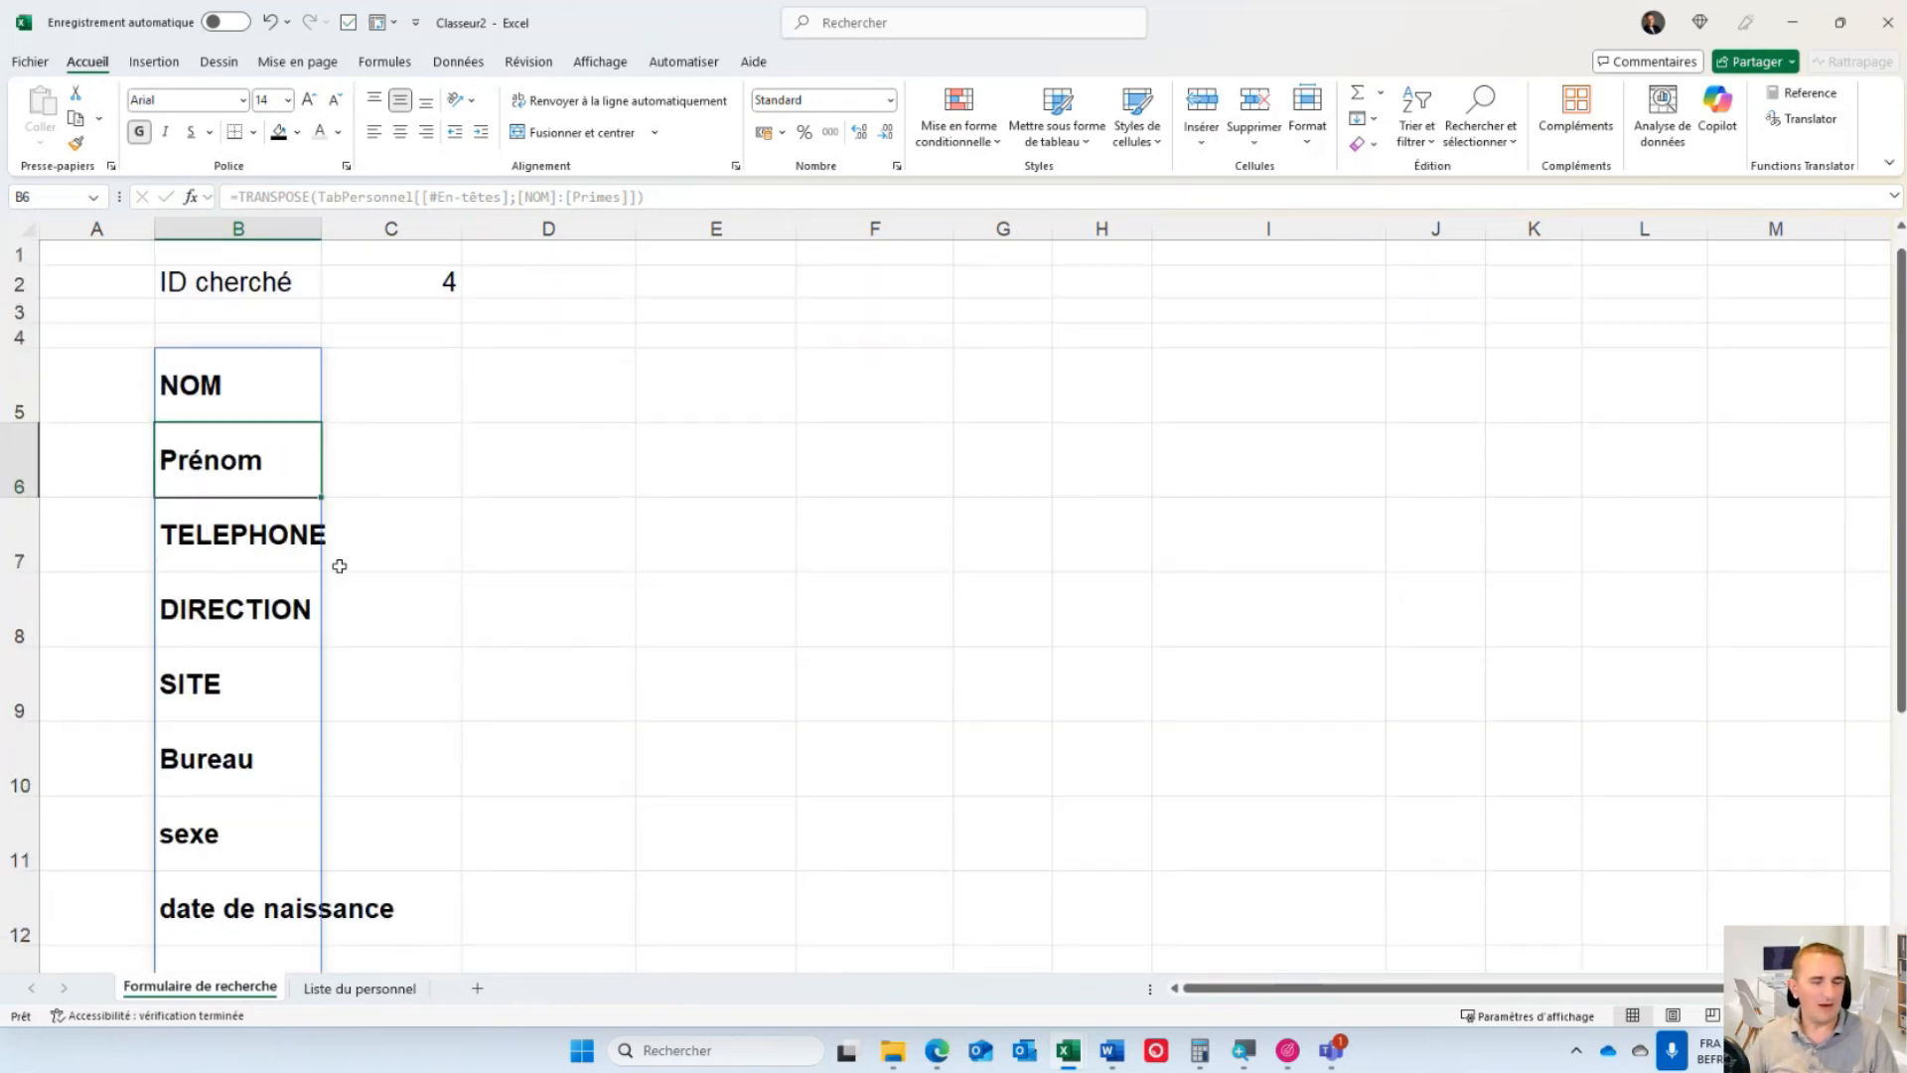
- Autofit column B and enter a RECHERCHEX formula in C5 that looks up C2 in TabPersonnel[Id] and returns TabPersonnel columns NOM to Primes
double_click(324, 227)
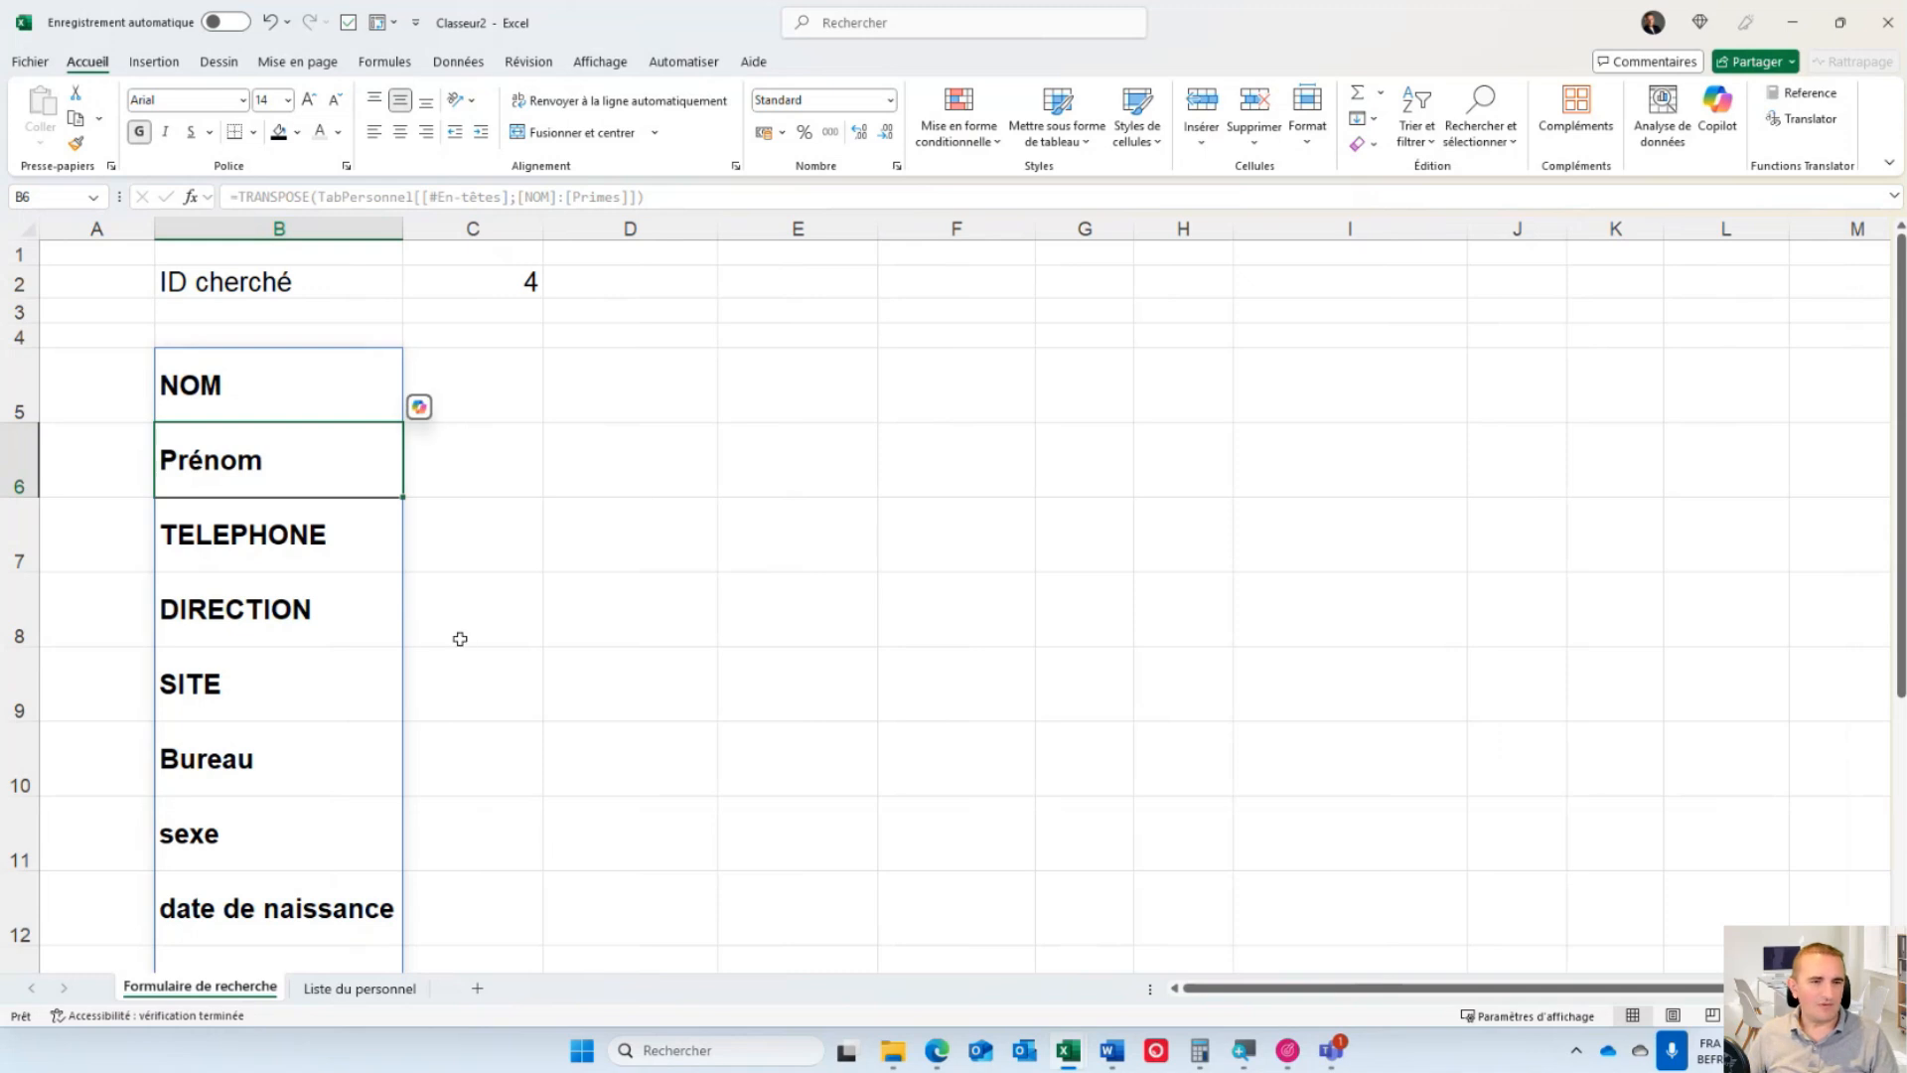
left_click(486, 378)
type("=recherchex(")
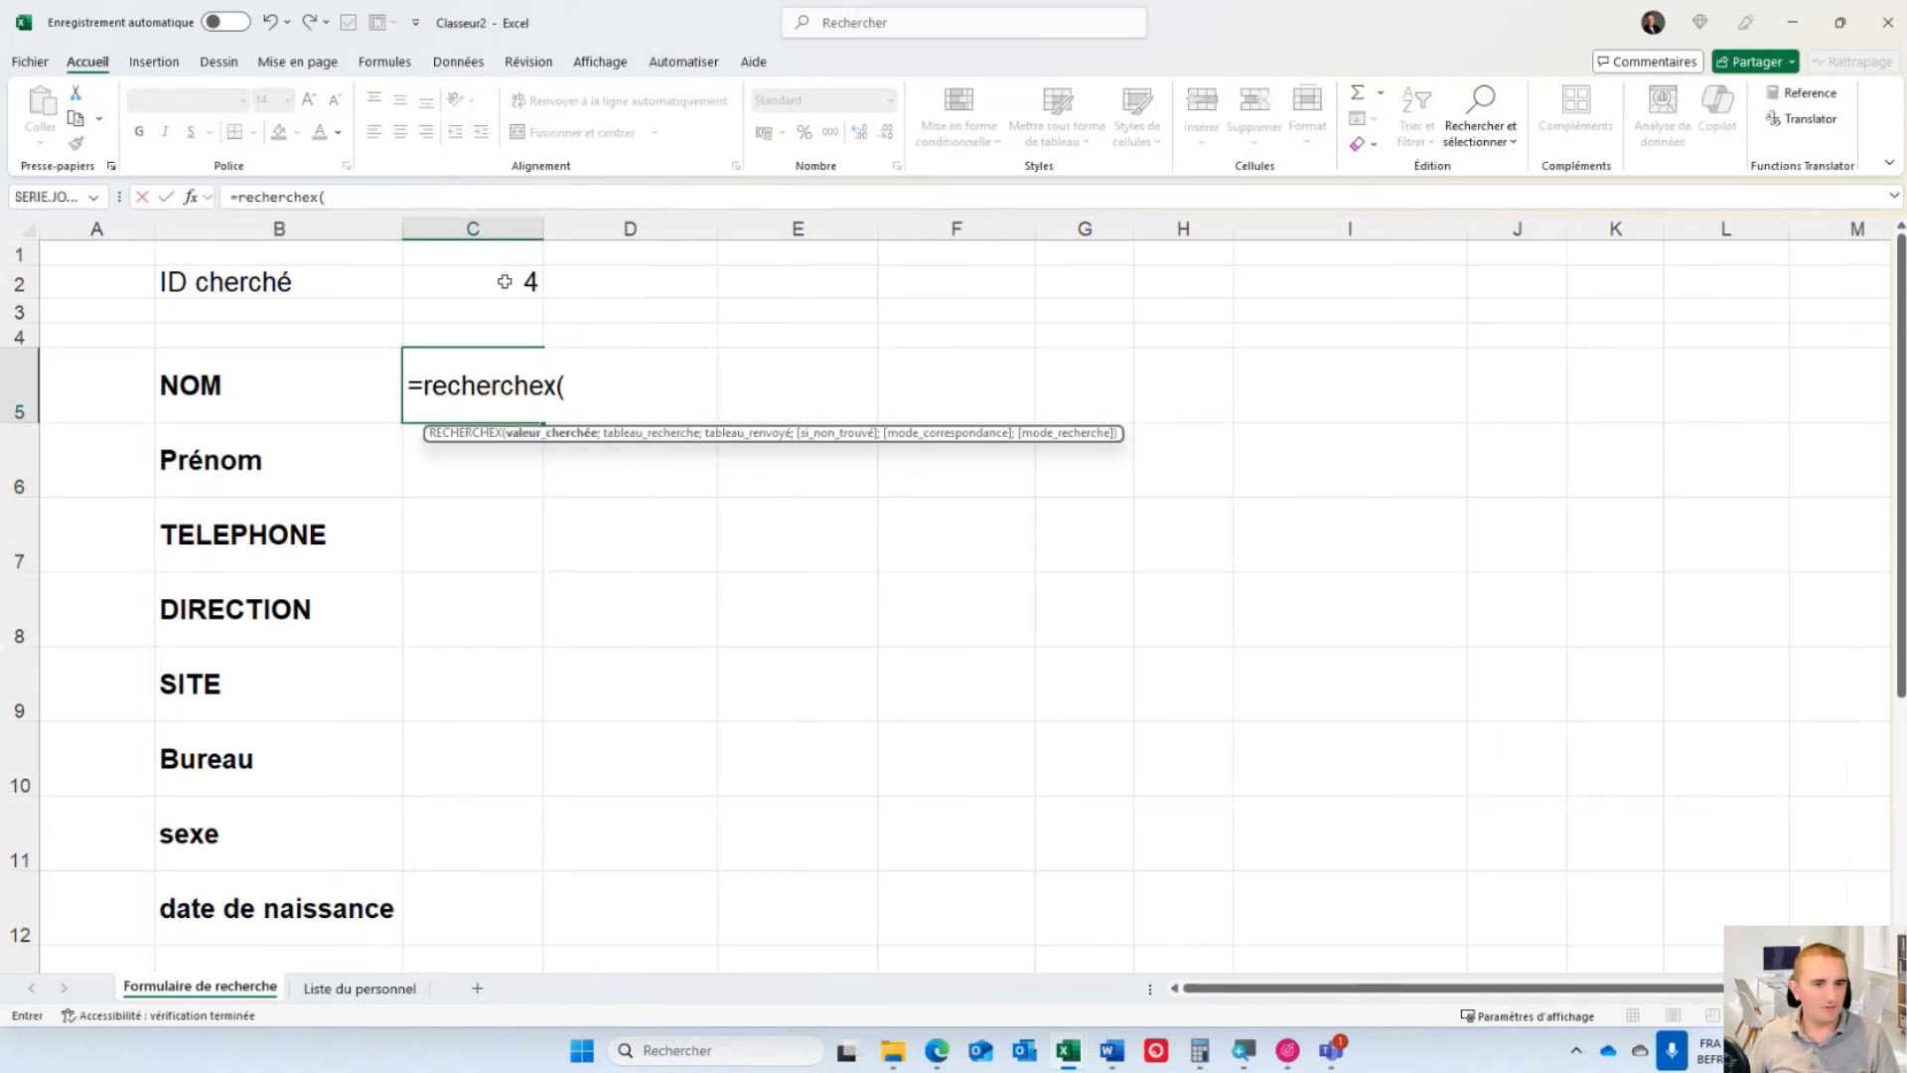
left_click(502, 283)
type(";")
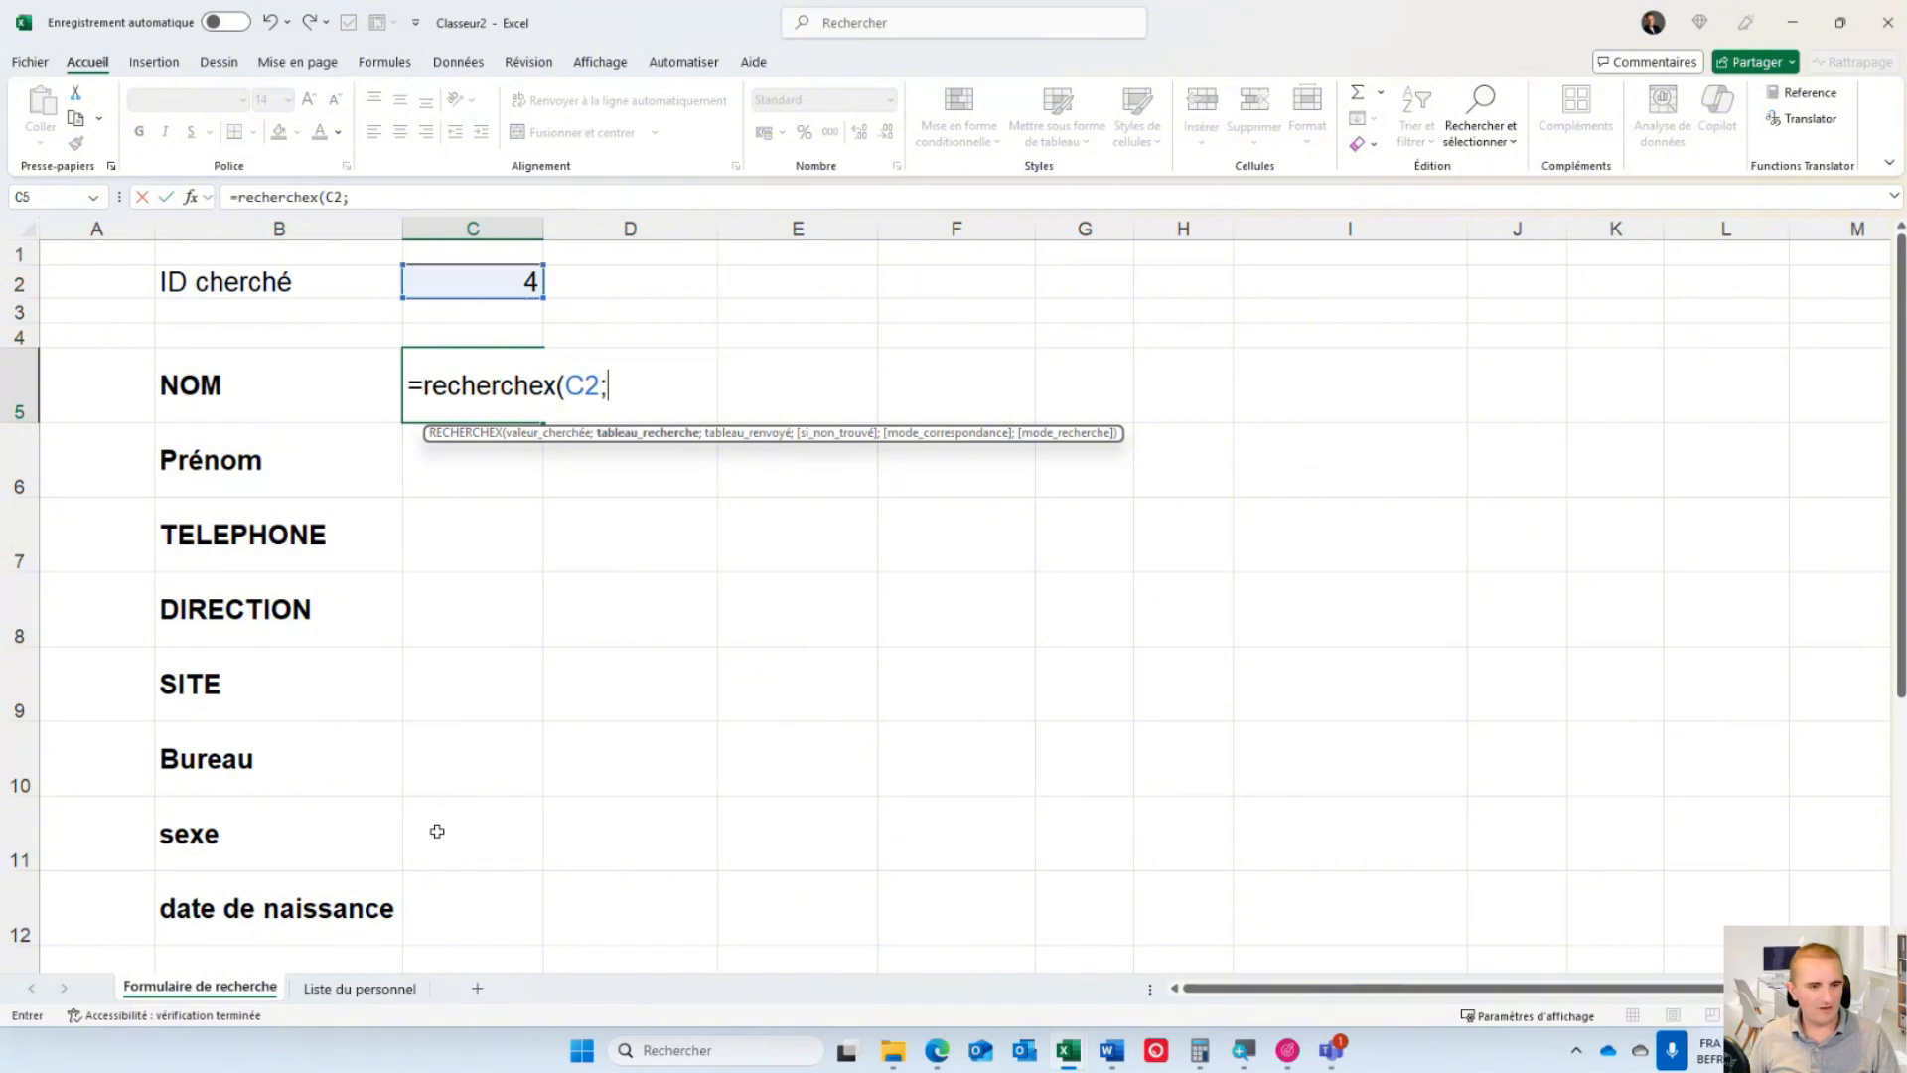
left_click(392, 990)
left_click(64, 286)
type(";")
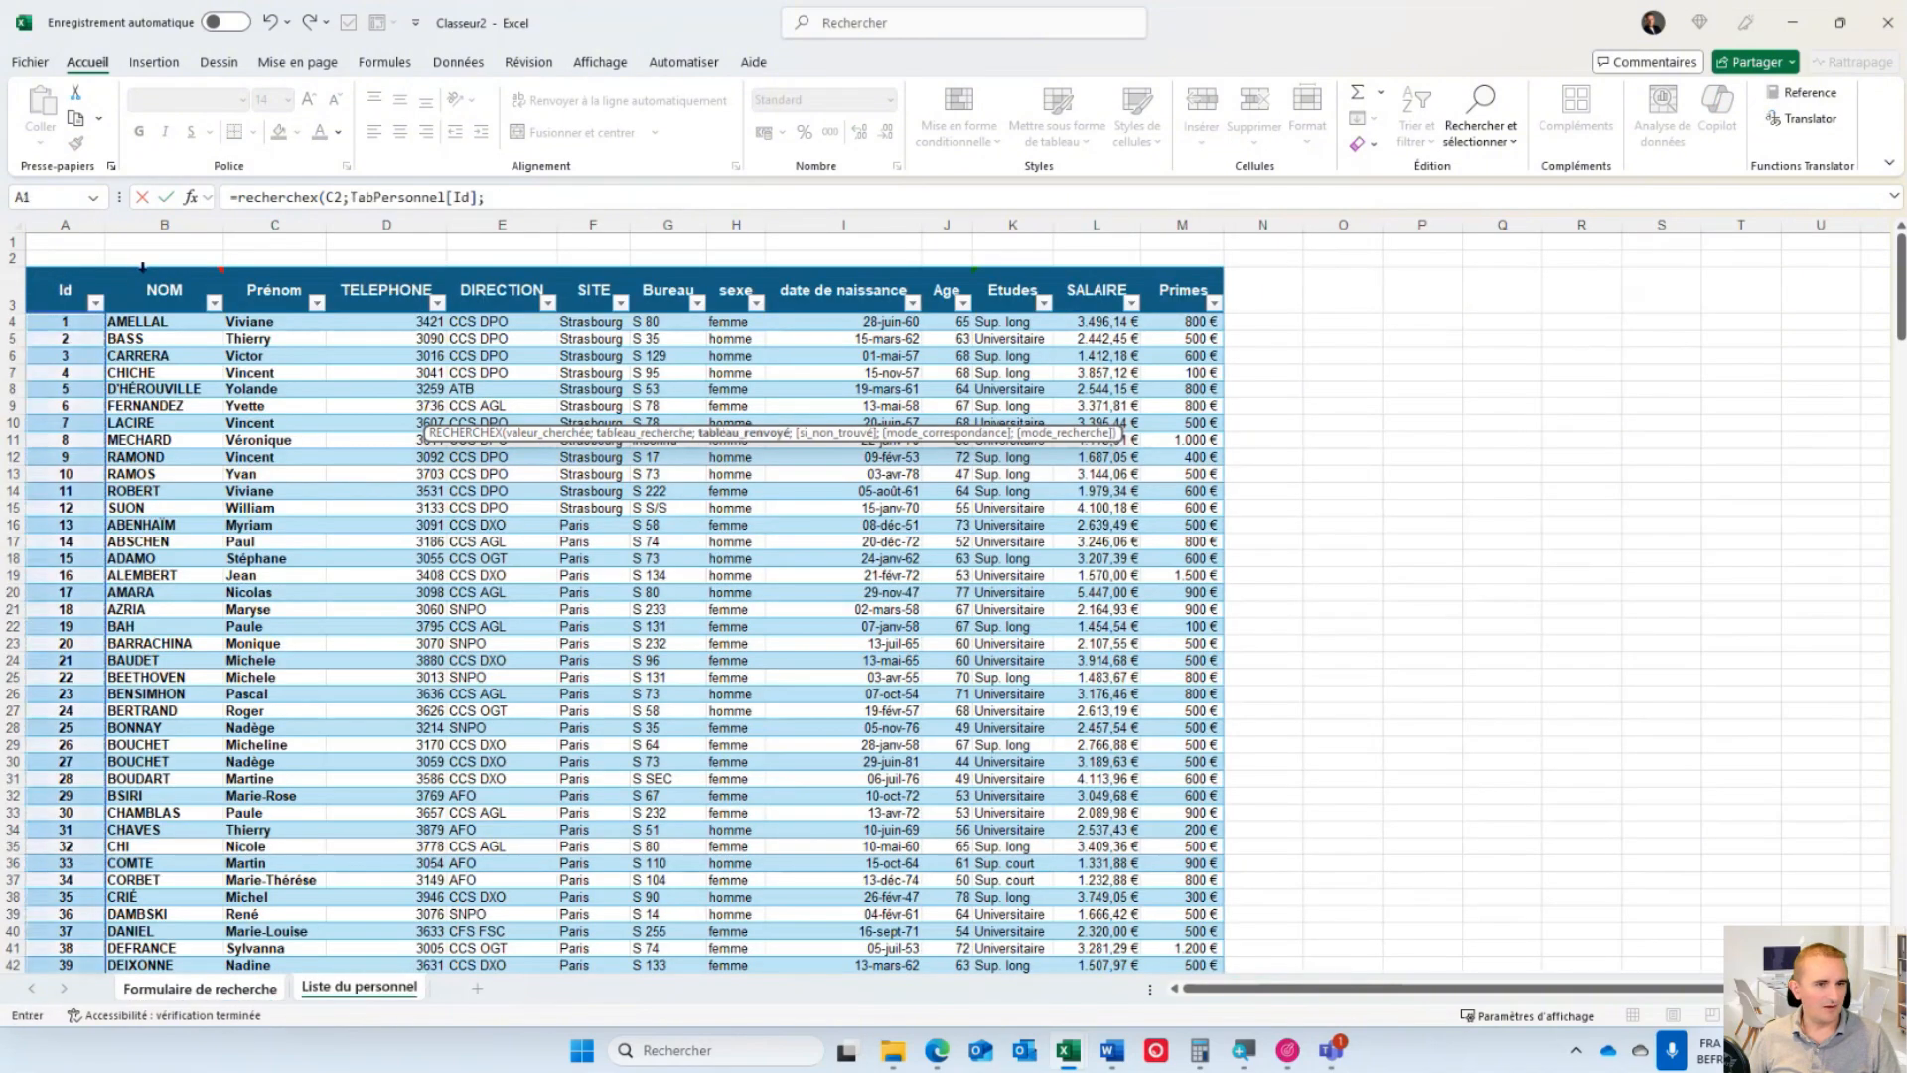
left_click_drag(164, 286, 1222, 286)
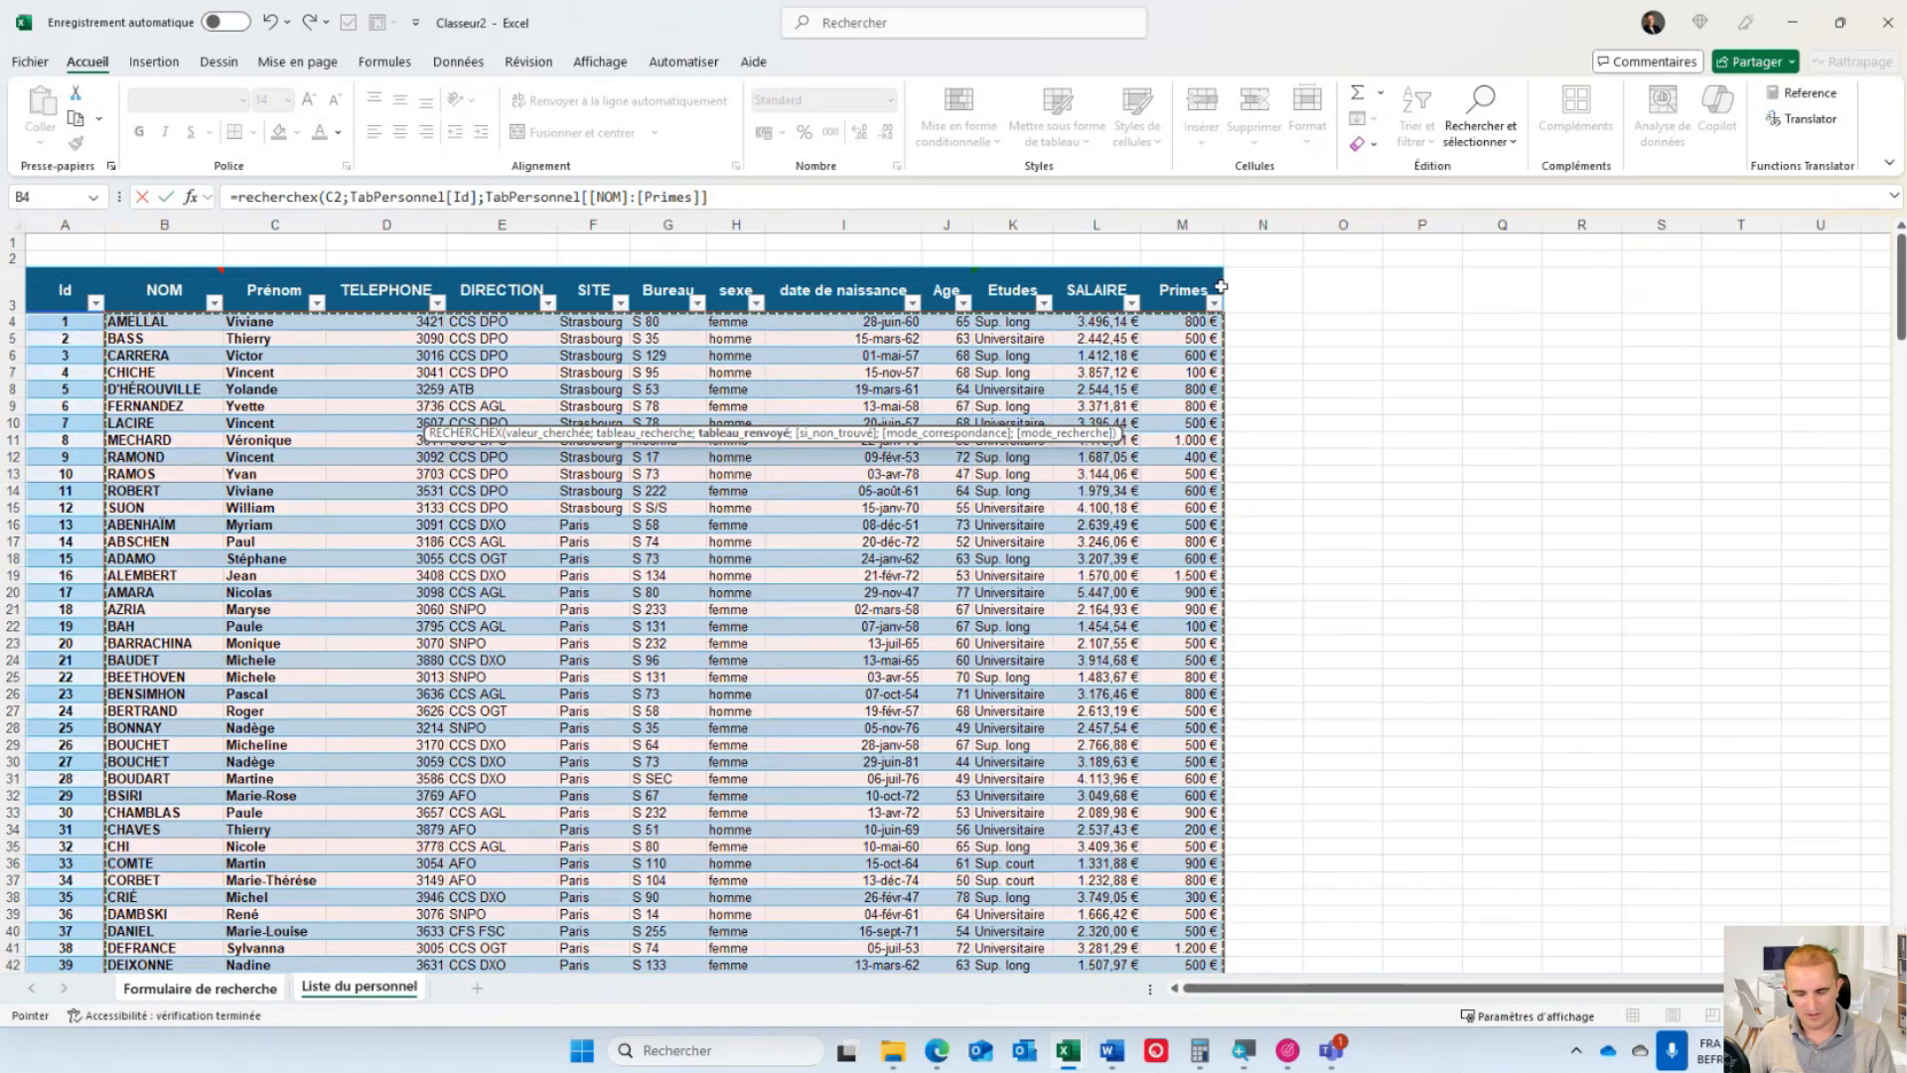
key("Return")
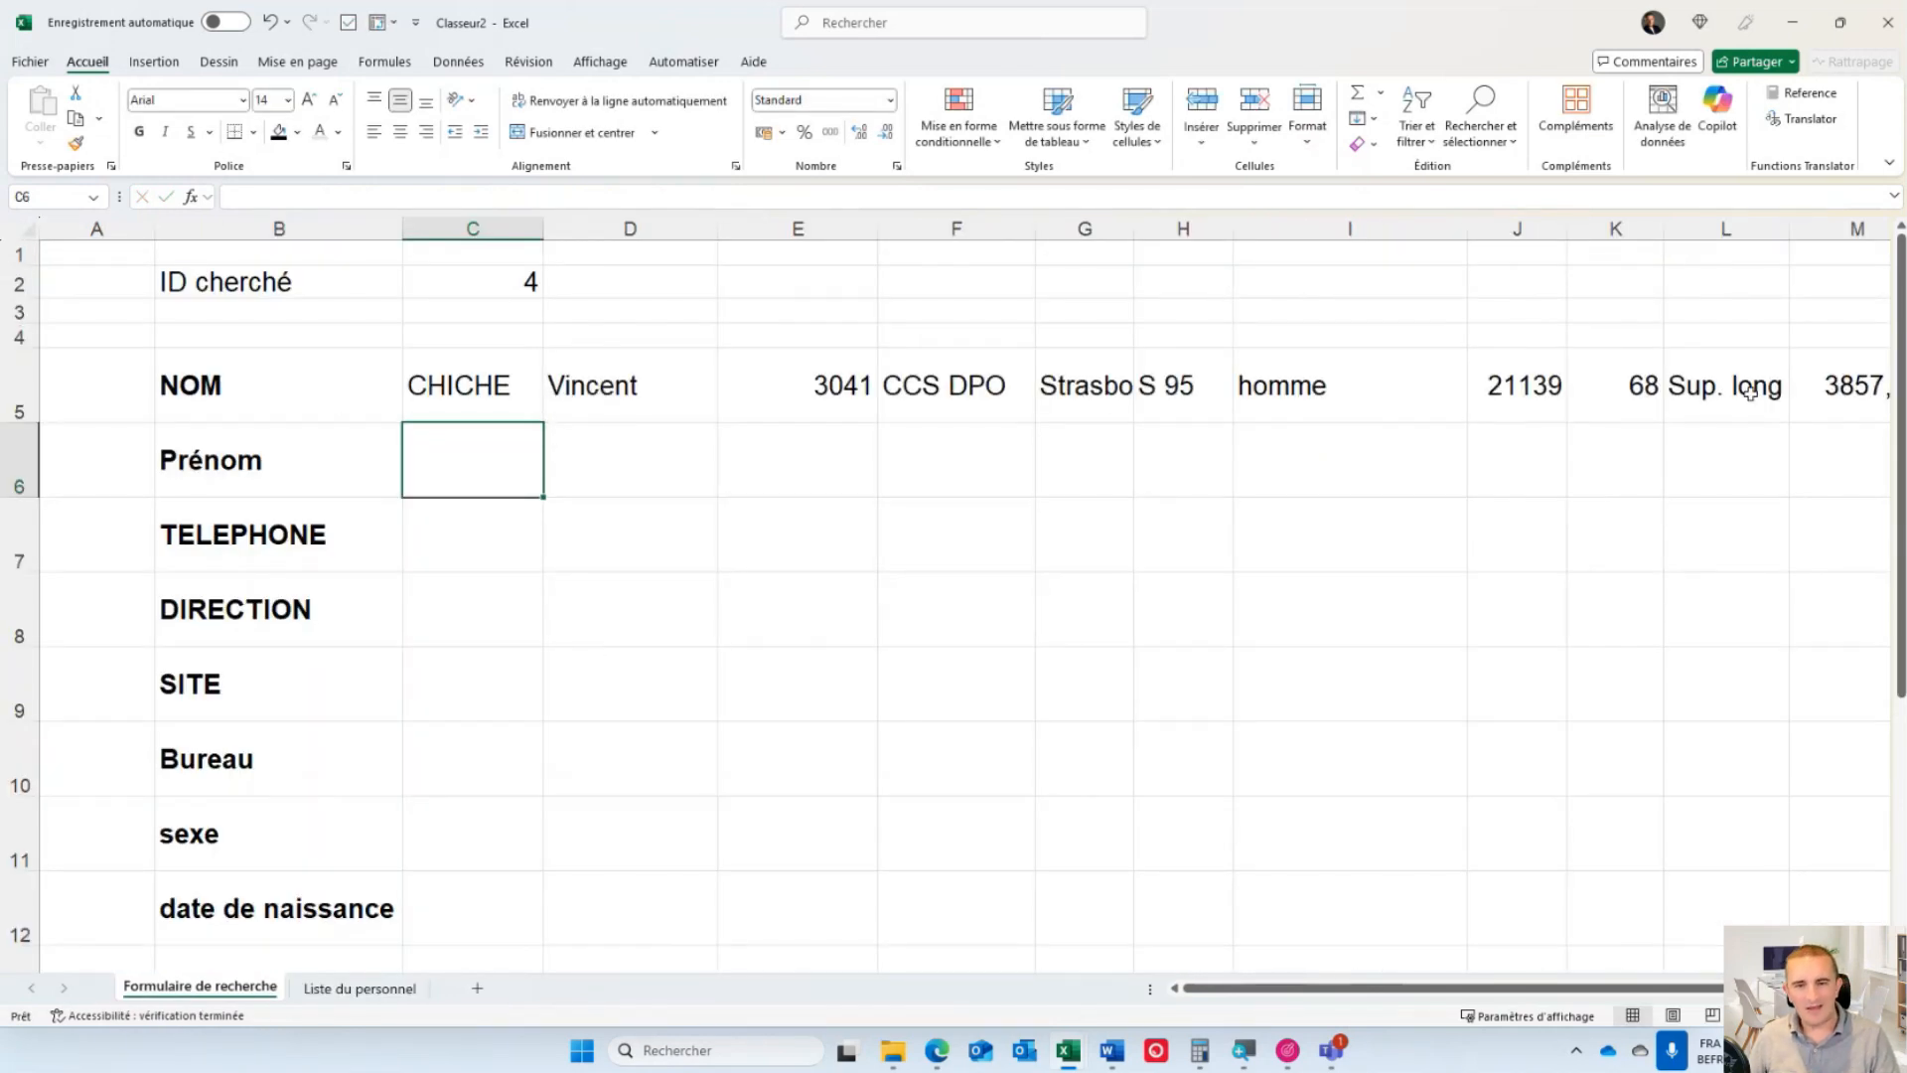
- Wrap the RECHERCHEX formula in C5 in TRANSPOSE to list the record vertically beside the headers, and look through the form
left_click(486, 384)
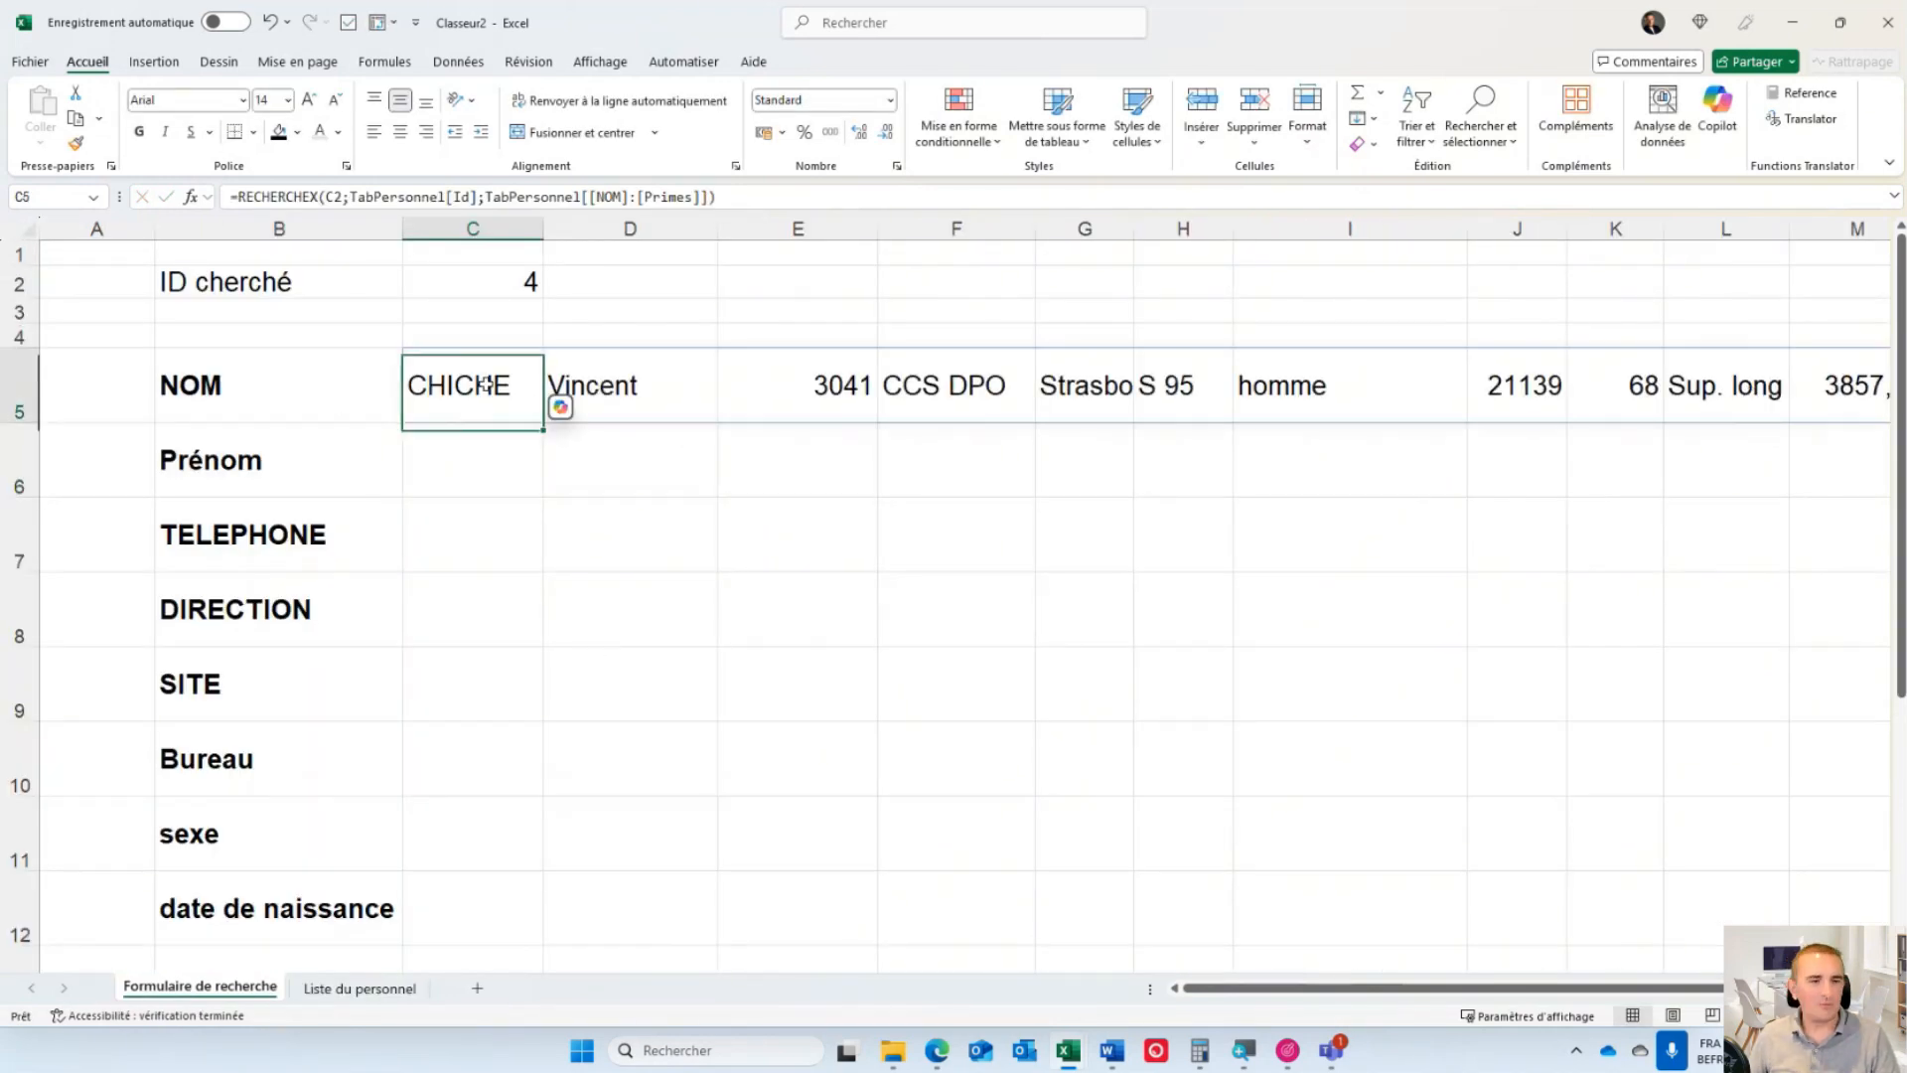
left_click(239, 197)
type("transpose")
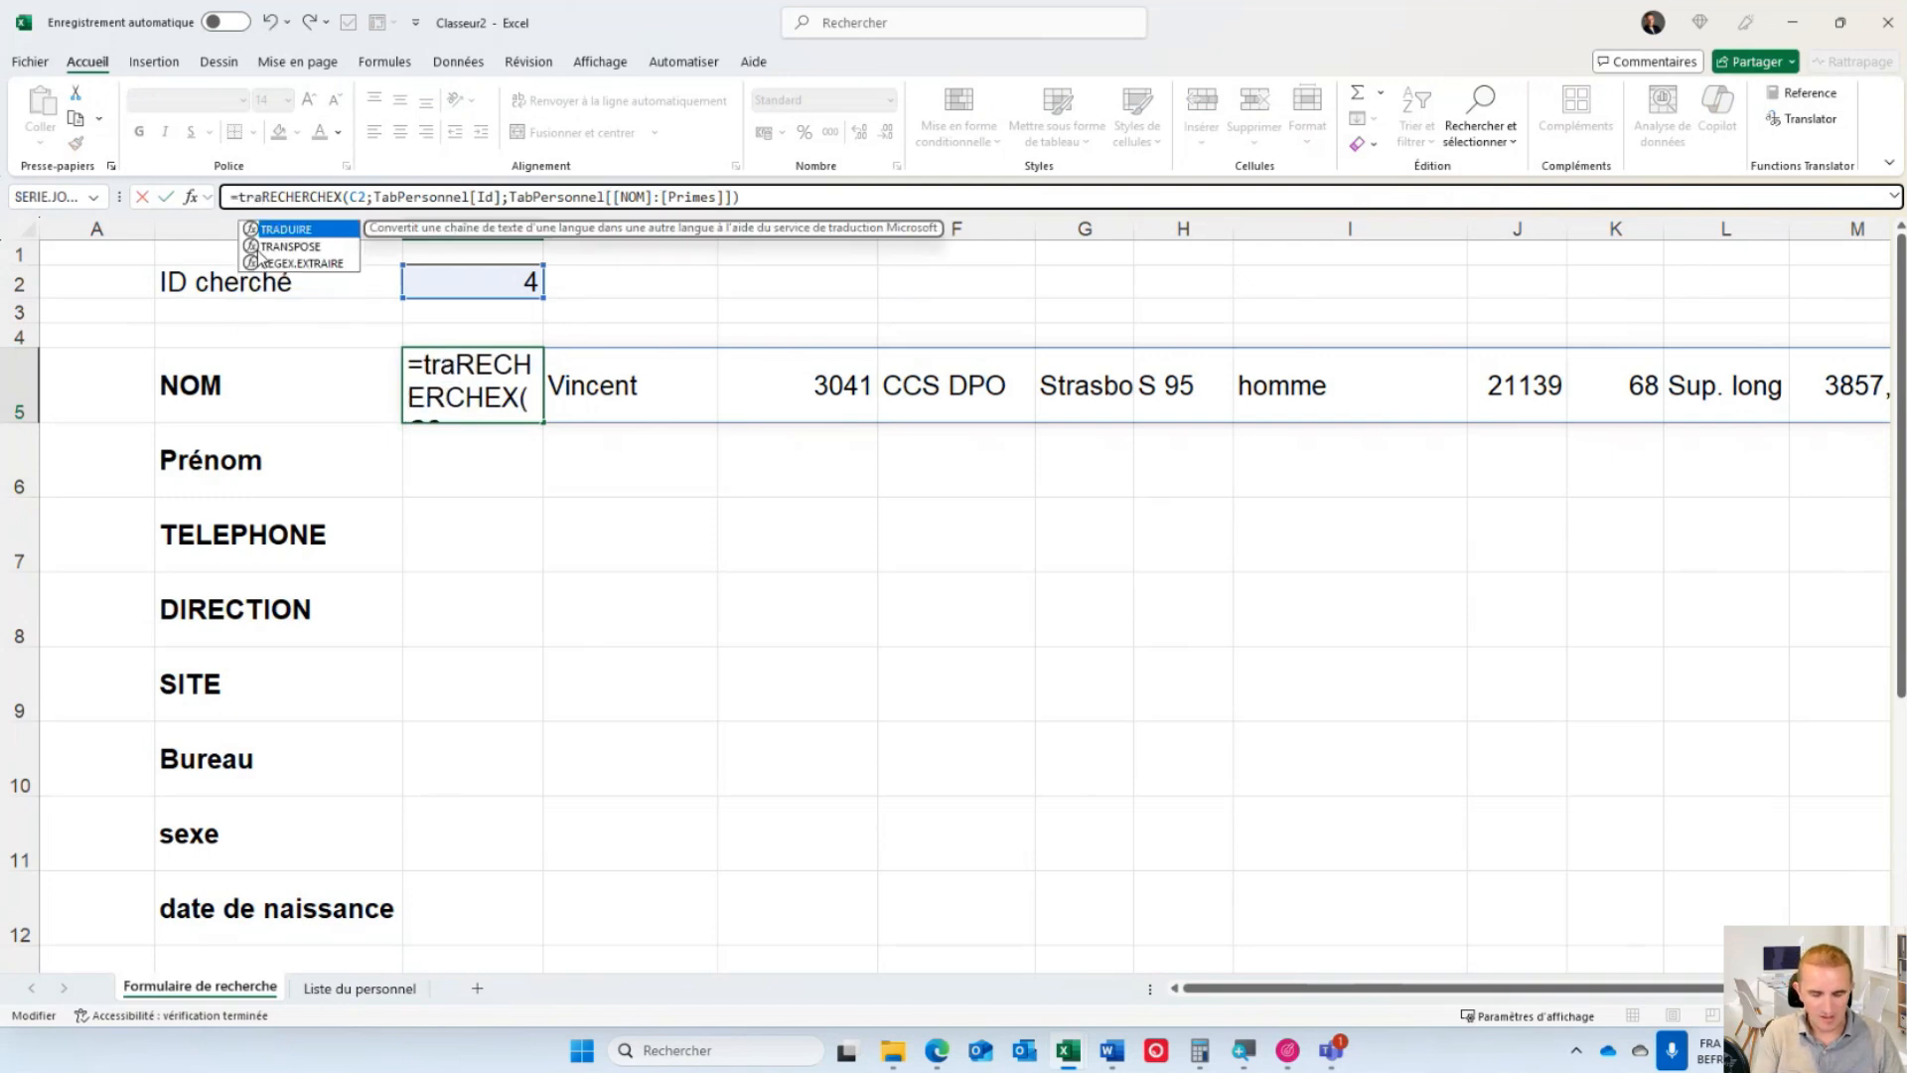
type("(")
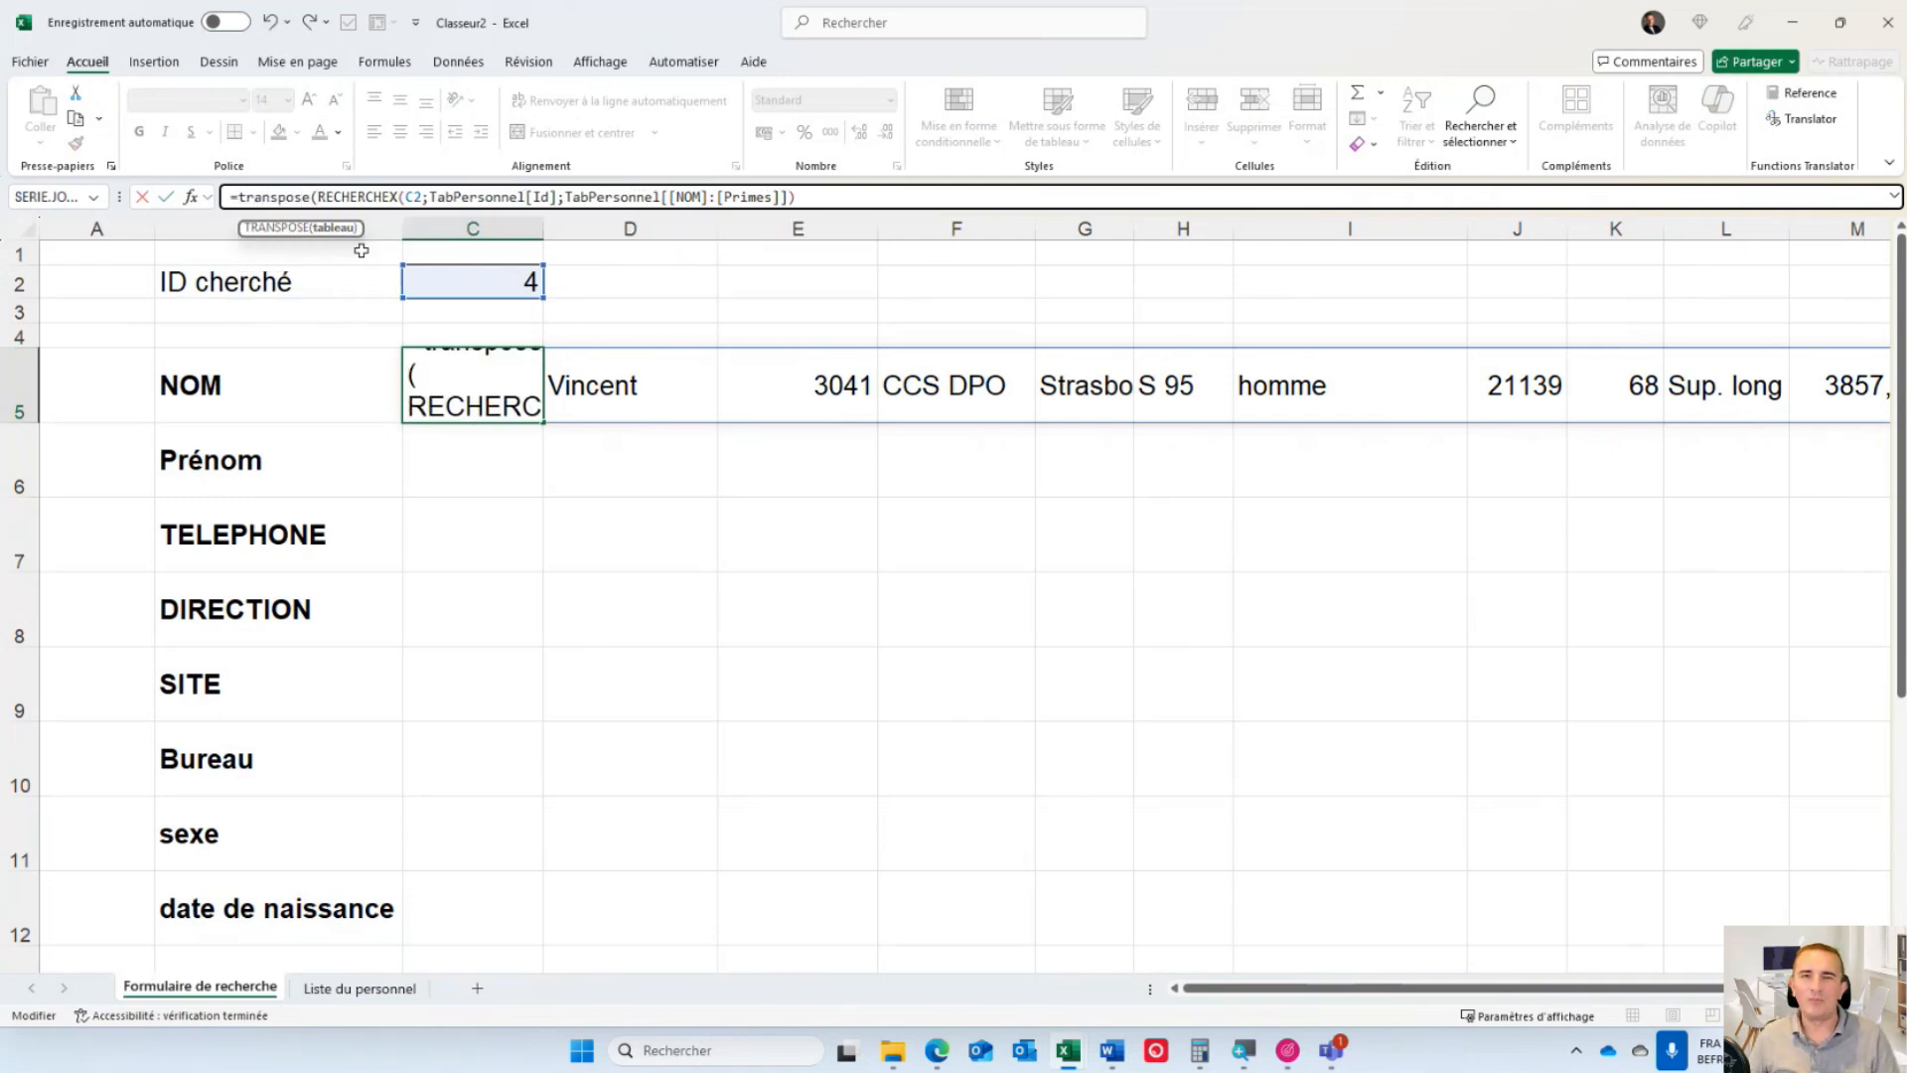
left_click(842, 196)
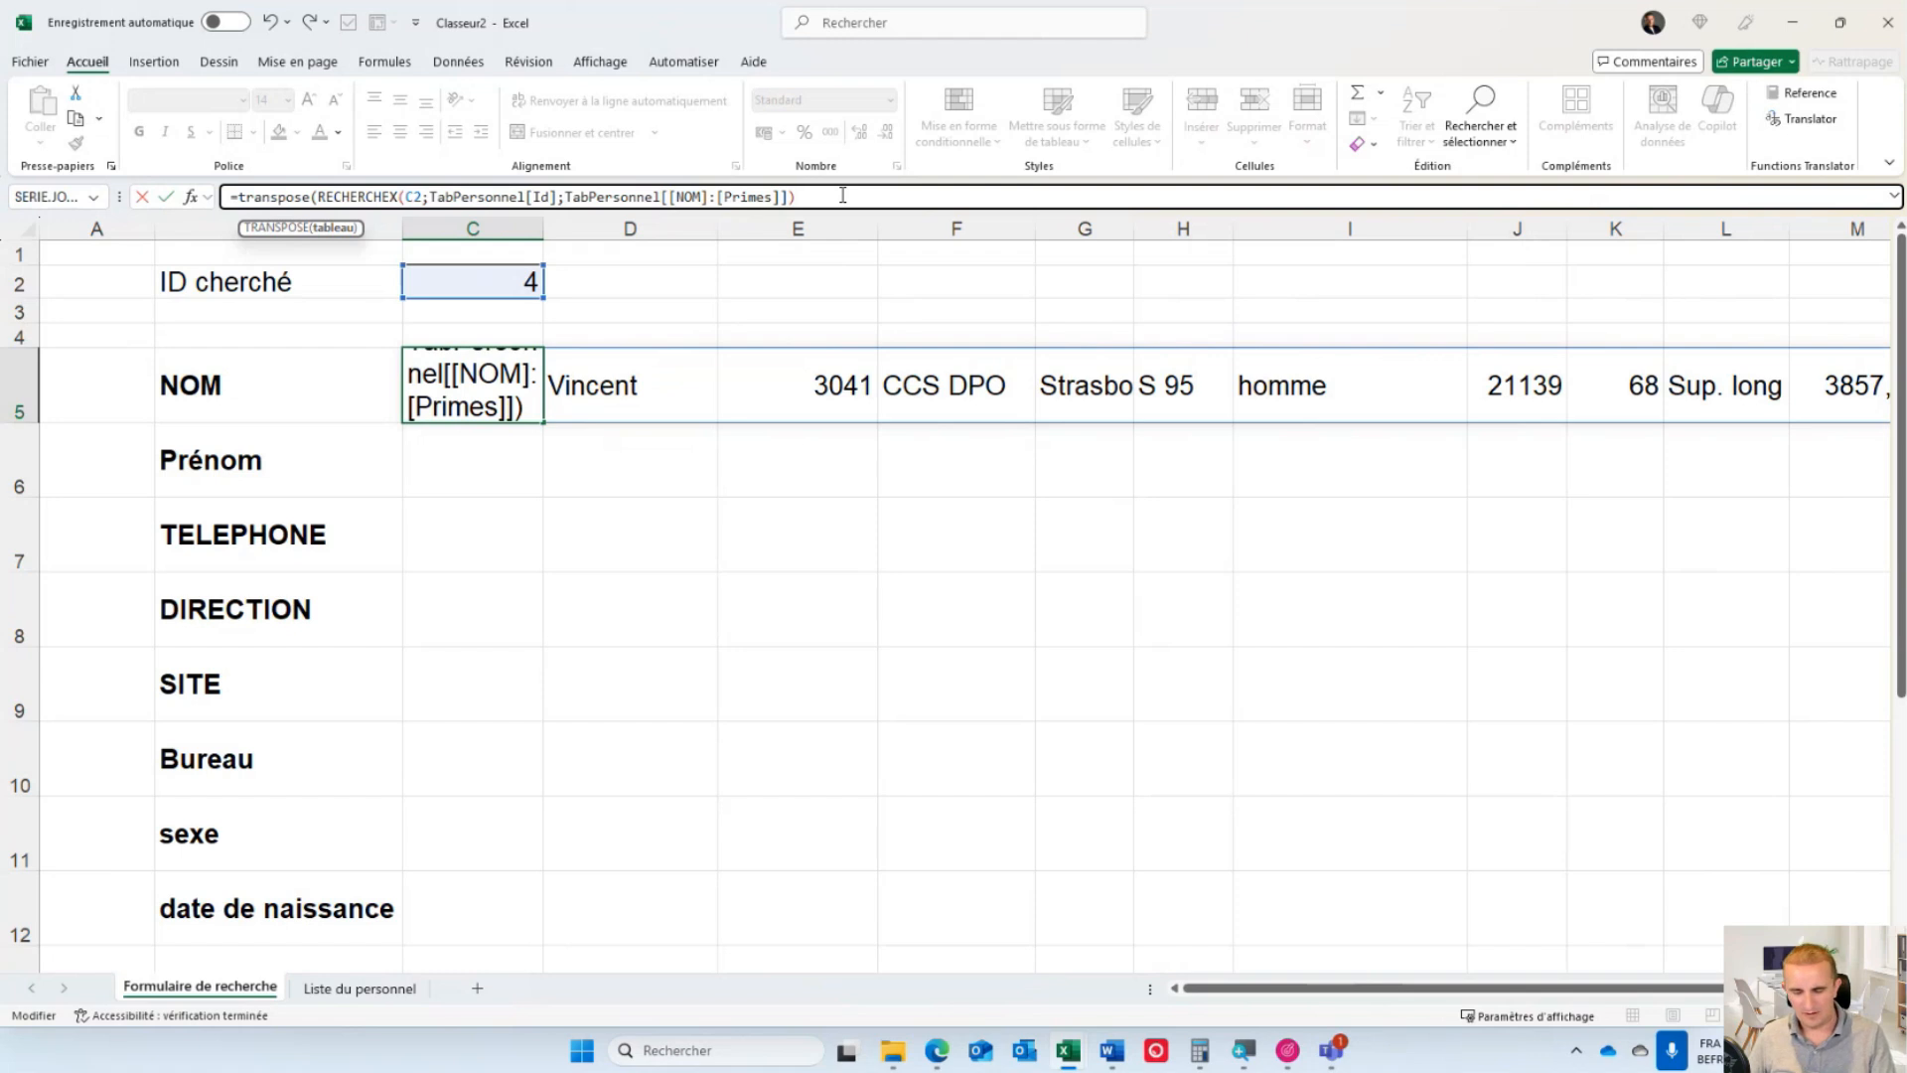
type(")")
key("Return")
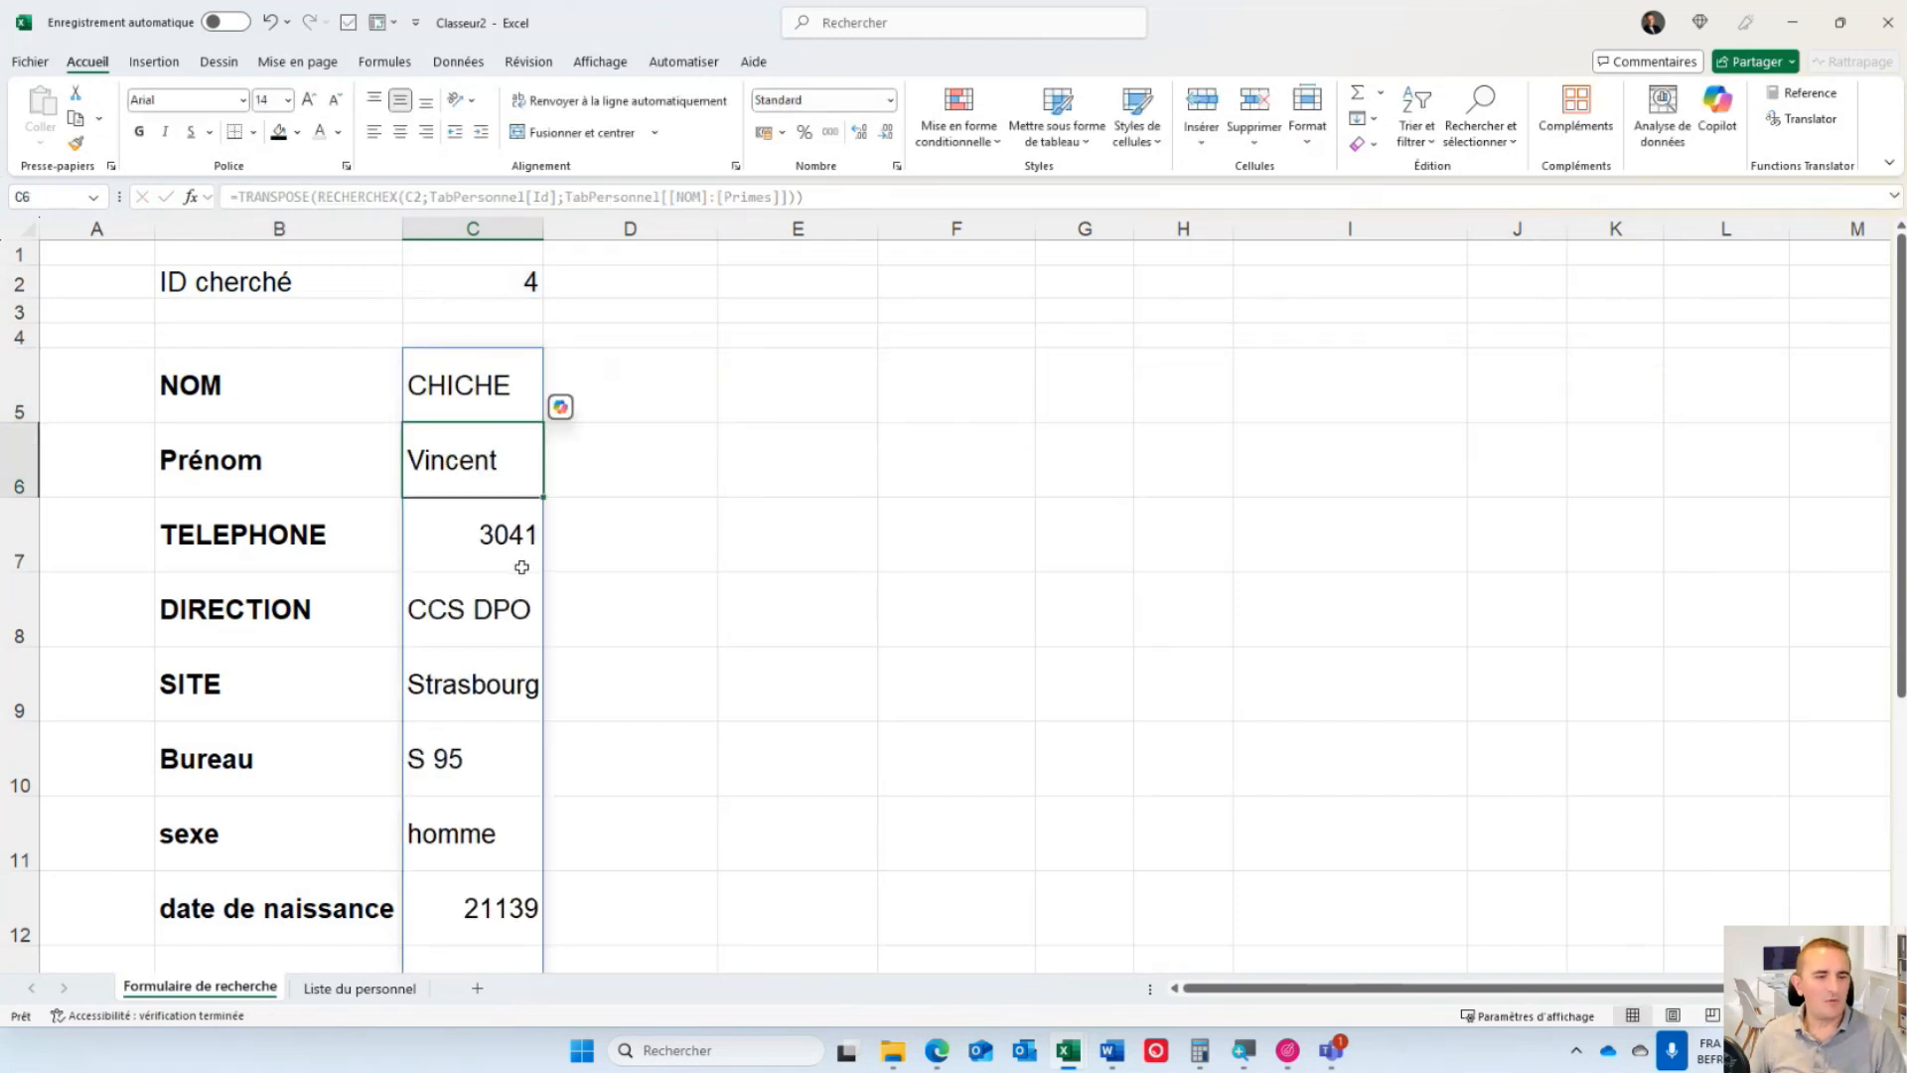
left_click(357, 581)
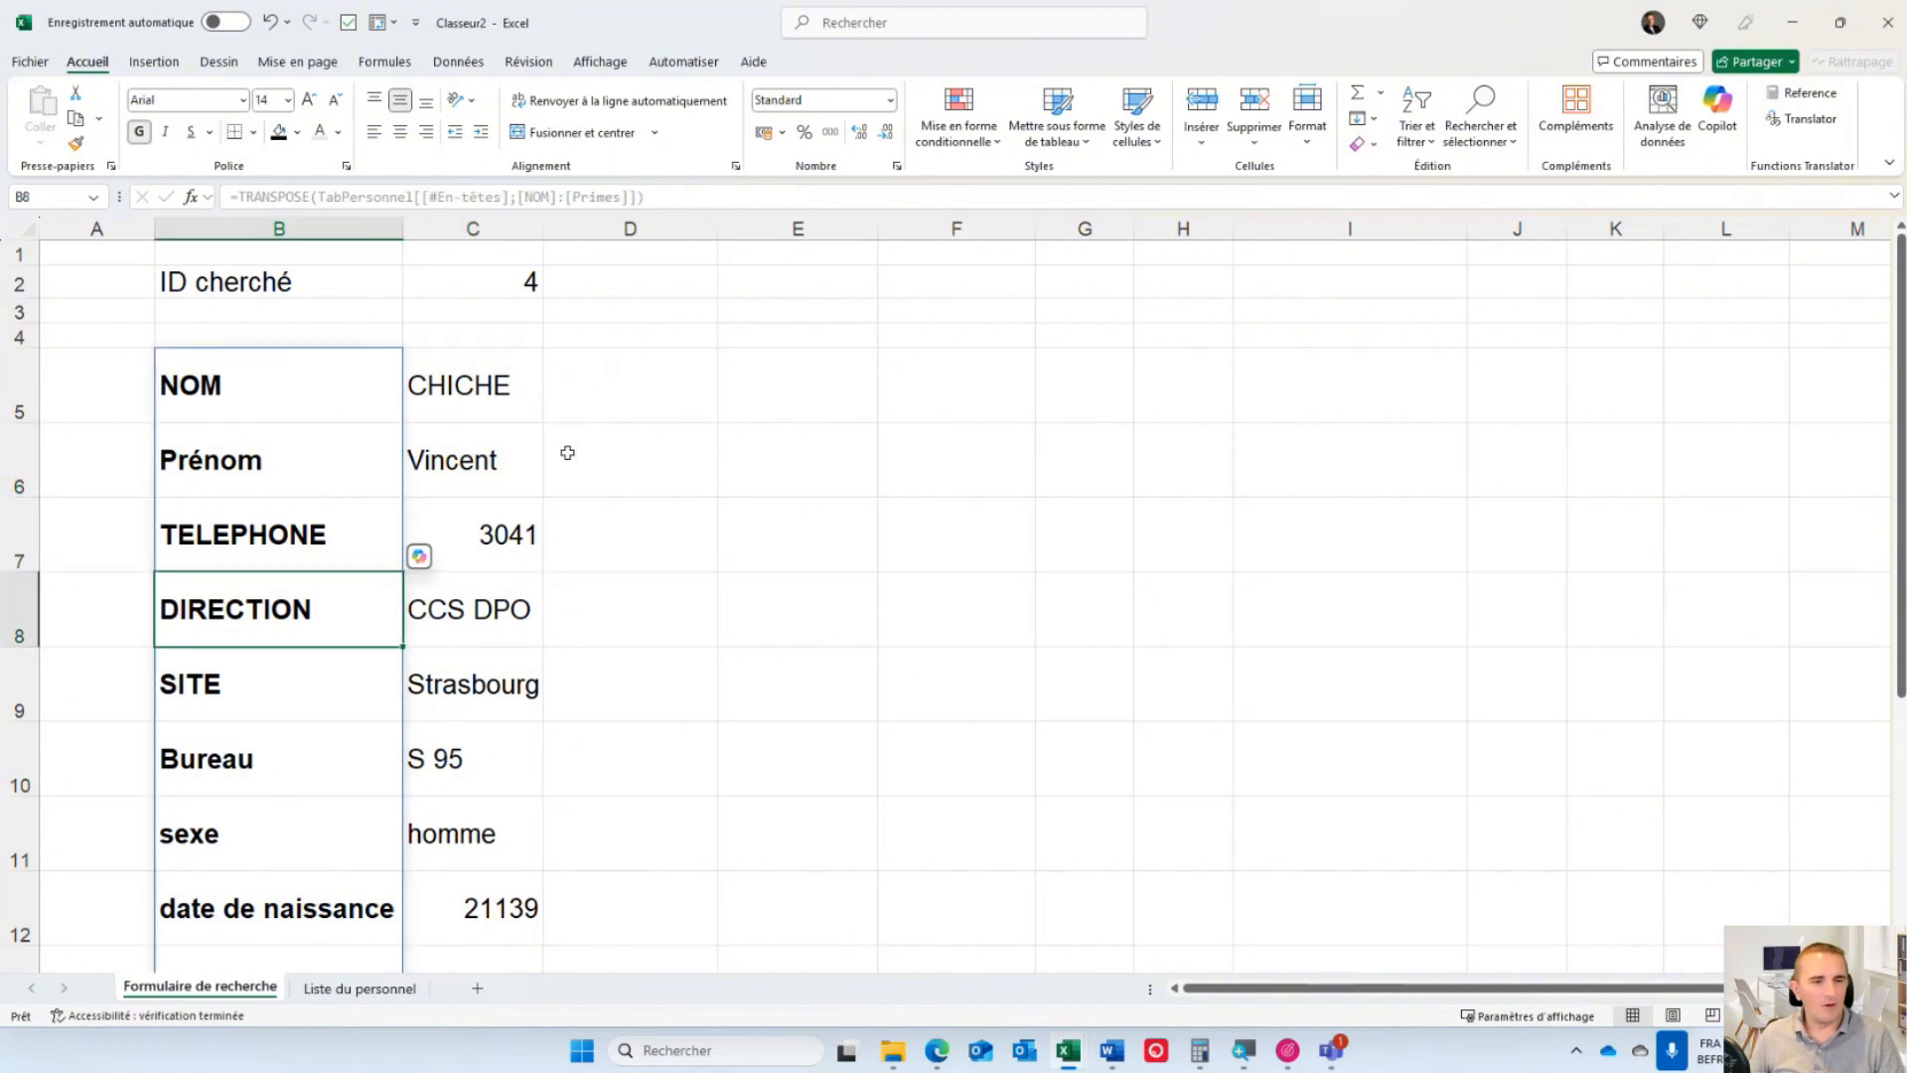
scroll(348, 413, "down", 1)
scroll(348, 413, "up", 1)
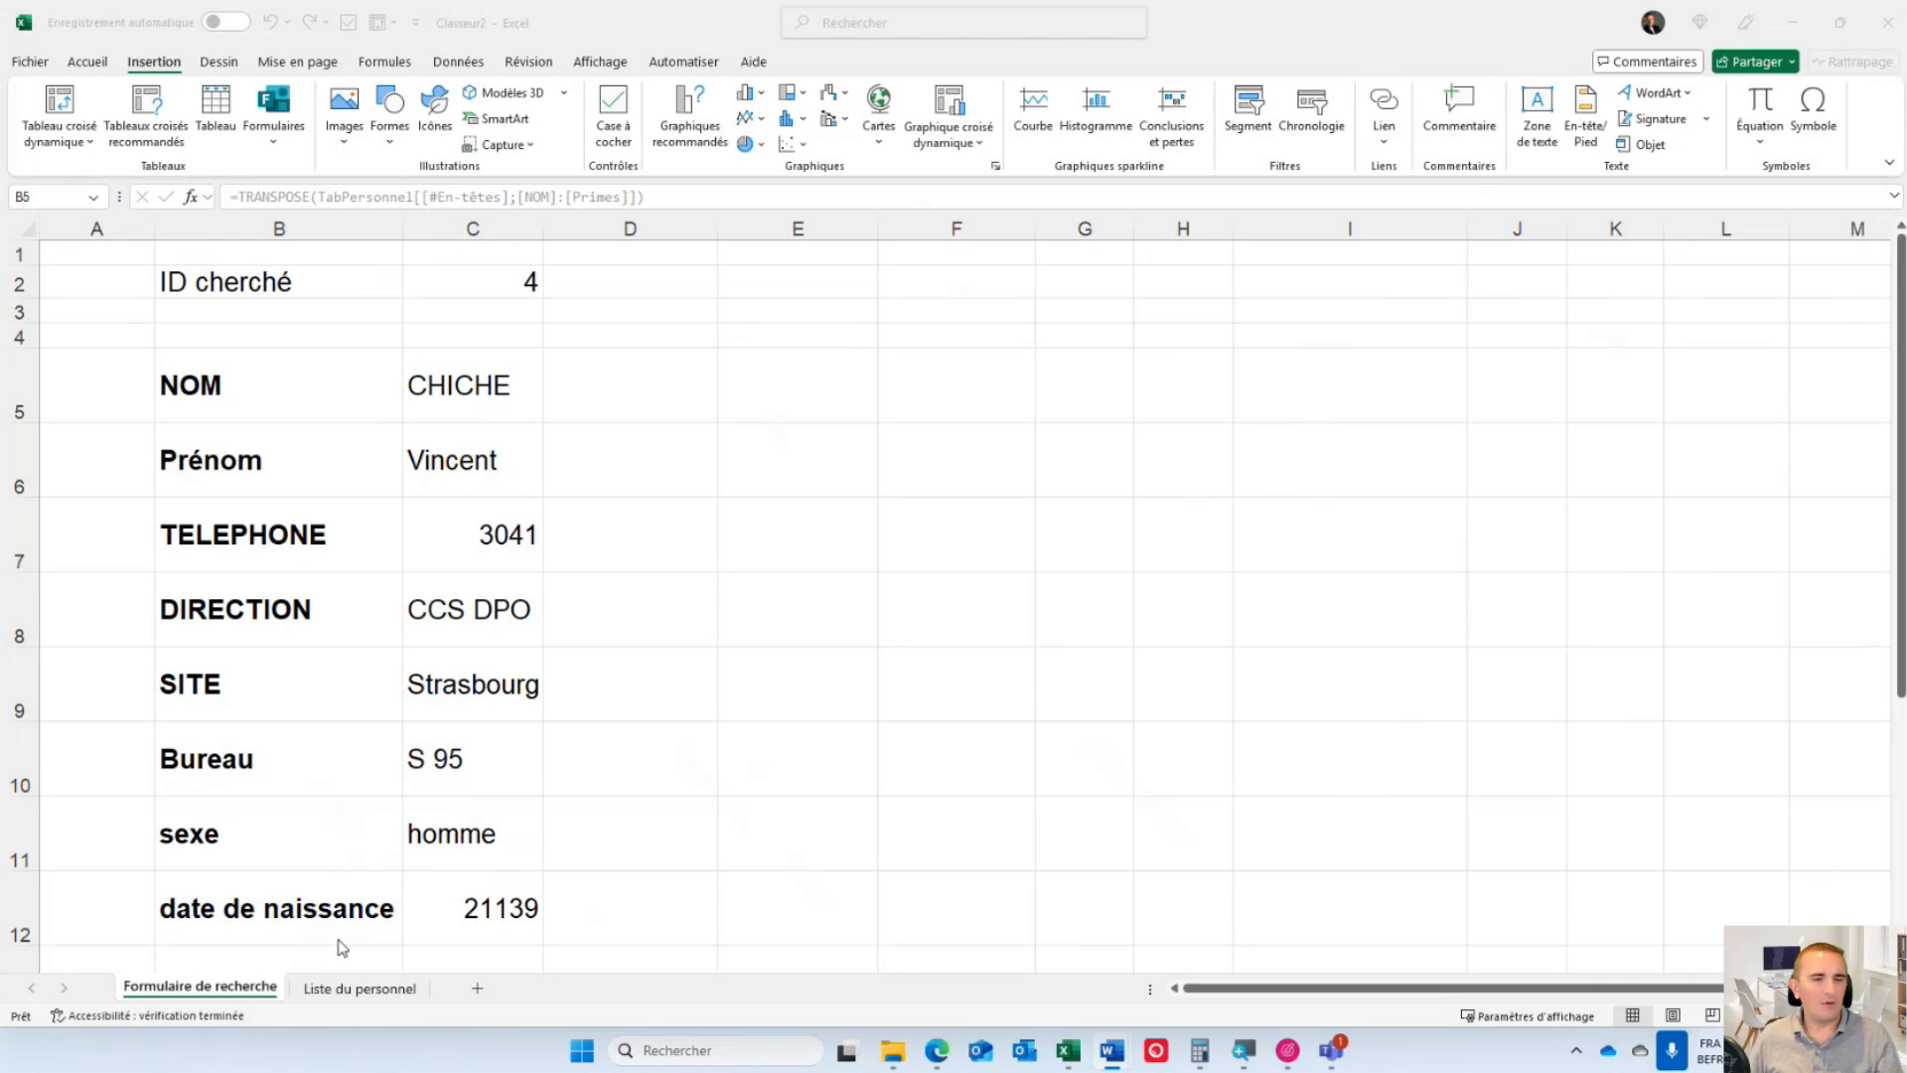
- Remove the TRANSPOSE function from the formula in C5, keeping only the RECHERCHEX part
left_click(317, 202)
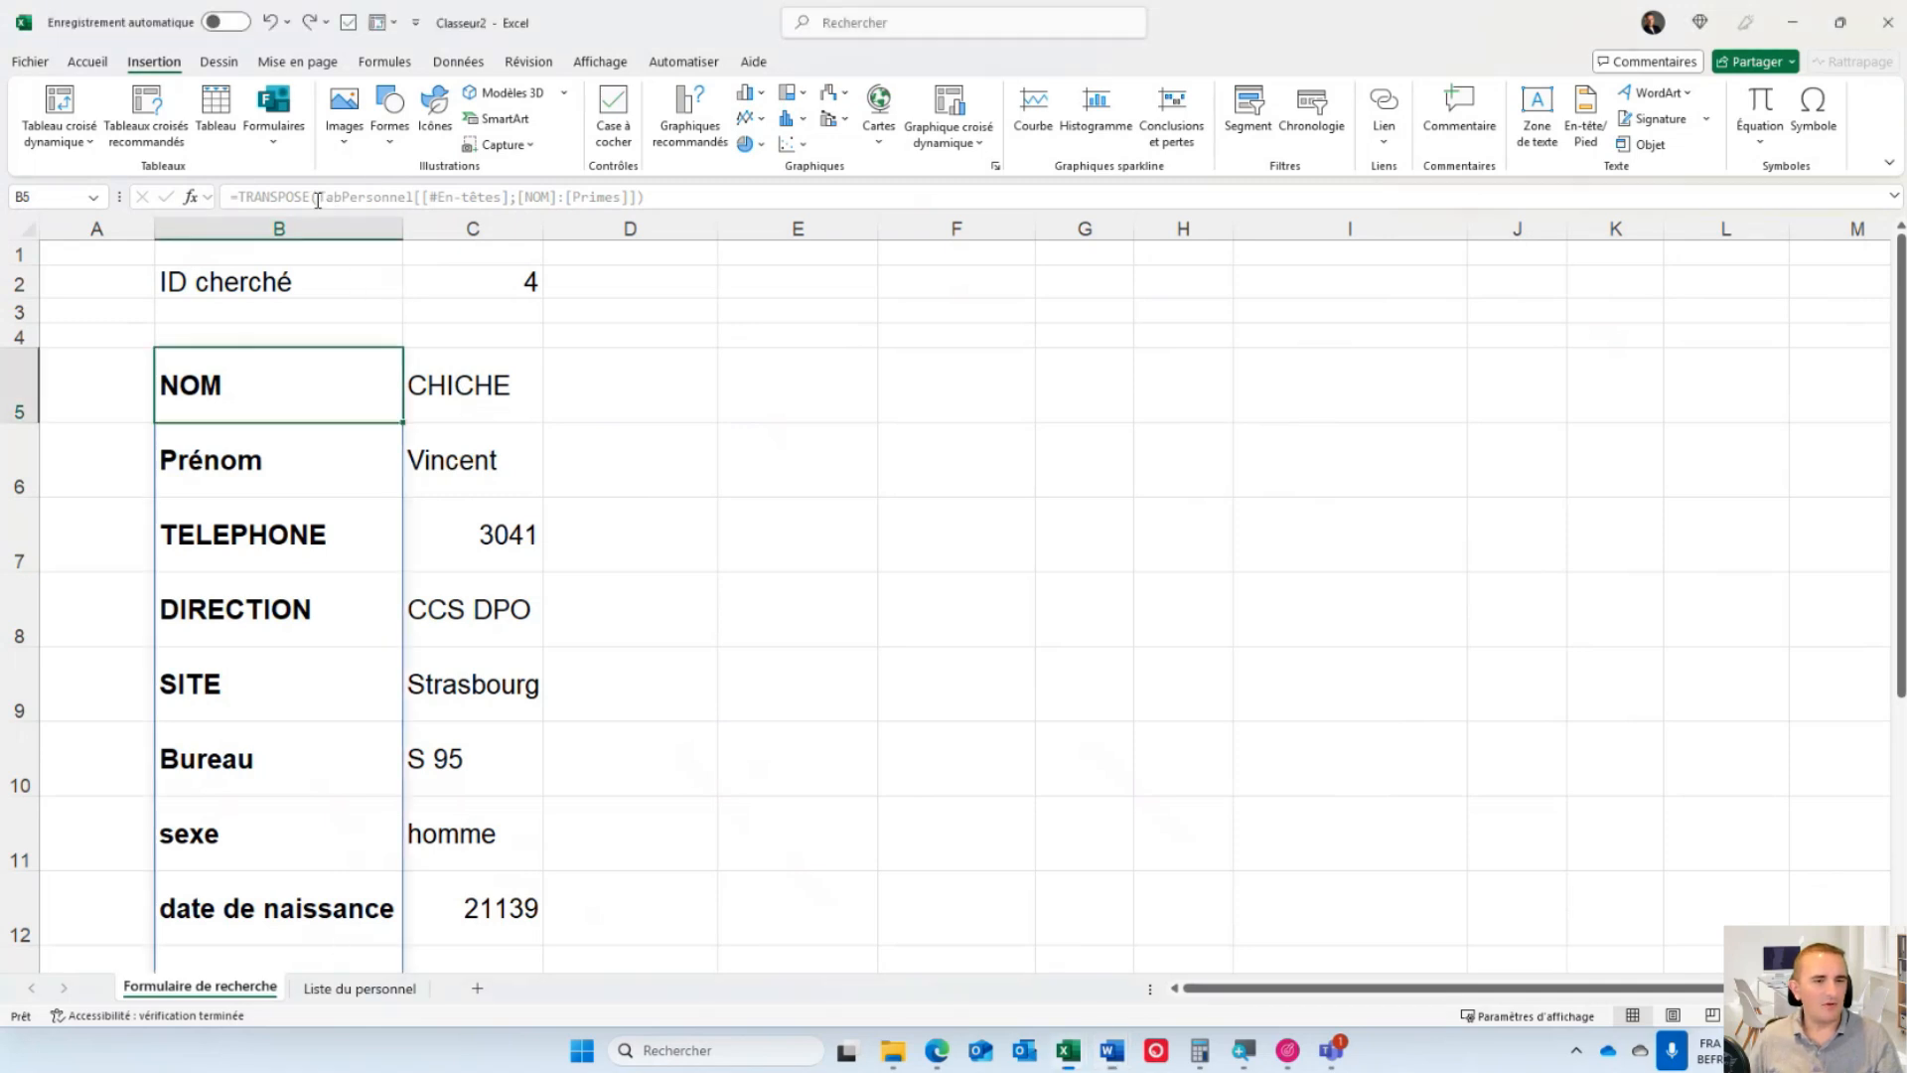
left_click(437, 372)
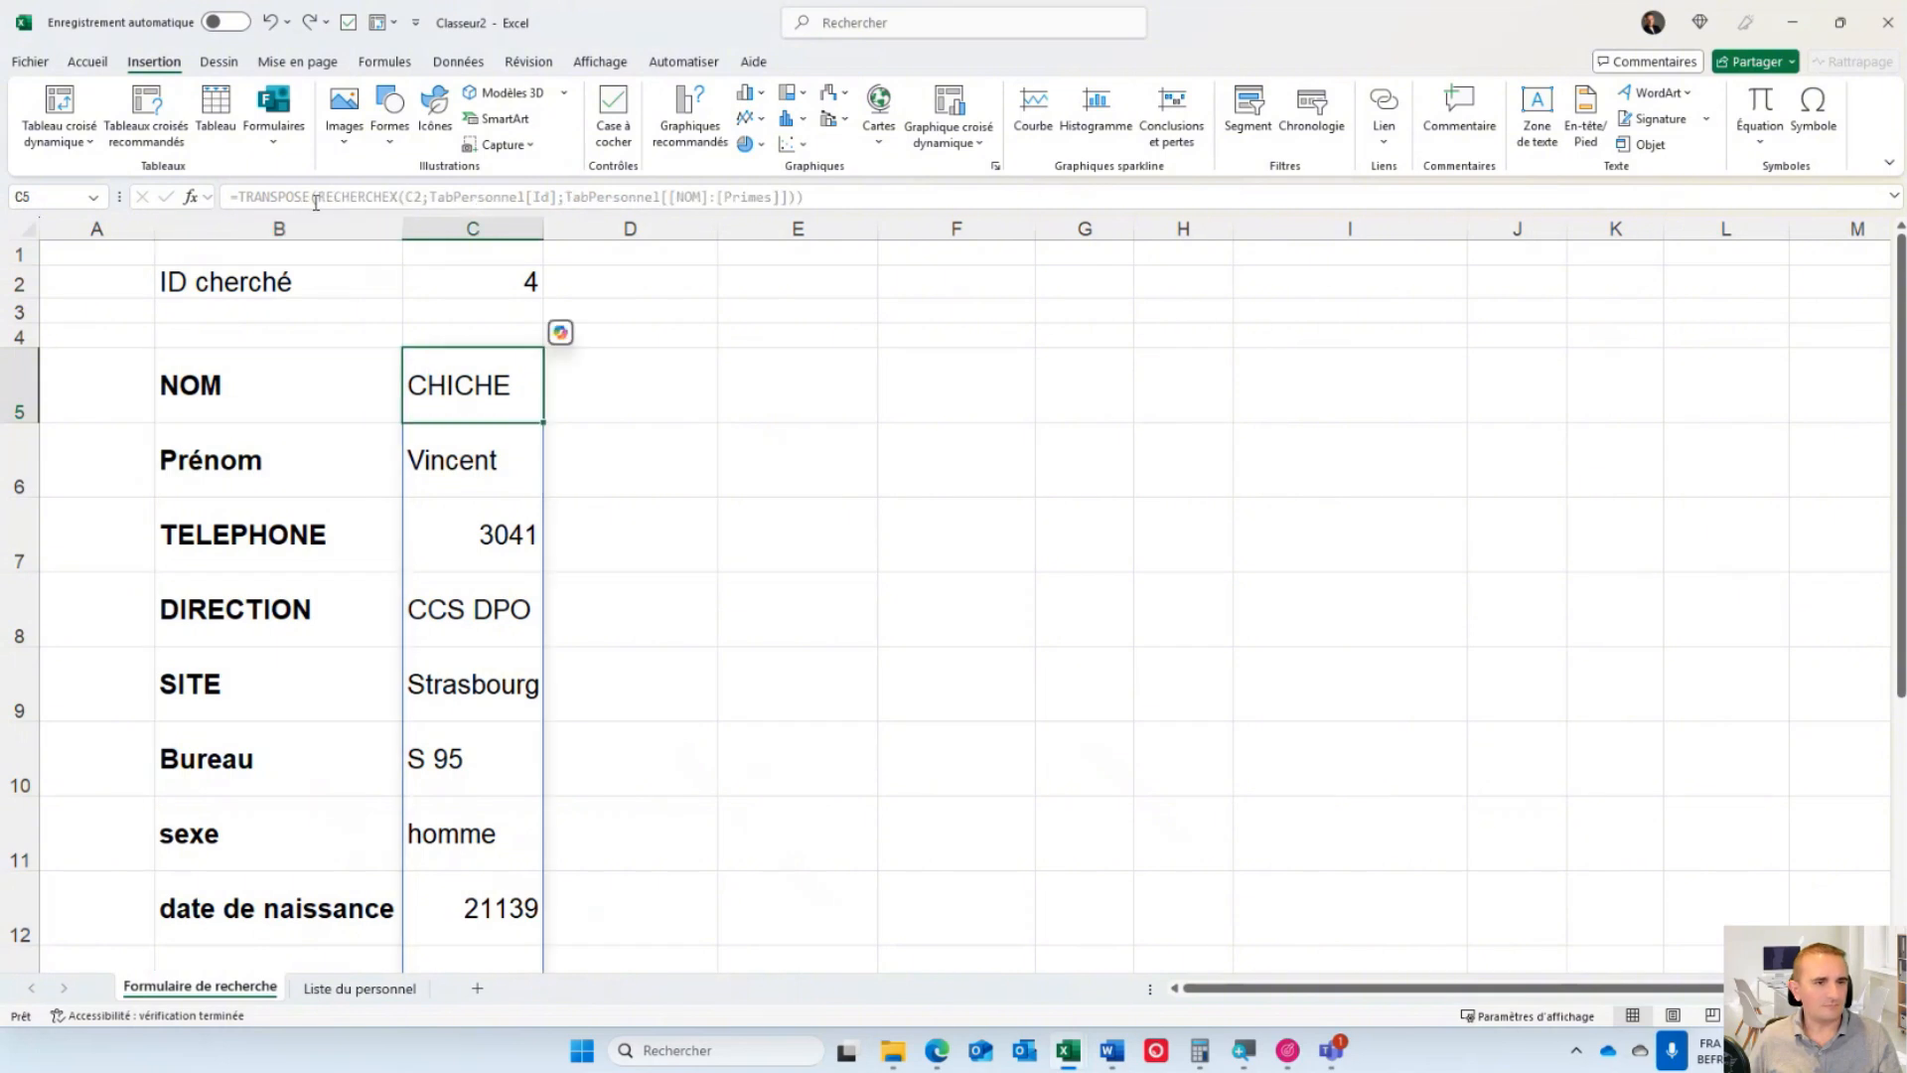
left_click_drag(316, 196, 243, 197)
key("Delete")
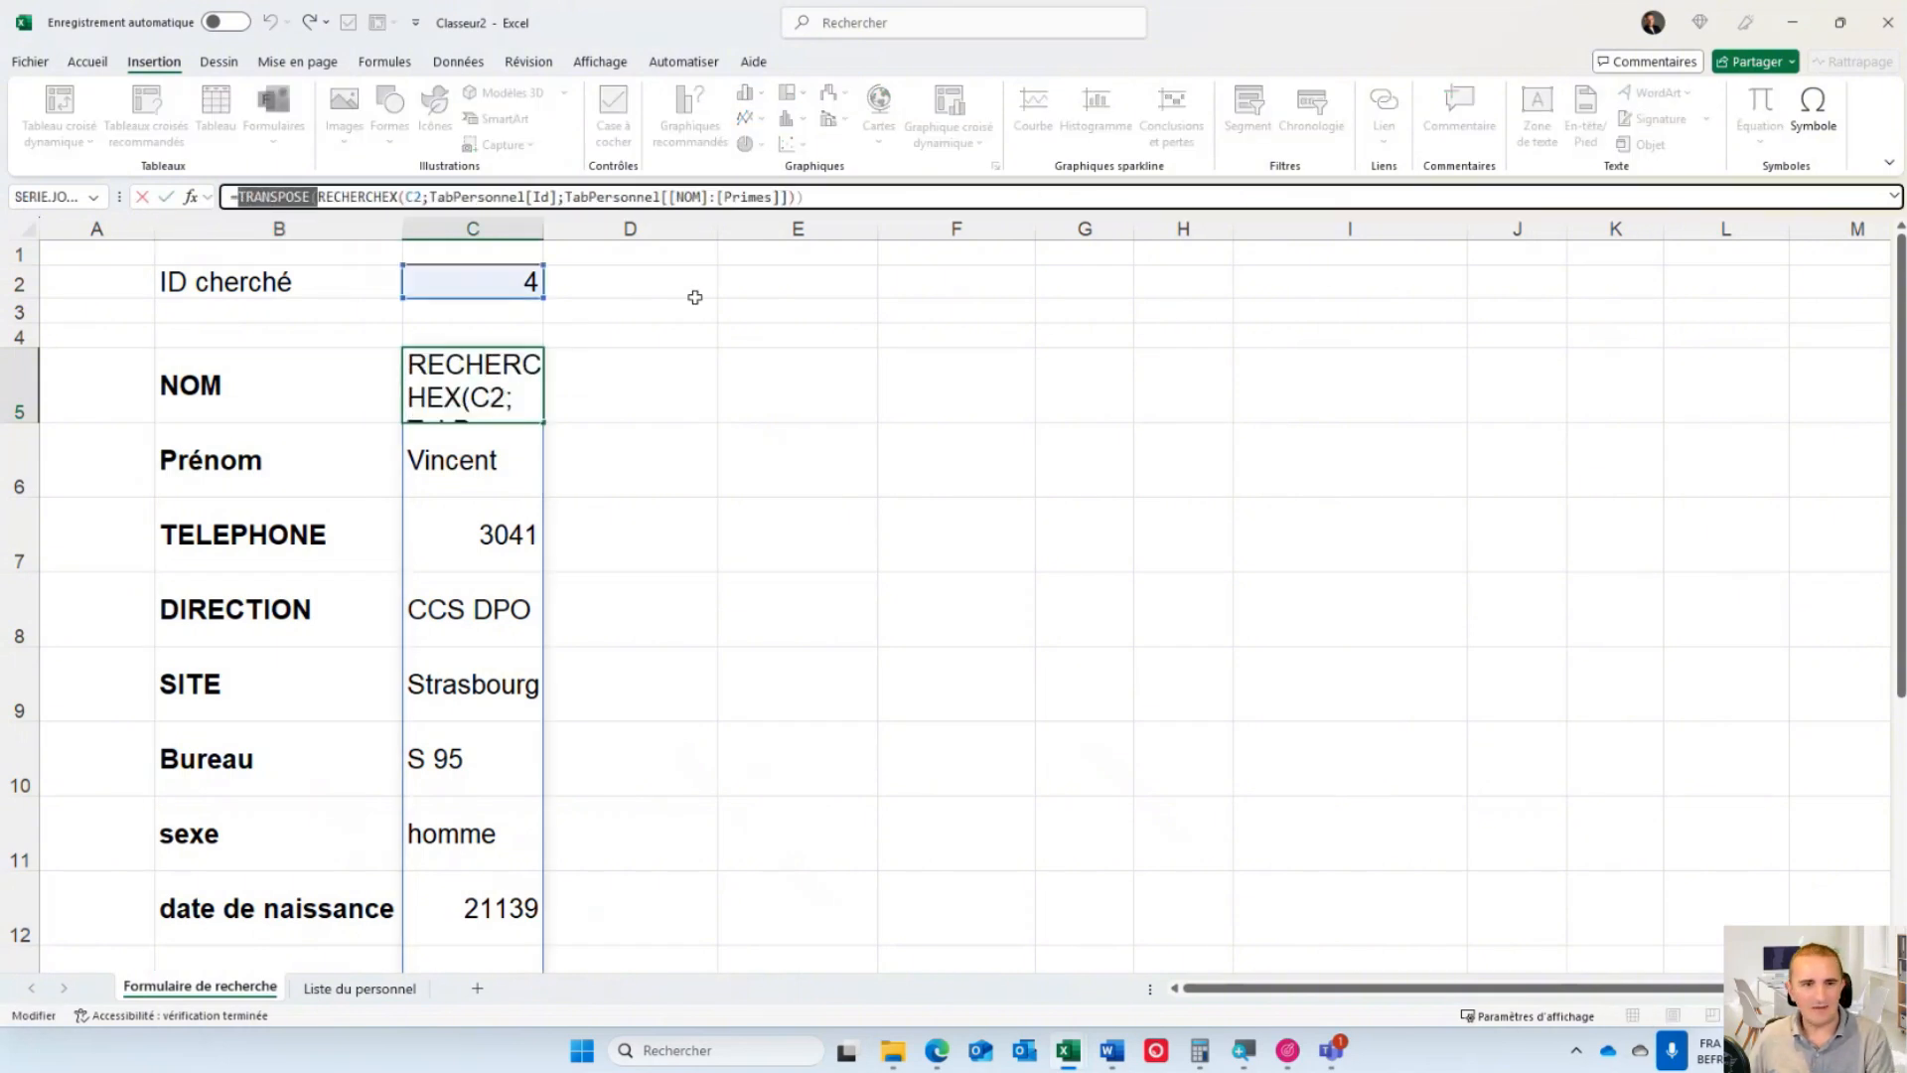
left_click(774, 197)
key("BackSpace")
key("Return")
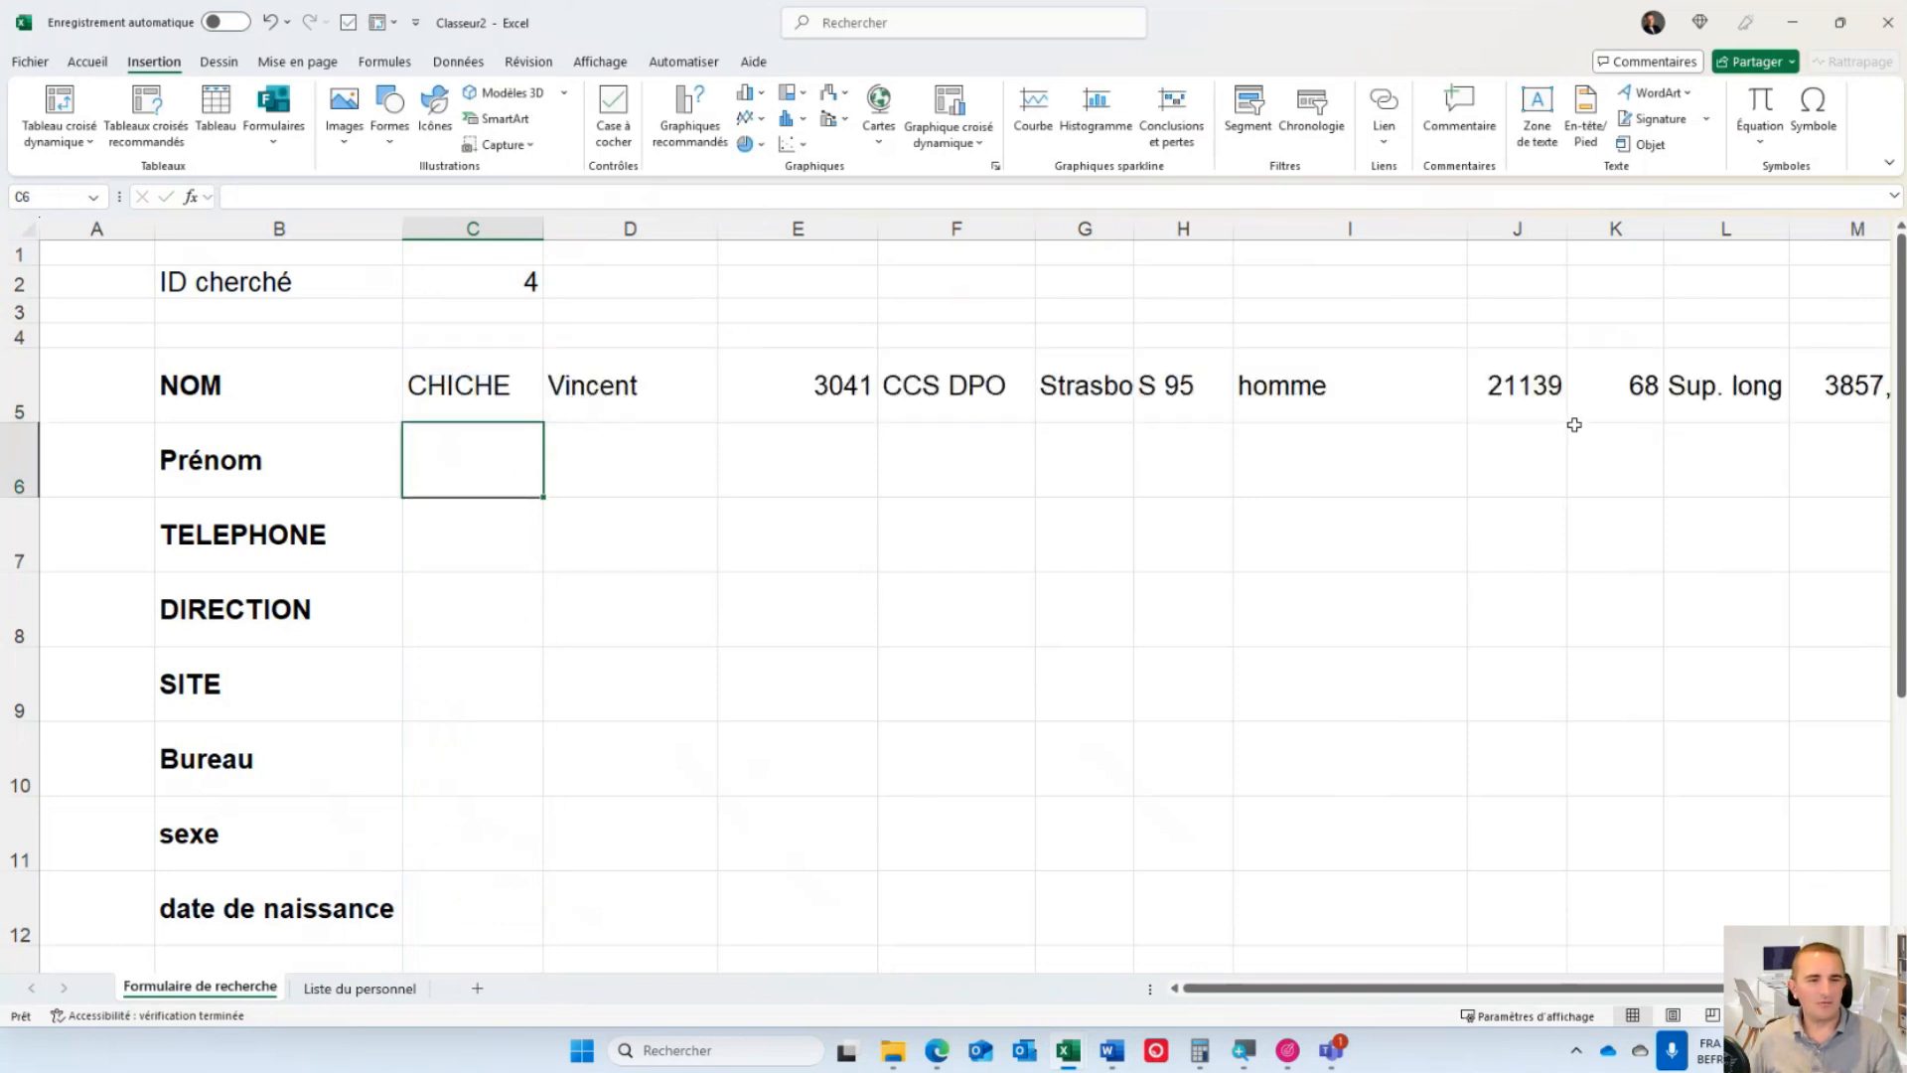
- Wrap the RECHERCHEX formula in C5 in CHOISIRCOLS to keep only columns 1, 2 and 4
left_click(429, 392)
left_click(250, 197)
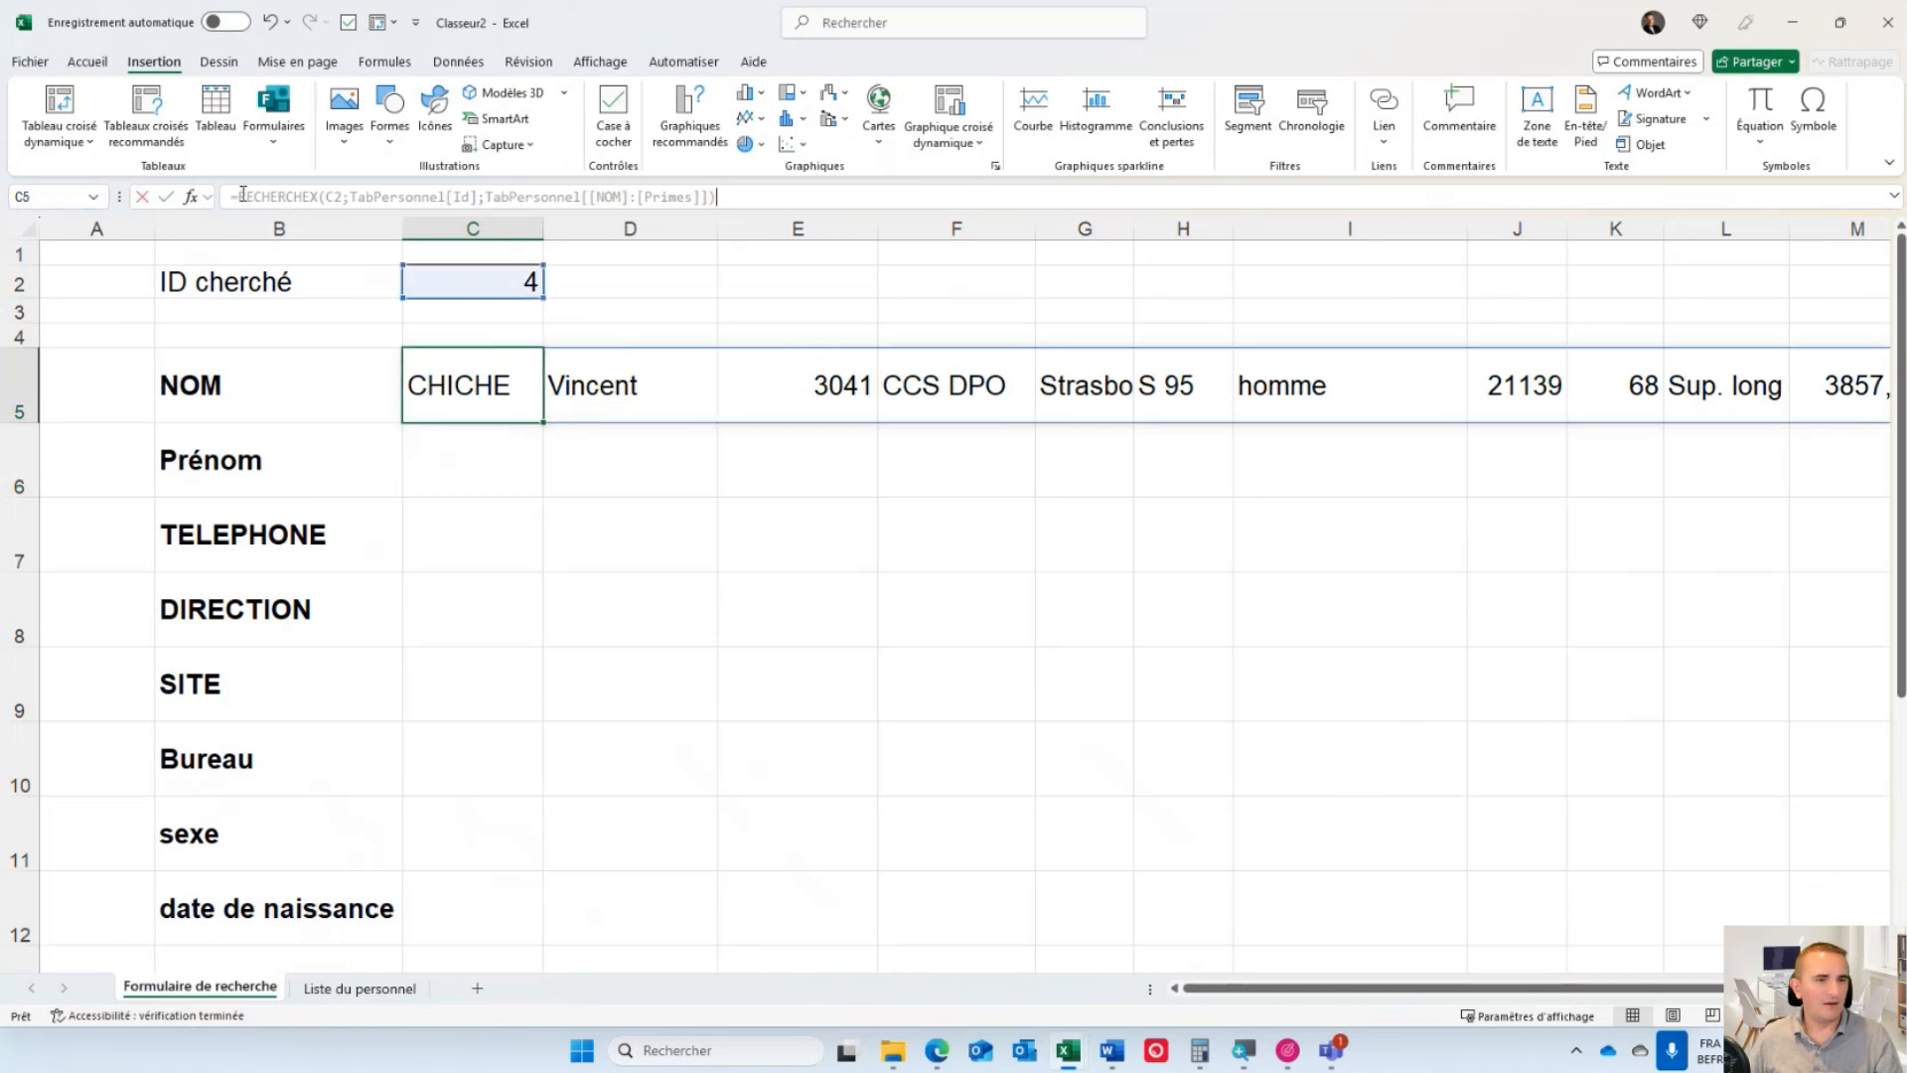
type("choisir")
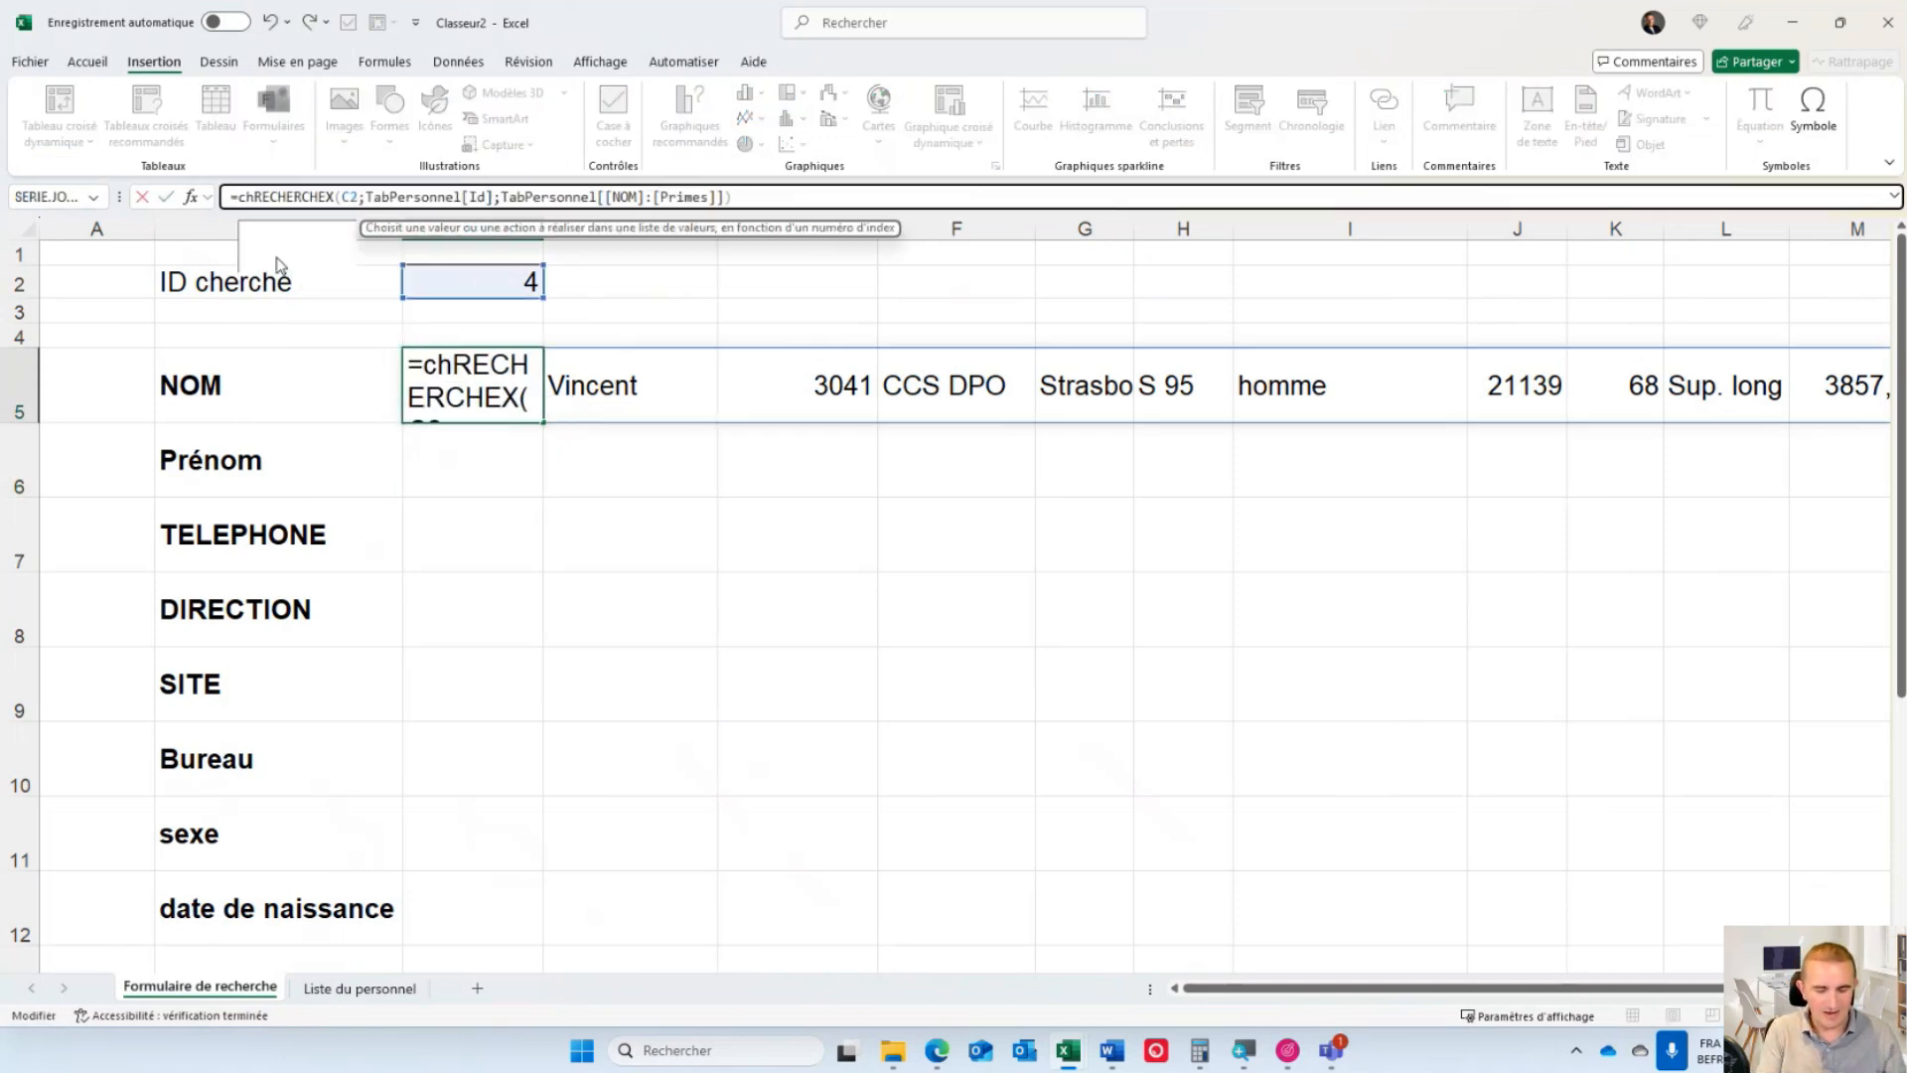
type("cols")
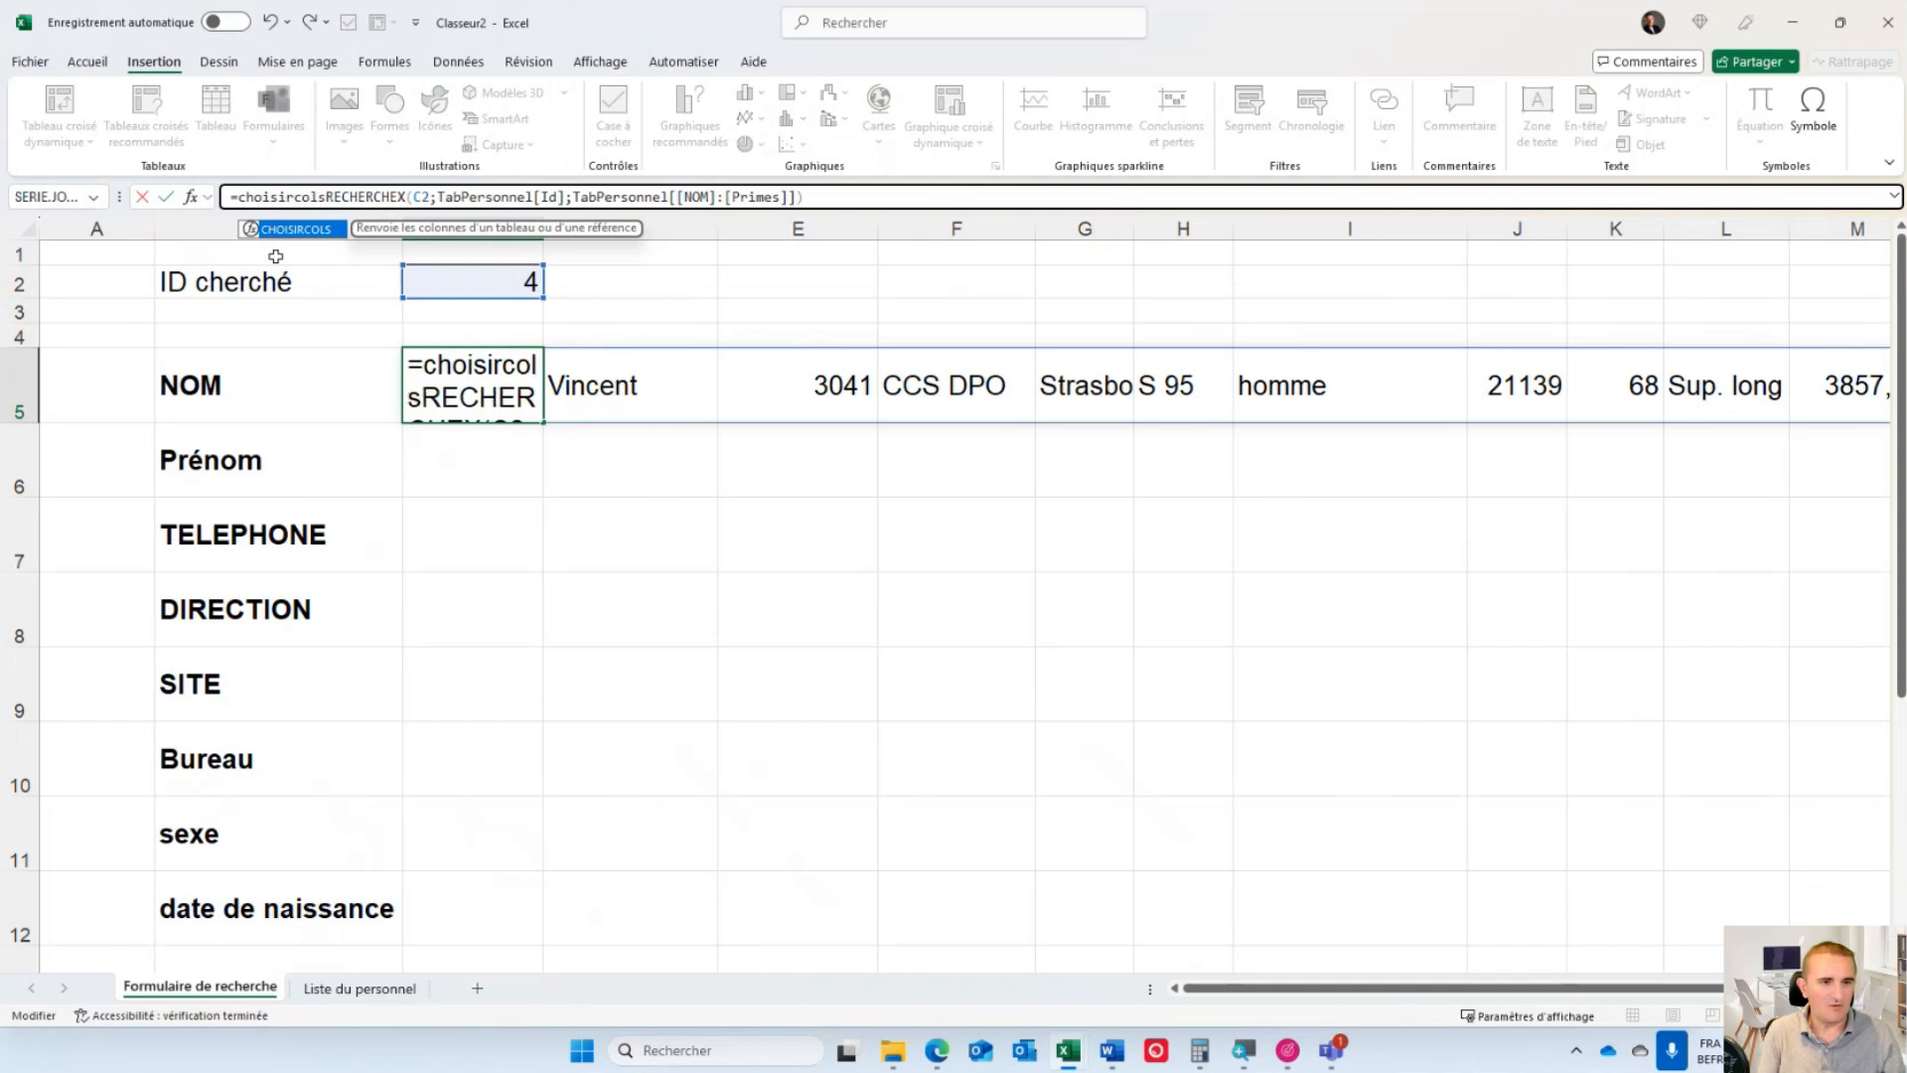
type("(")
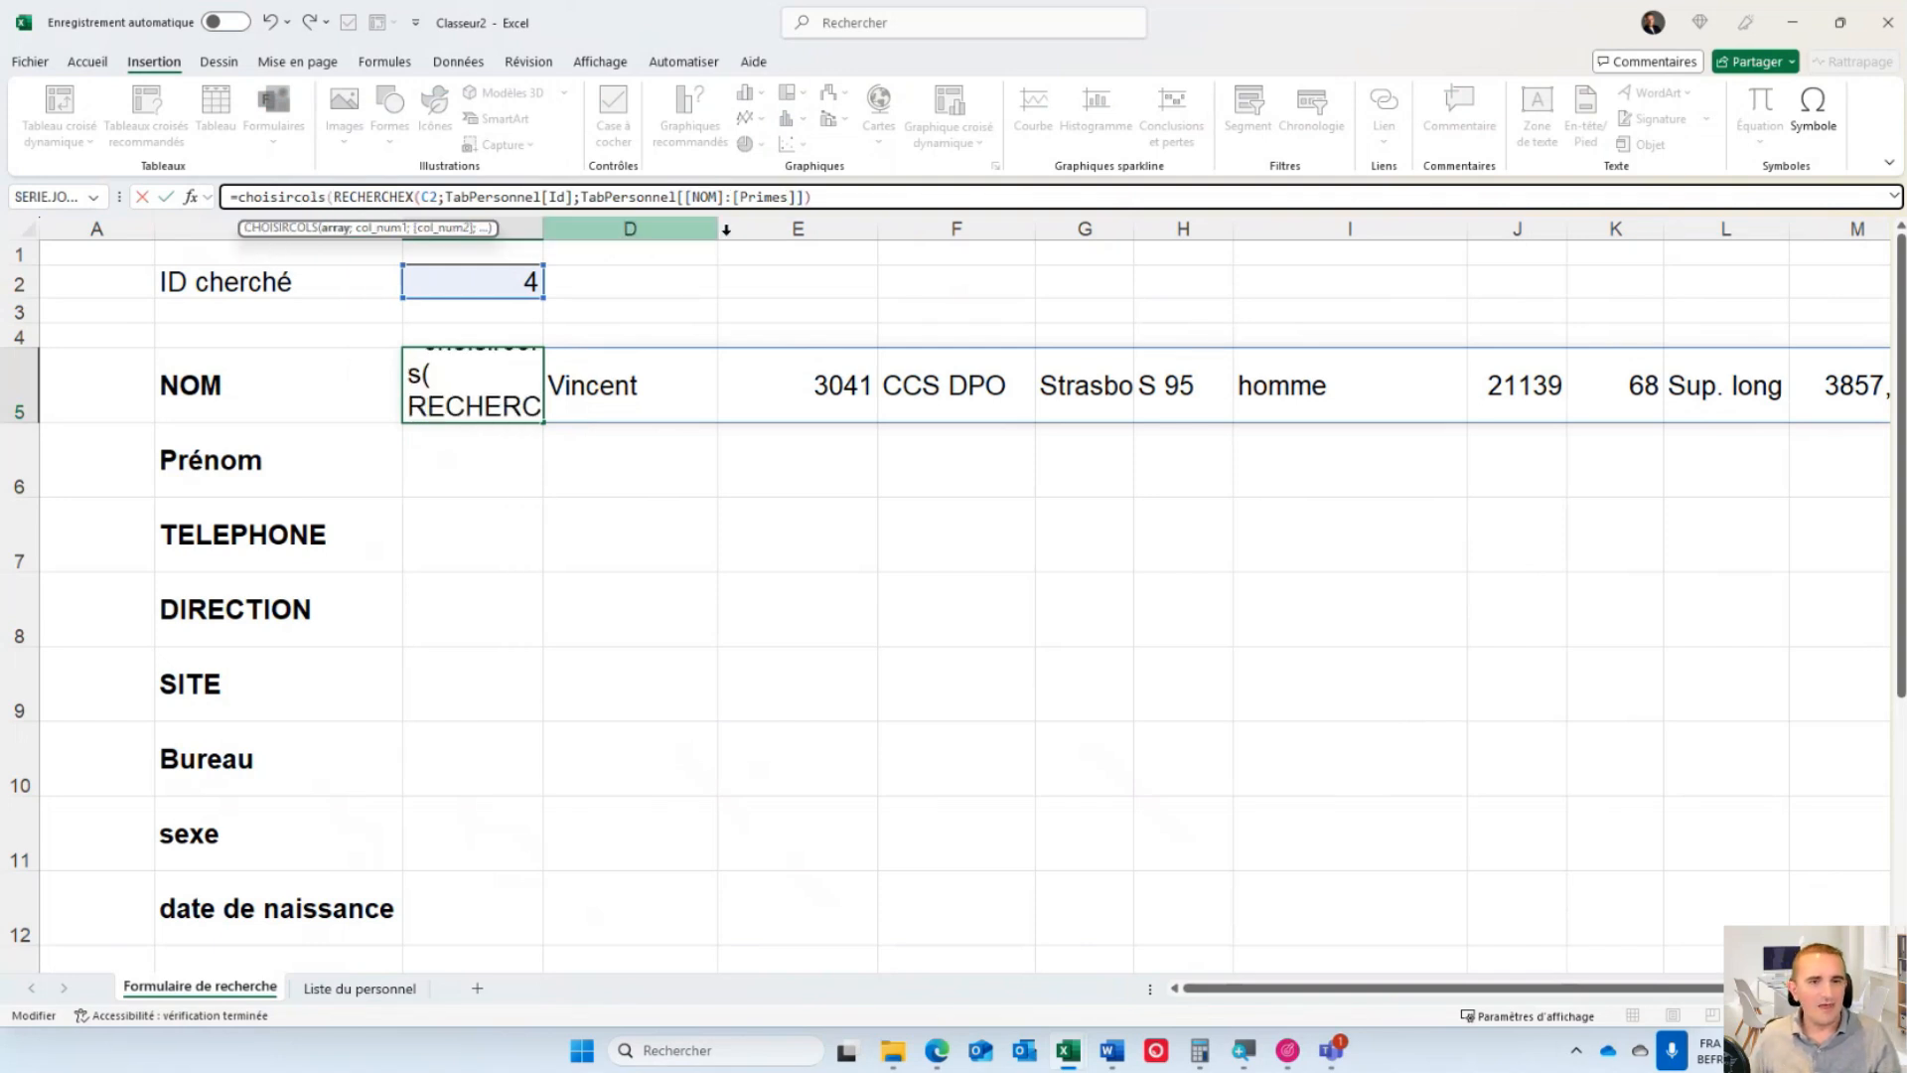
left_click(842, 199)
type(";")
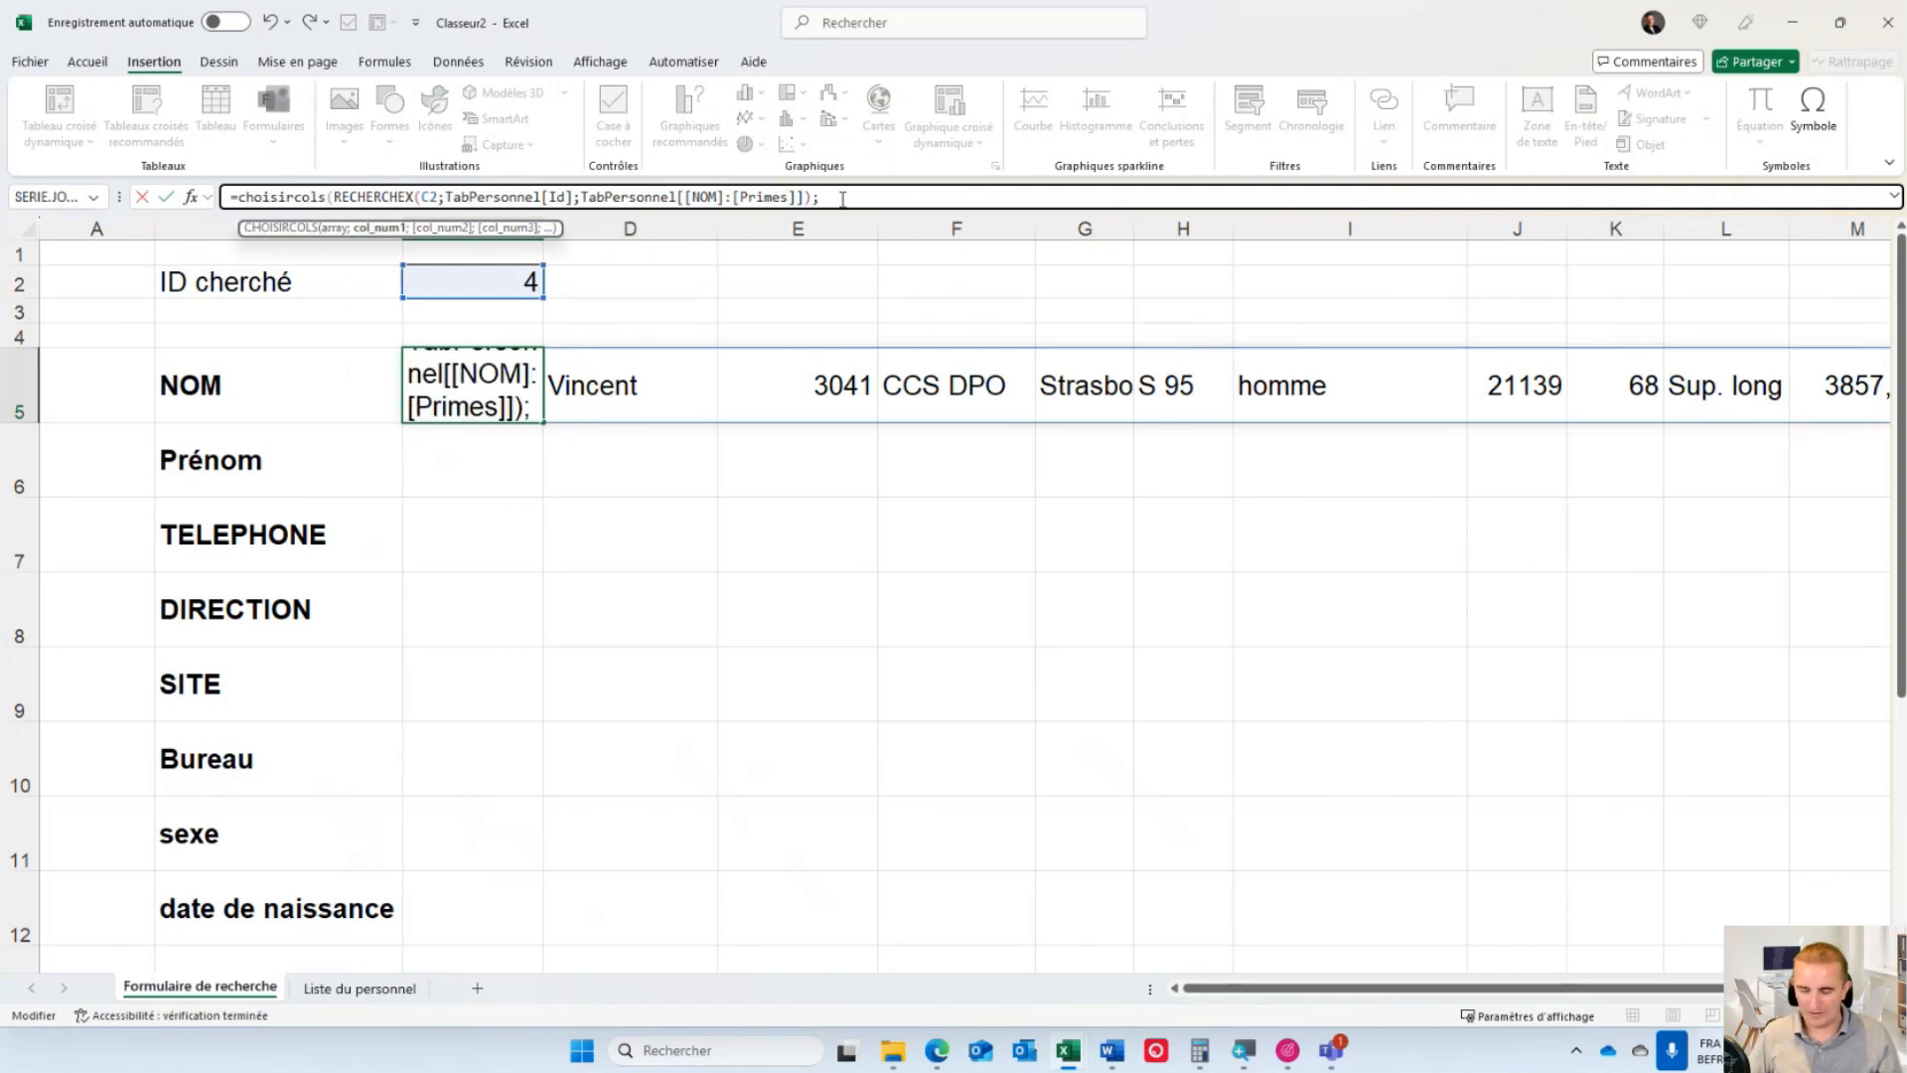
type("1;2;4")
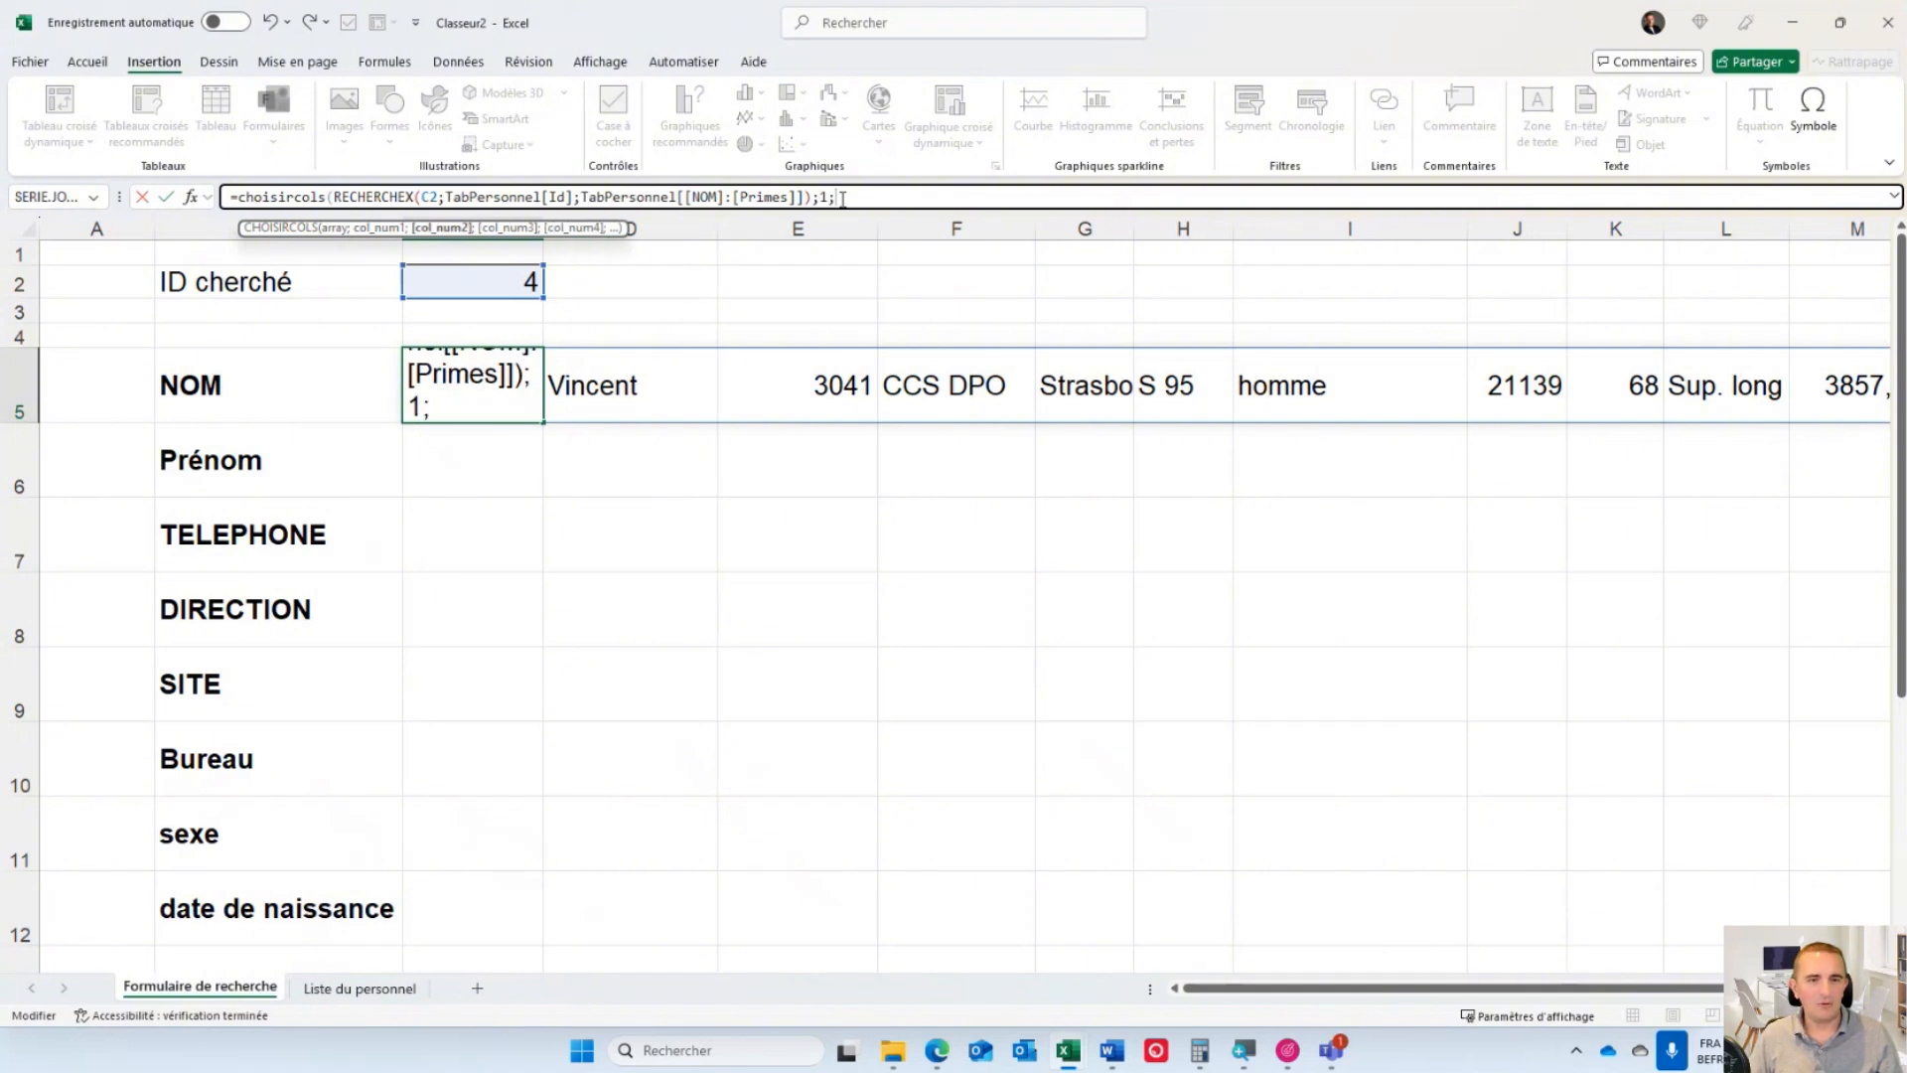
type(")")
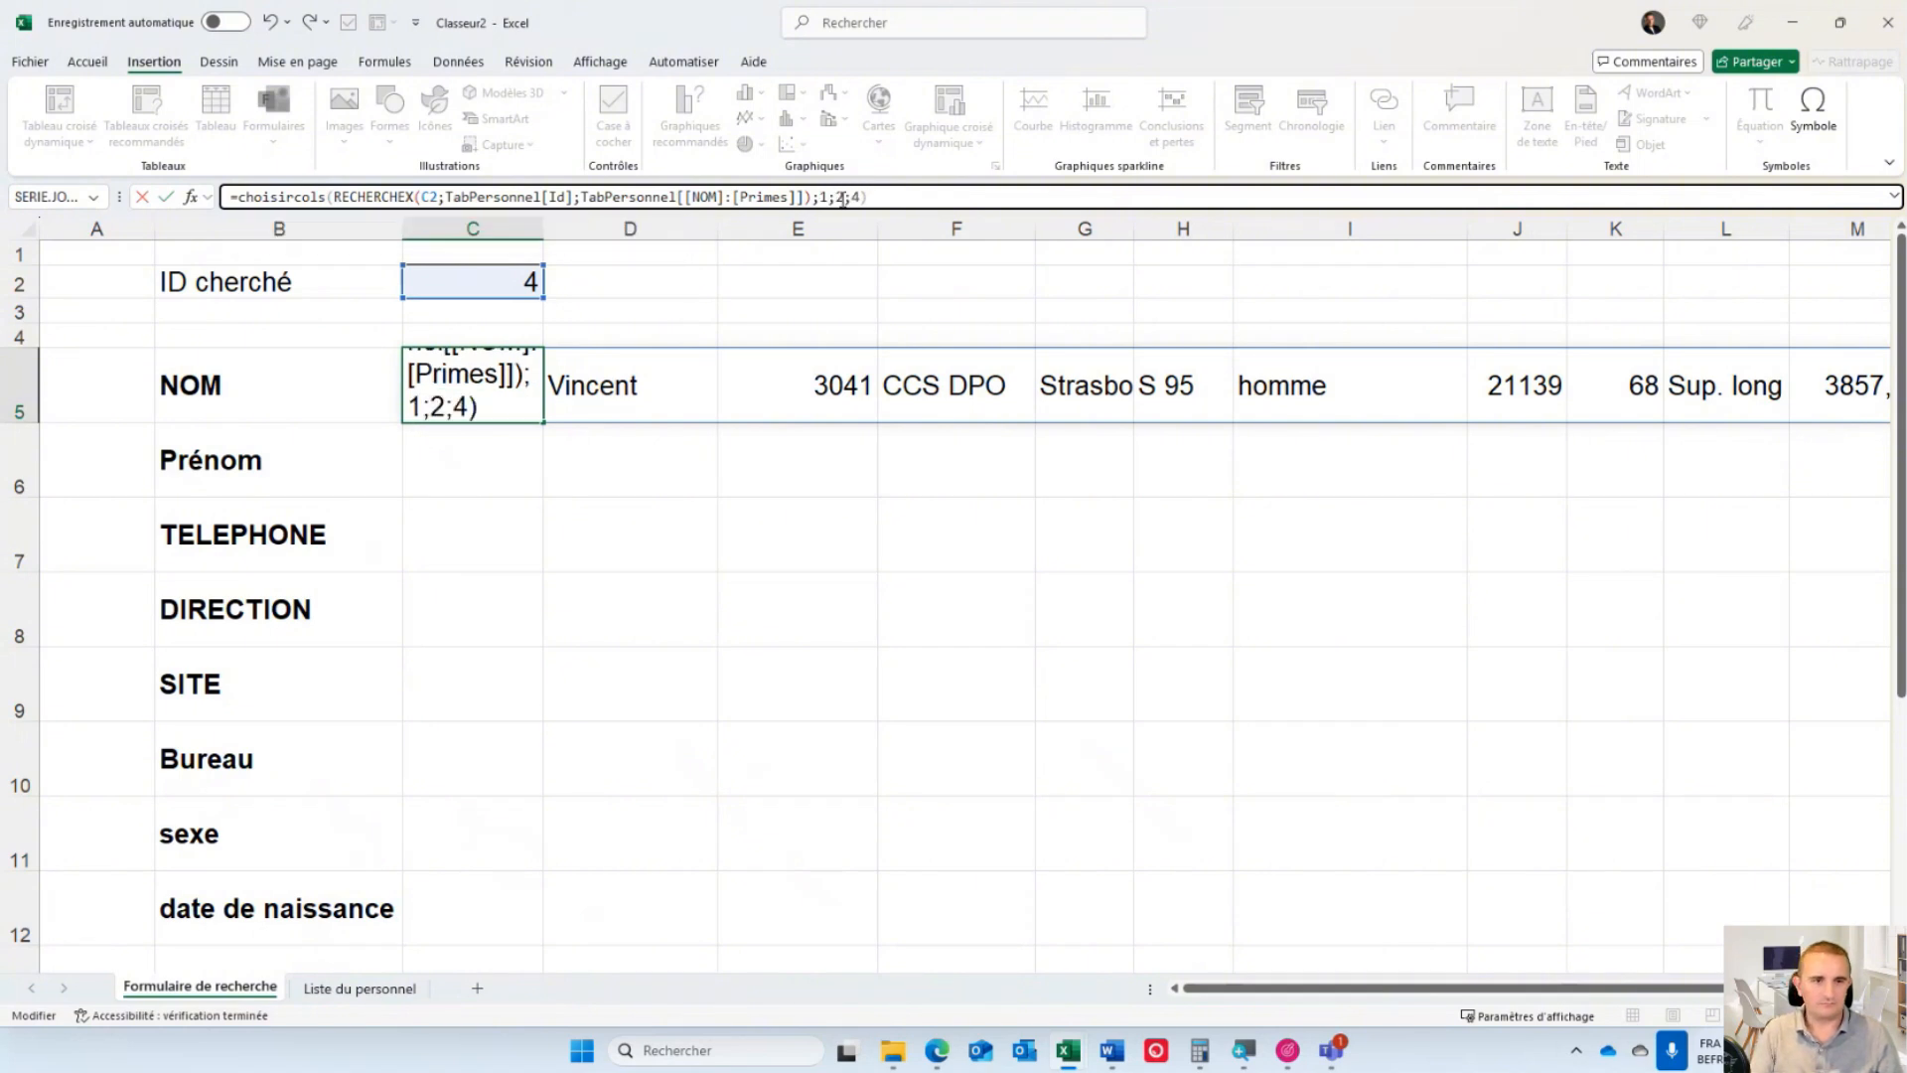
key("Return")
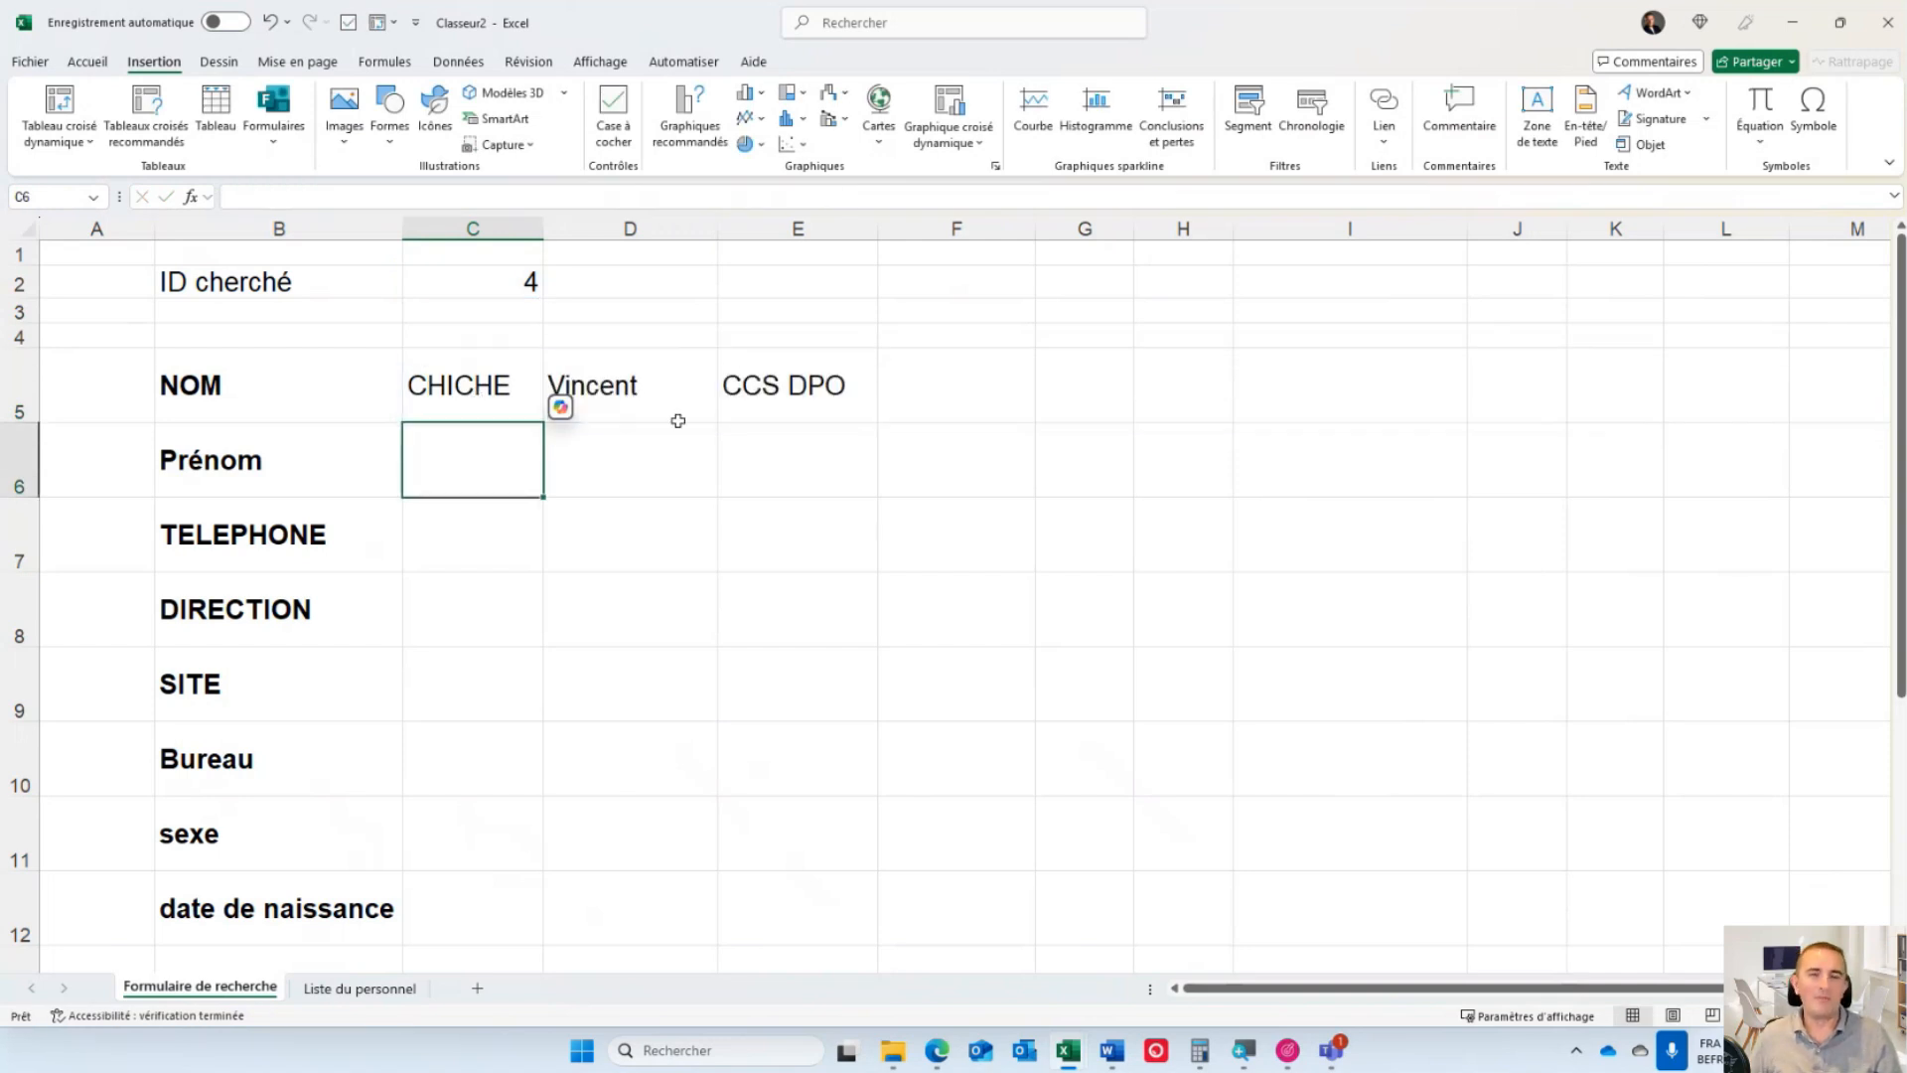
- Wrap the CHOISIRCOLS formula in C5 in TRANSPOSE to list the chosen fields vertically
left_click(510, 391)
left_click(242, 196)
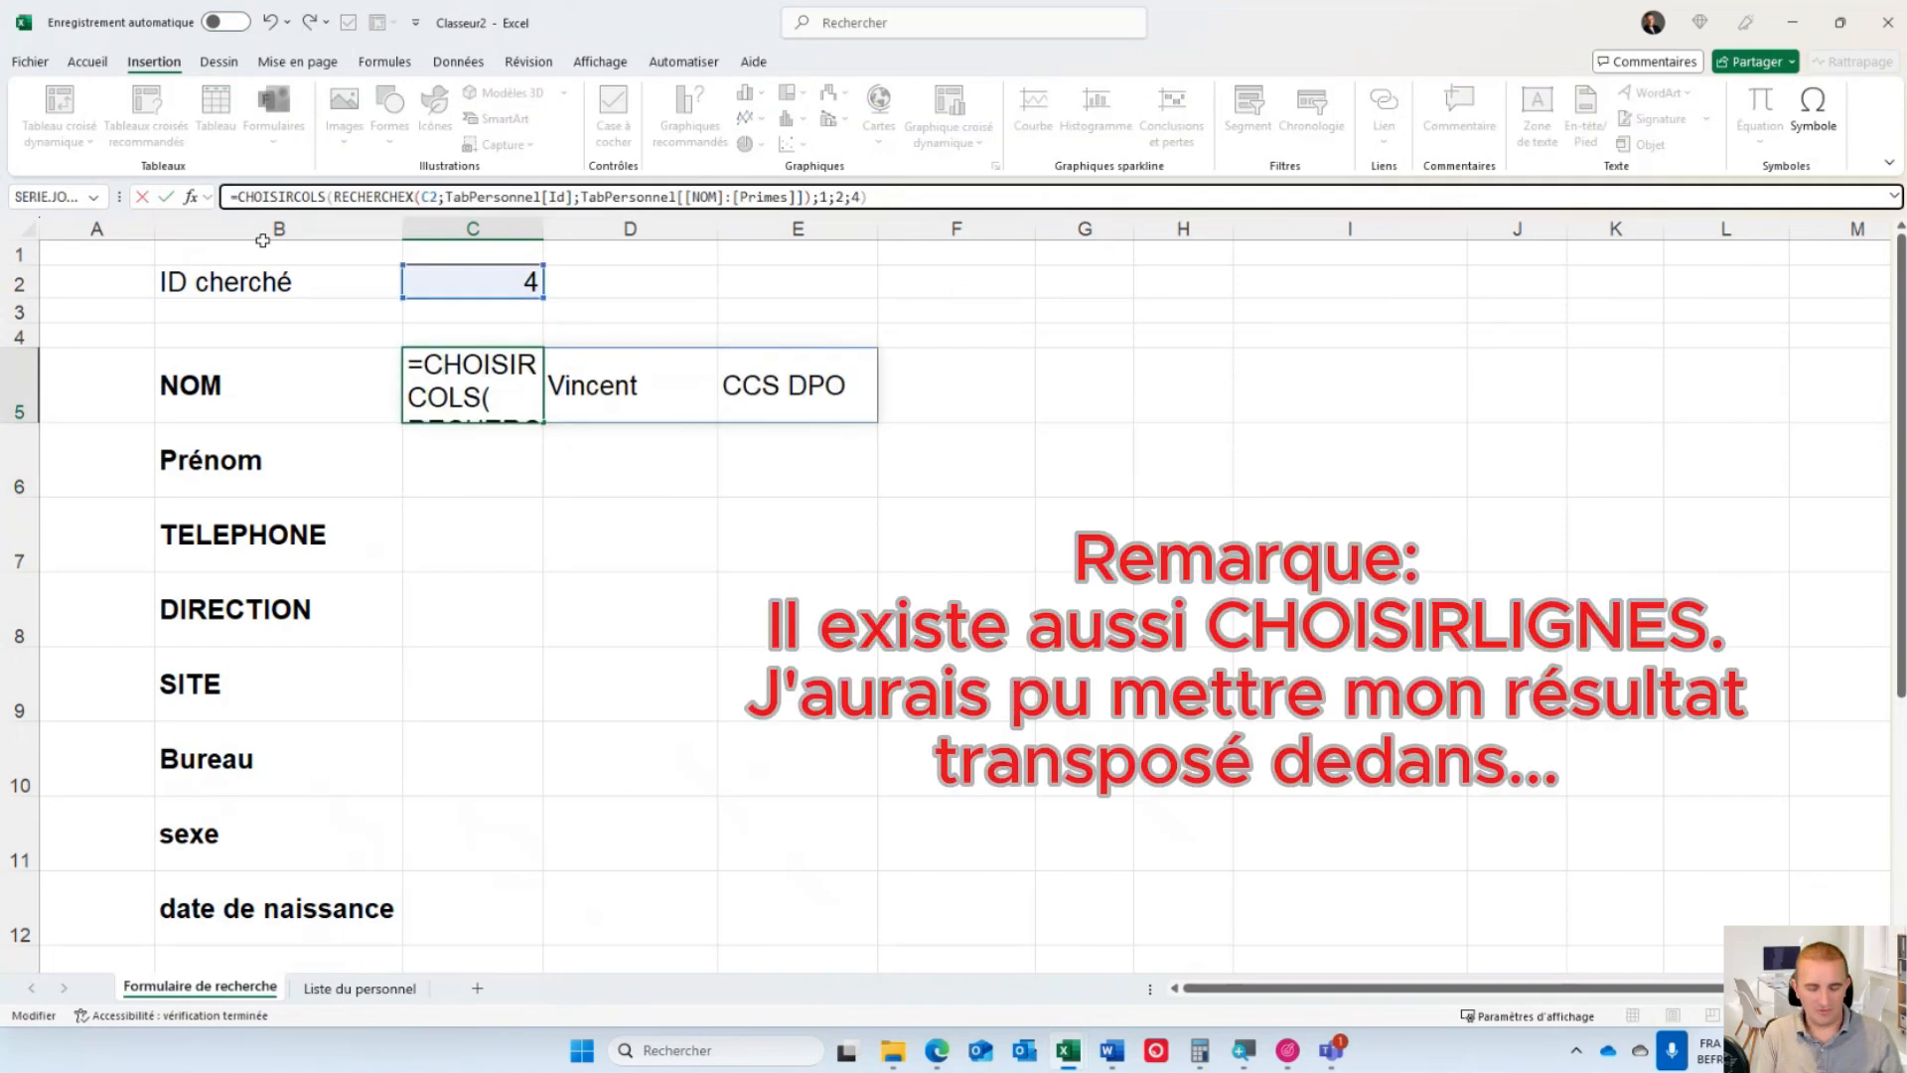
type("trans")
key("Tab")
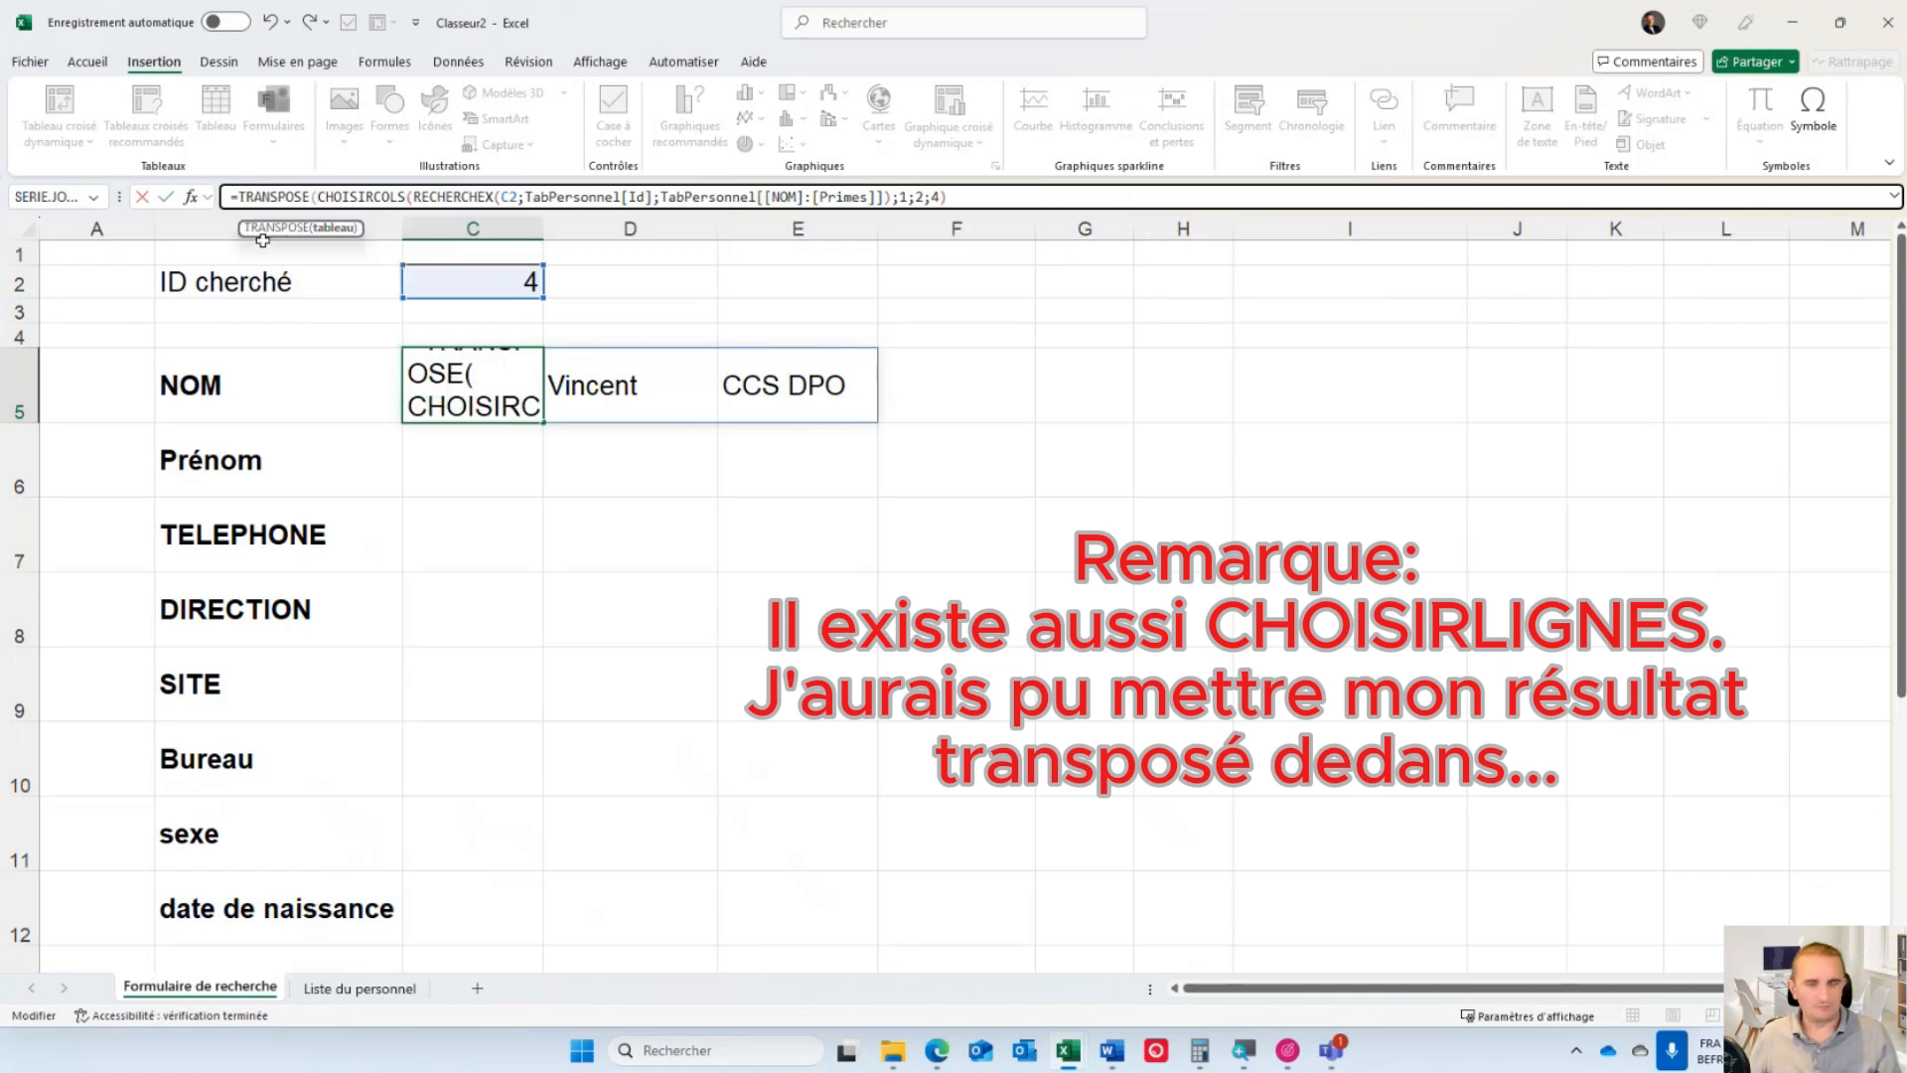
key("End")
type(")")
key("Return")
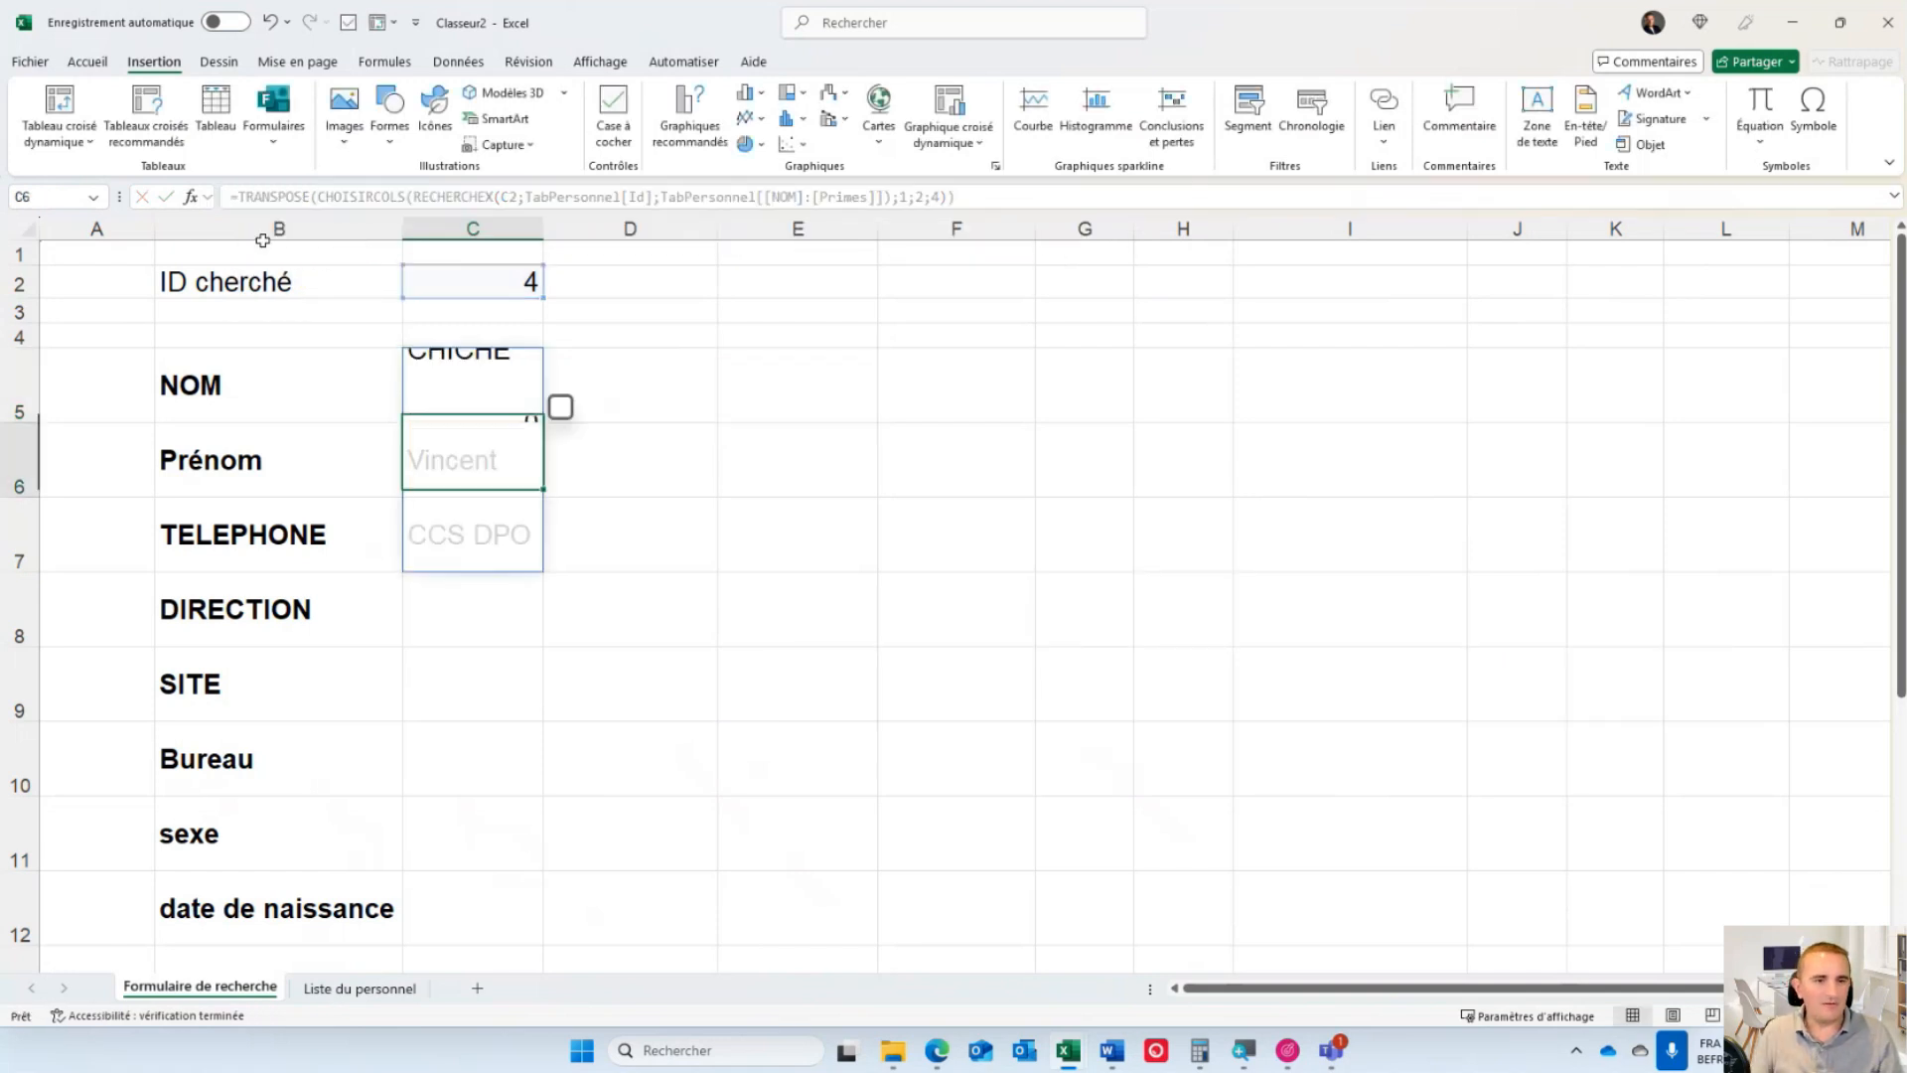
- Nest CHOISIRCOLS inside the TRANSPOSE header formula in B5, keeping only columns 1, 2 and 4
left_click(315, 388)
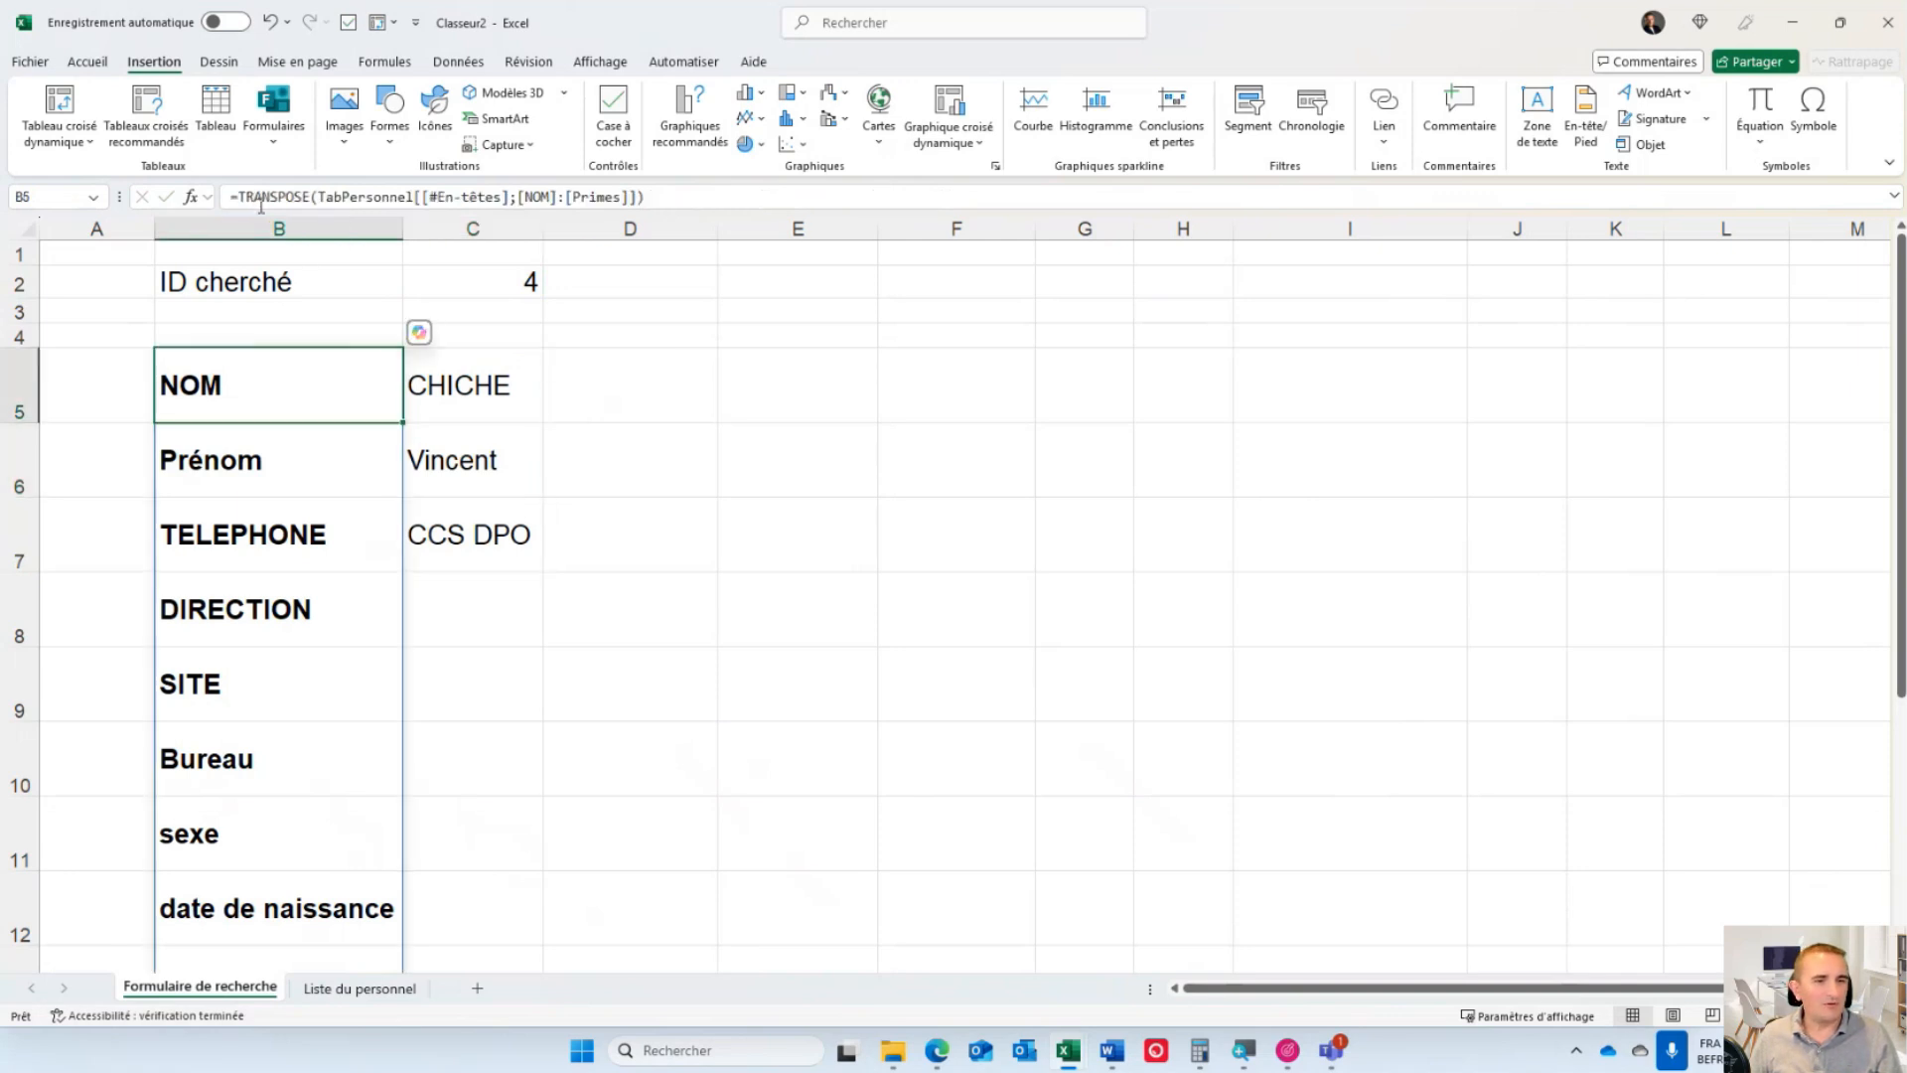
left_click(318, 196)
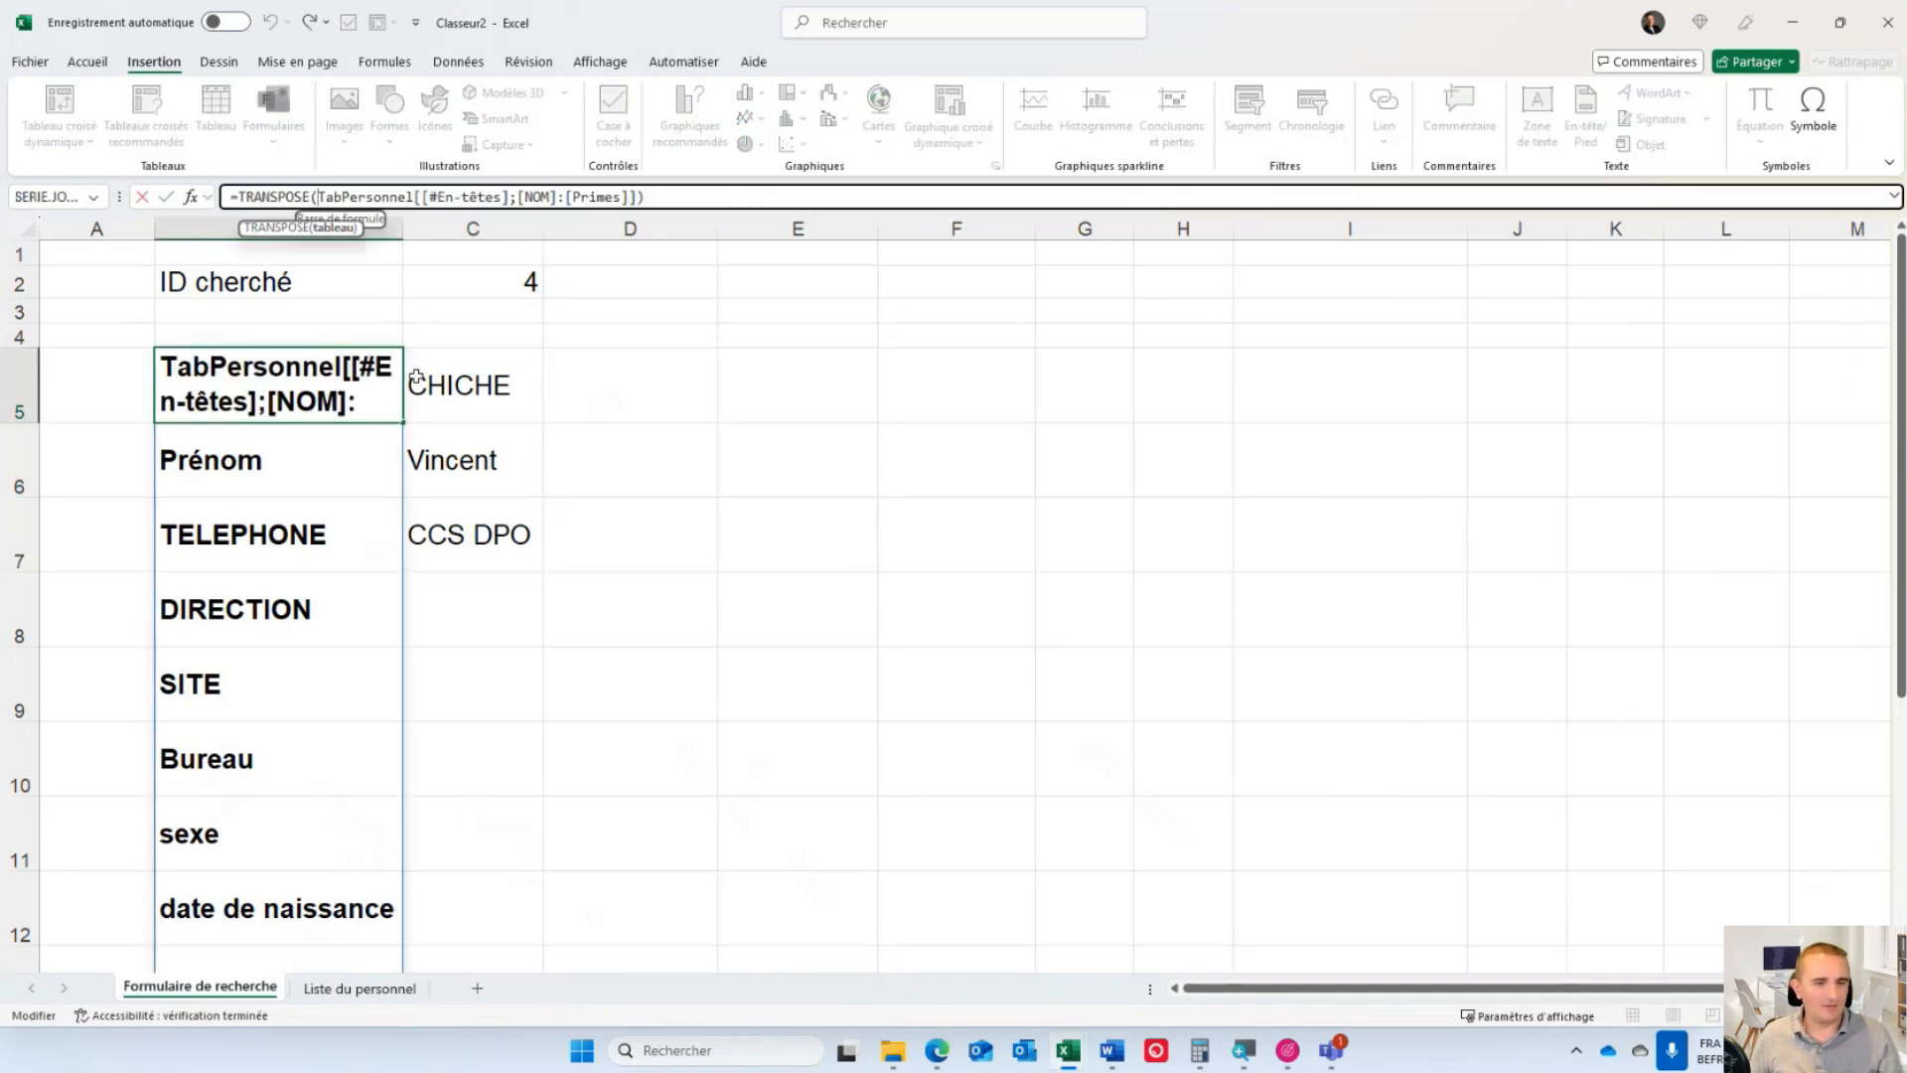
type("choisi")
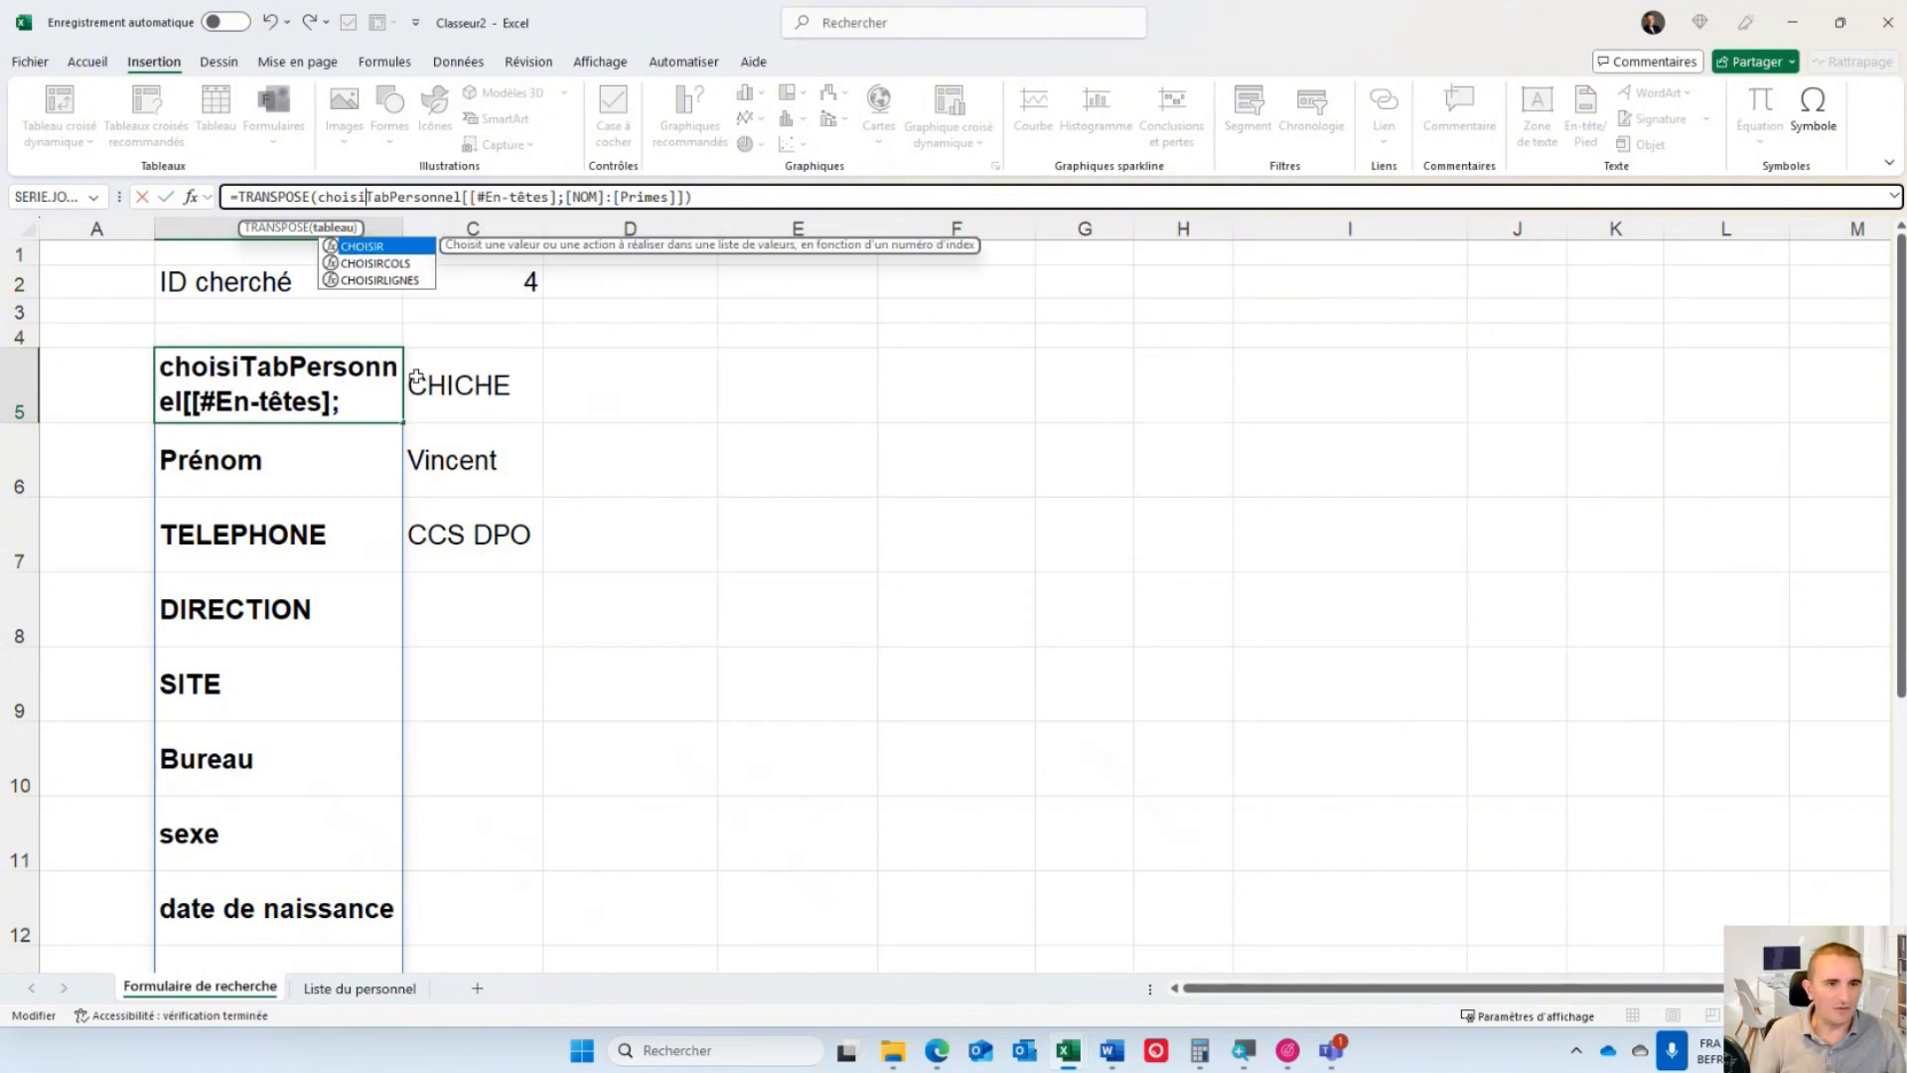
double_click(397, 263)
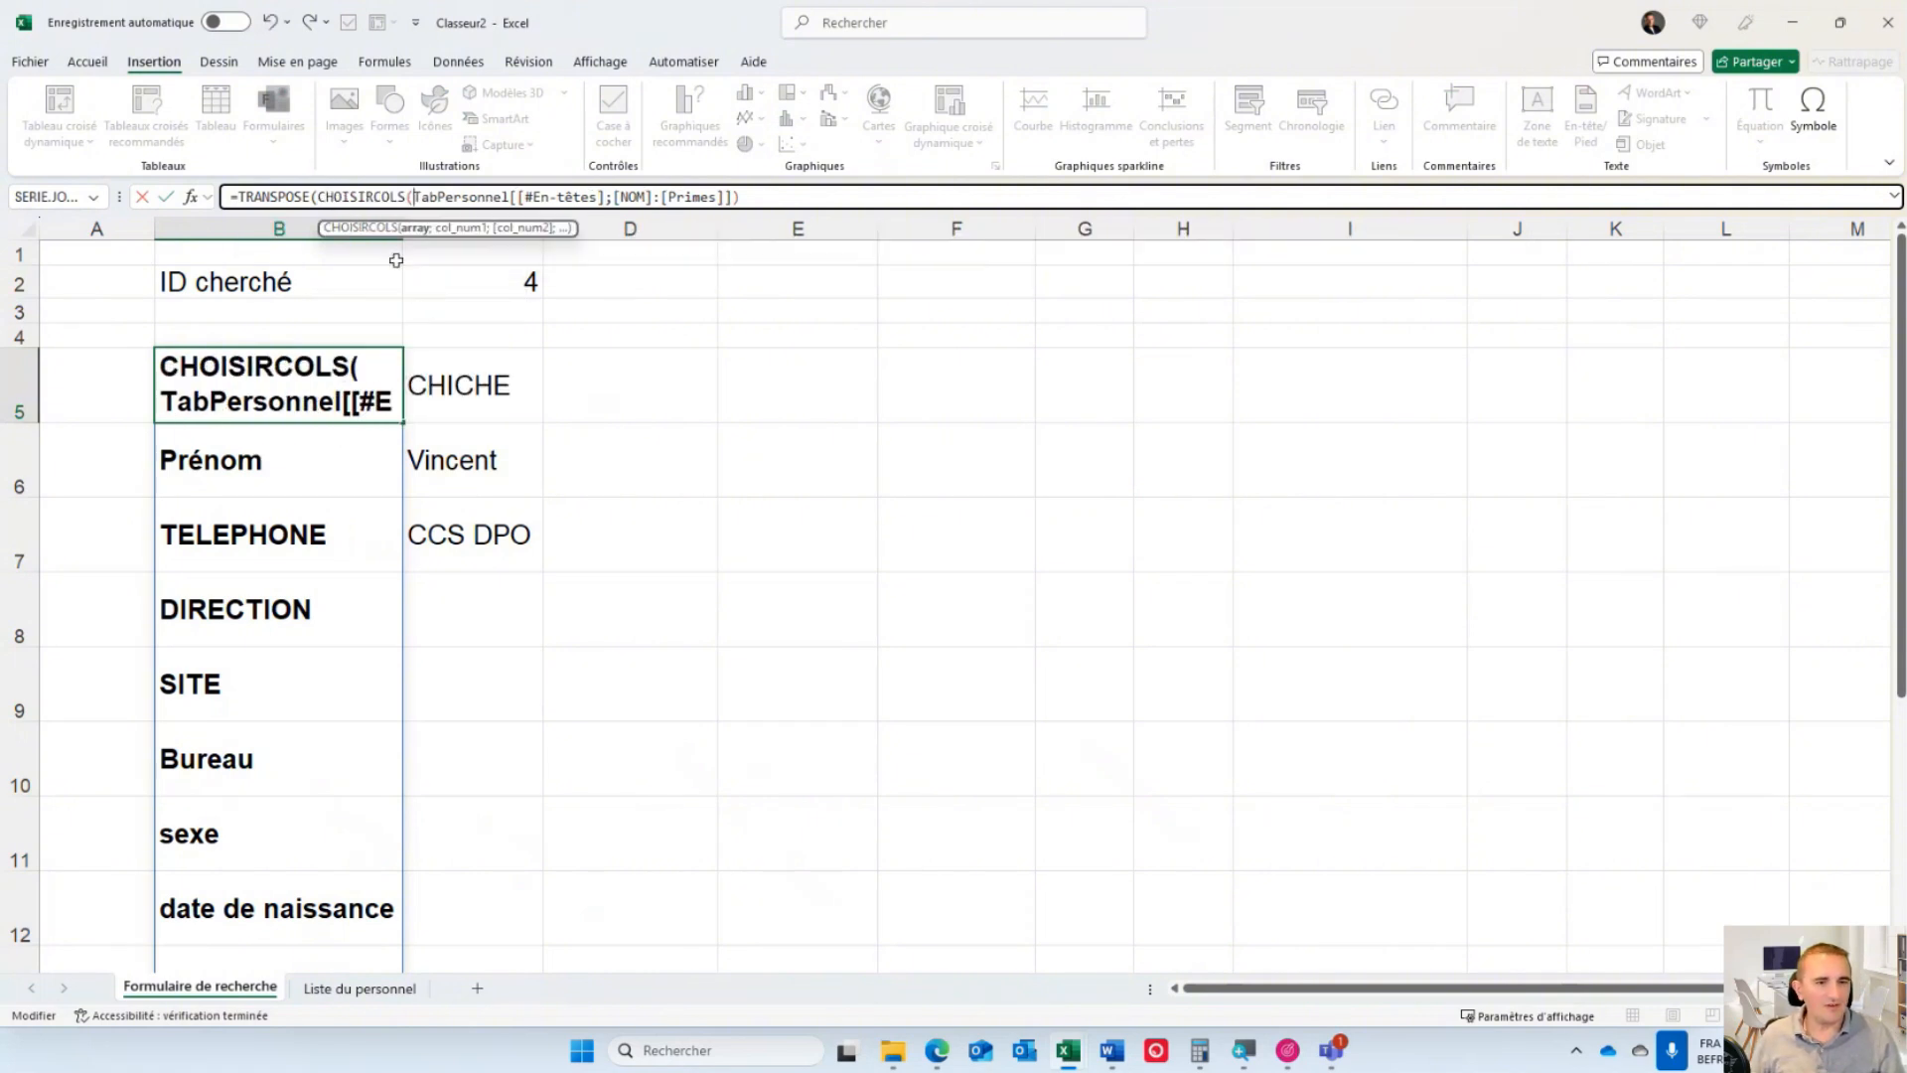
left_click(732, 195)
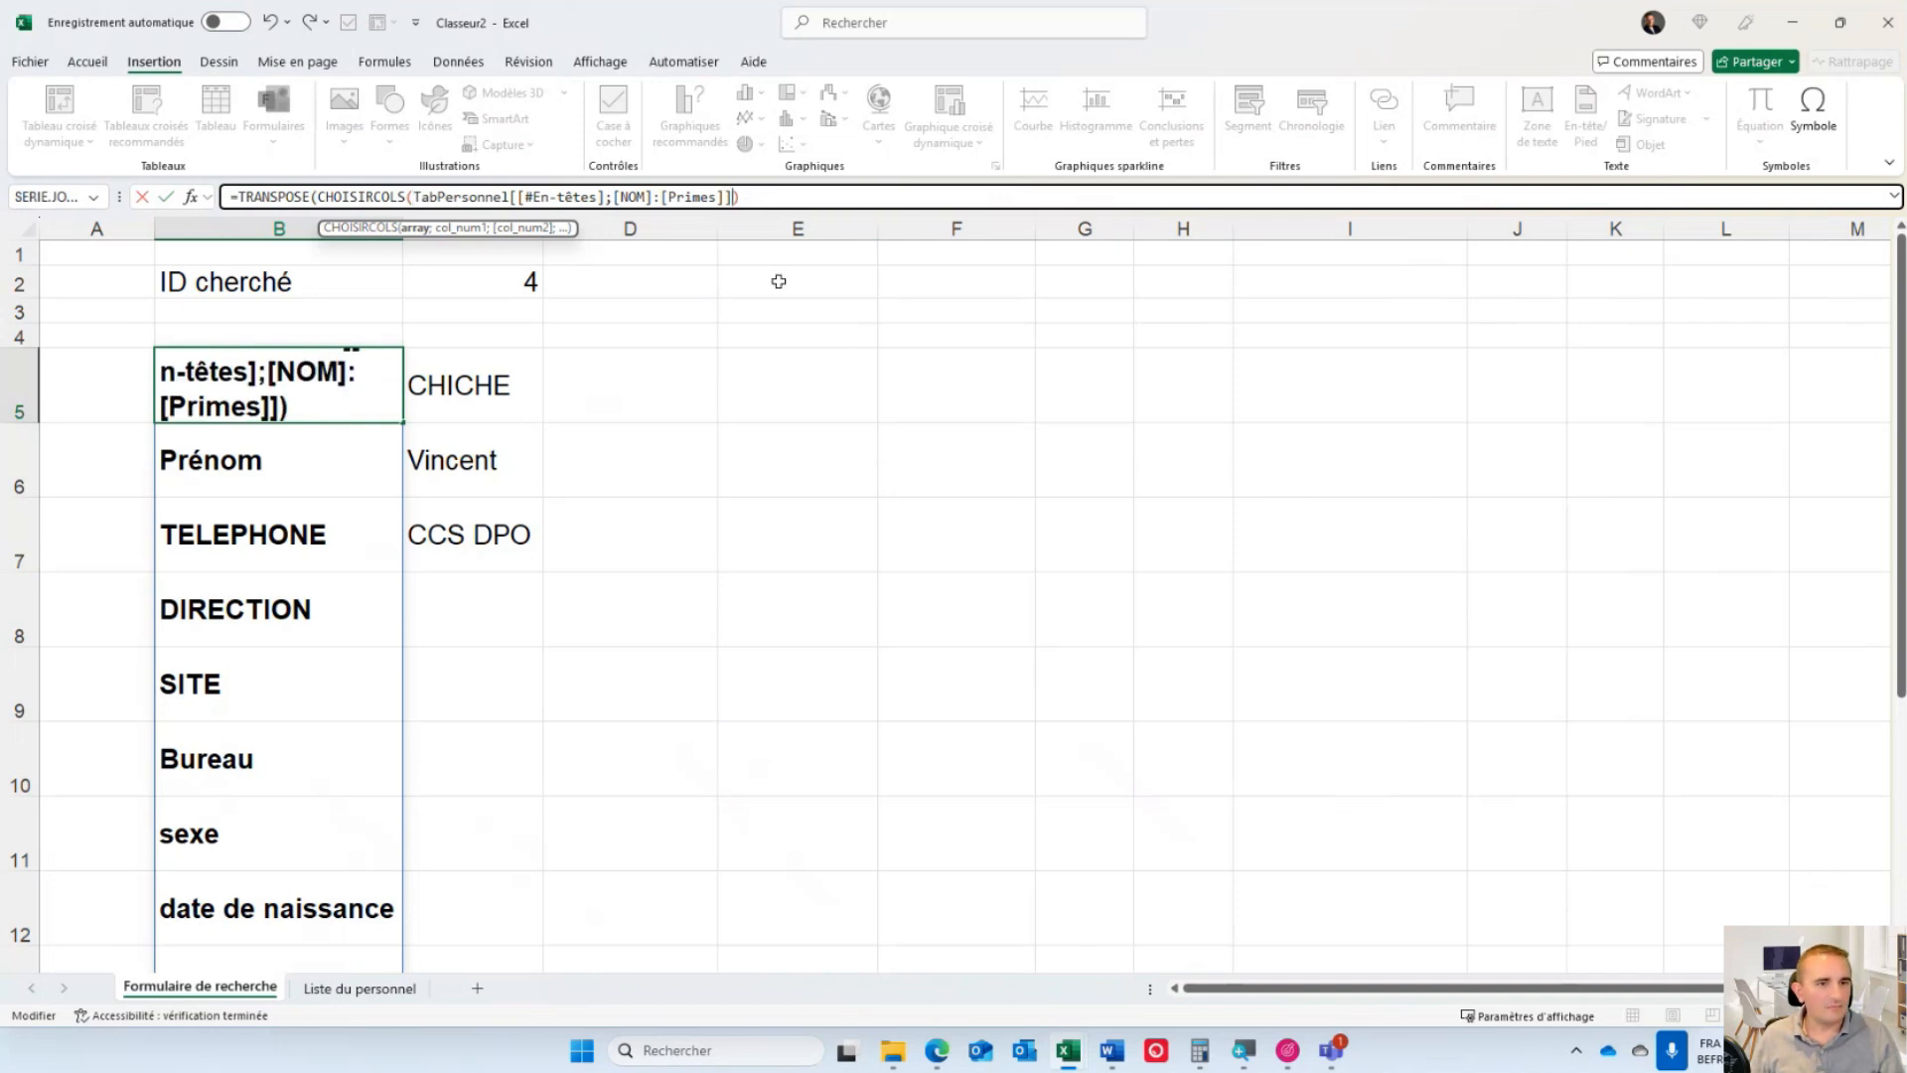
type(";1;2;")
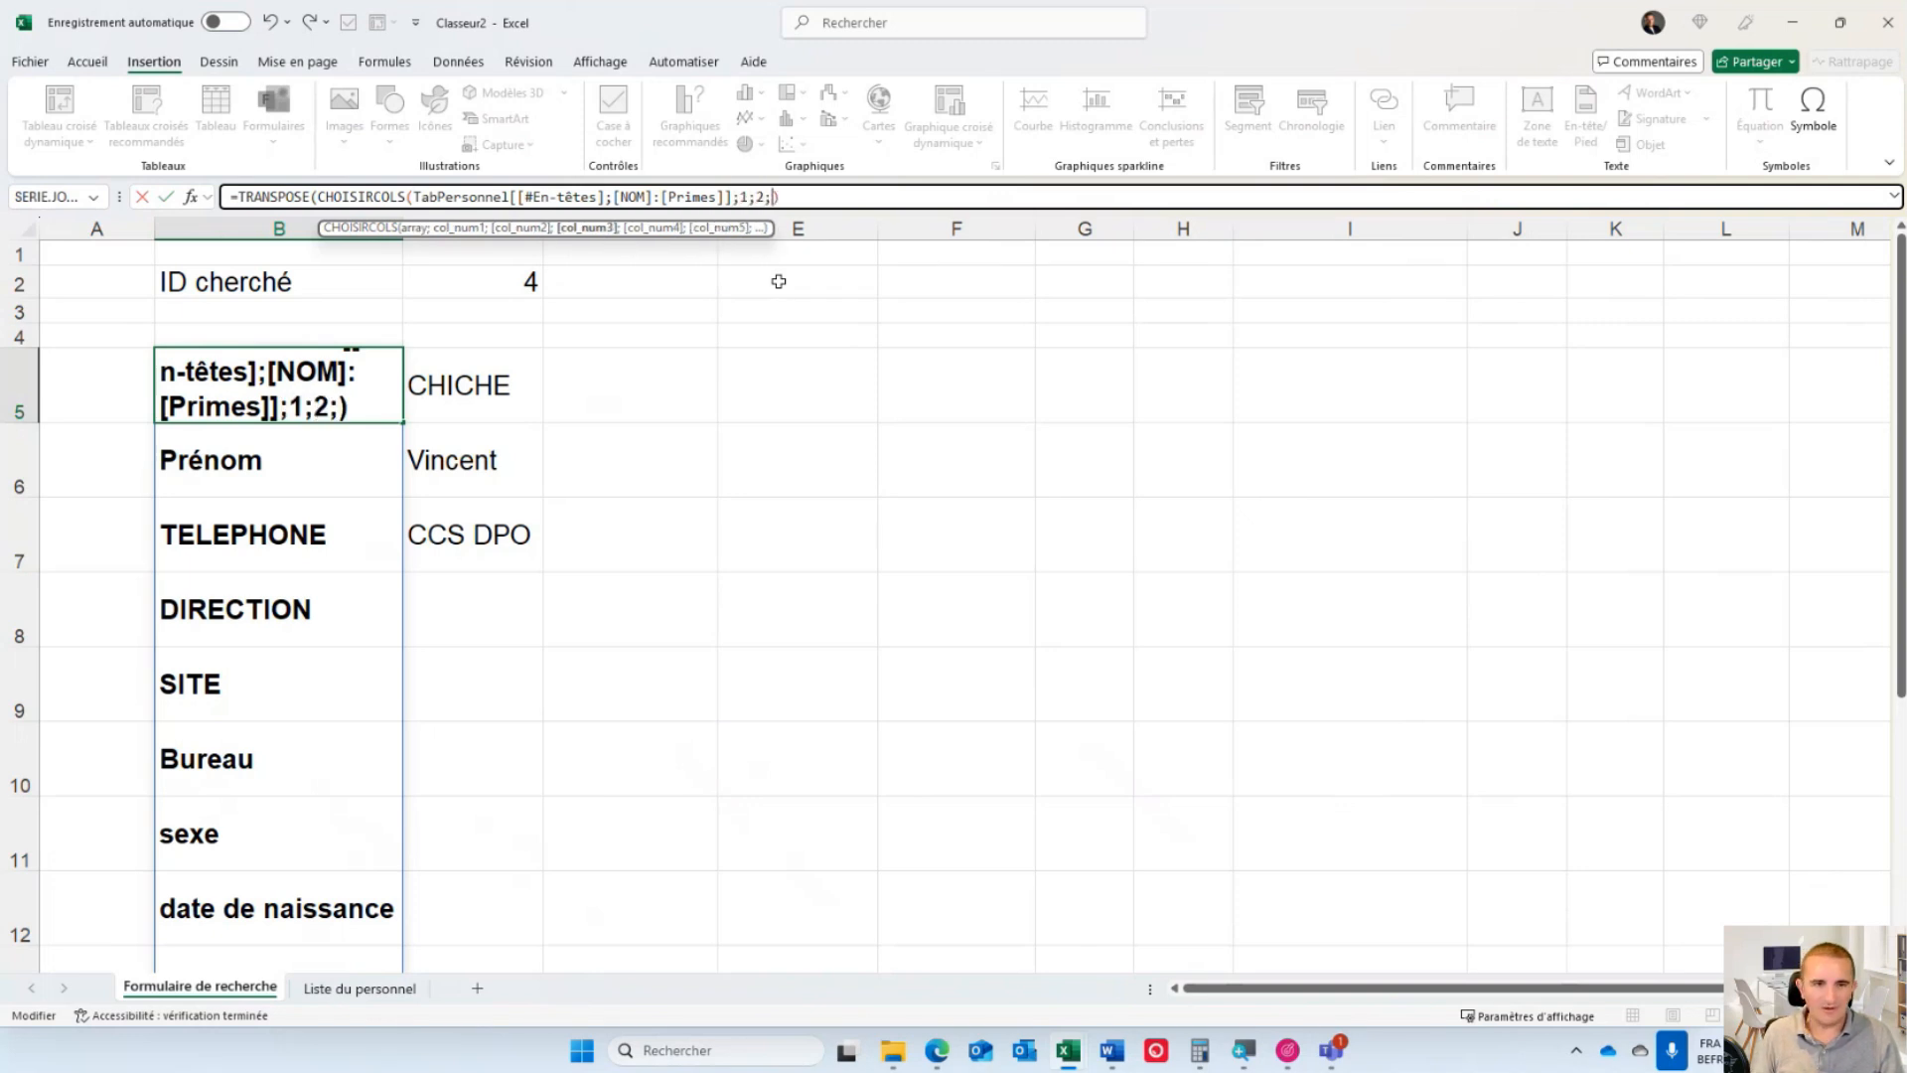
type("4)")
key("Return")
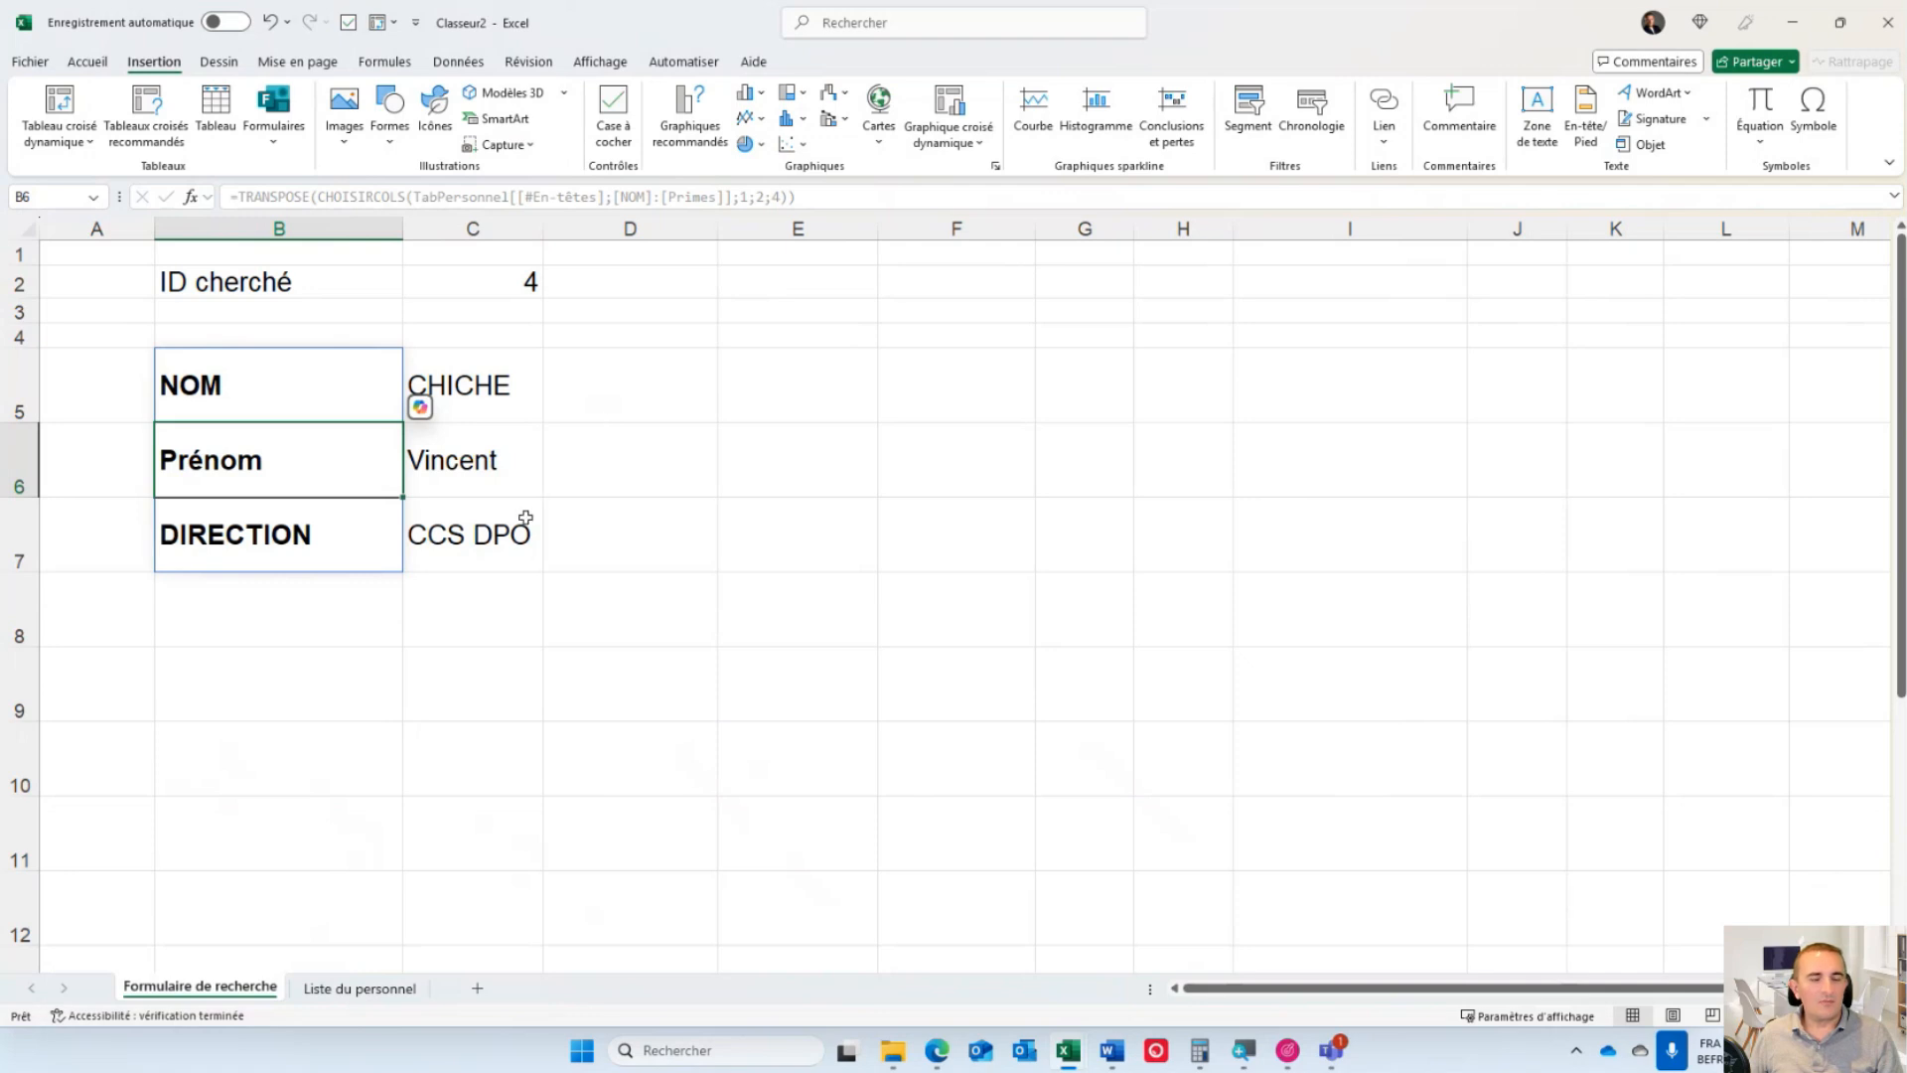
- Insert checkboxes in cells B1:M1 above the table headers on the Liste du personnel sheet
left_click(469, 620)
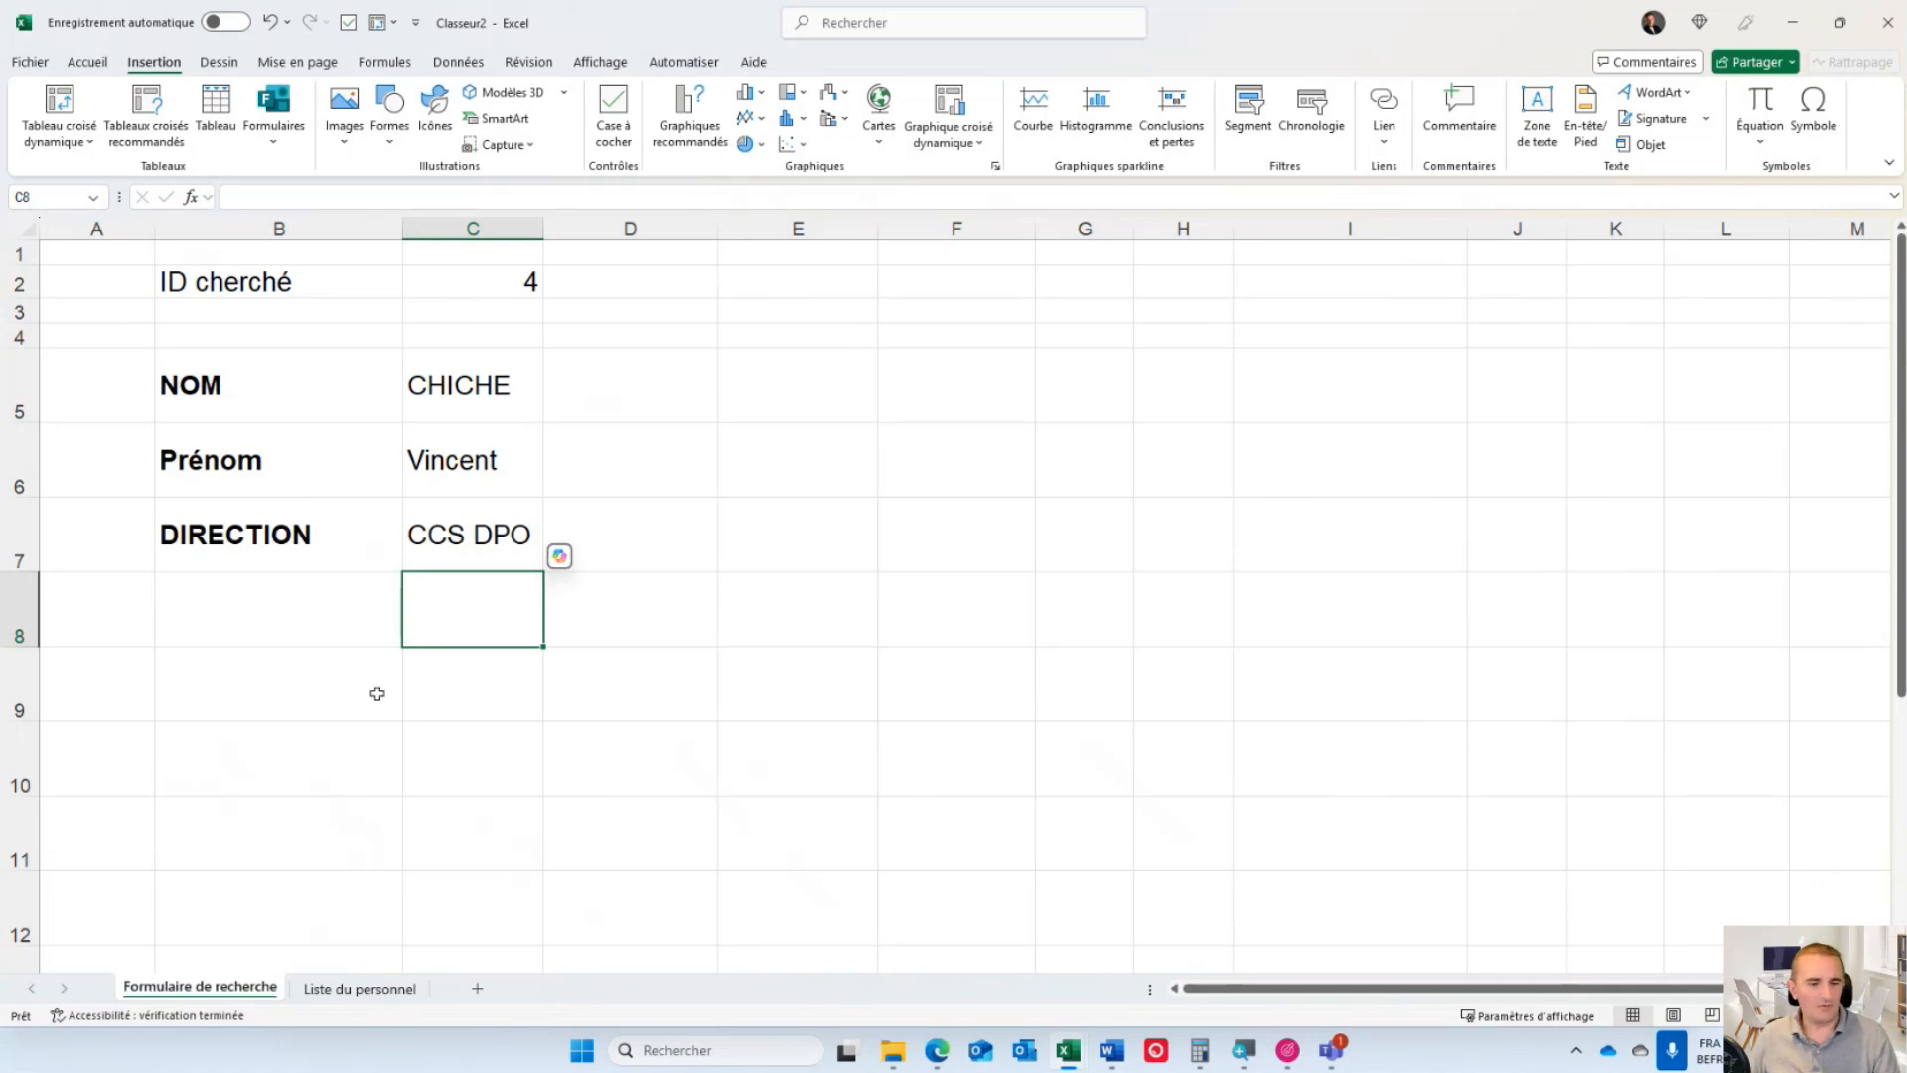
left_click(360, 988)
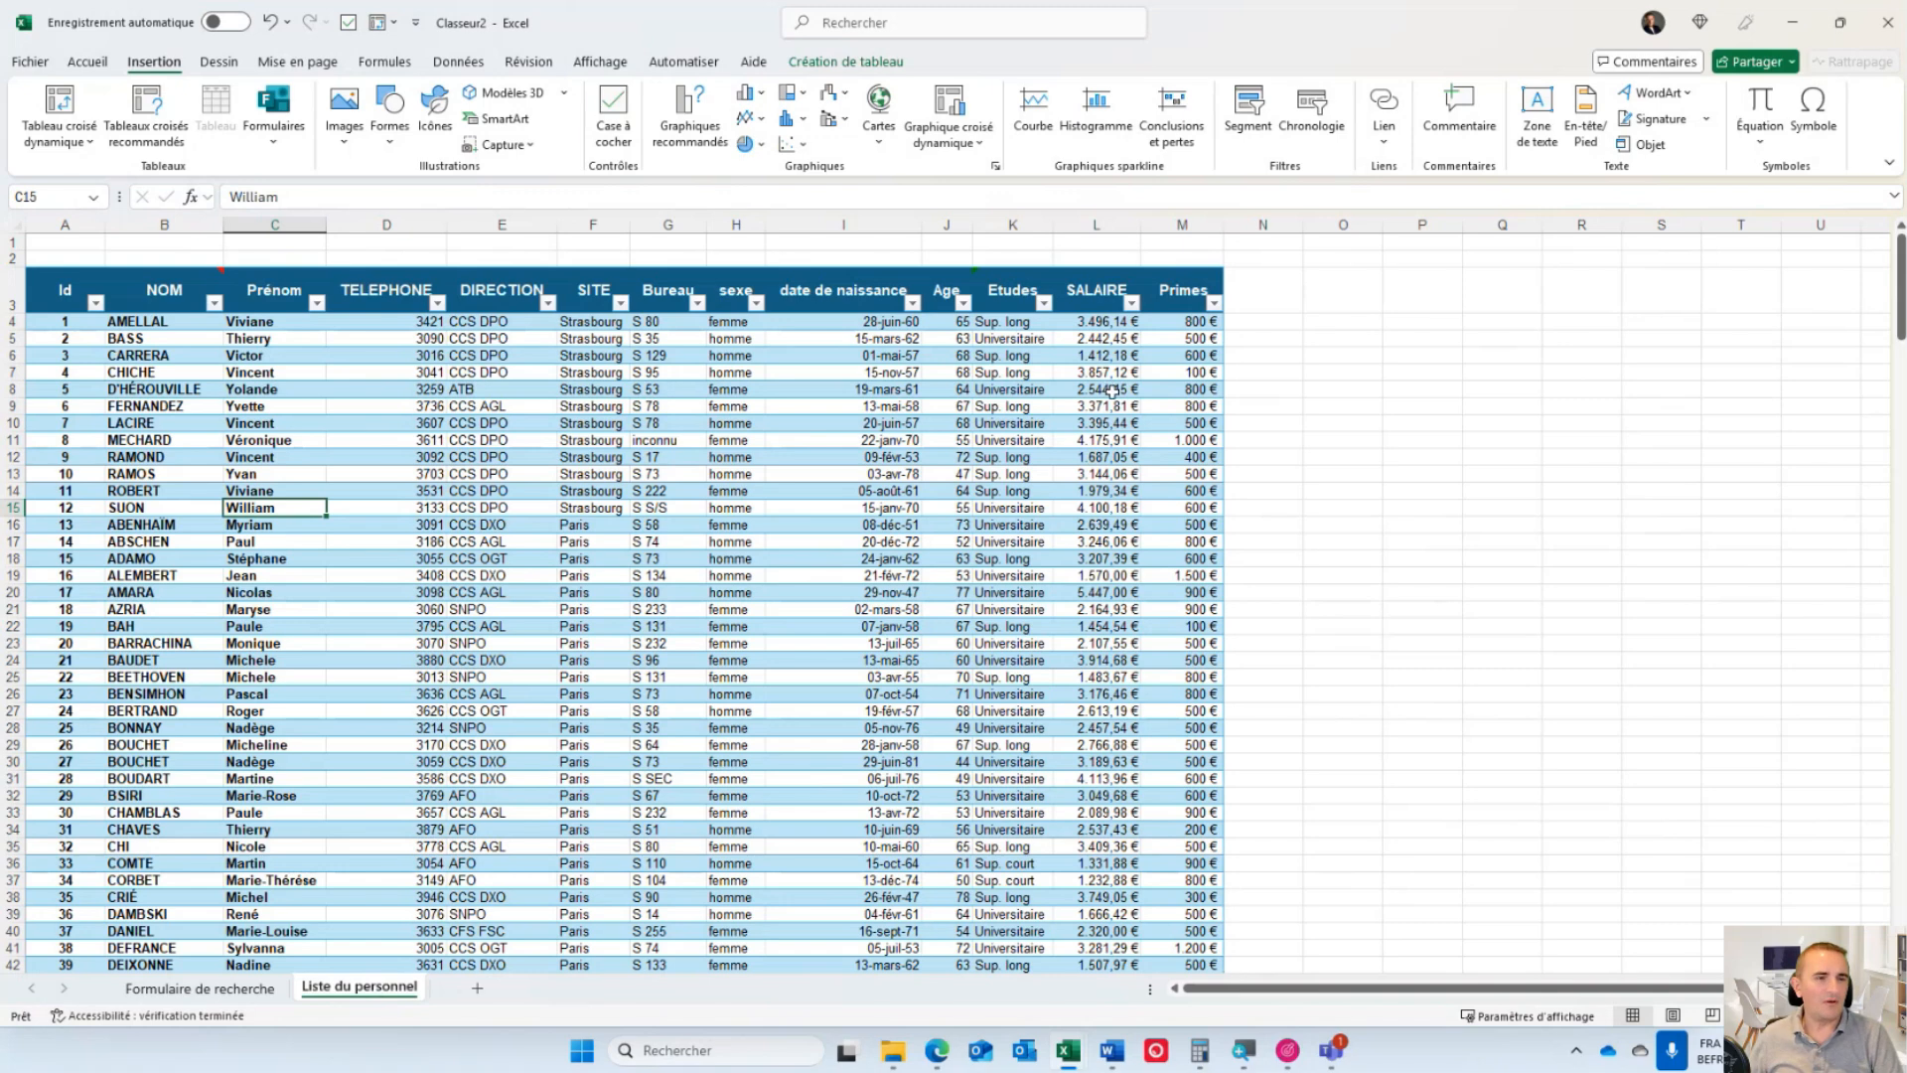
left_click(156, 245)
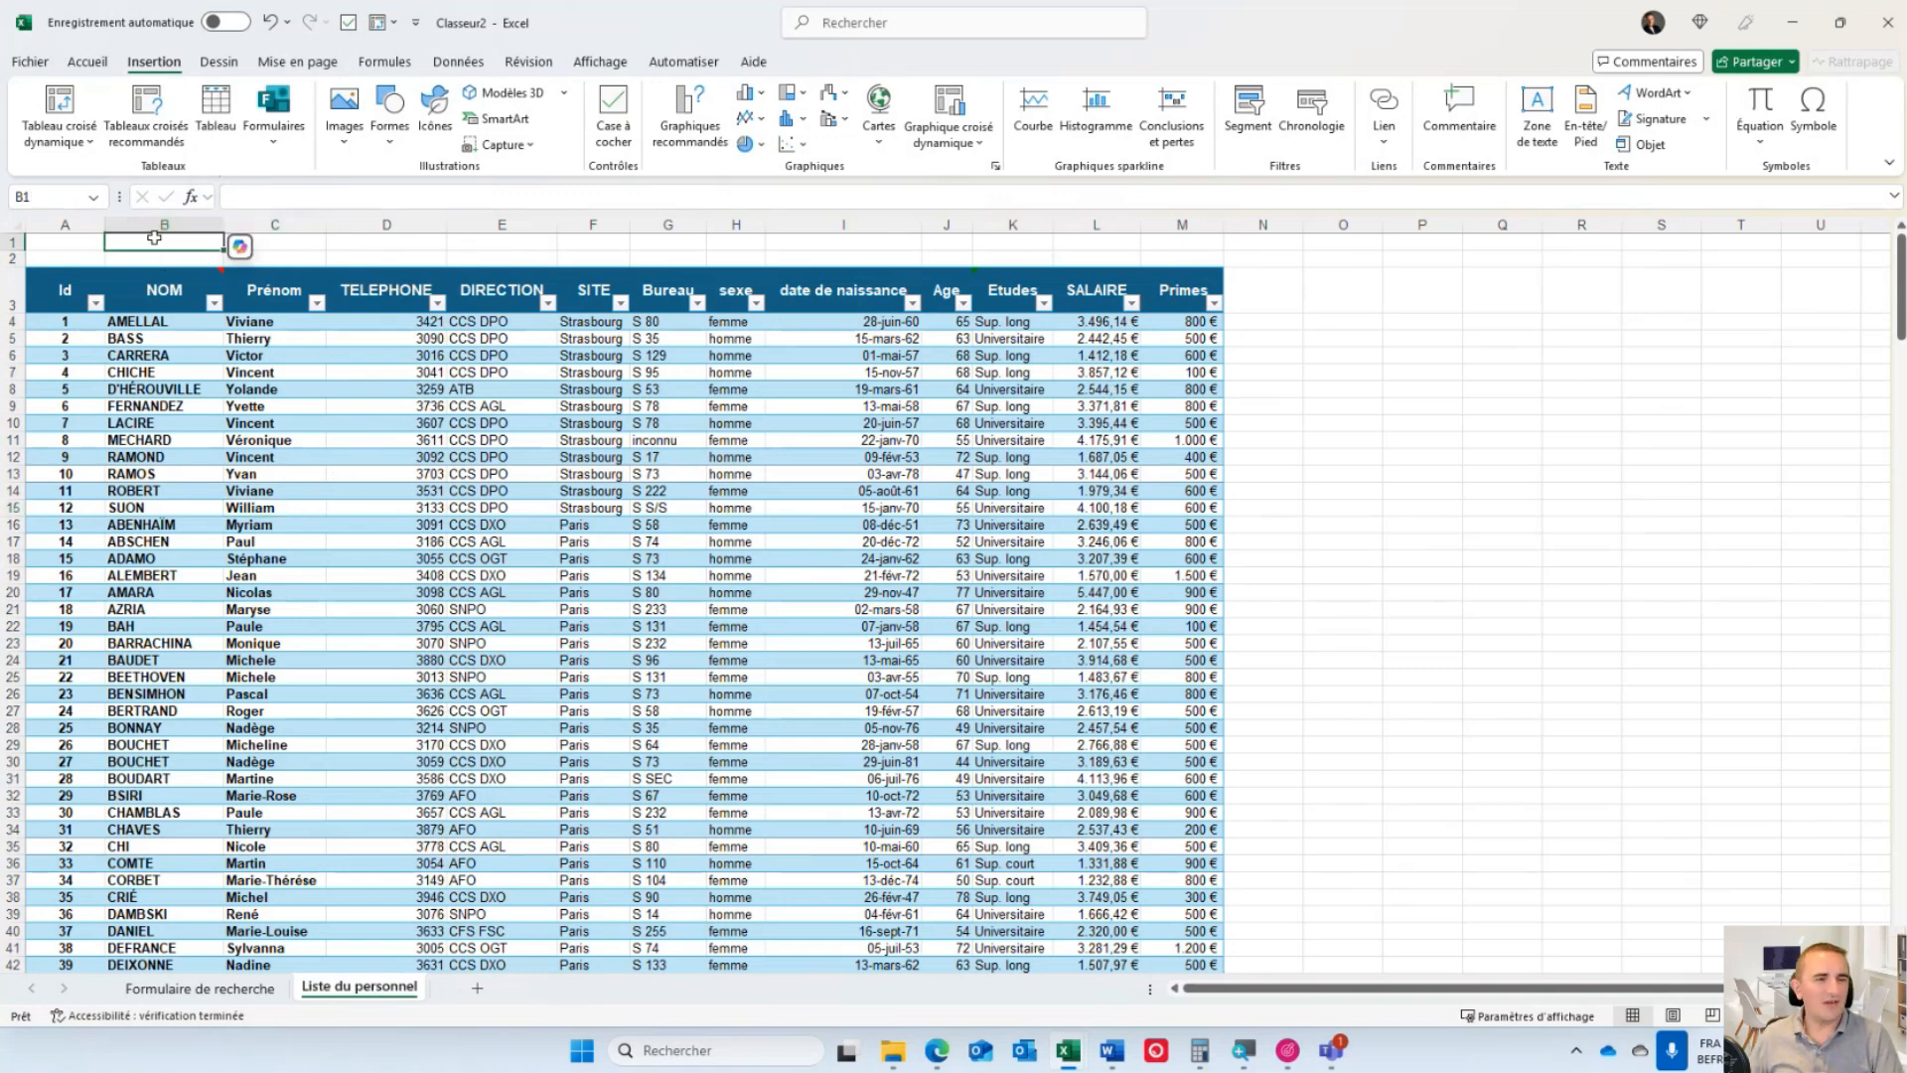
left_click_drag(156, 250, 1174, 242)
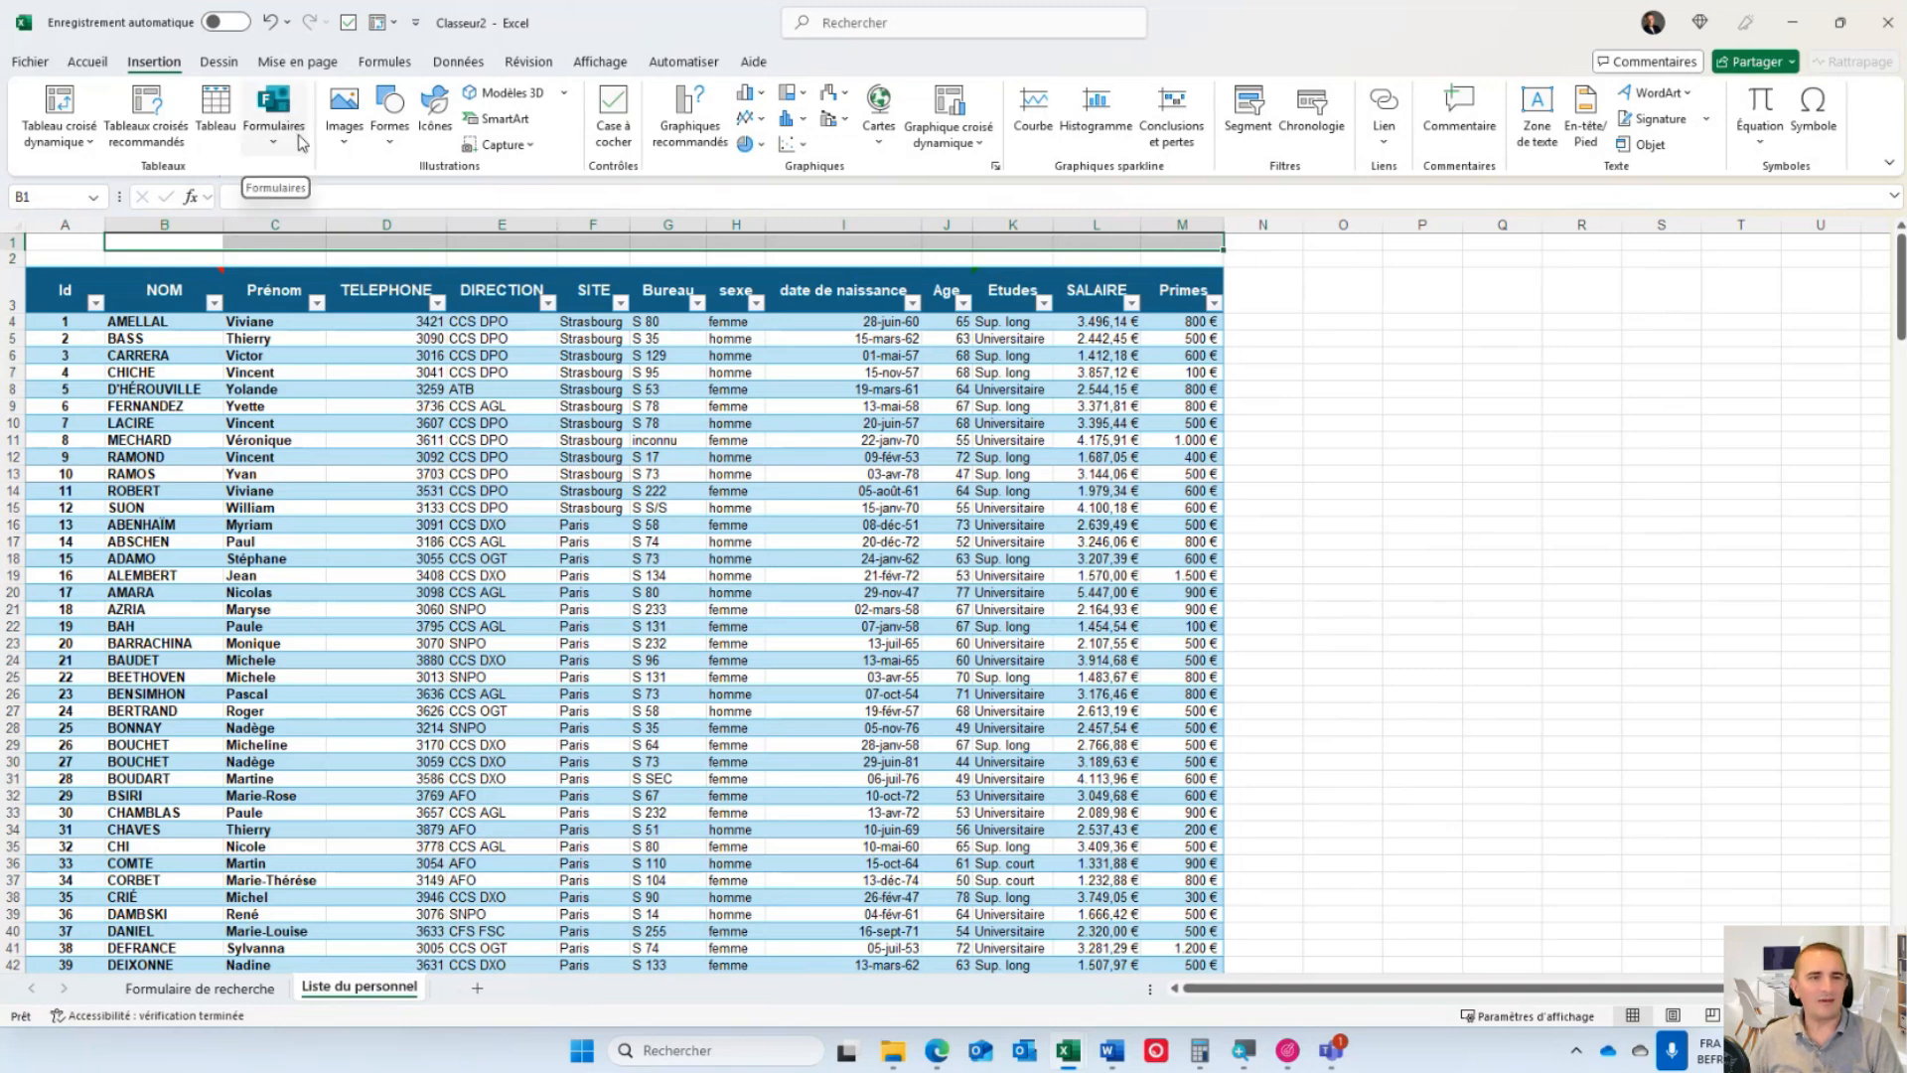
left_click(614, 117)
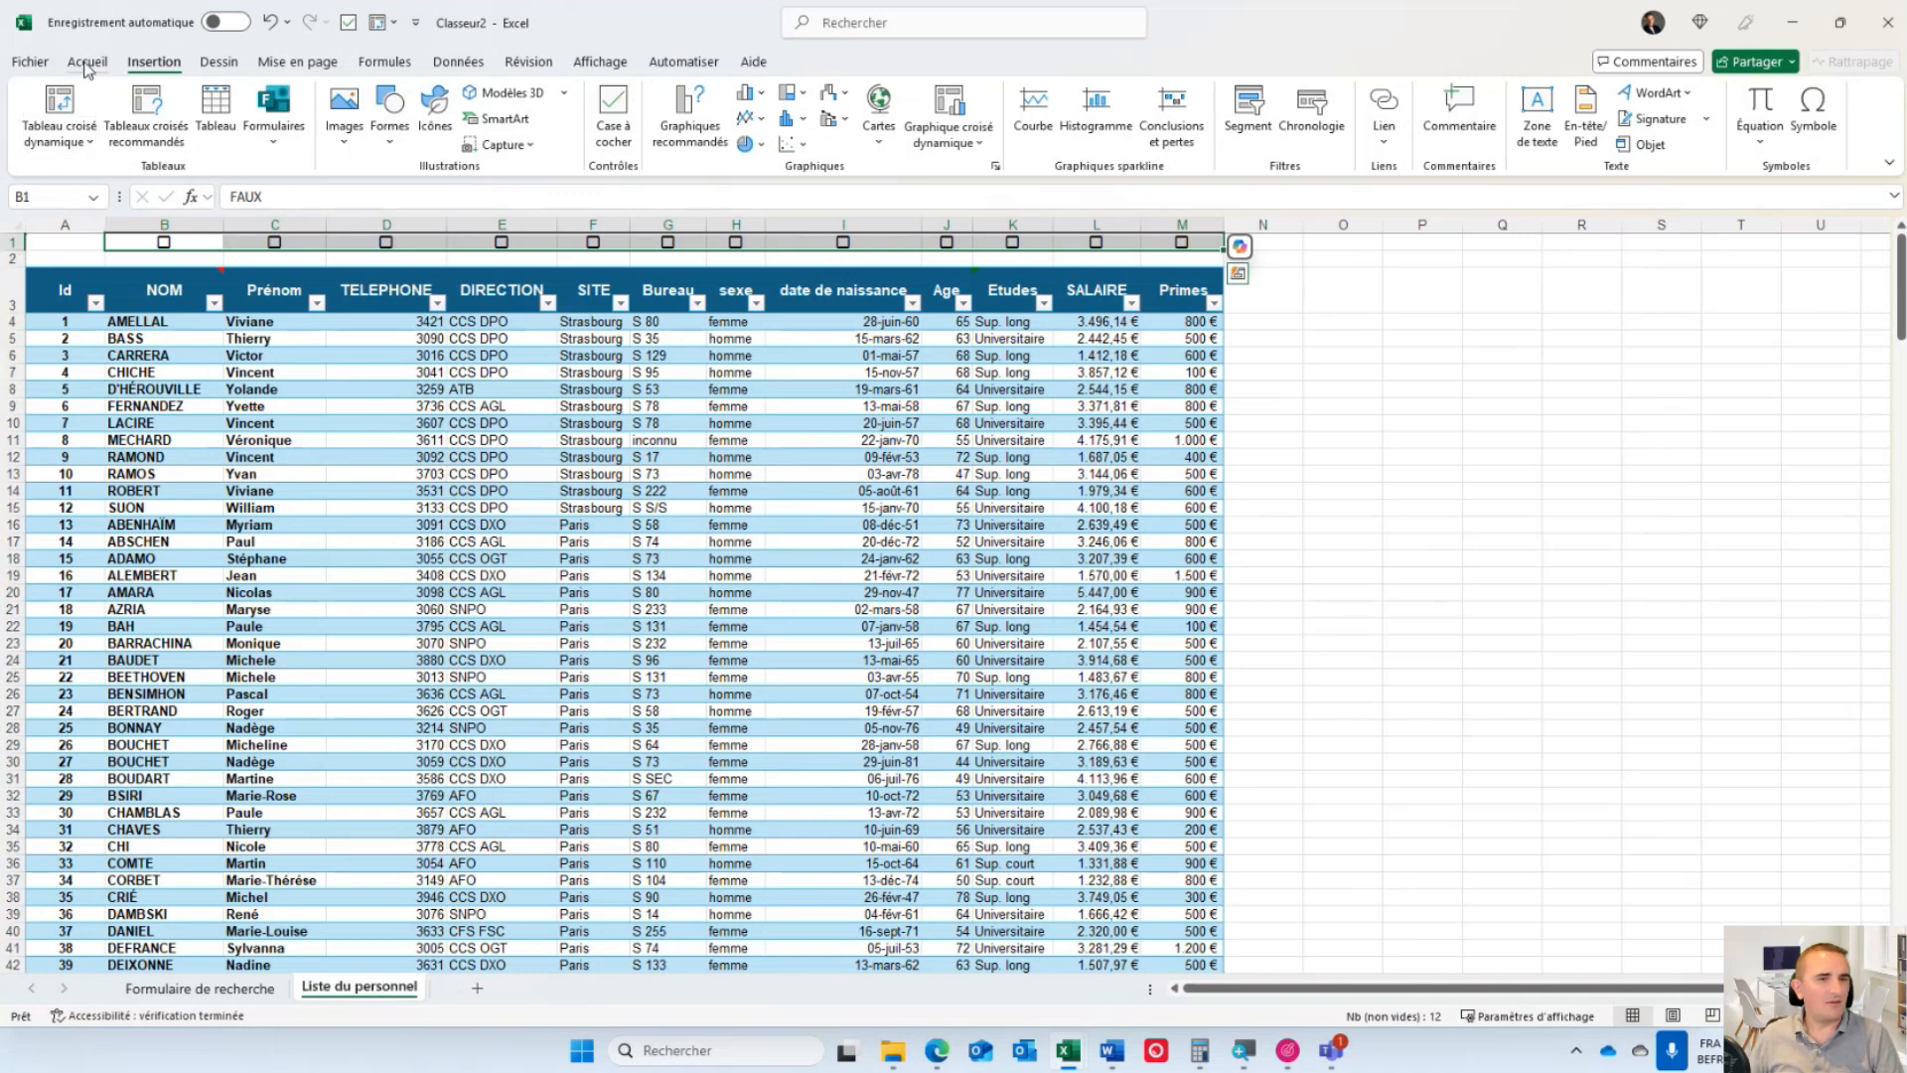
- Enlarge the checkboxes in B1:M1 to font size 14
left_click(88, 61)
left_click(287, 100)
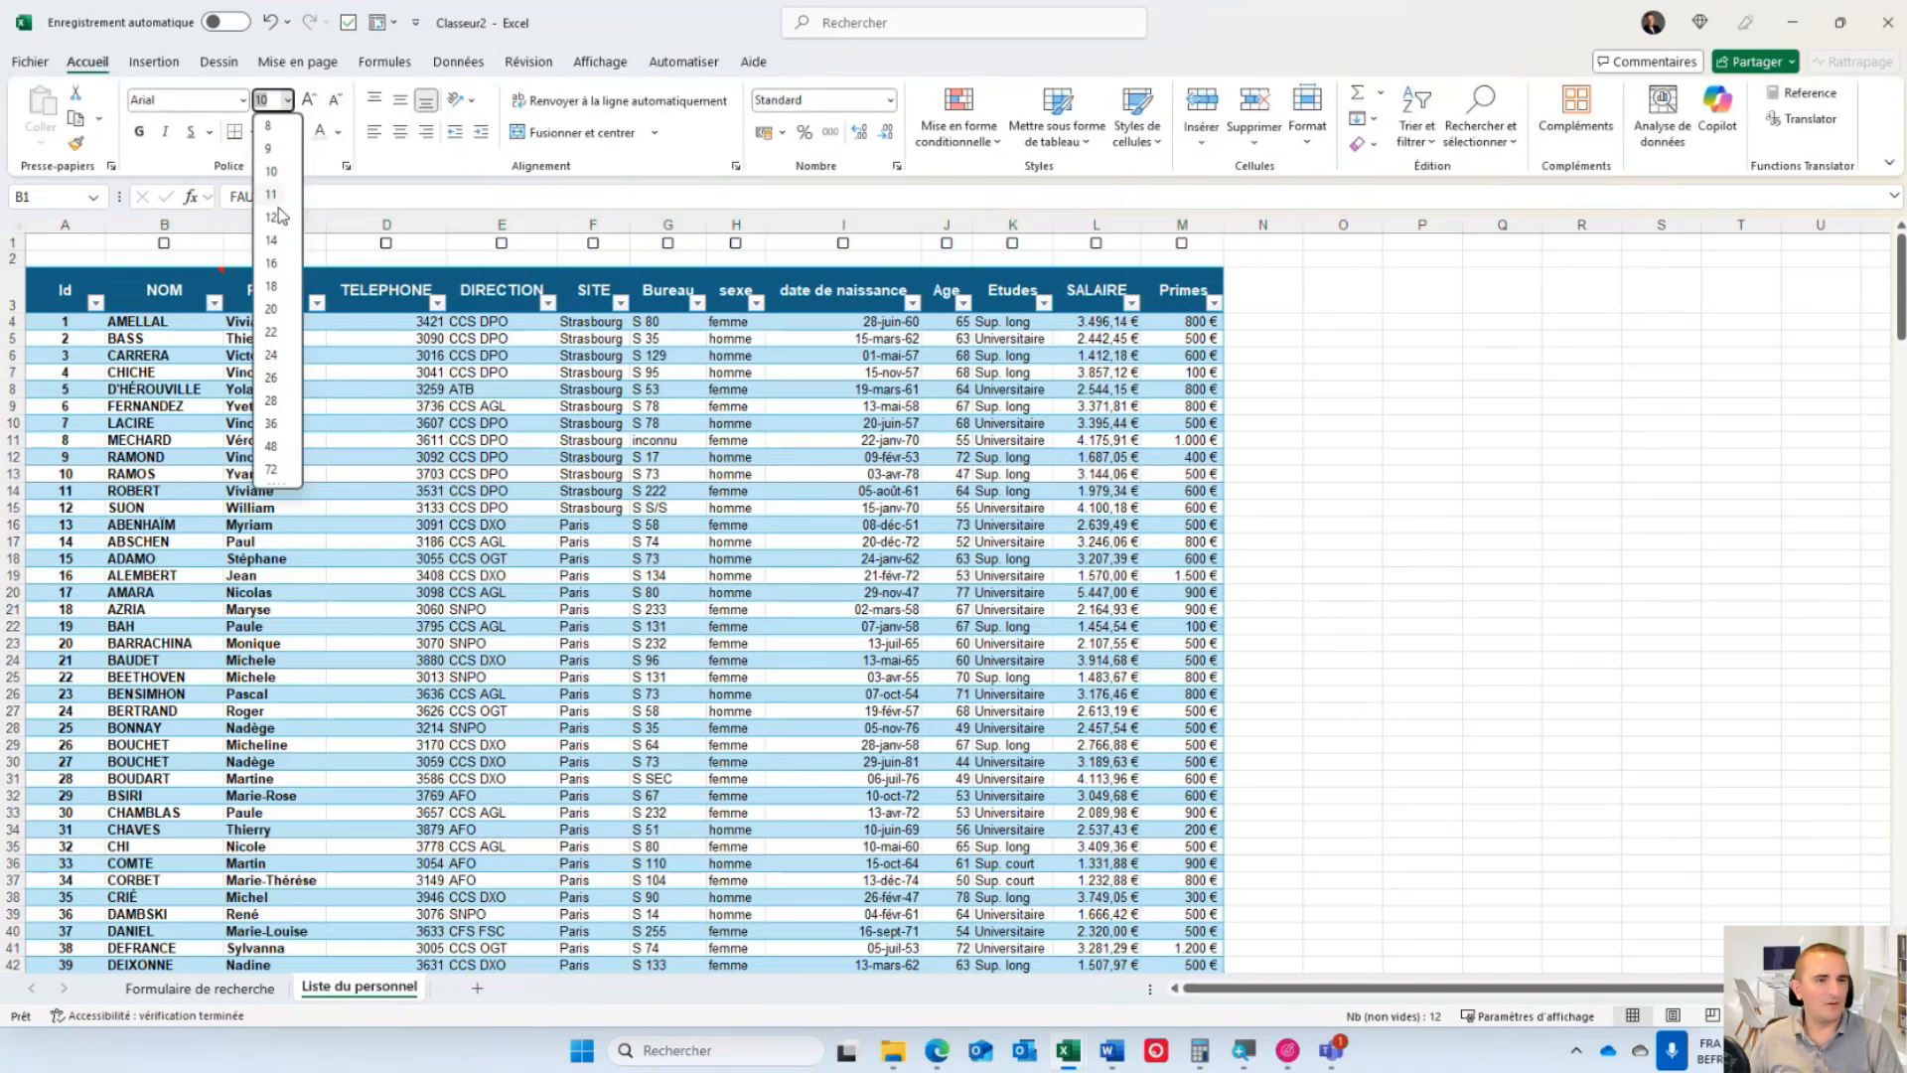
left_click(271, 241)
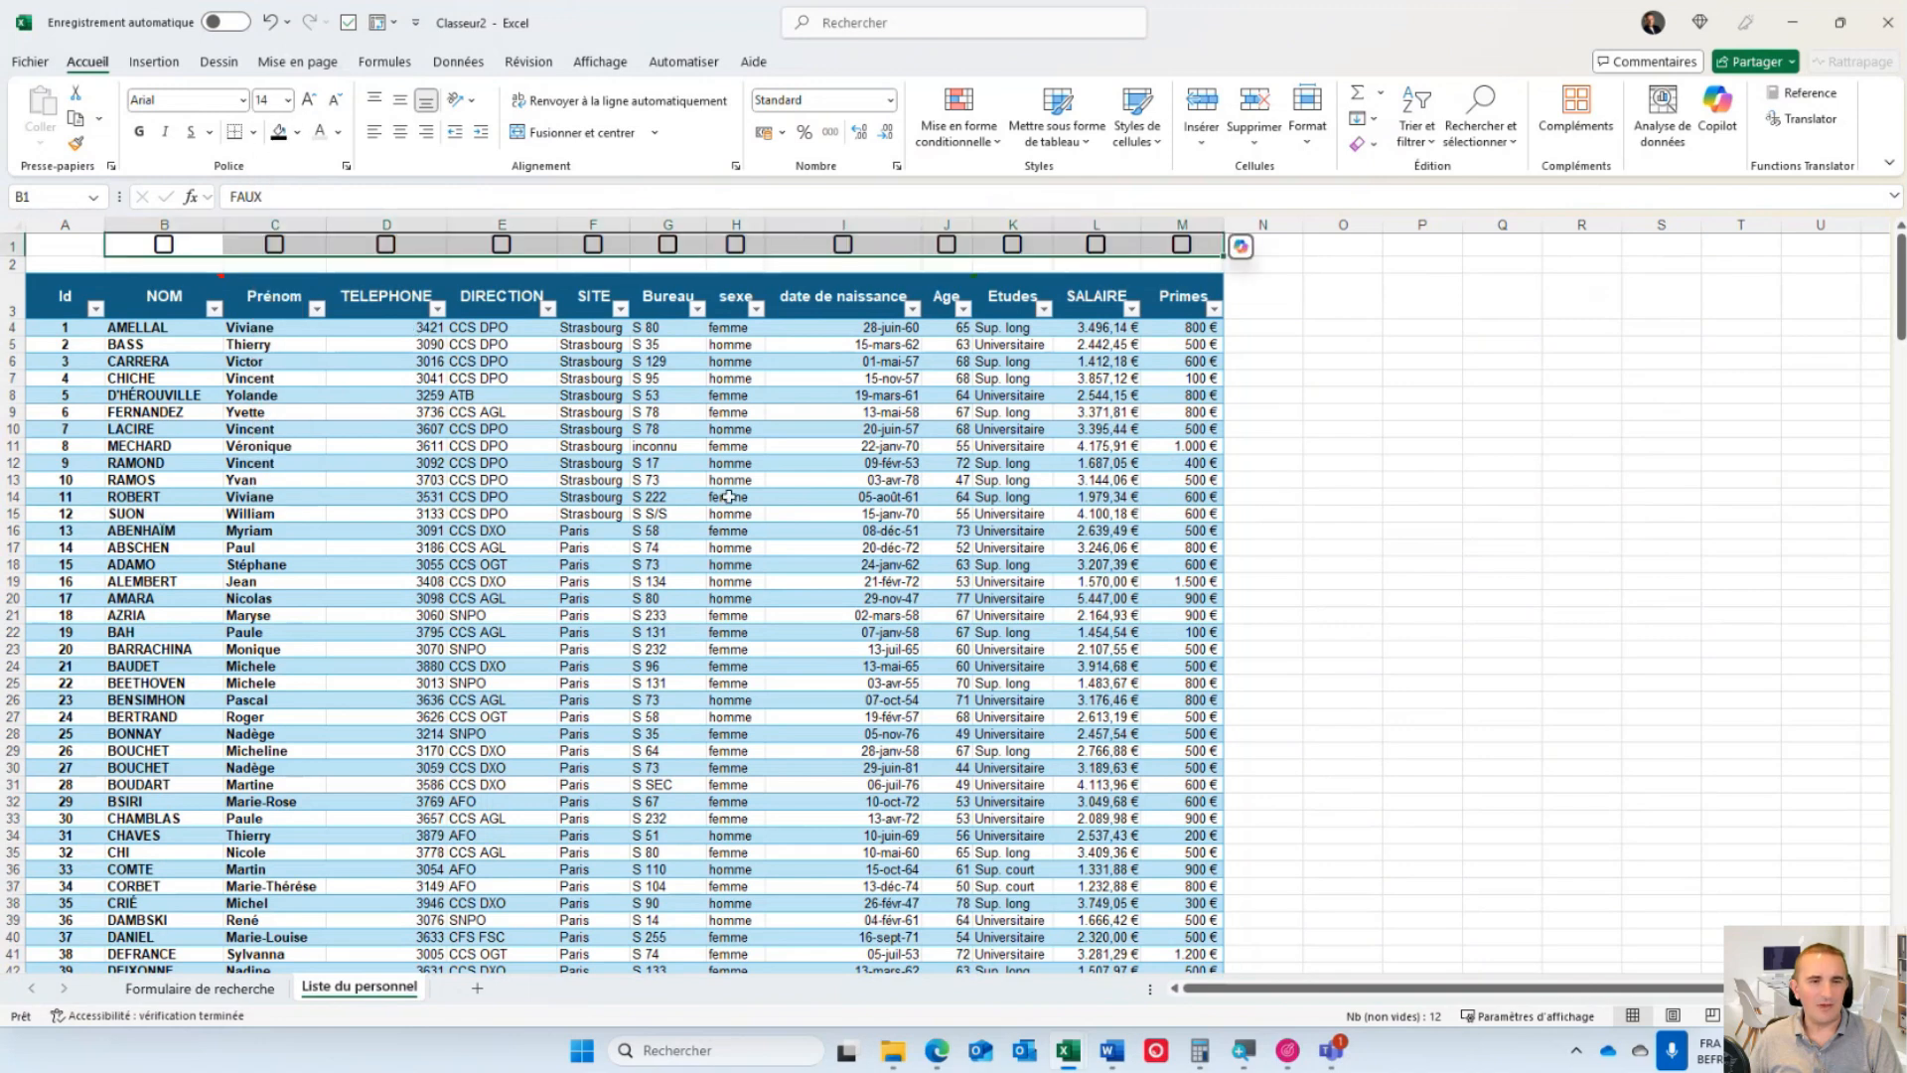
left_click(679, 409)
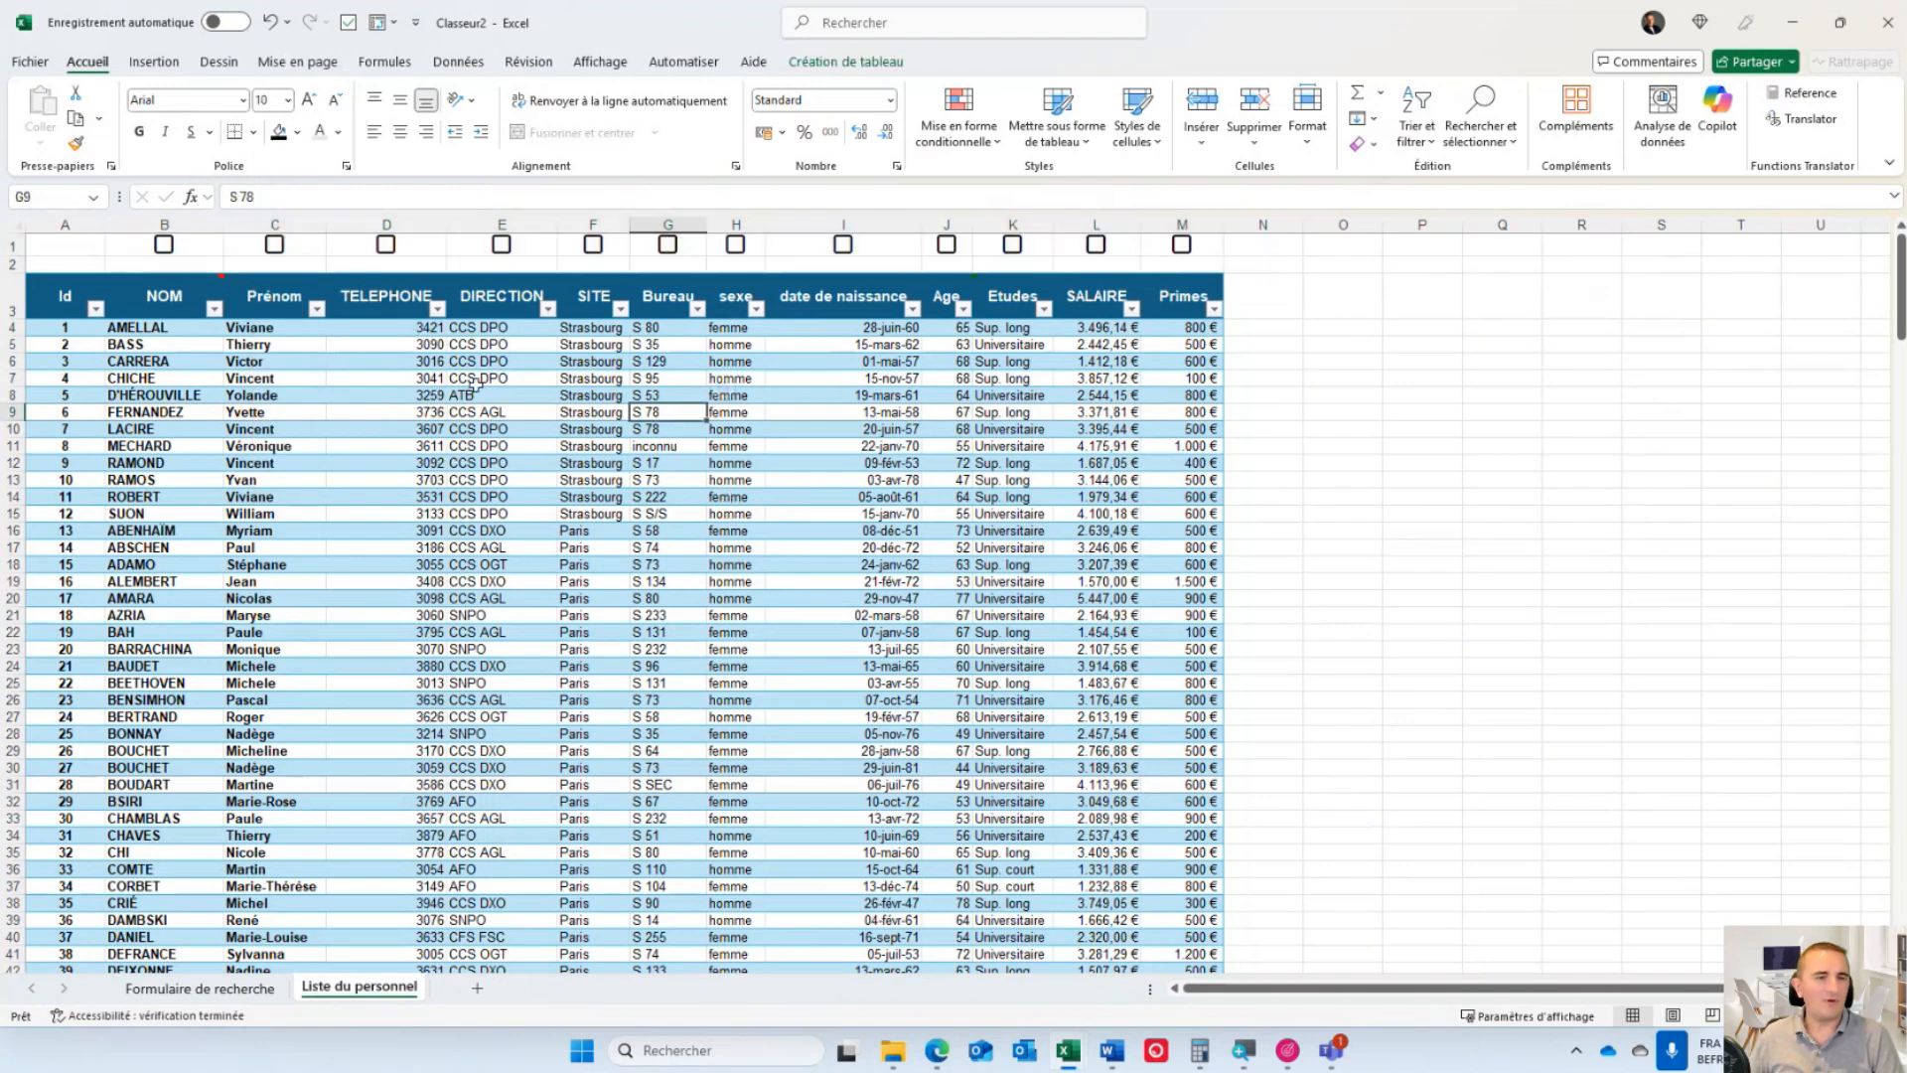
- Tick the checkboxes above the NOM, Prénom and SALAIRE columns
left_click(164, 244)
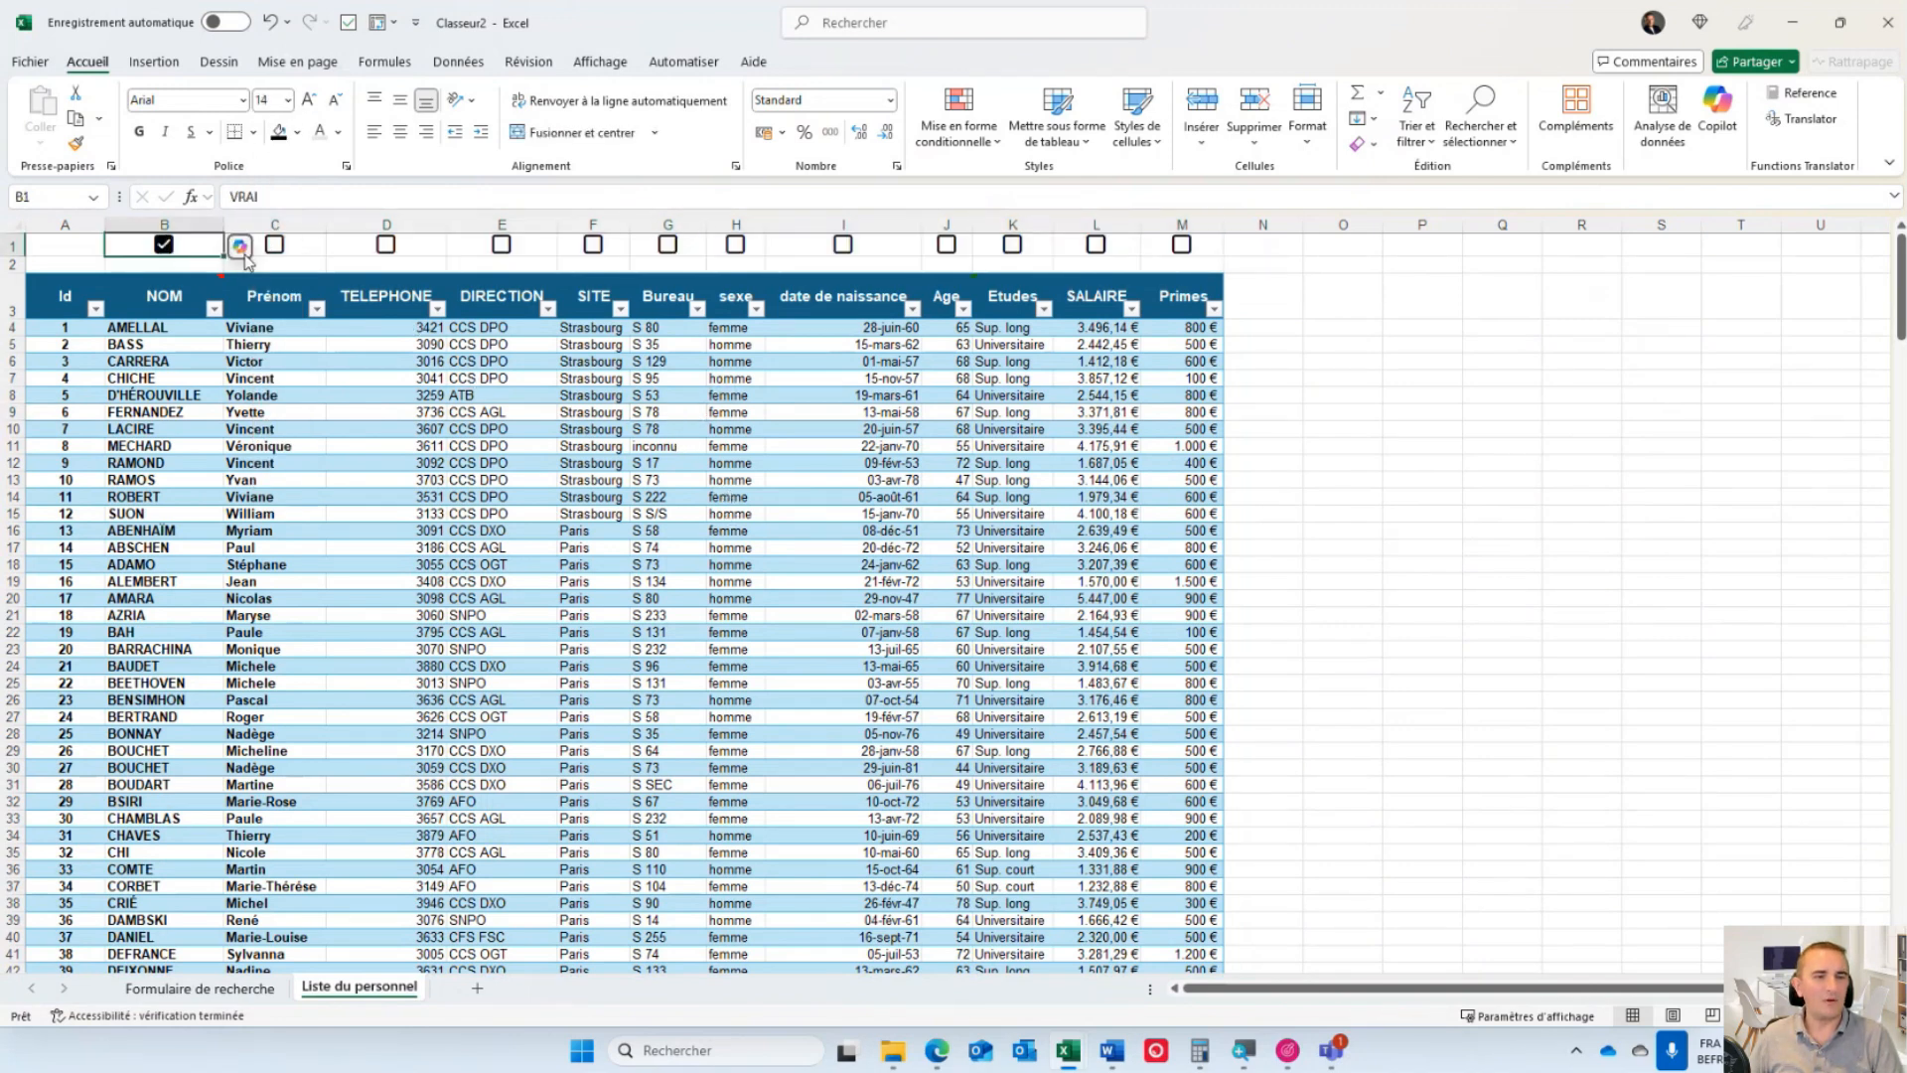
left_click(274, 245)
left_click(1095, 244)
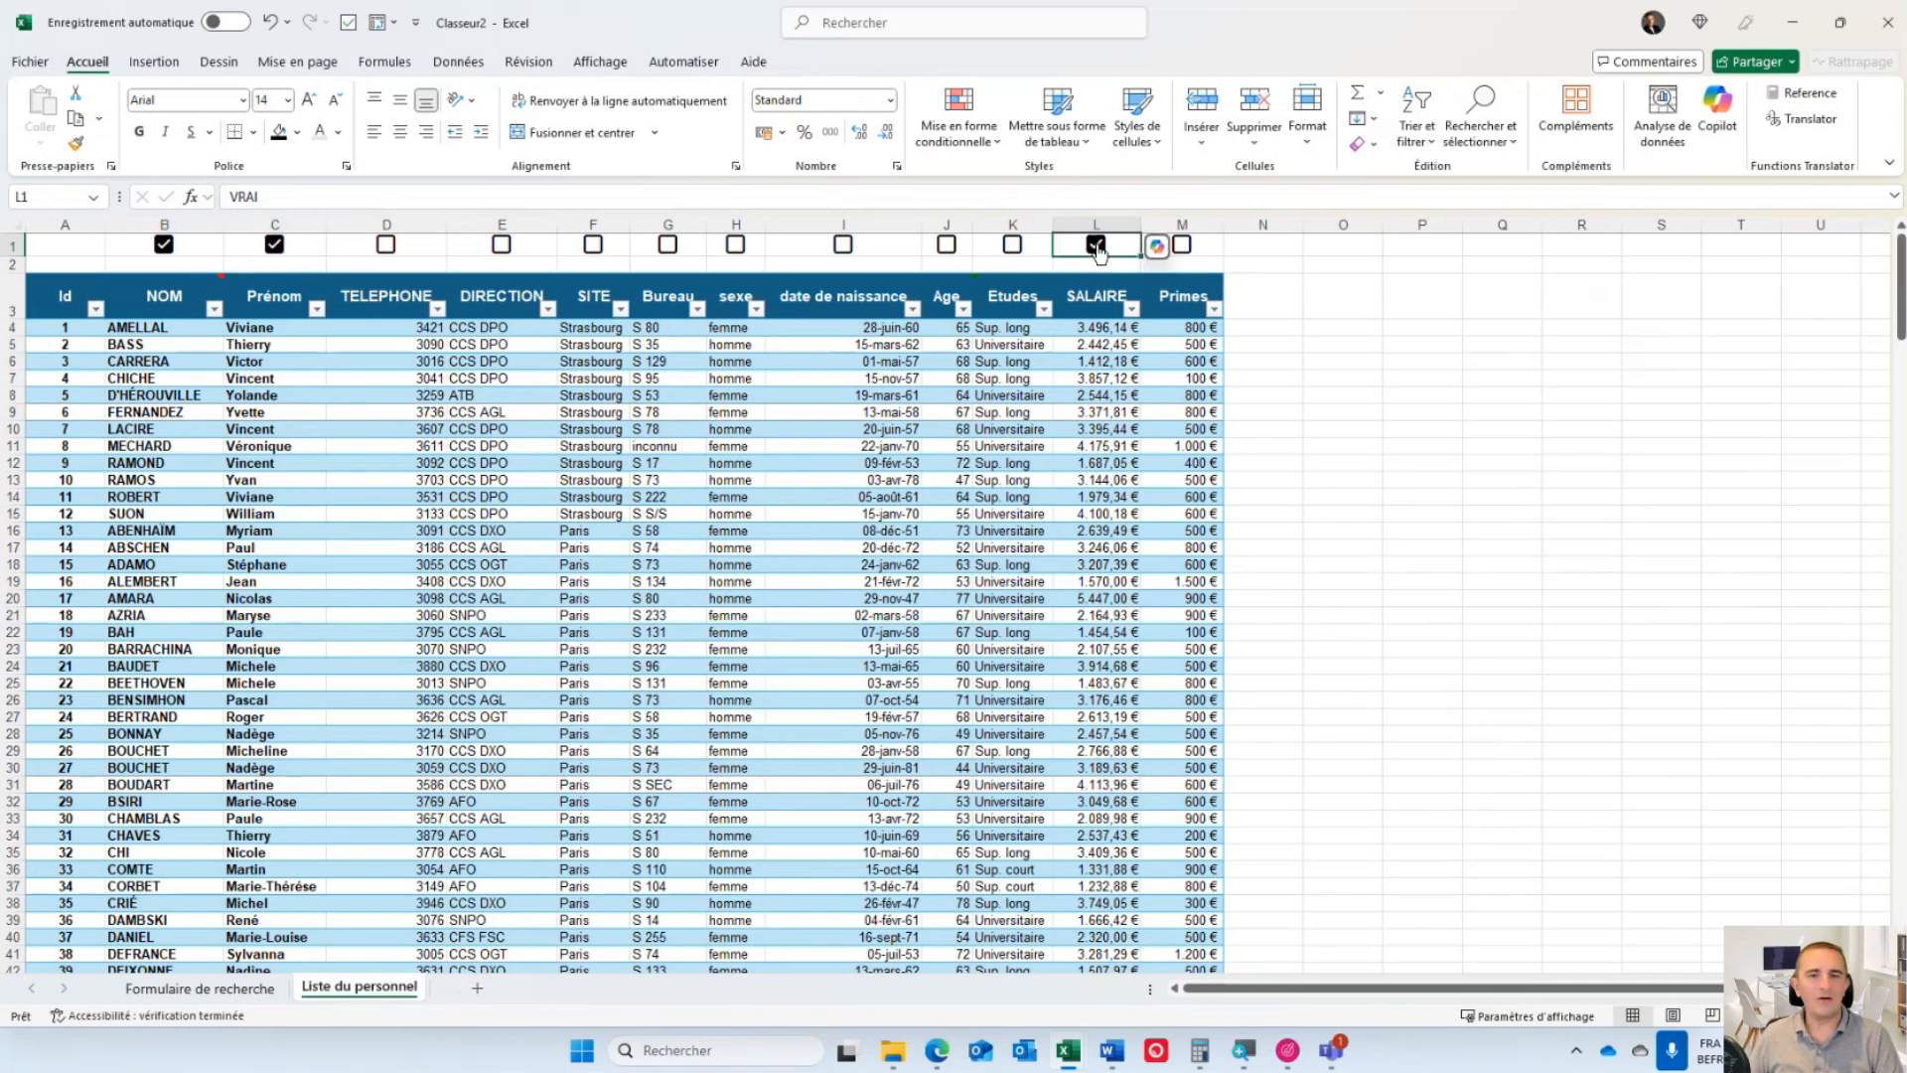
- Delete the header formula from B5 on the Formulaire de recherche sheet
left_click(199, 988)
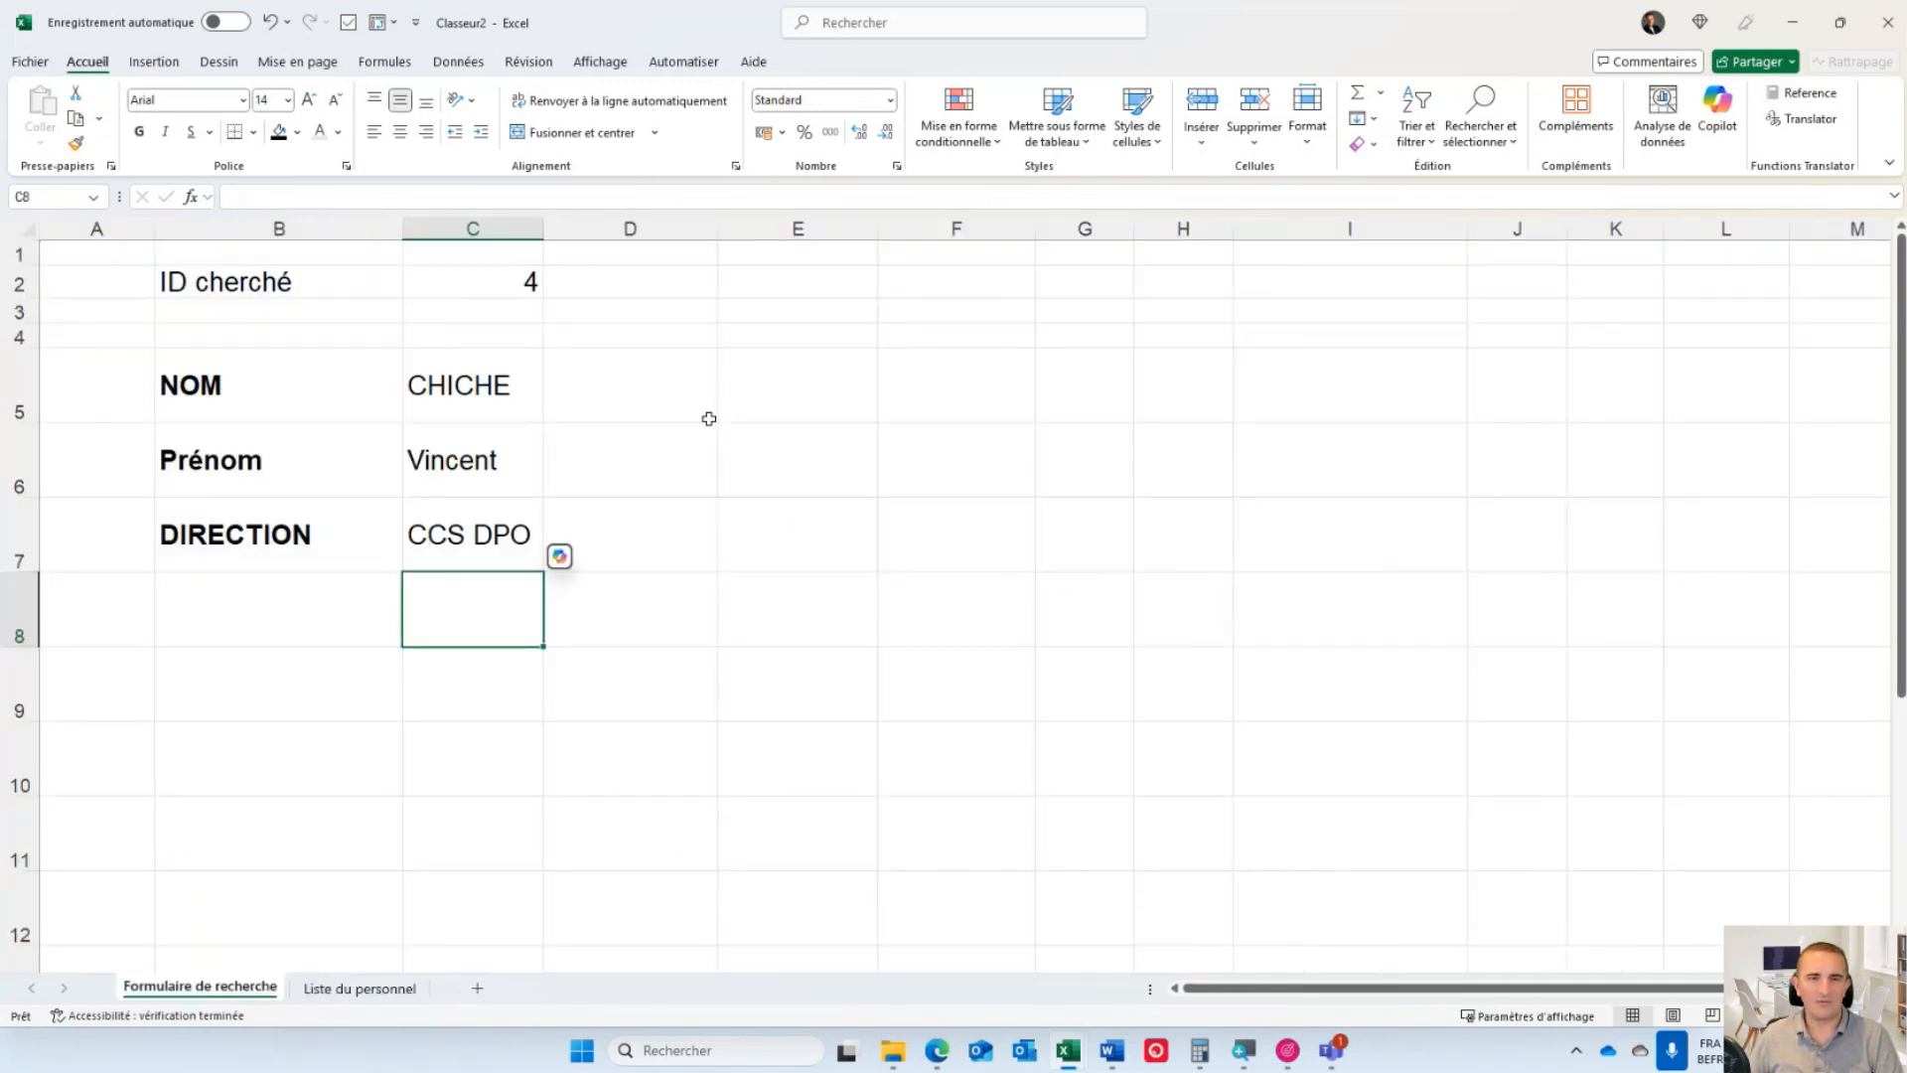
left_click(384, 411)
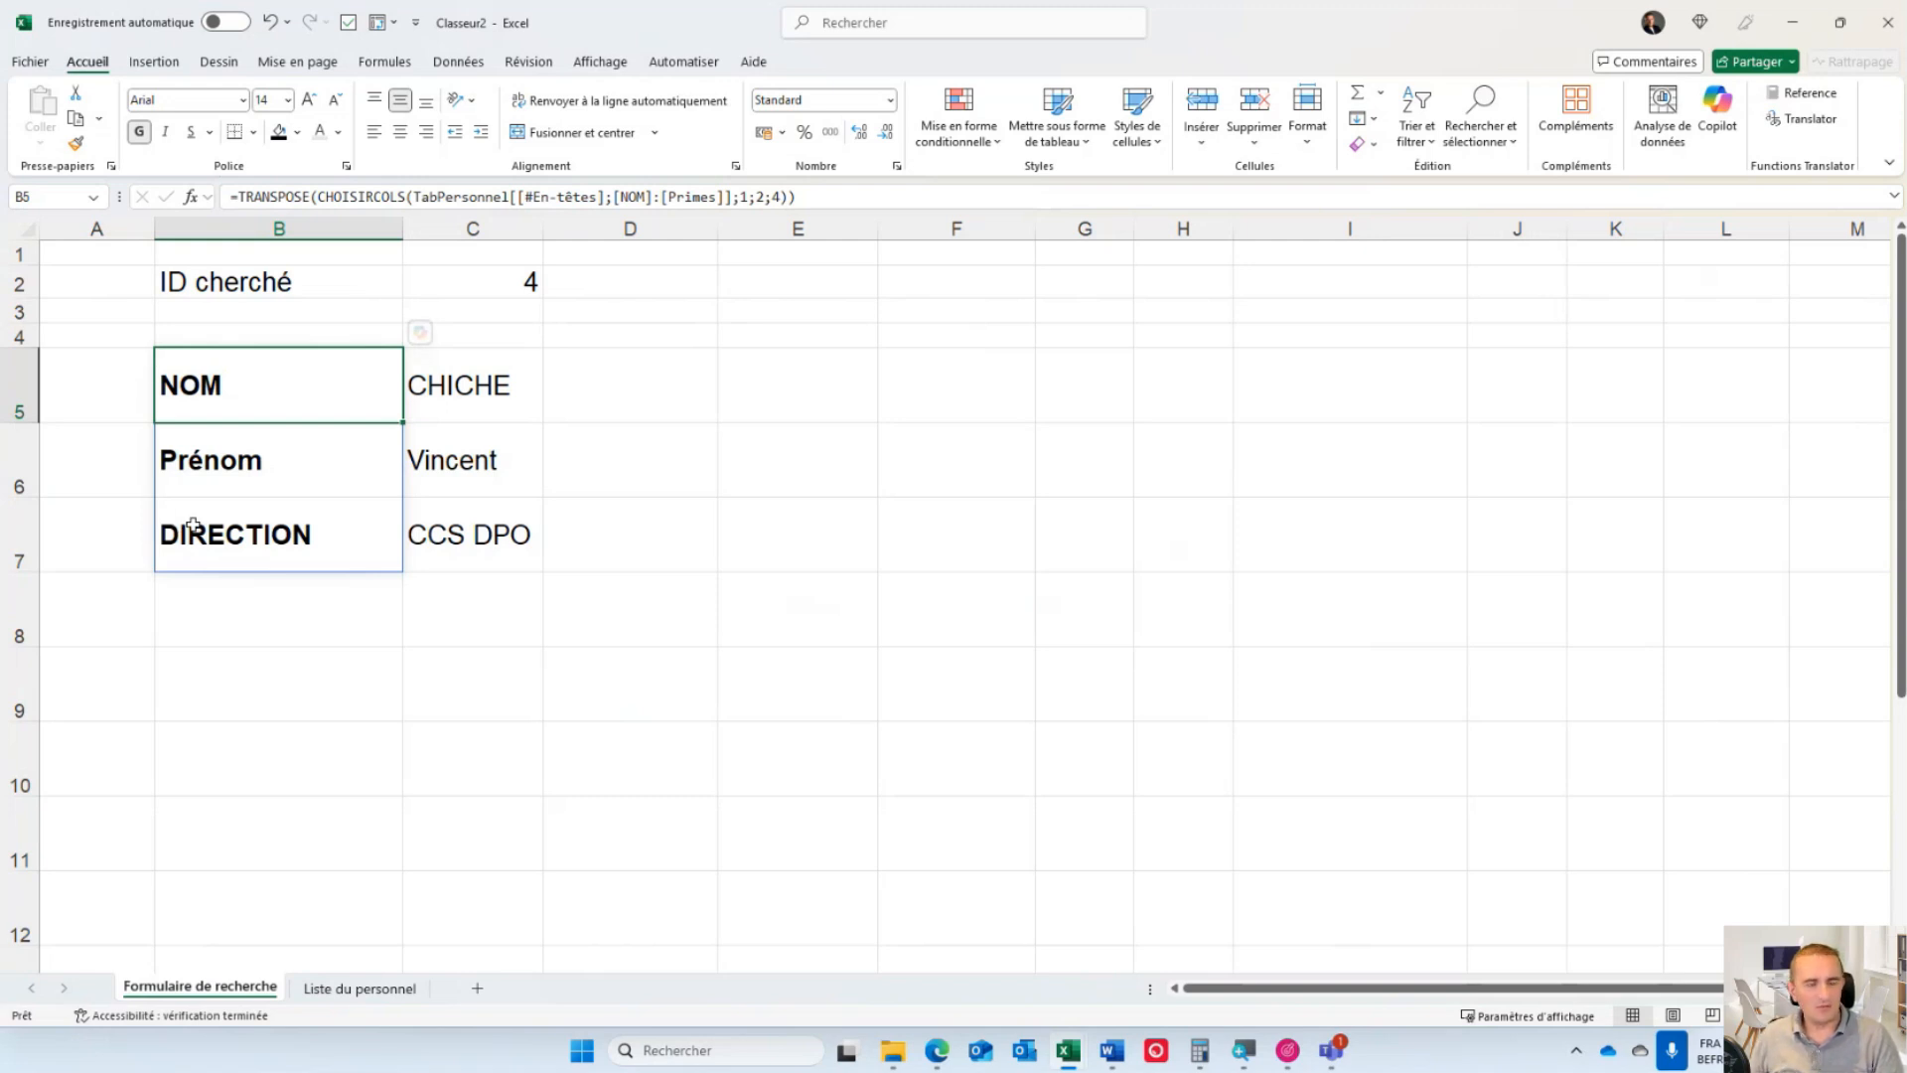
key("Delete")
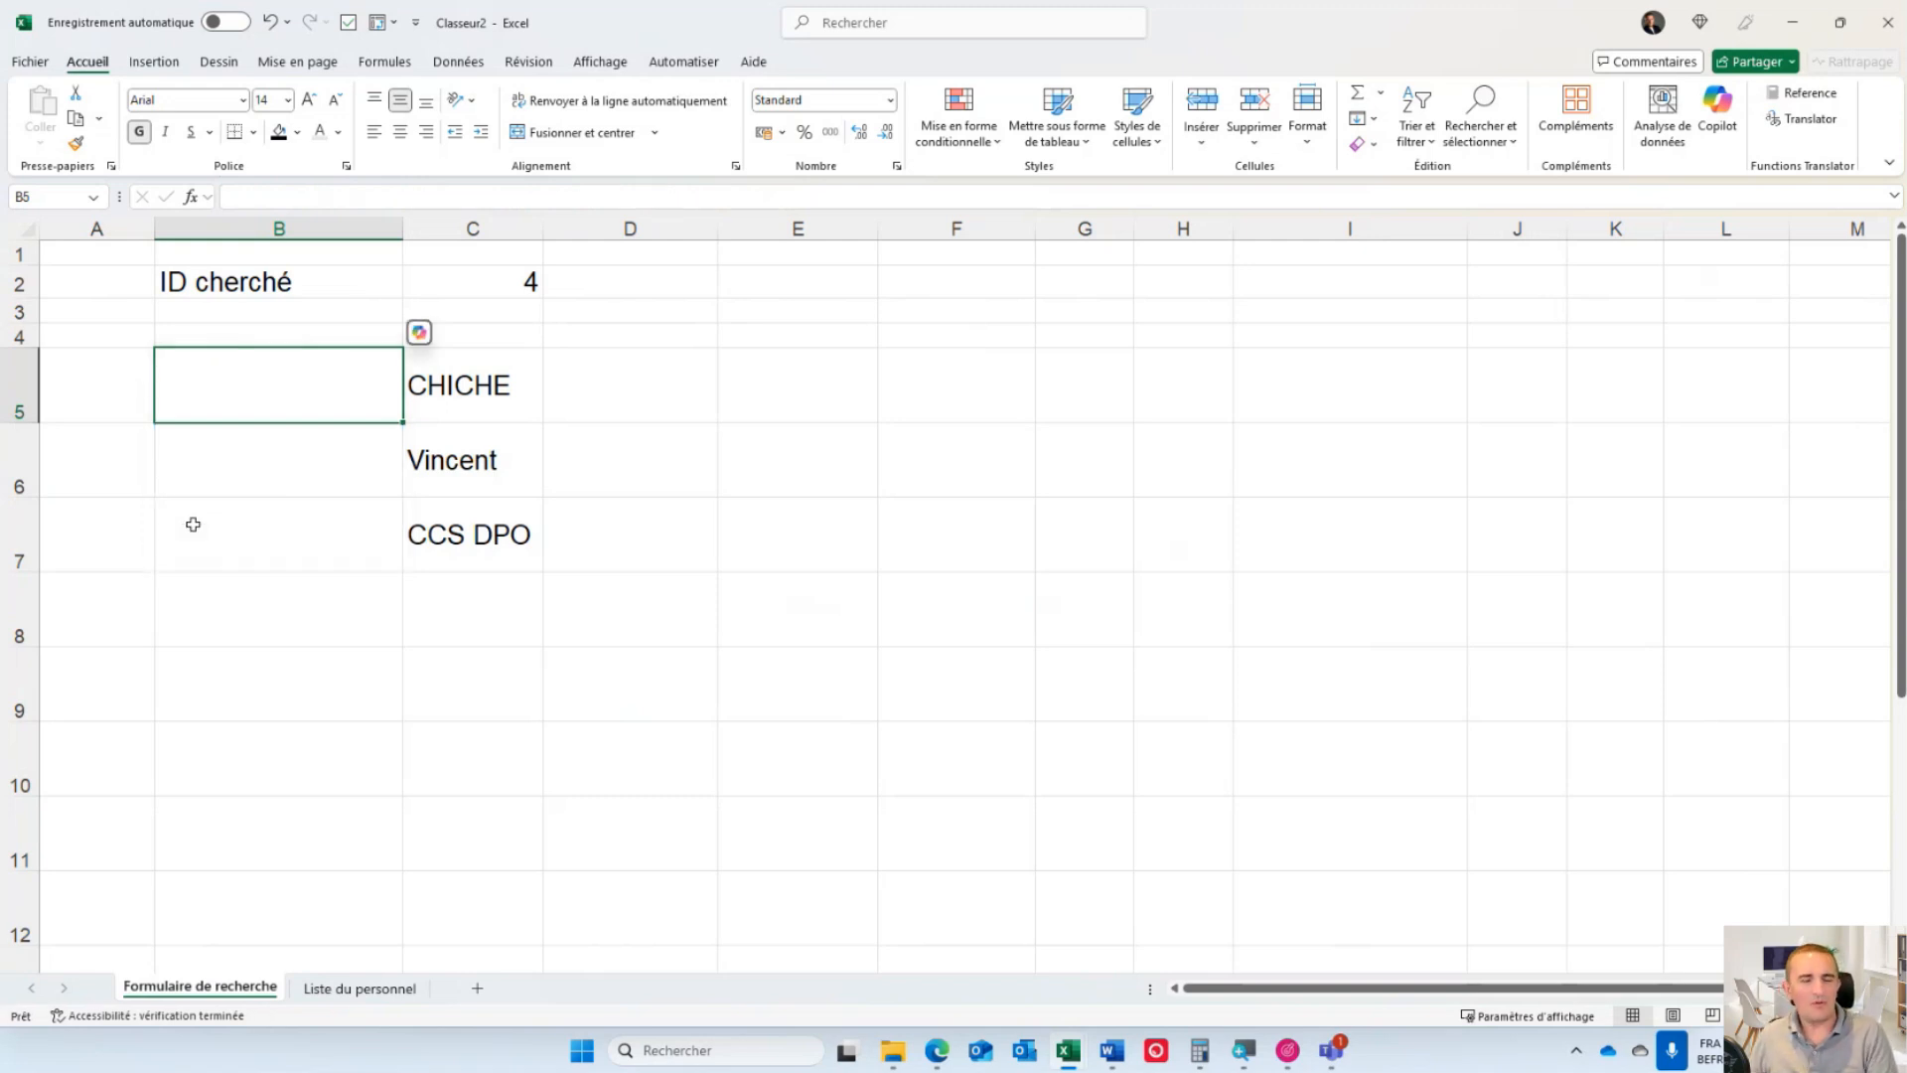
- Write a FILTRE formula in B5 on the table headers NOM to Primes, with the checkboxes 'Liste du personnel'!B1:M1 as the include argument
type("=filt")
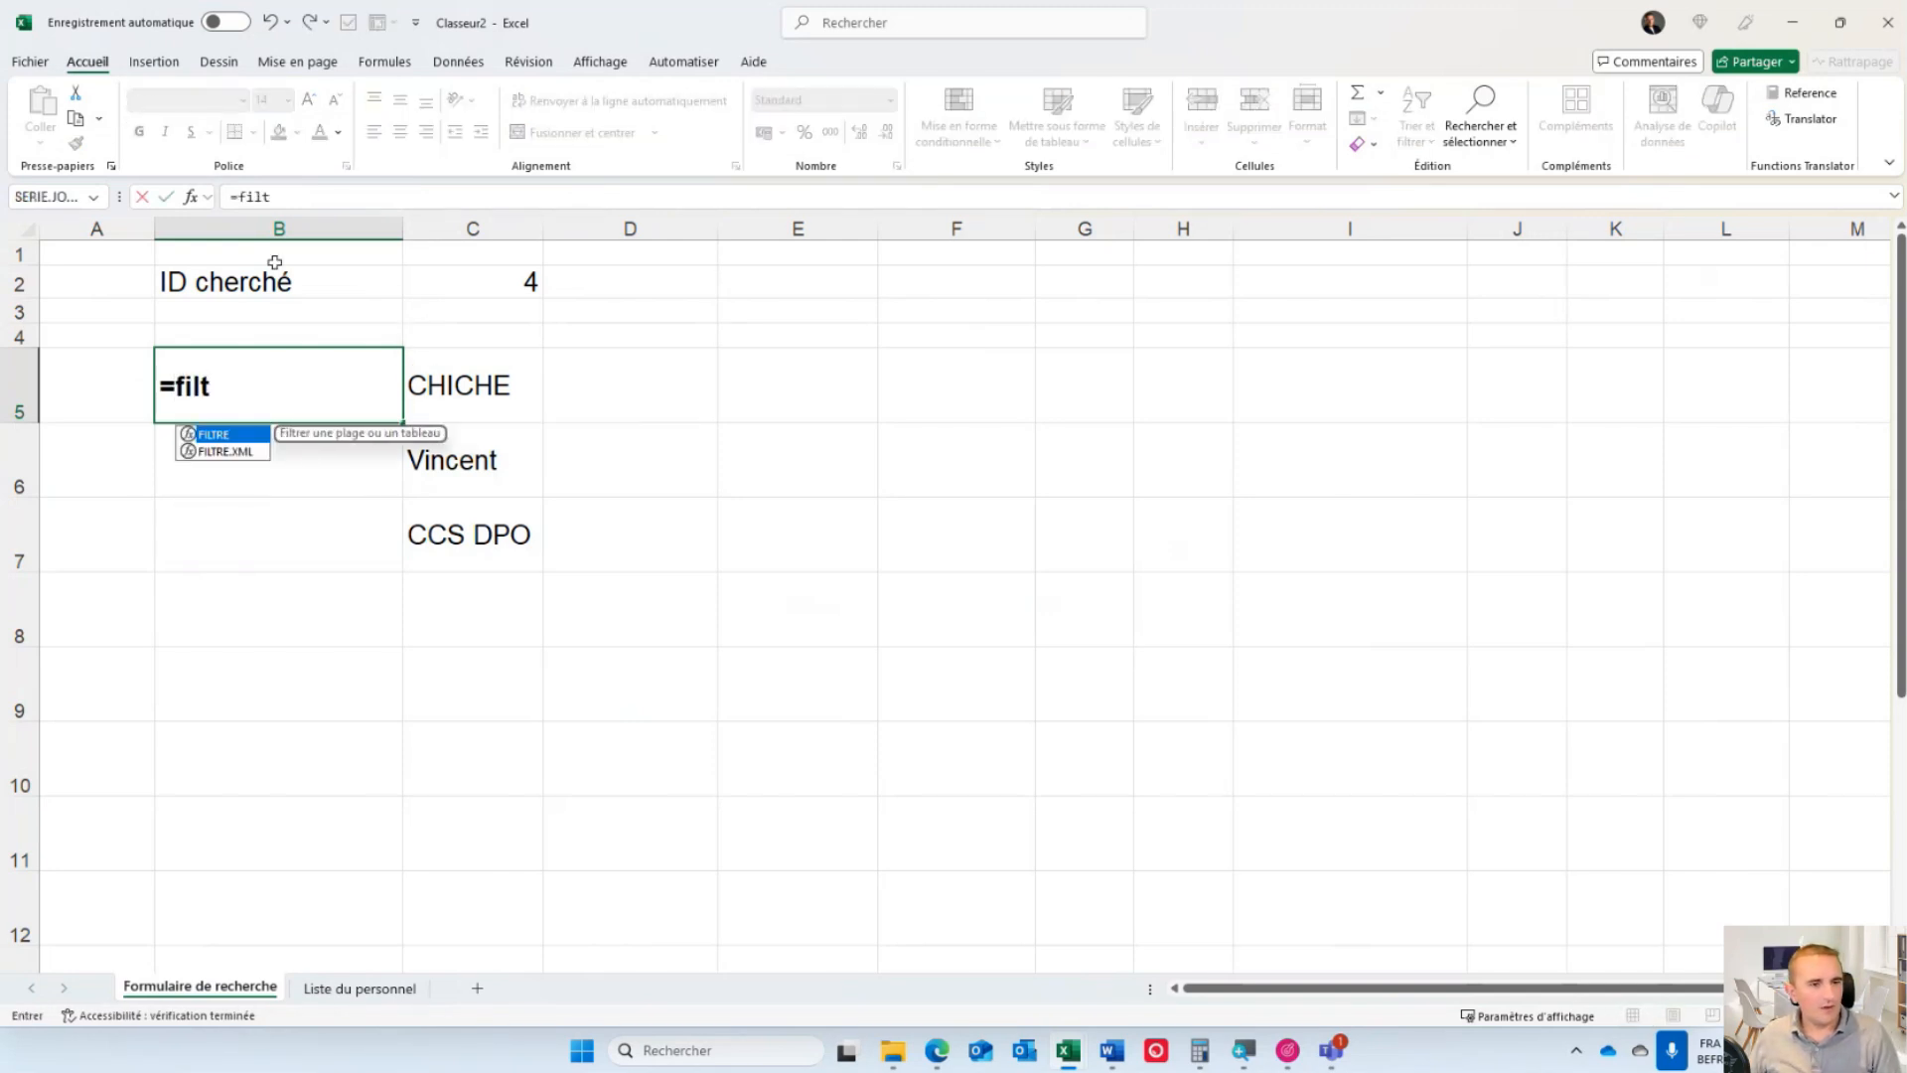
double_click(226, 435)
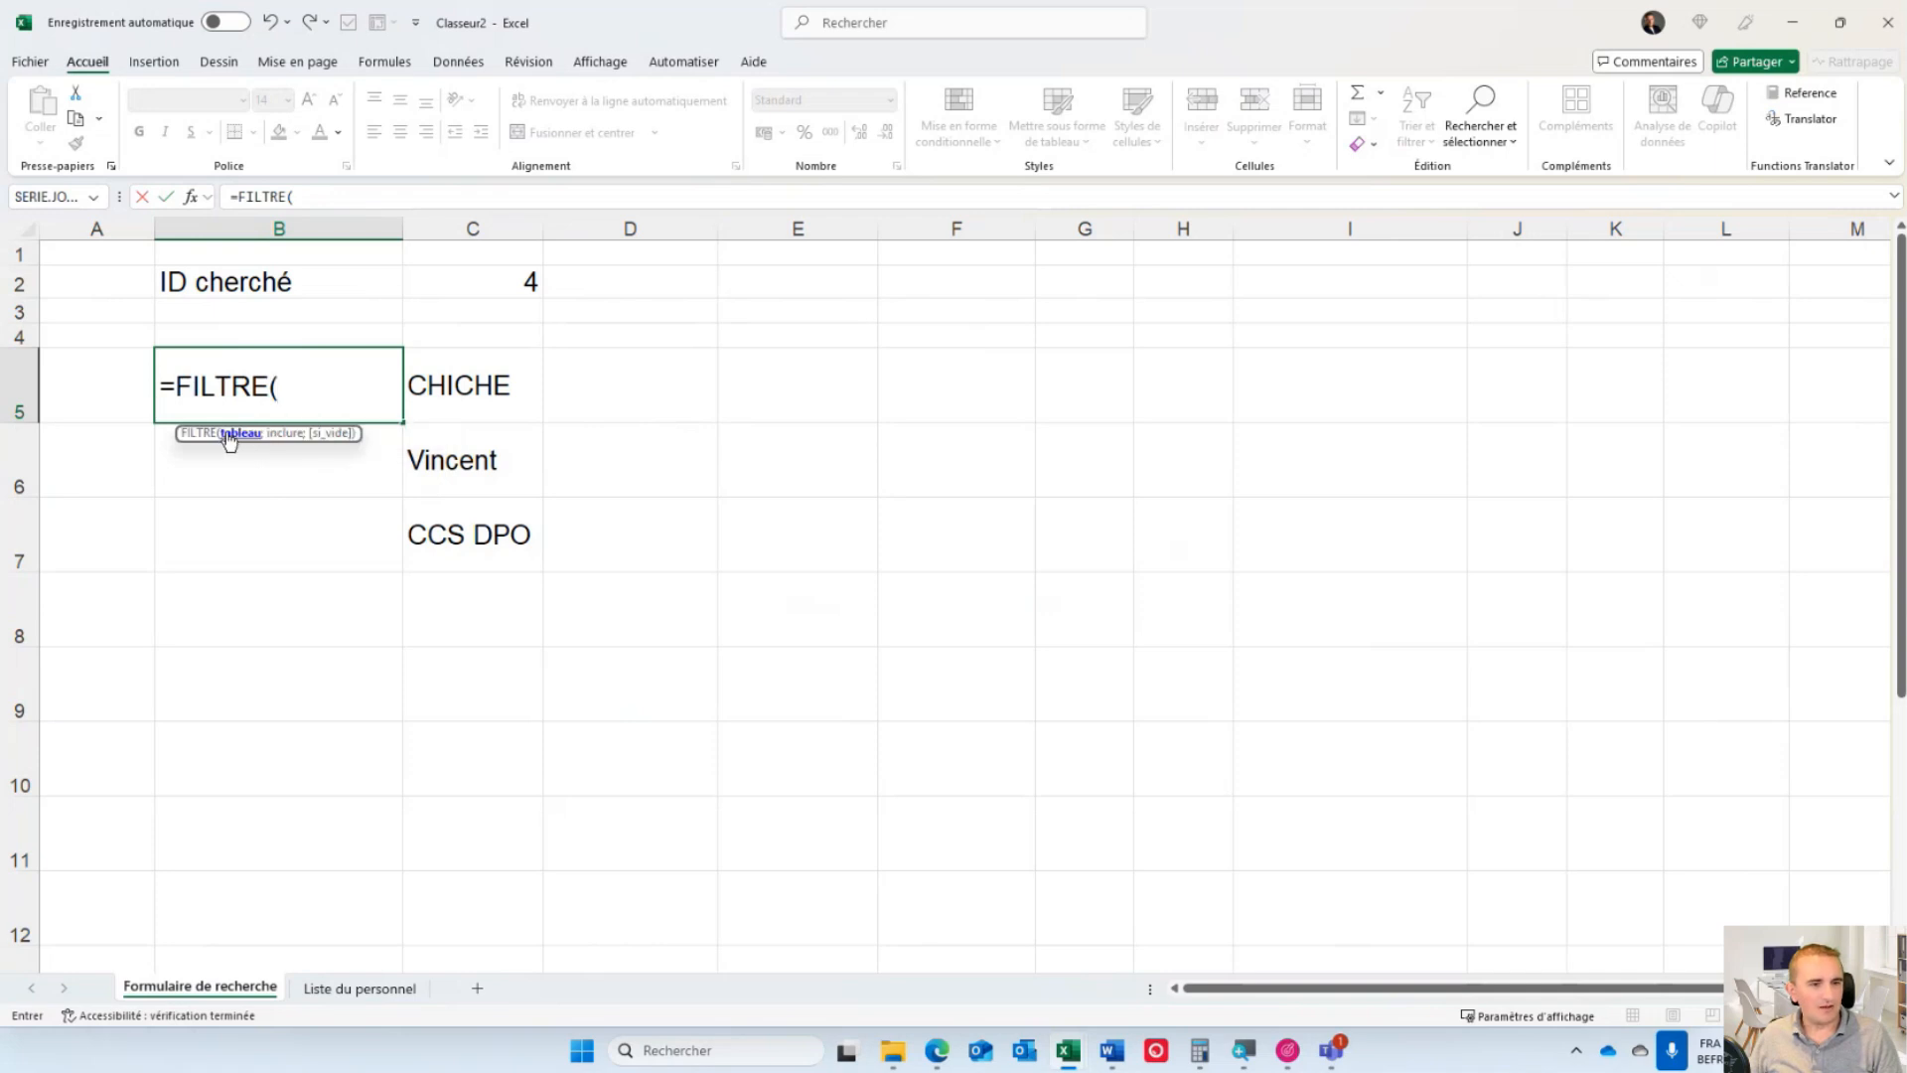
left_click(363, 989)
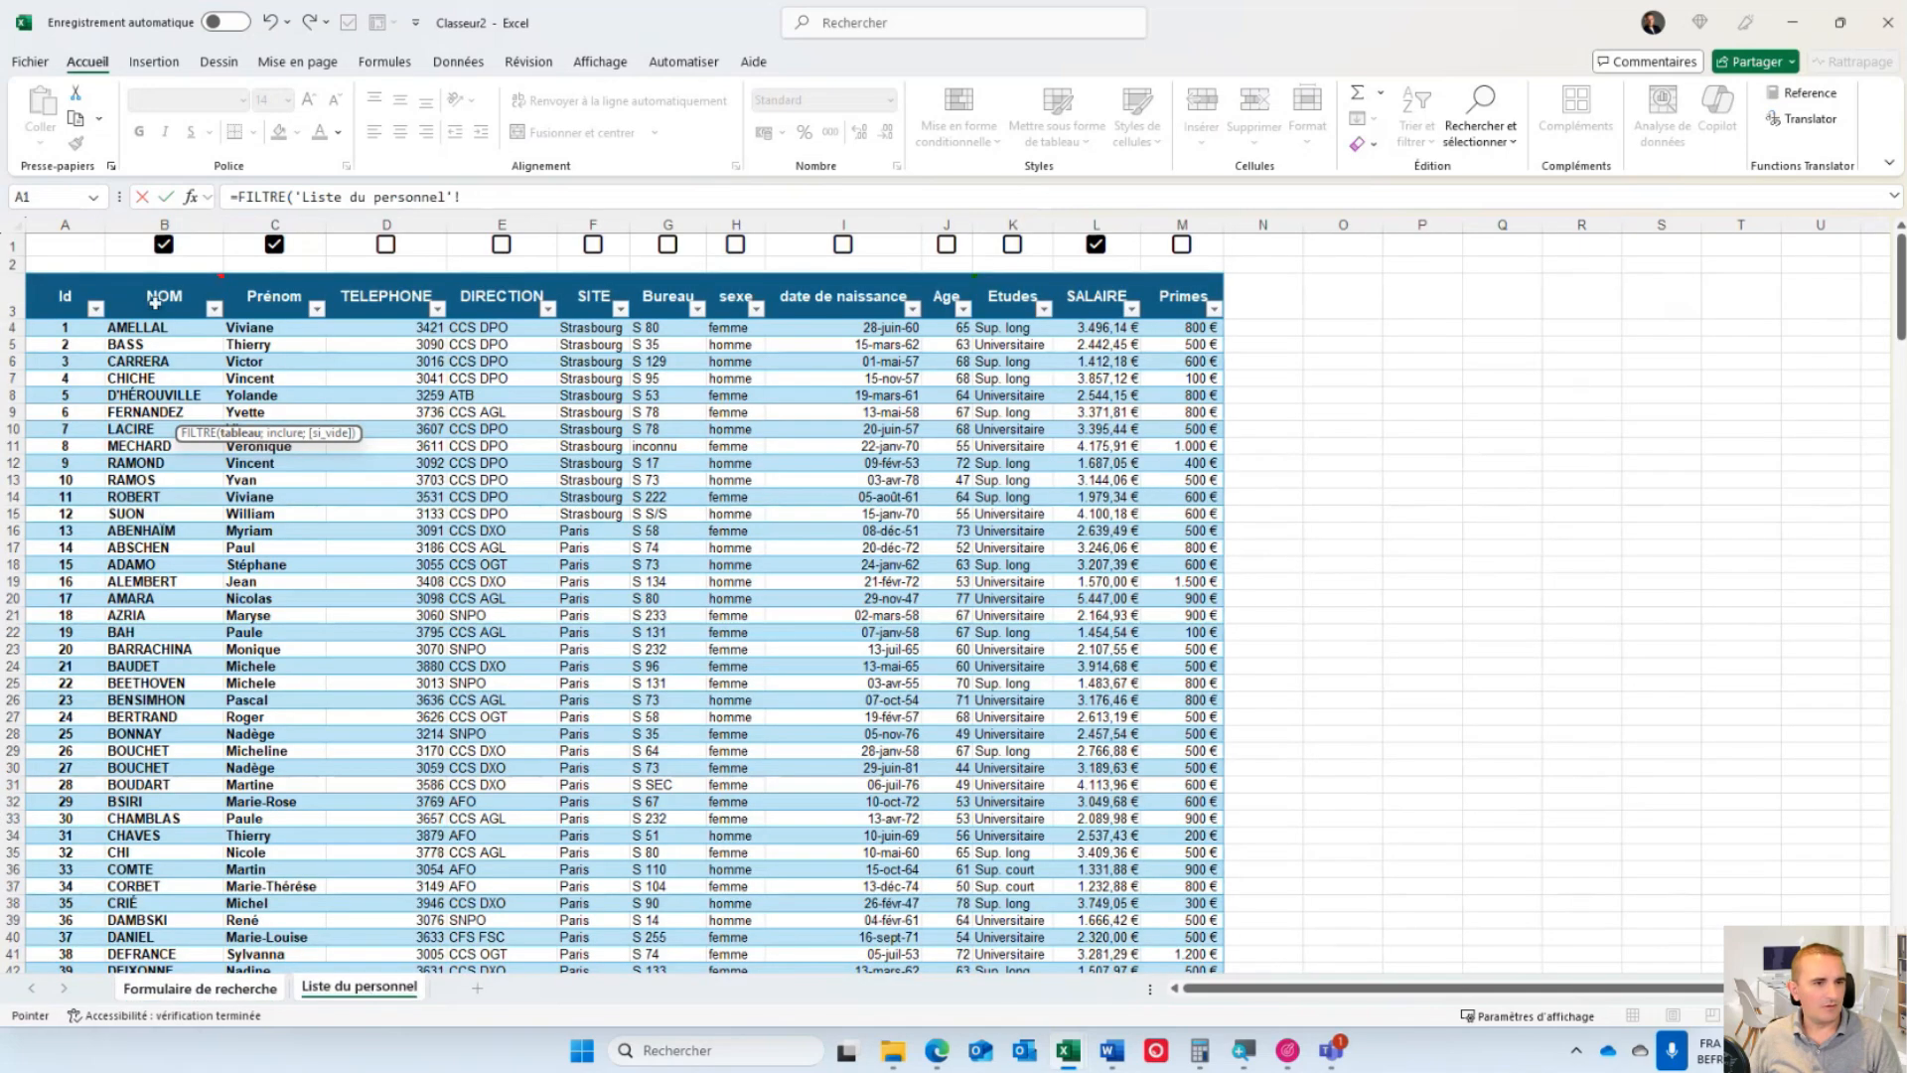
left_click_drag(139, 296, 1172, 298)
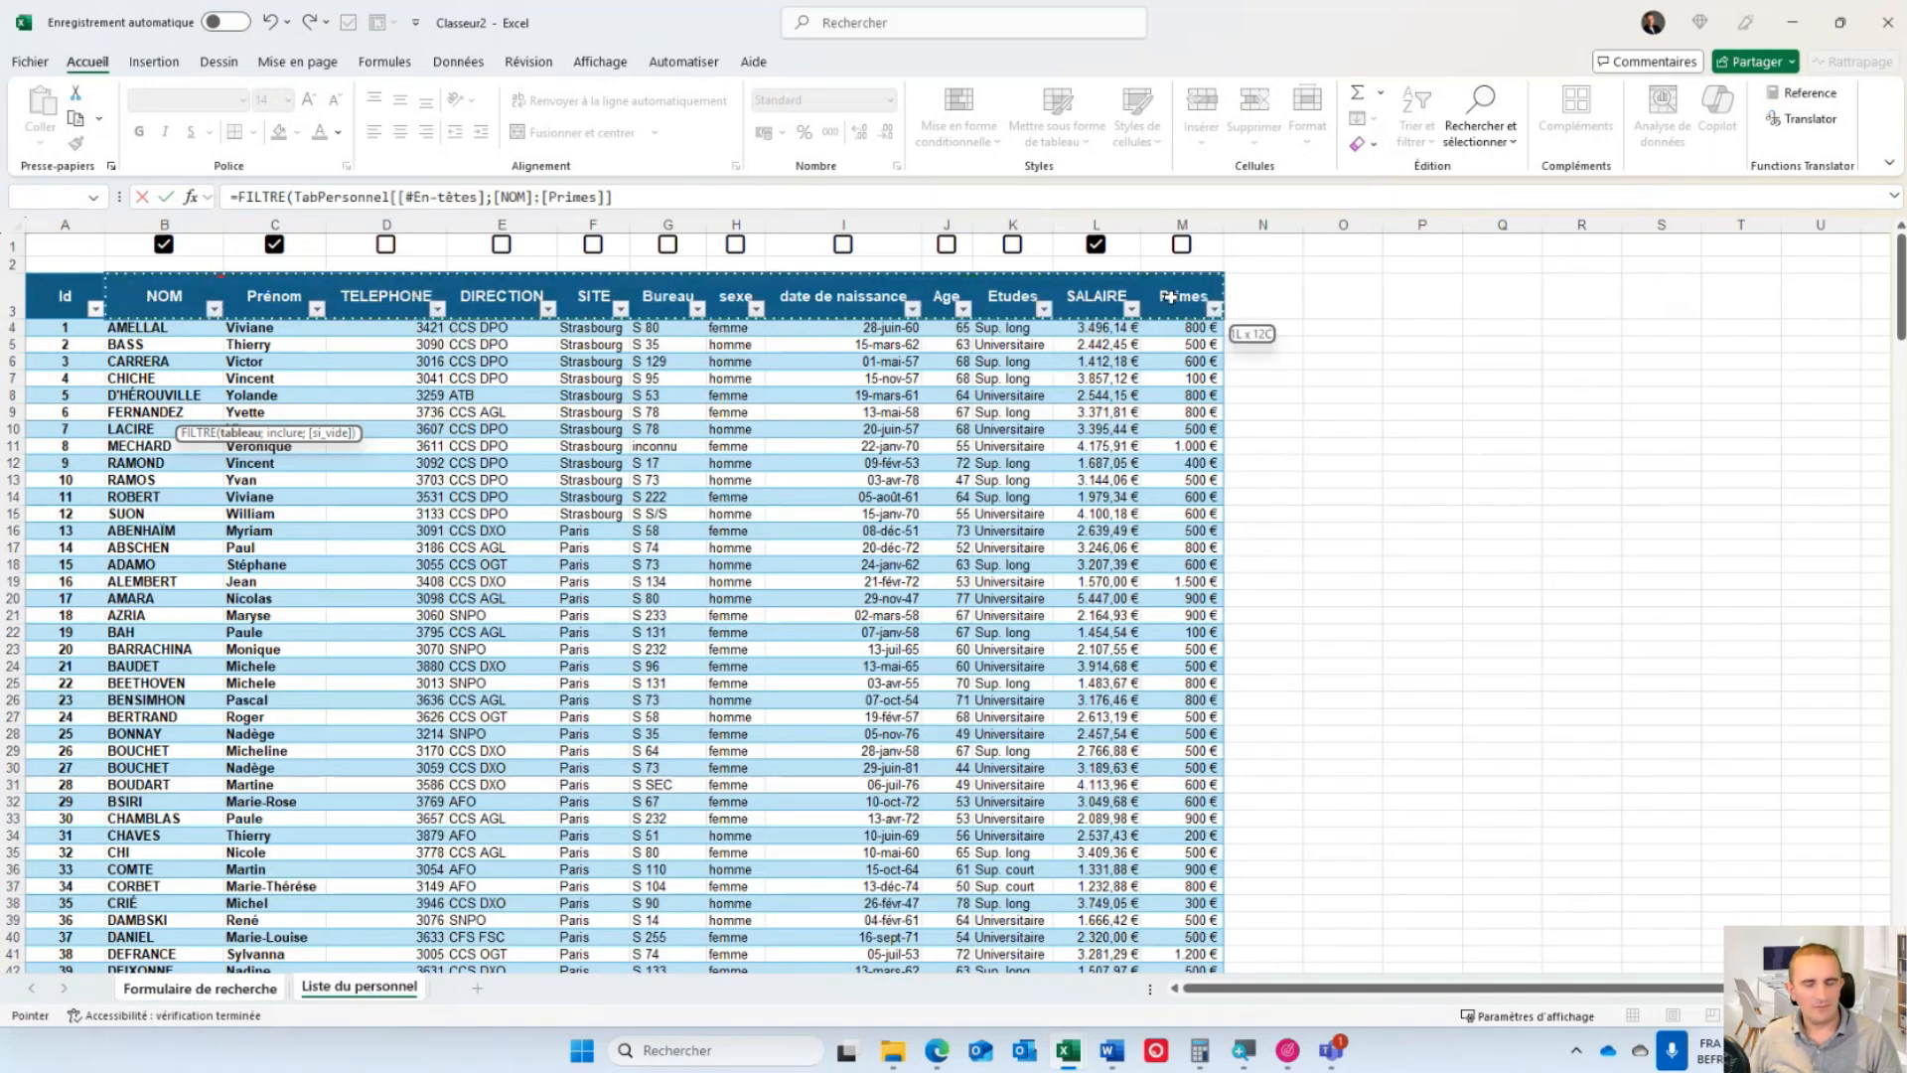
type(";")
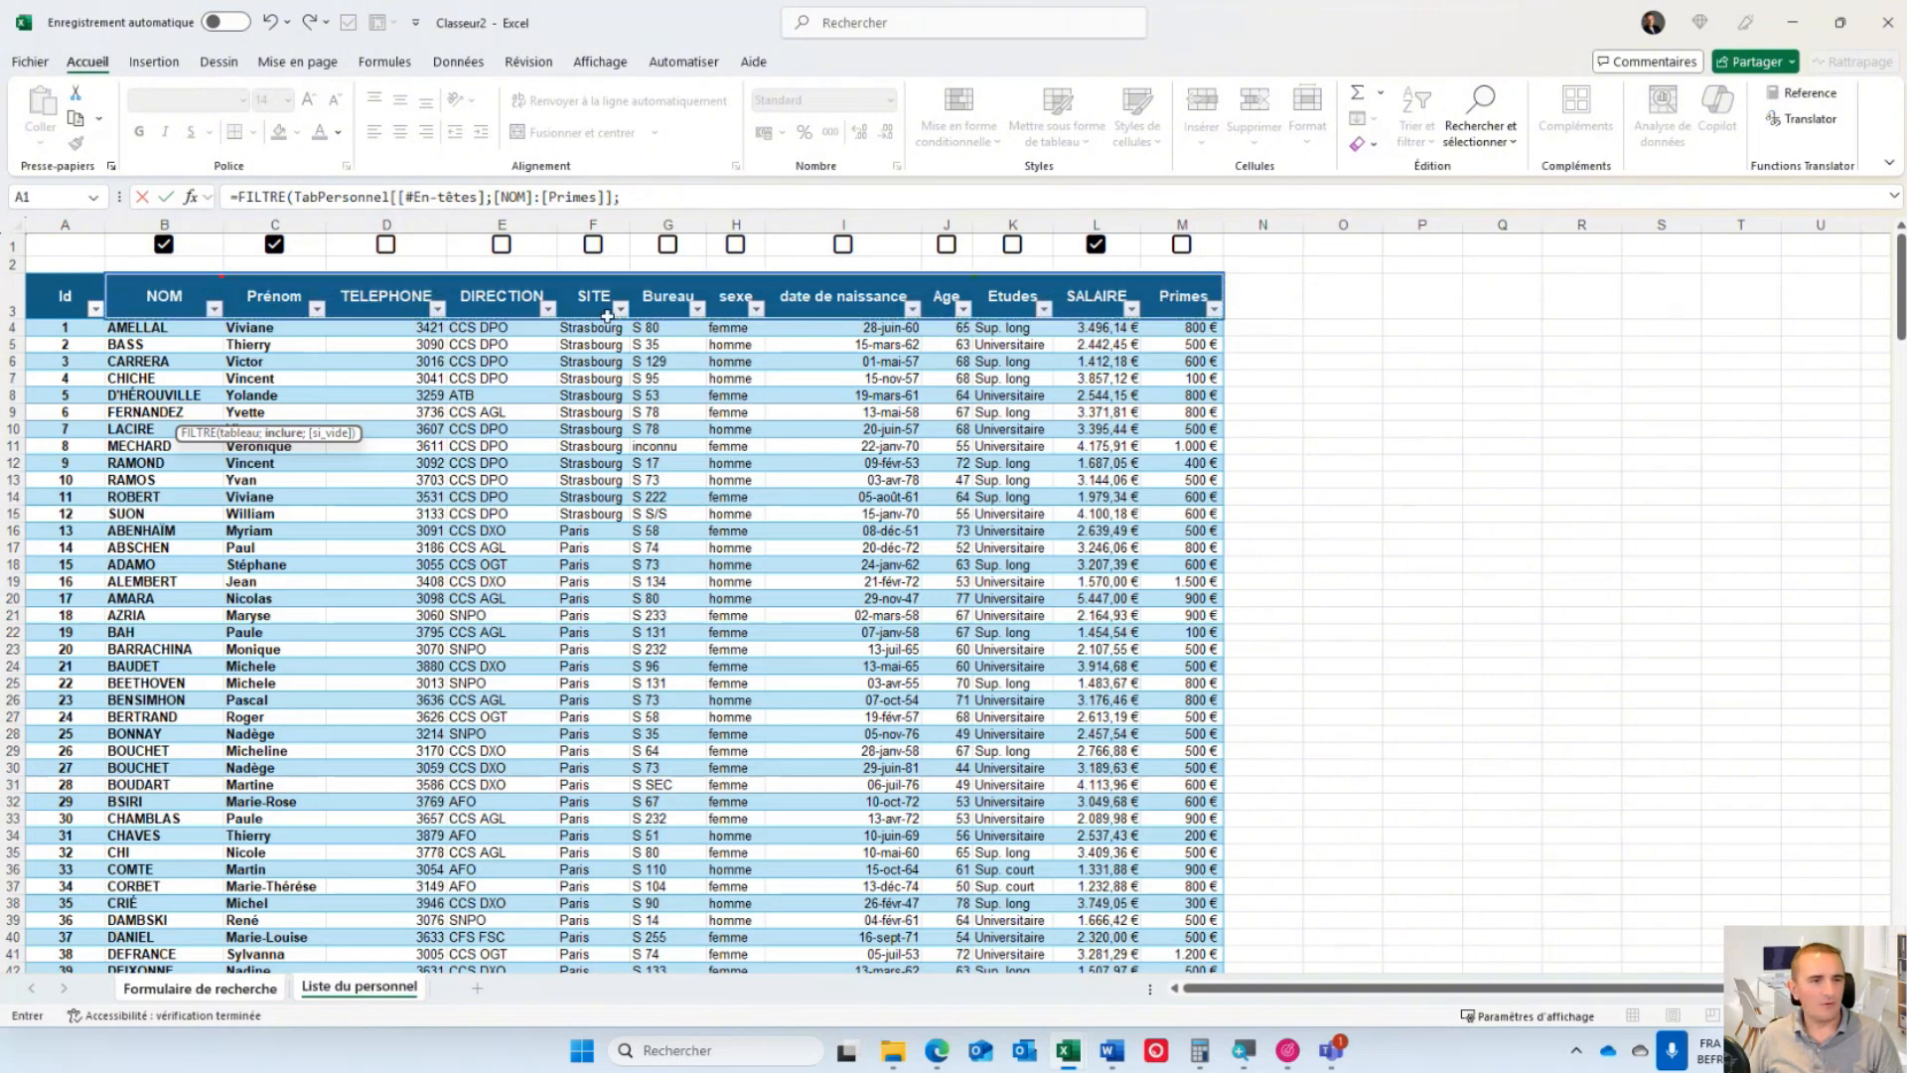
left_click_drag(132, 245, 380, 256)
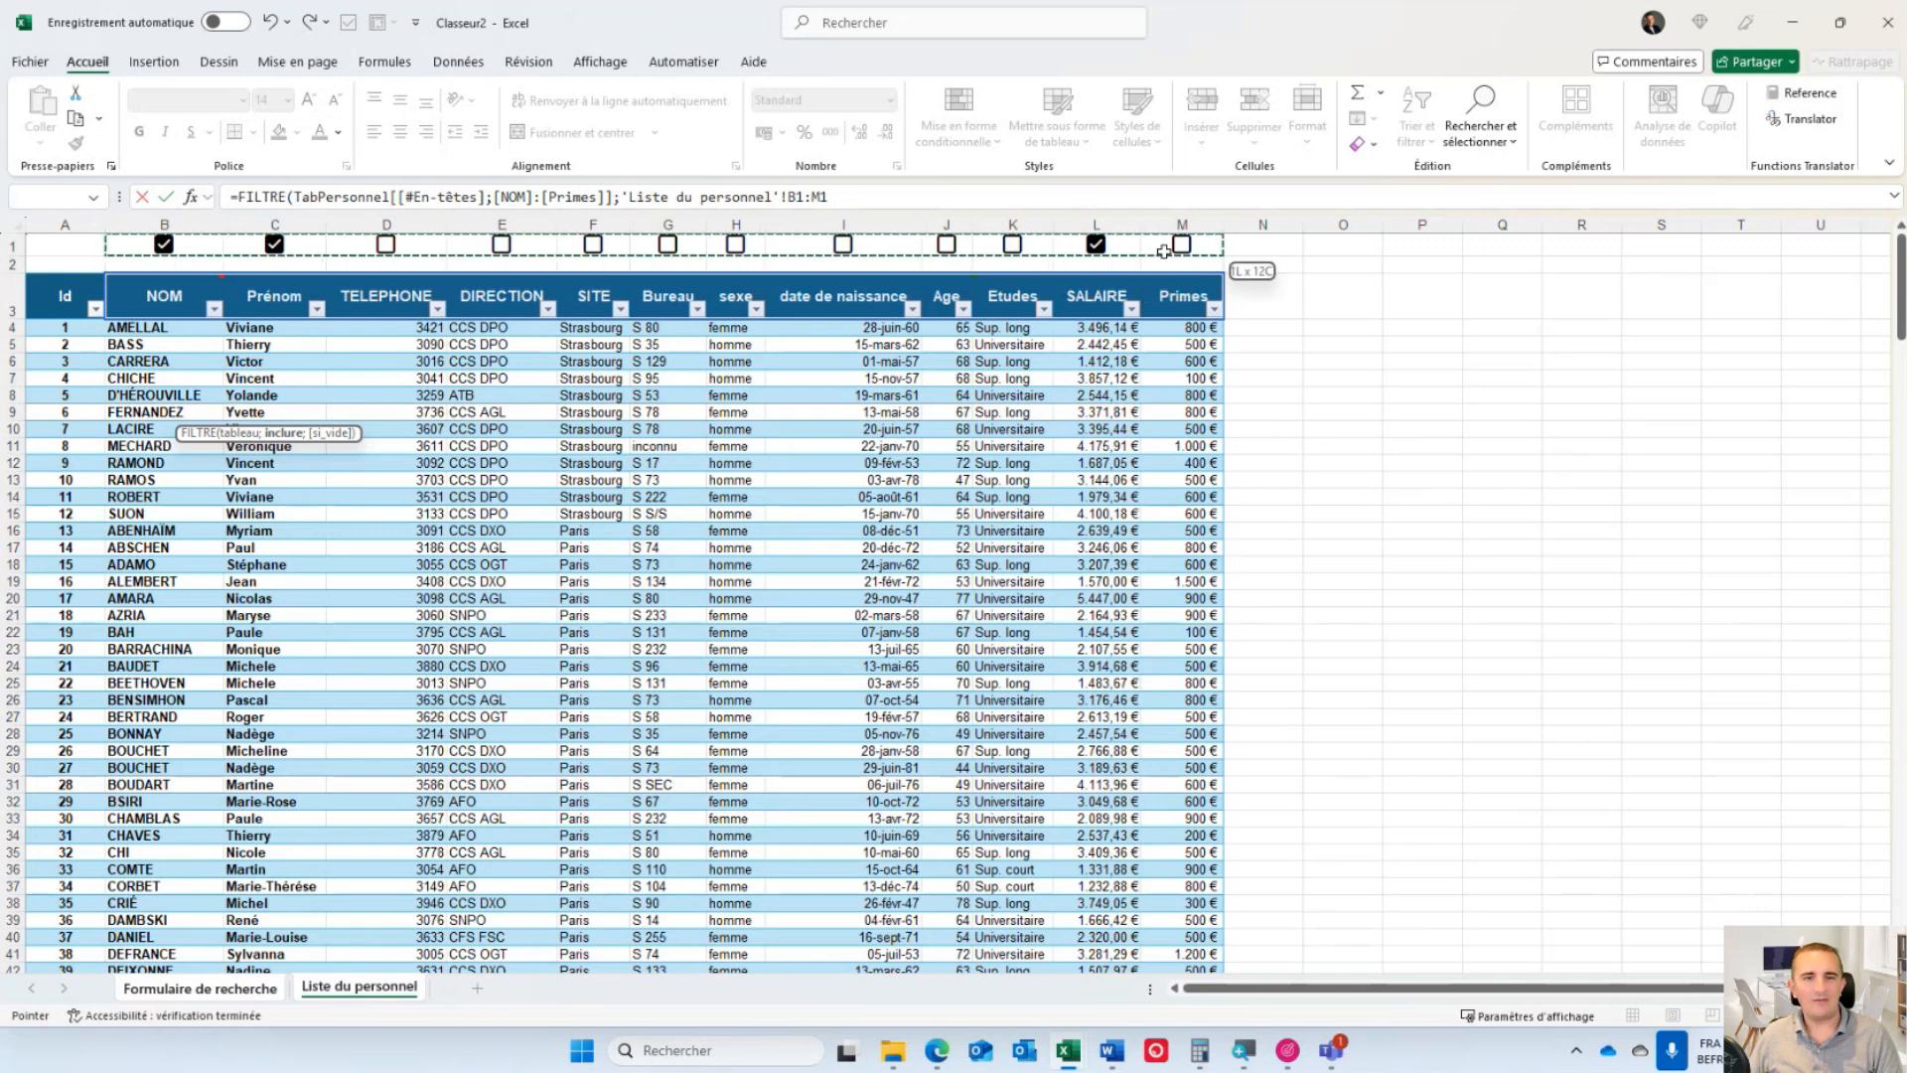
left_click_drag(1164, 251, 1163, 251)
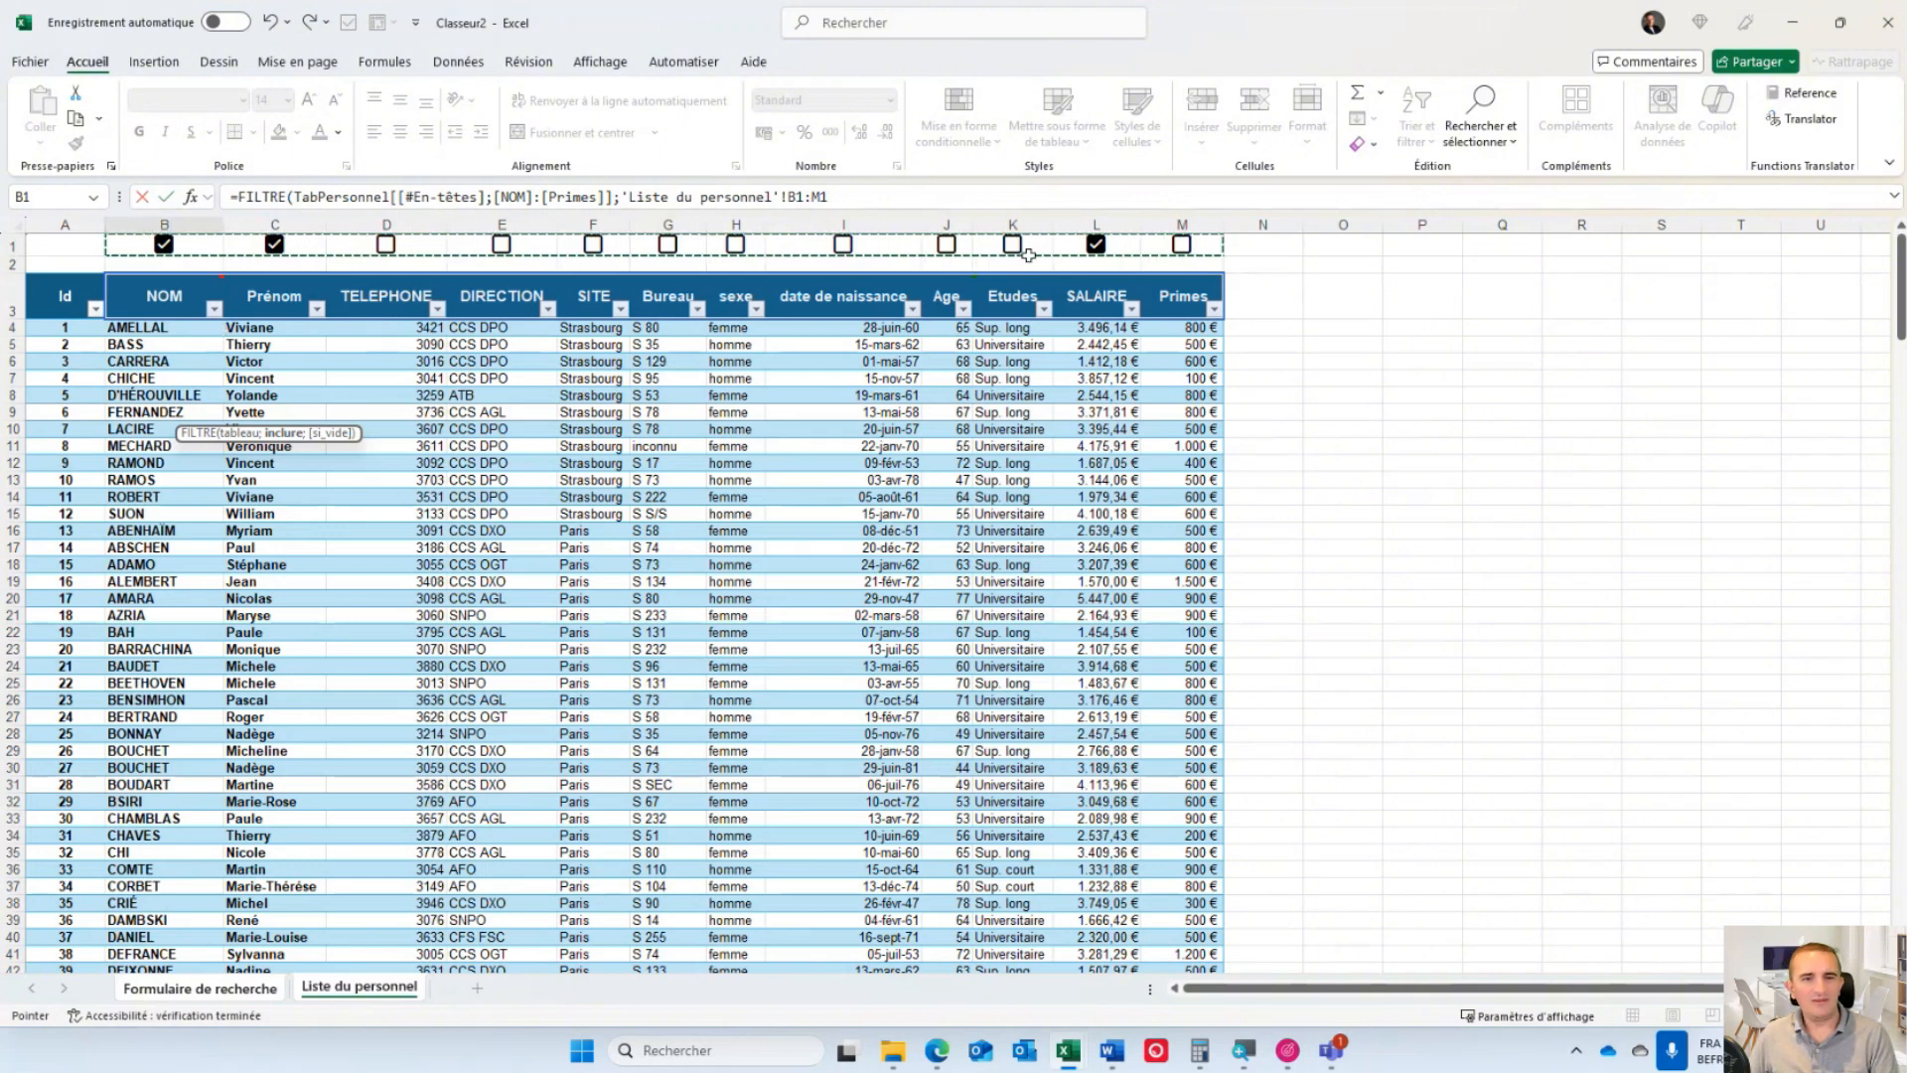
type(")")
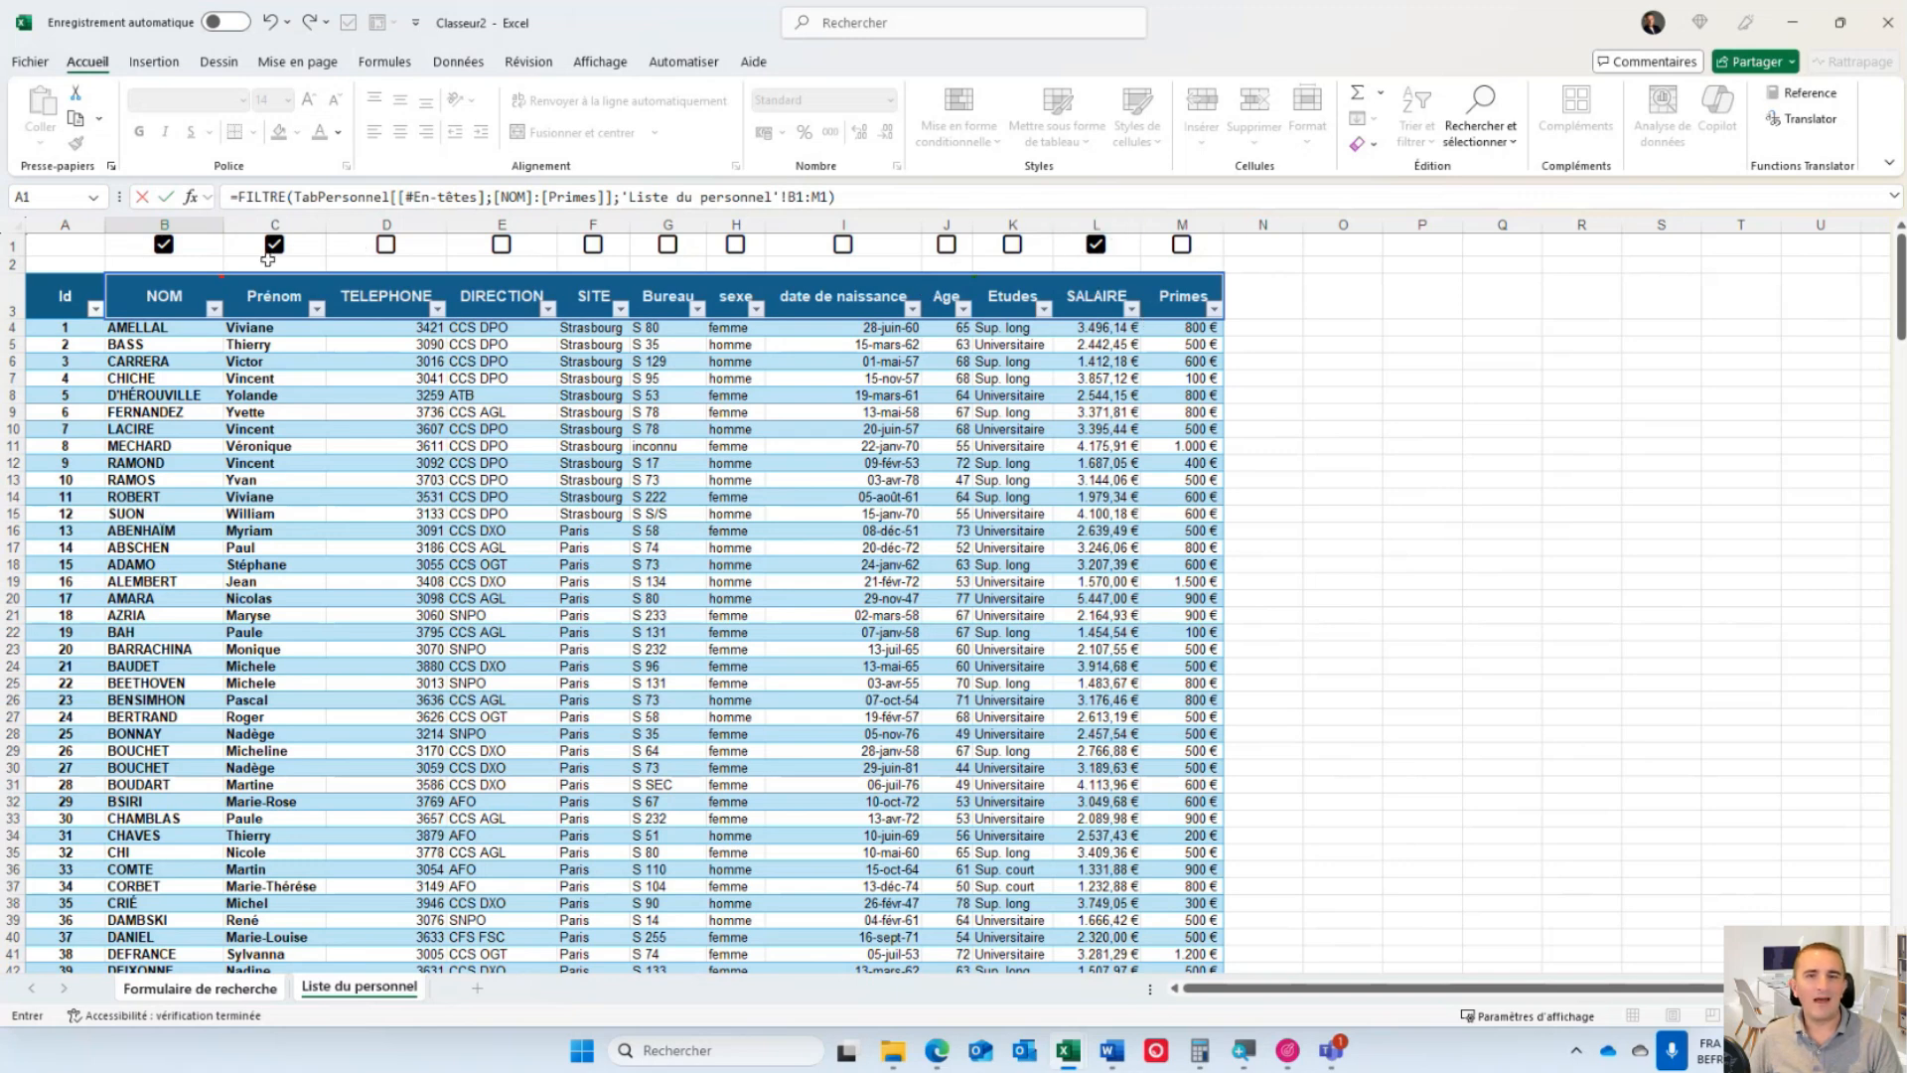
- Wrap the FILTRE formula in B5 in TRANSPOSE to list the ticked headers vertically
left_click(241, 196)
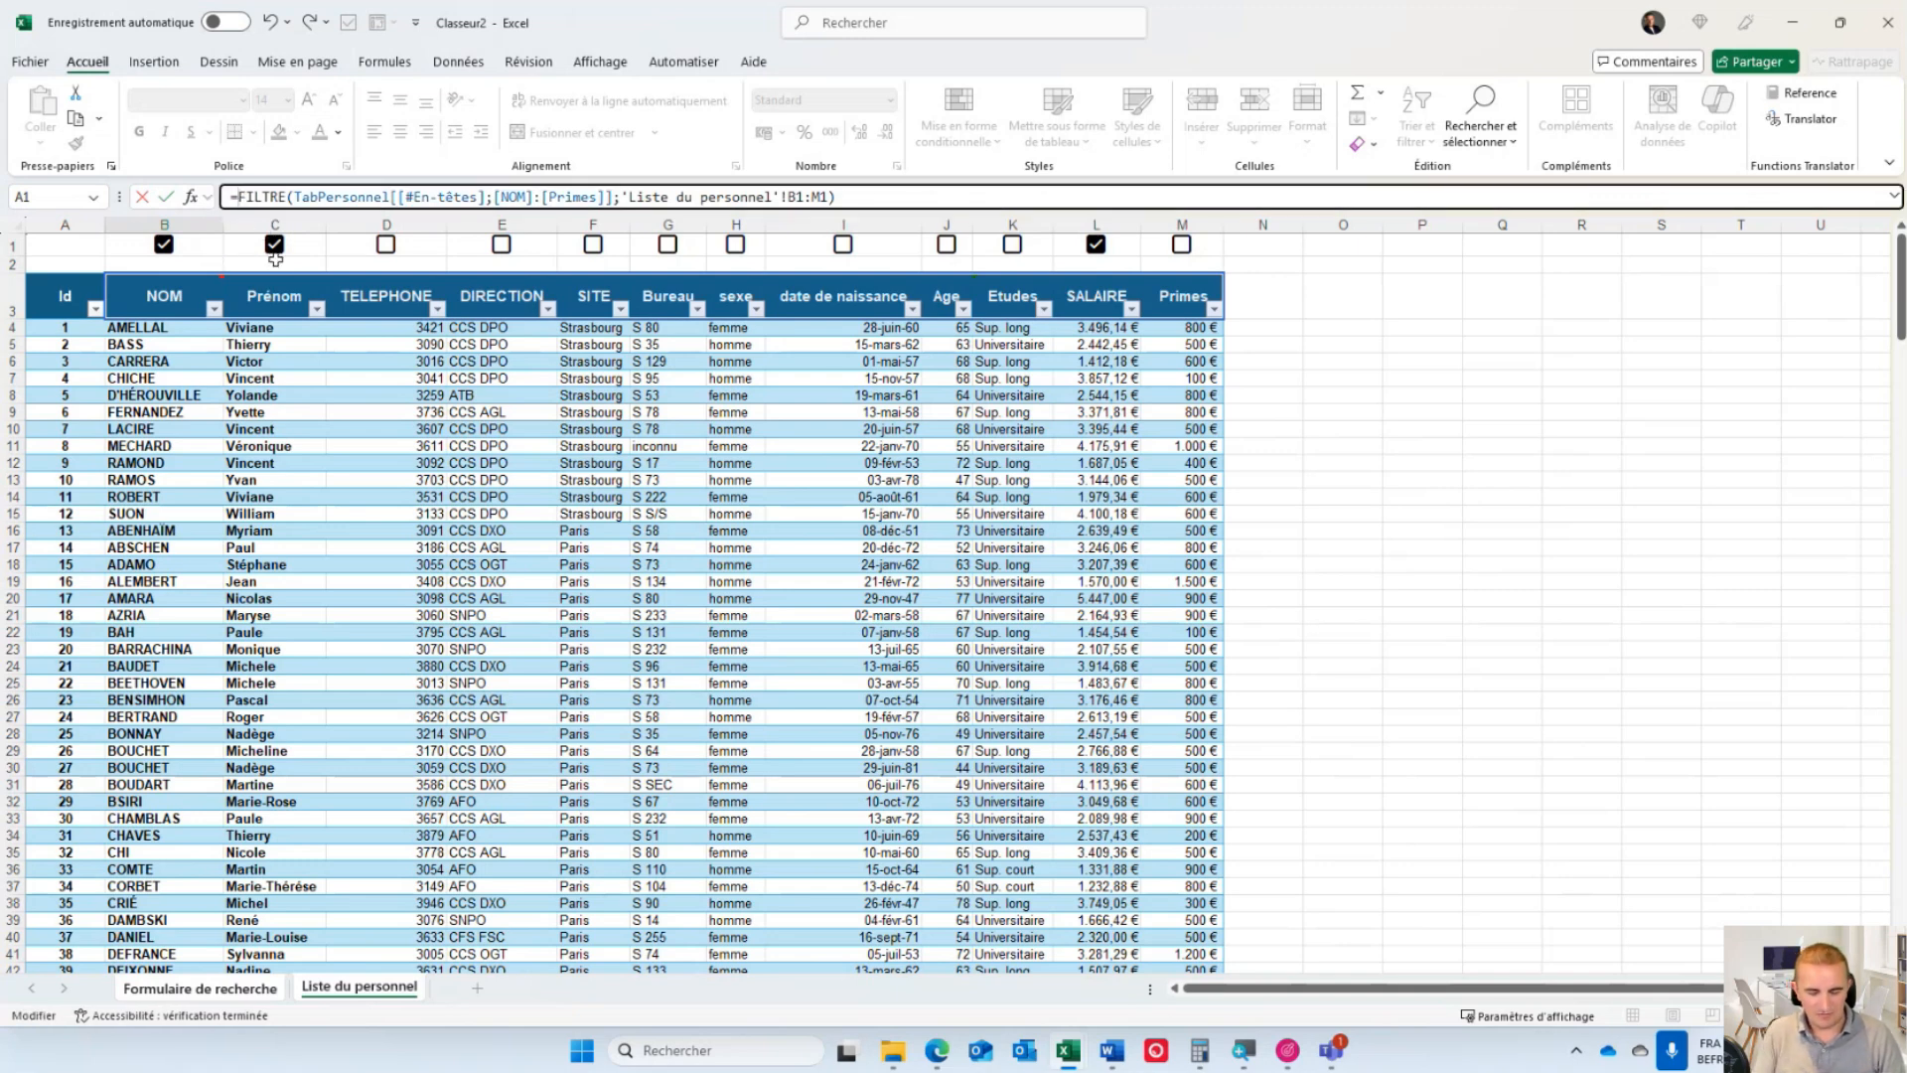
type("transpose(")
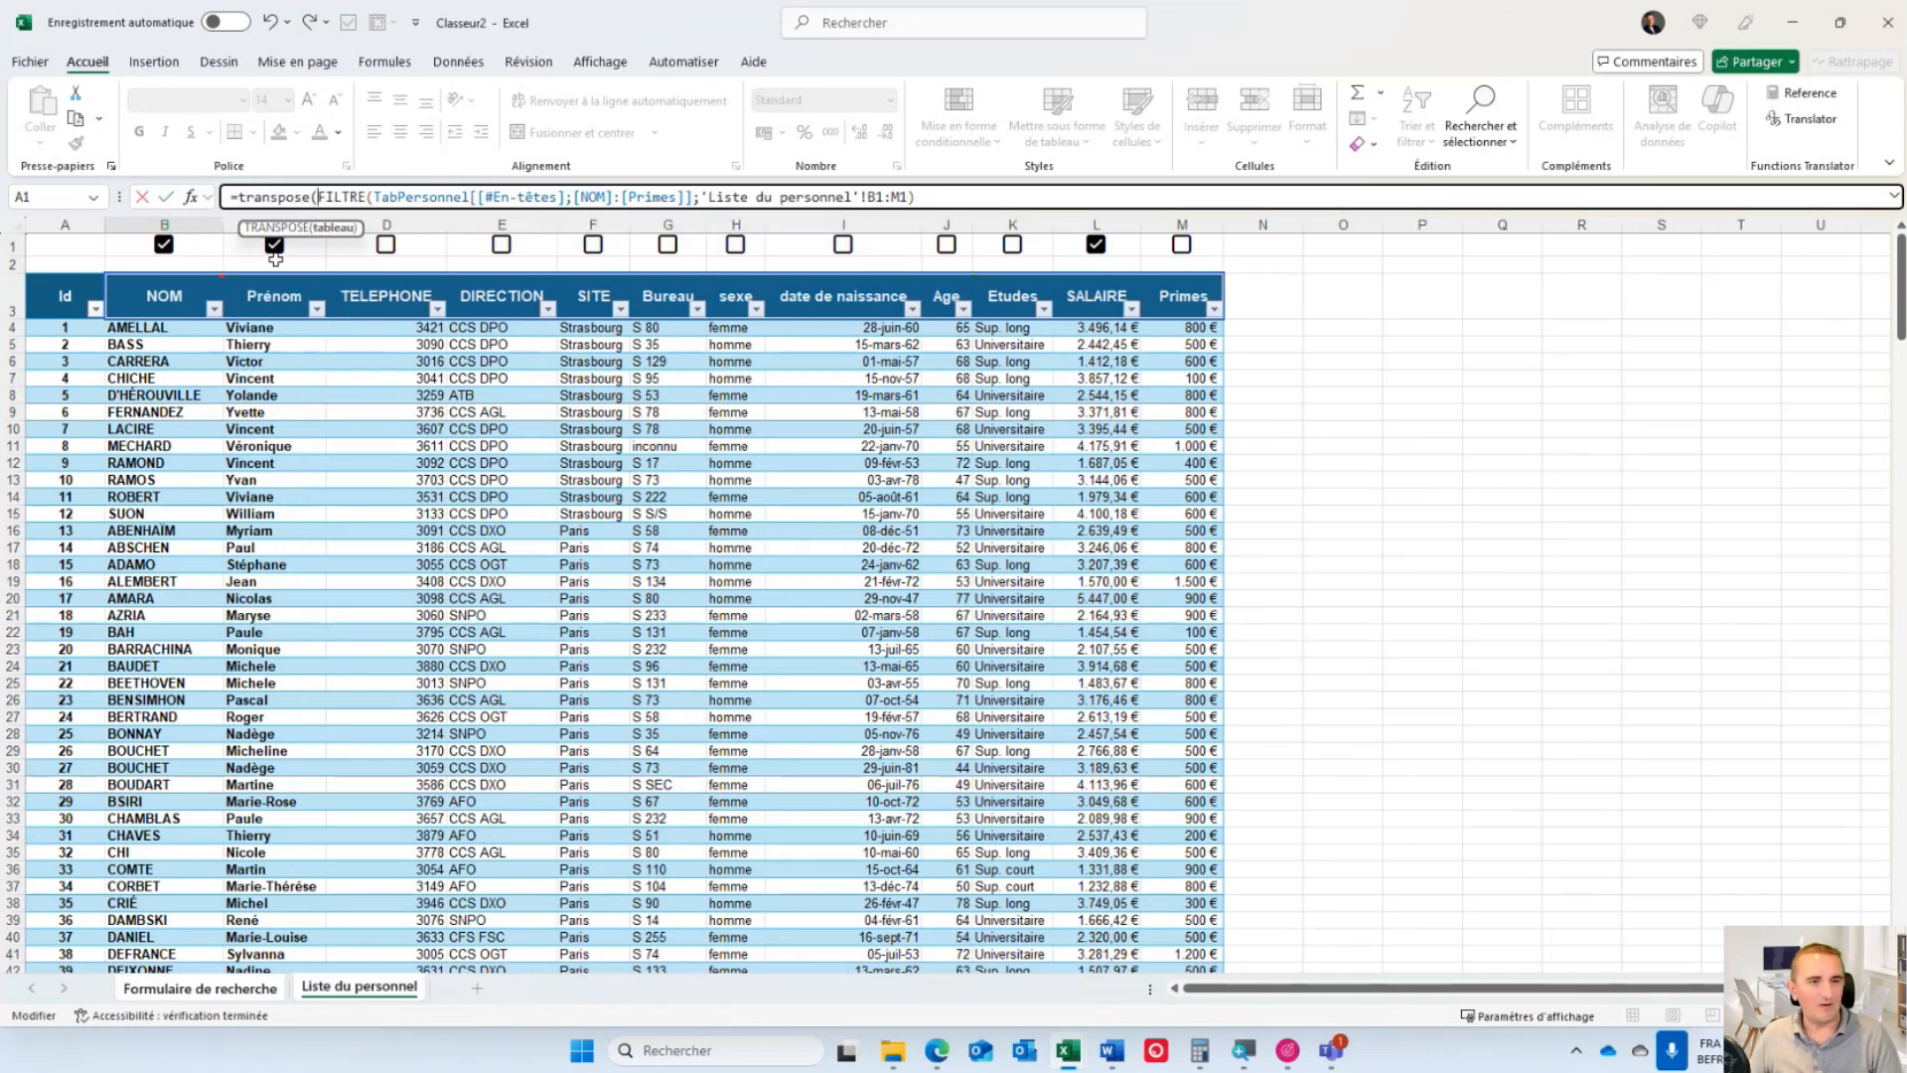
left_click(932, 199)
type(")")
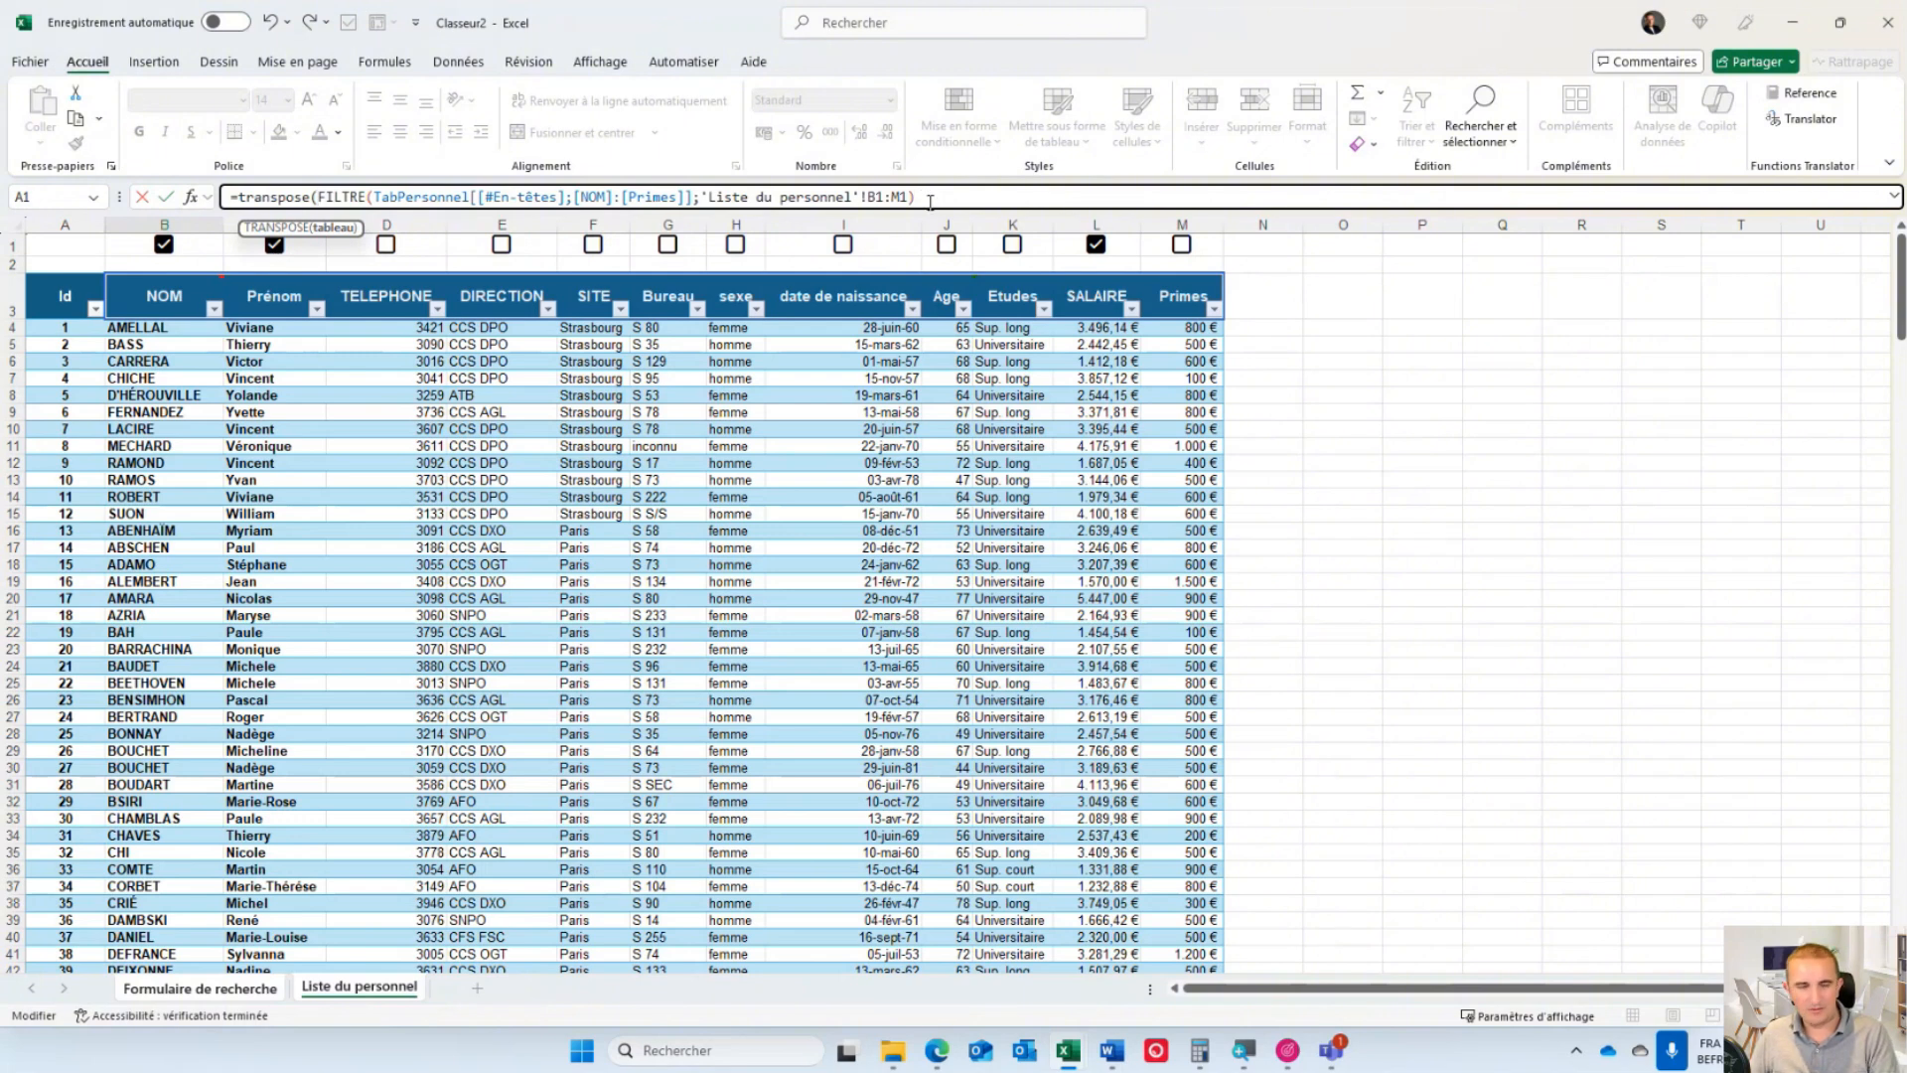
type(")")
key("Return")
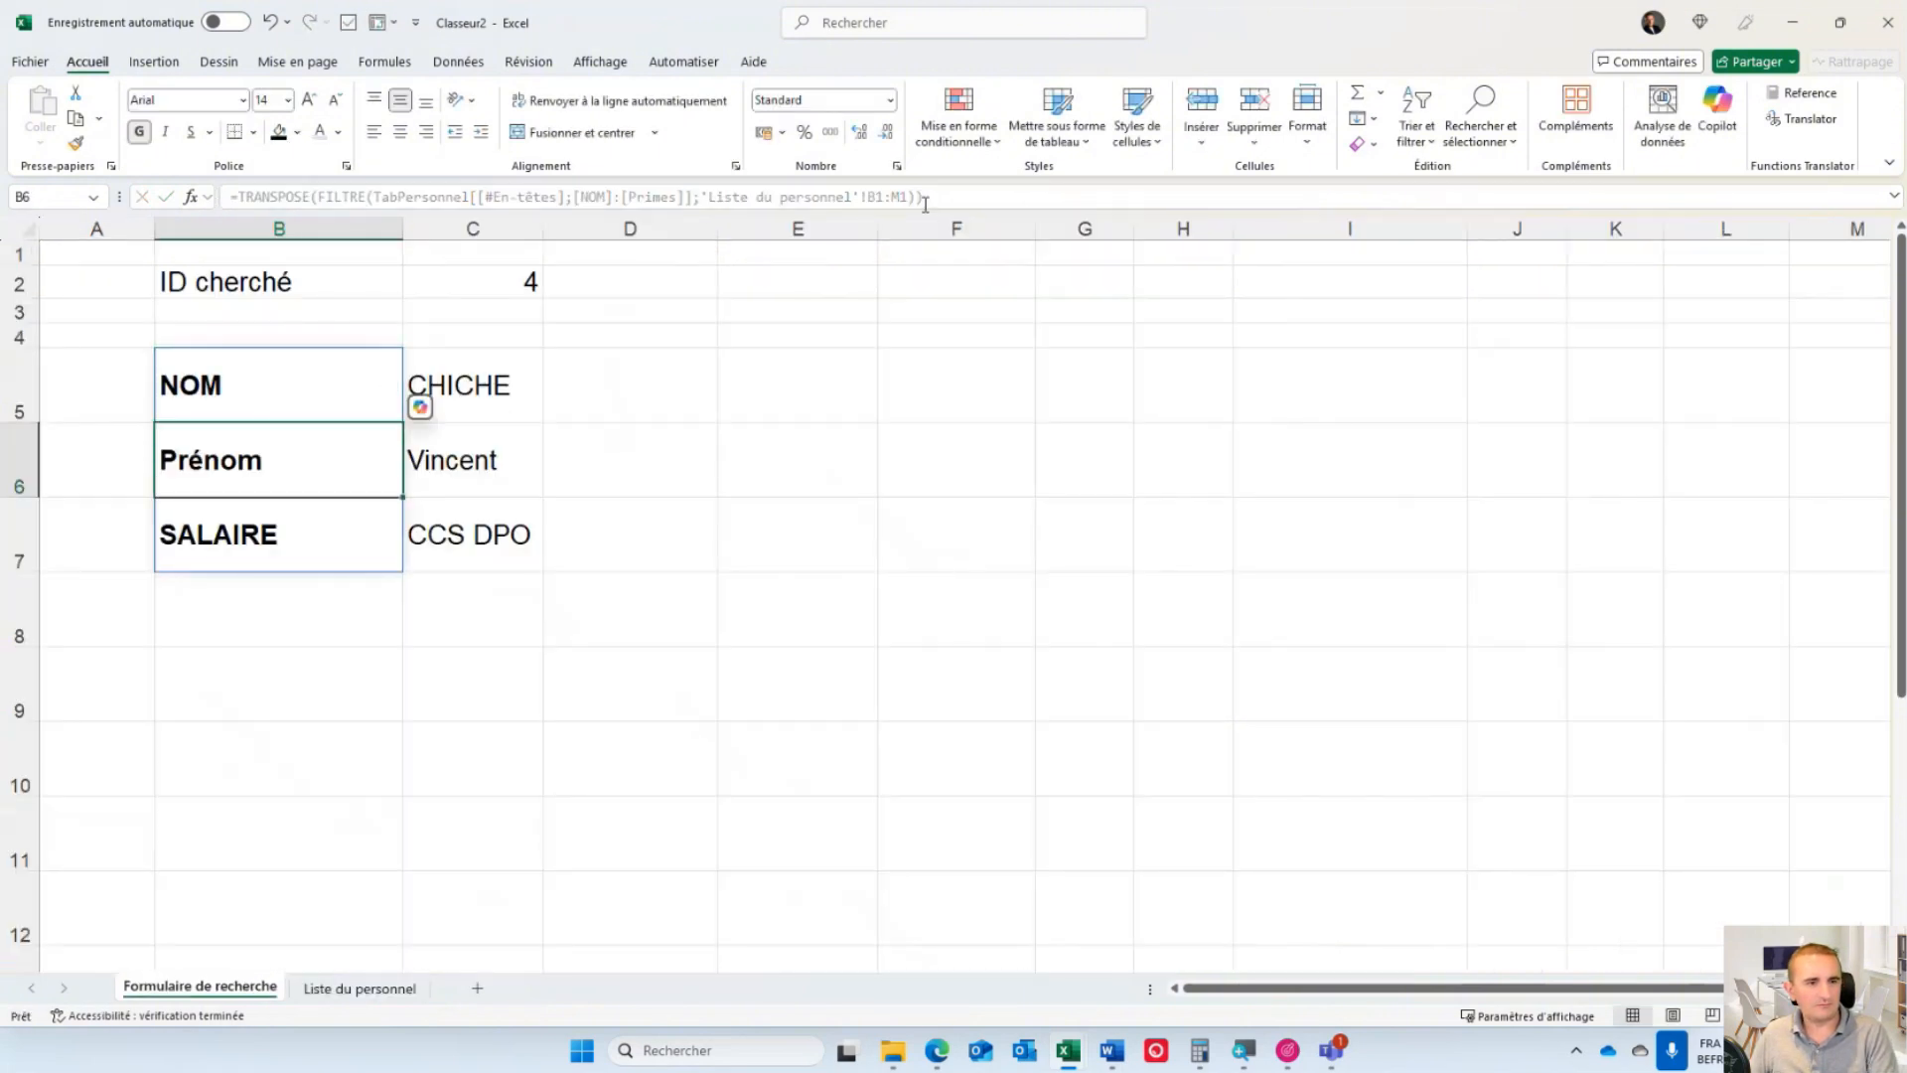
- Tick the DIRECTION and sexe checkboxes on the Liste du personnel sheet and return to the search form
left_click(360, 986)
left_click(503, 244)
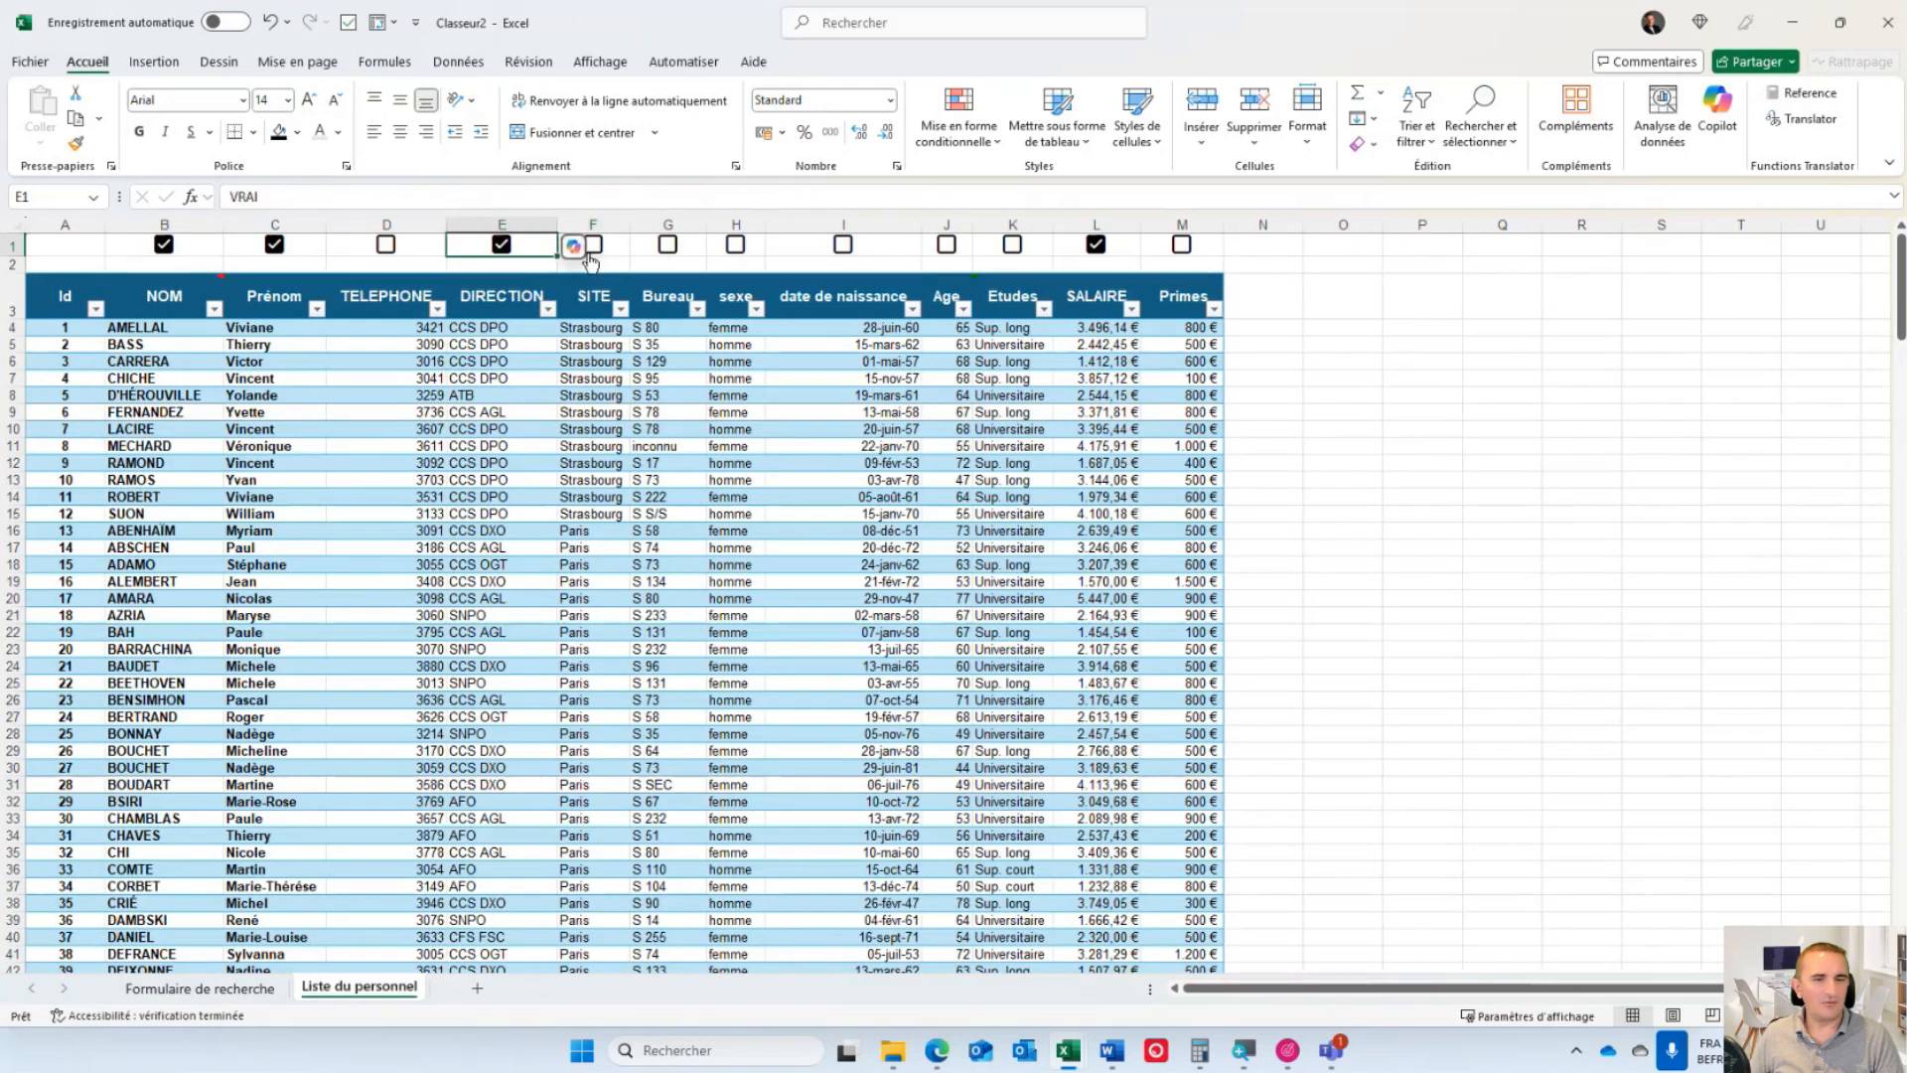
left_click(735, 244)
left_click(200, 987)
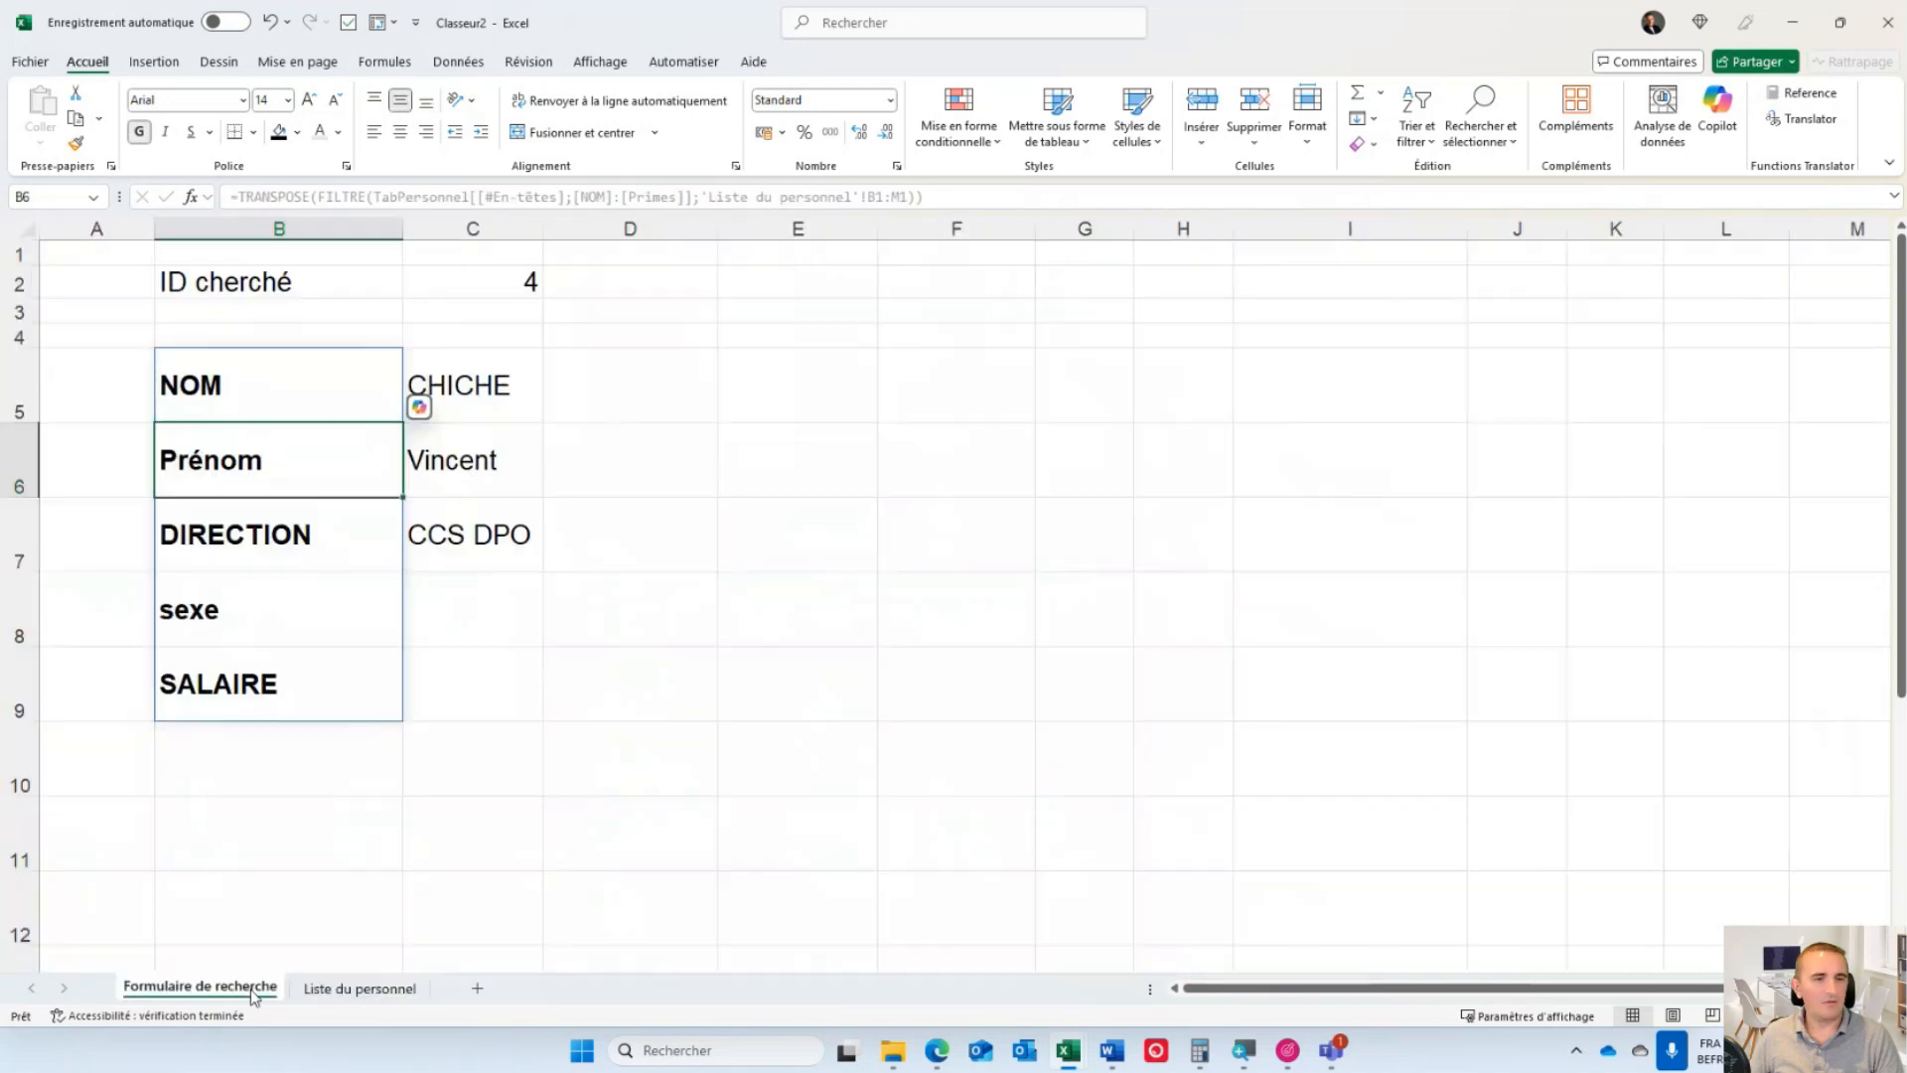
- Replace the column numbers 1;2;4 in the CHOISIRCOLS formula in C5 with an EQUIVX function
left_click(472, 353)
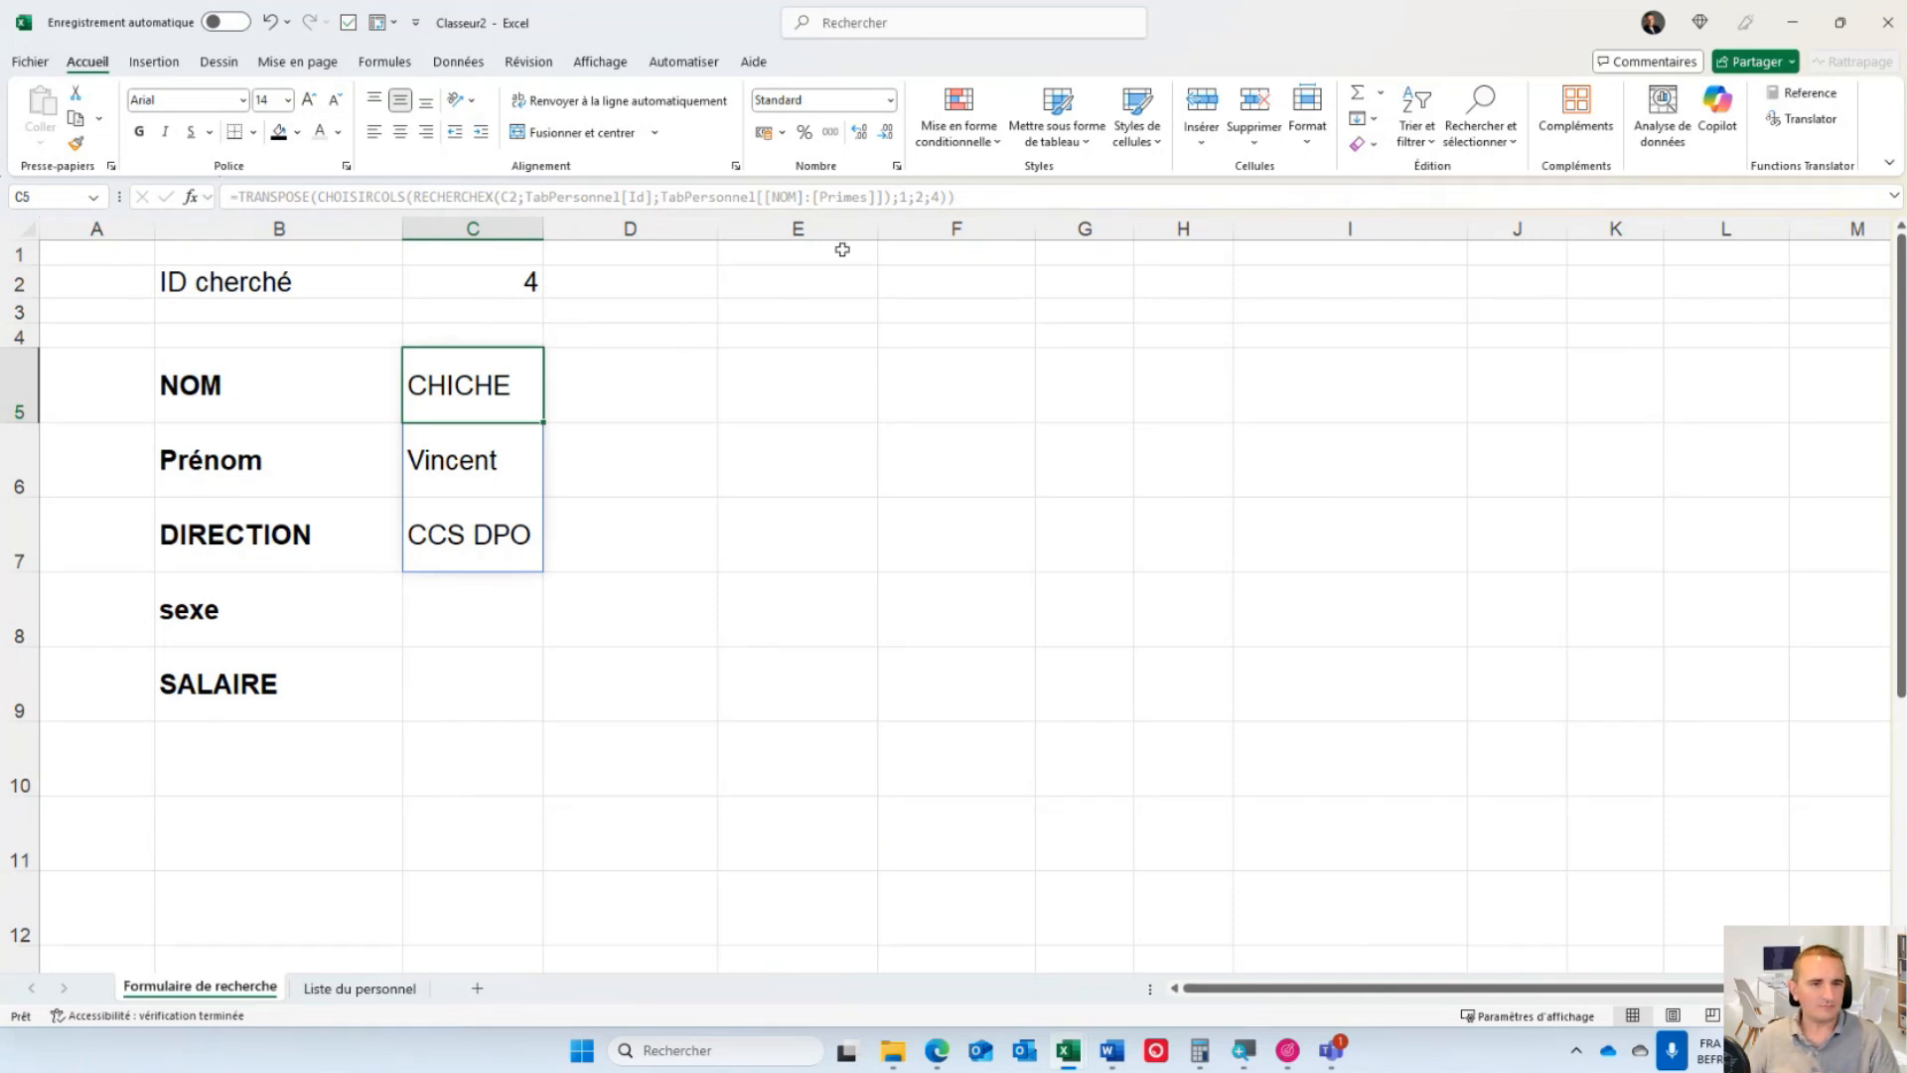
left_click(907, 198)
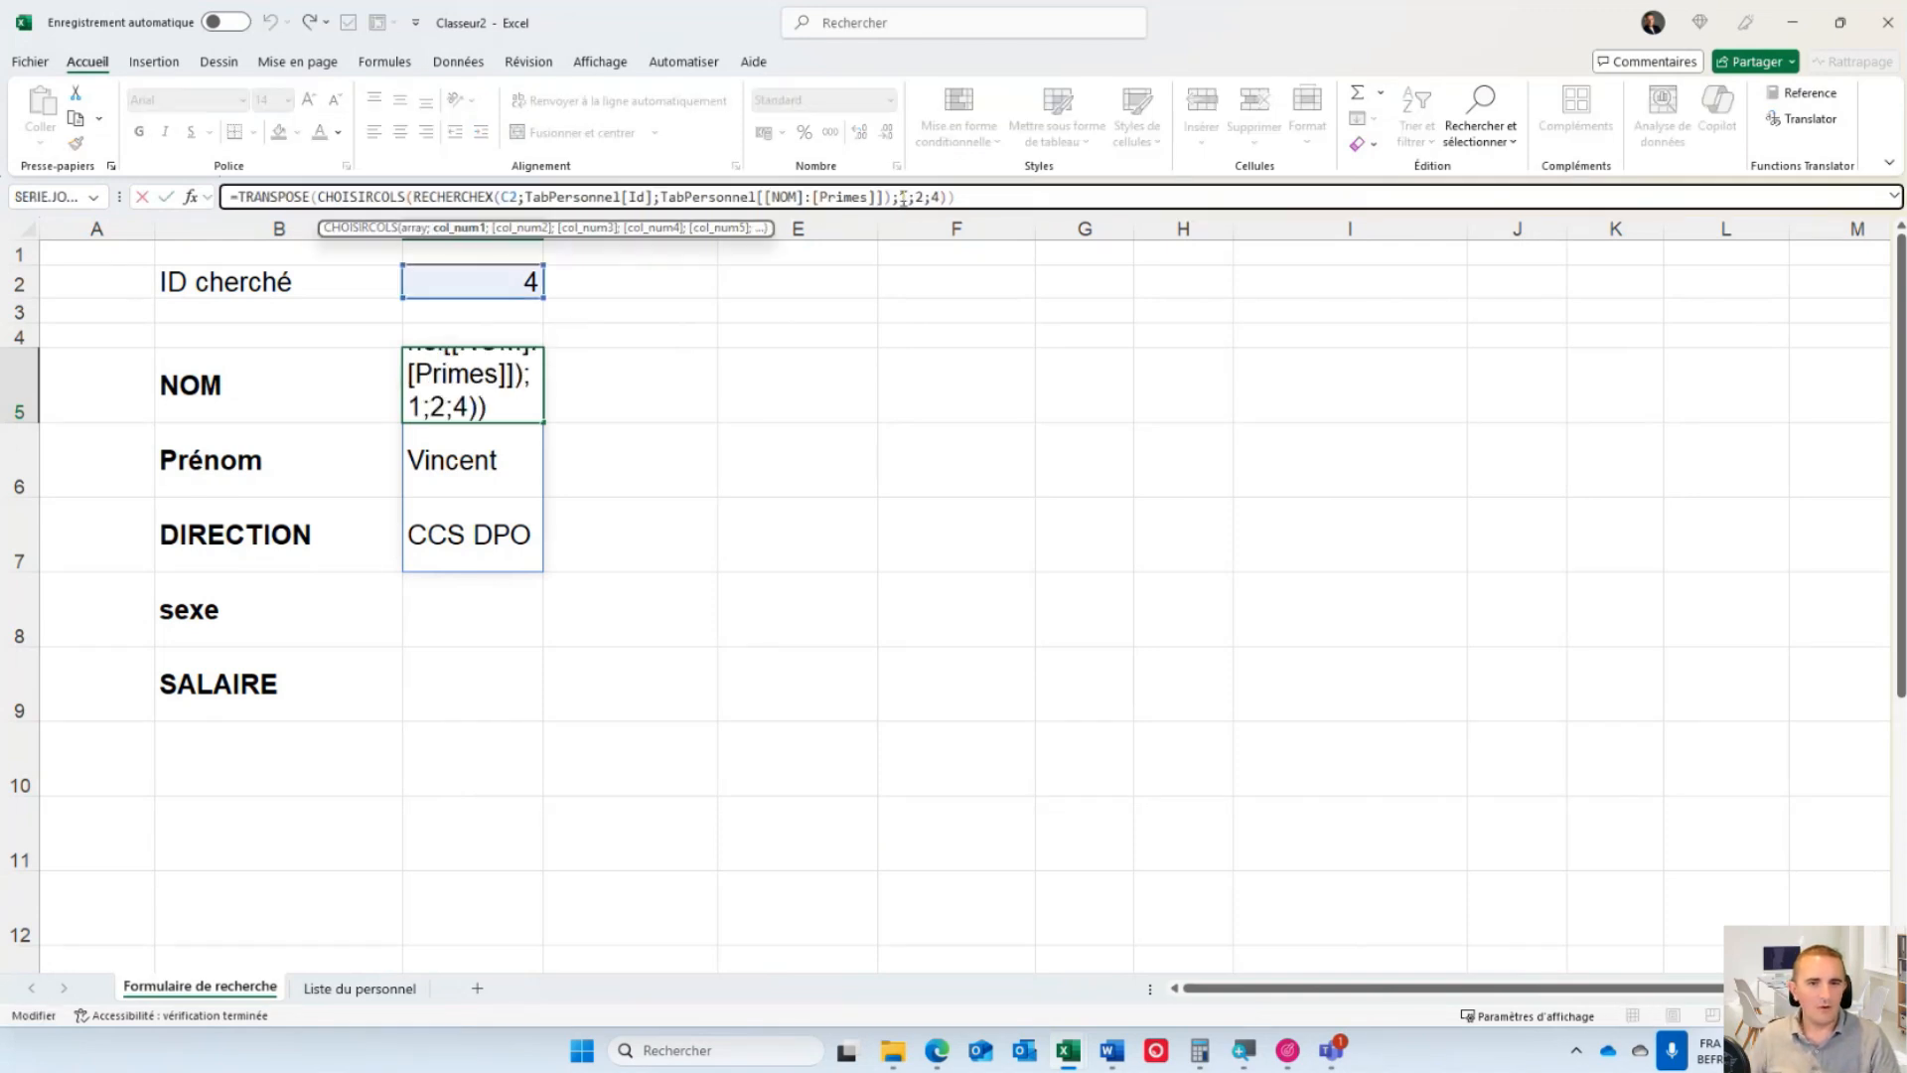
left_click_drag(902, 198, 939, 198)
type("equivx")
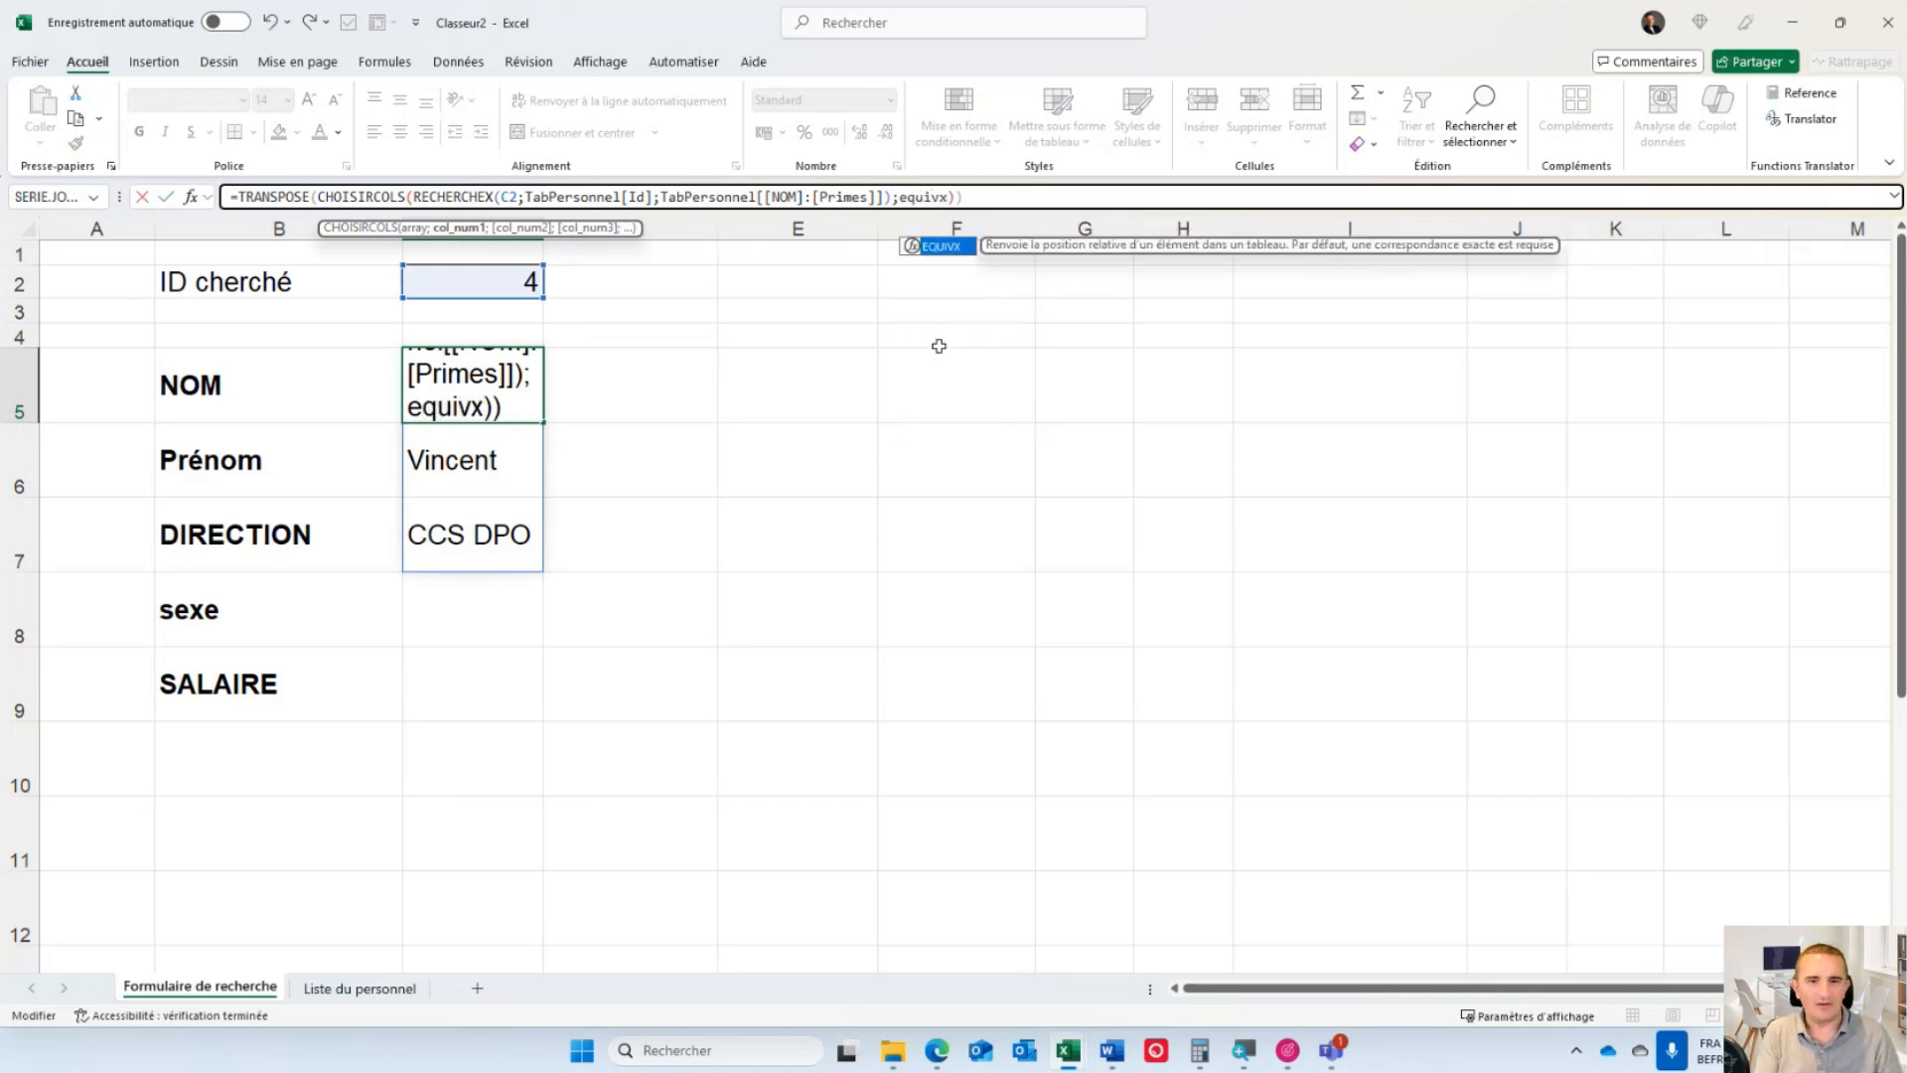
type("(")
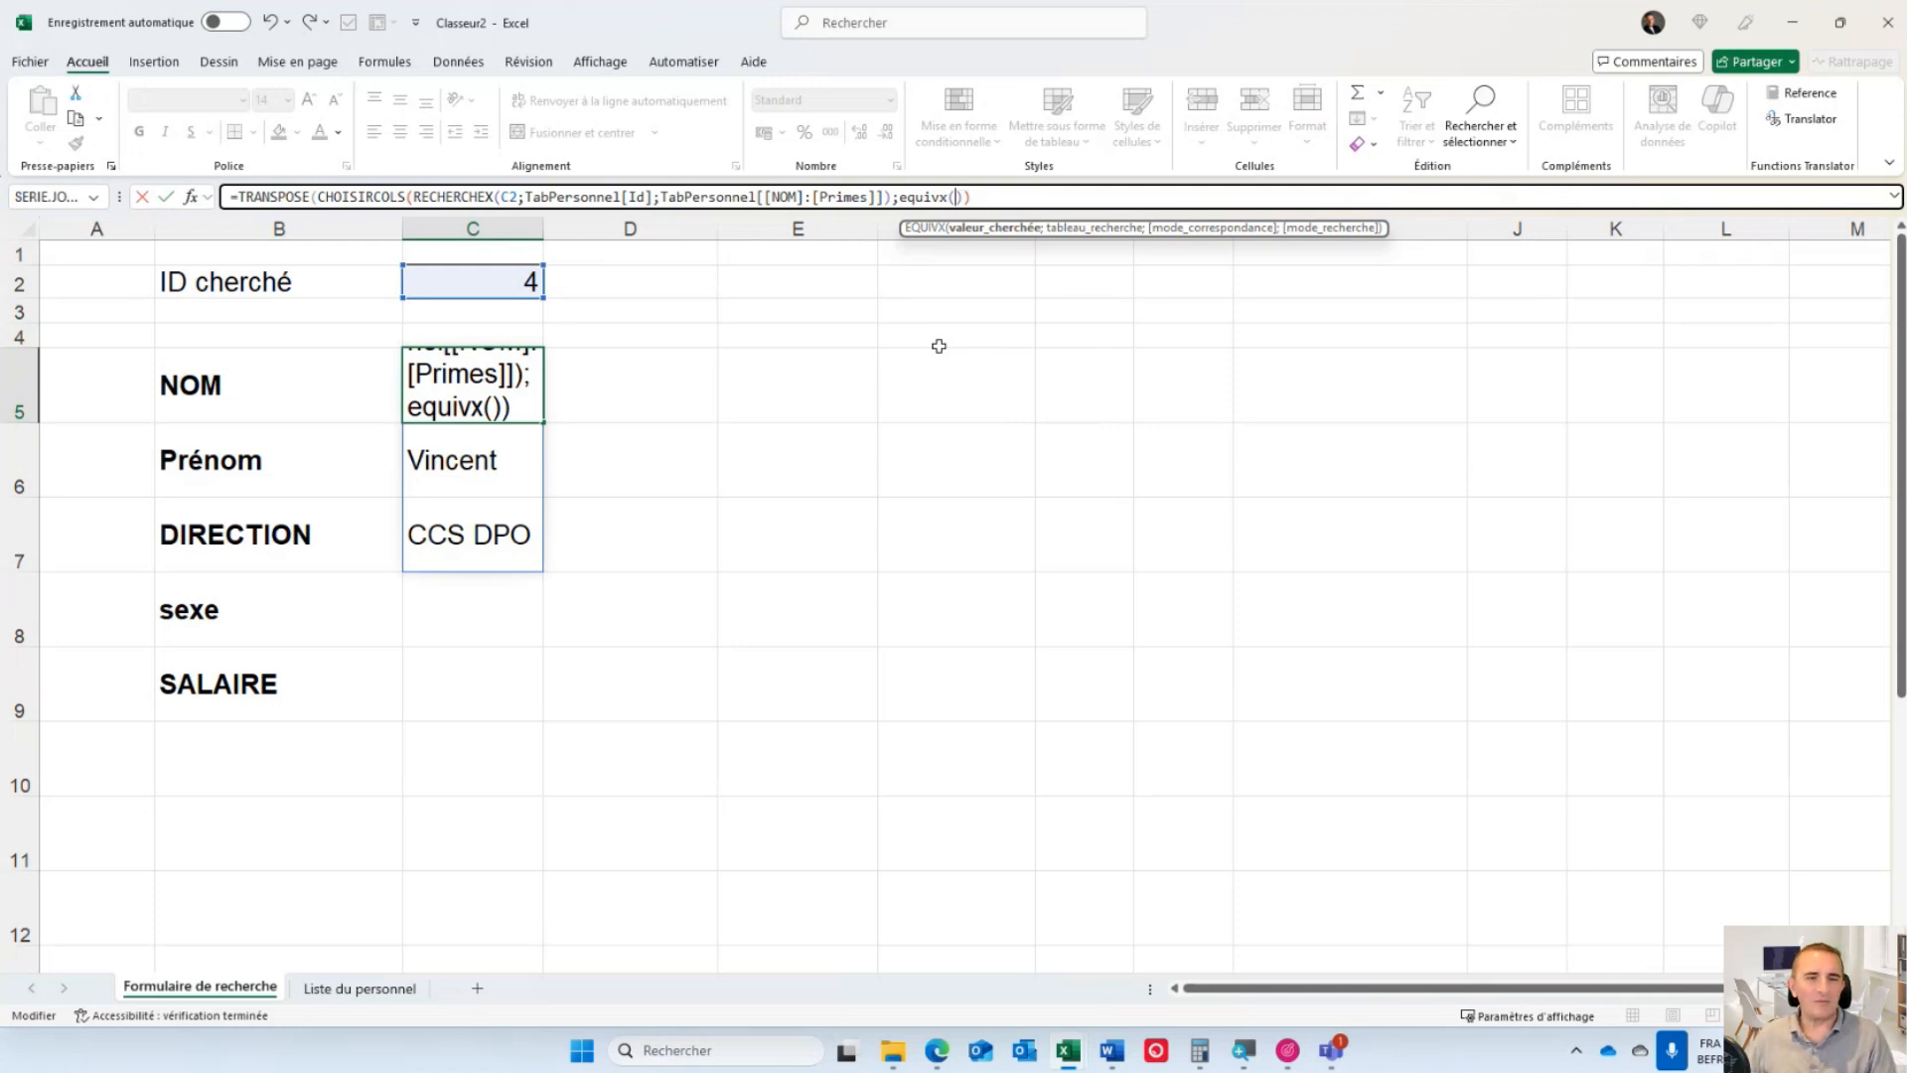
left_click(207, 386)
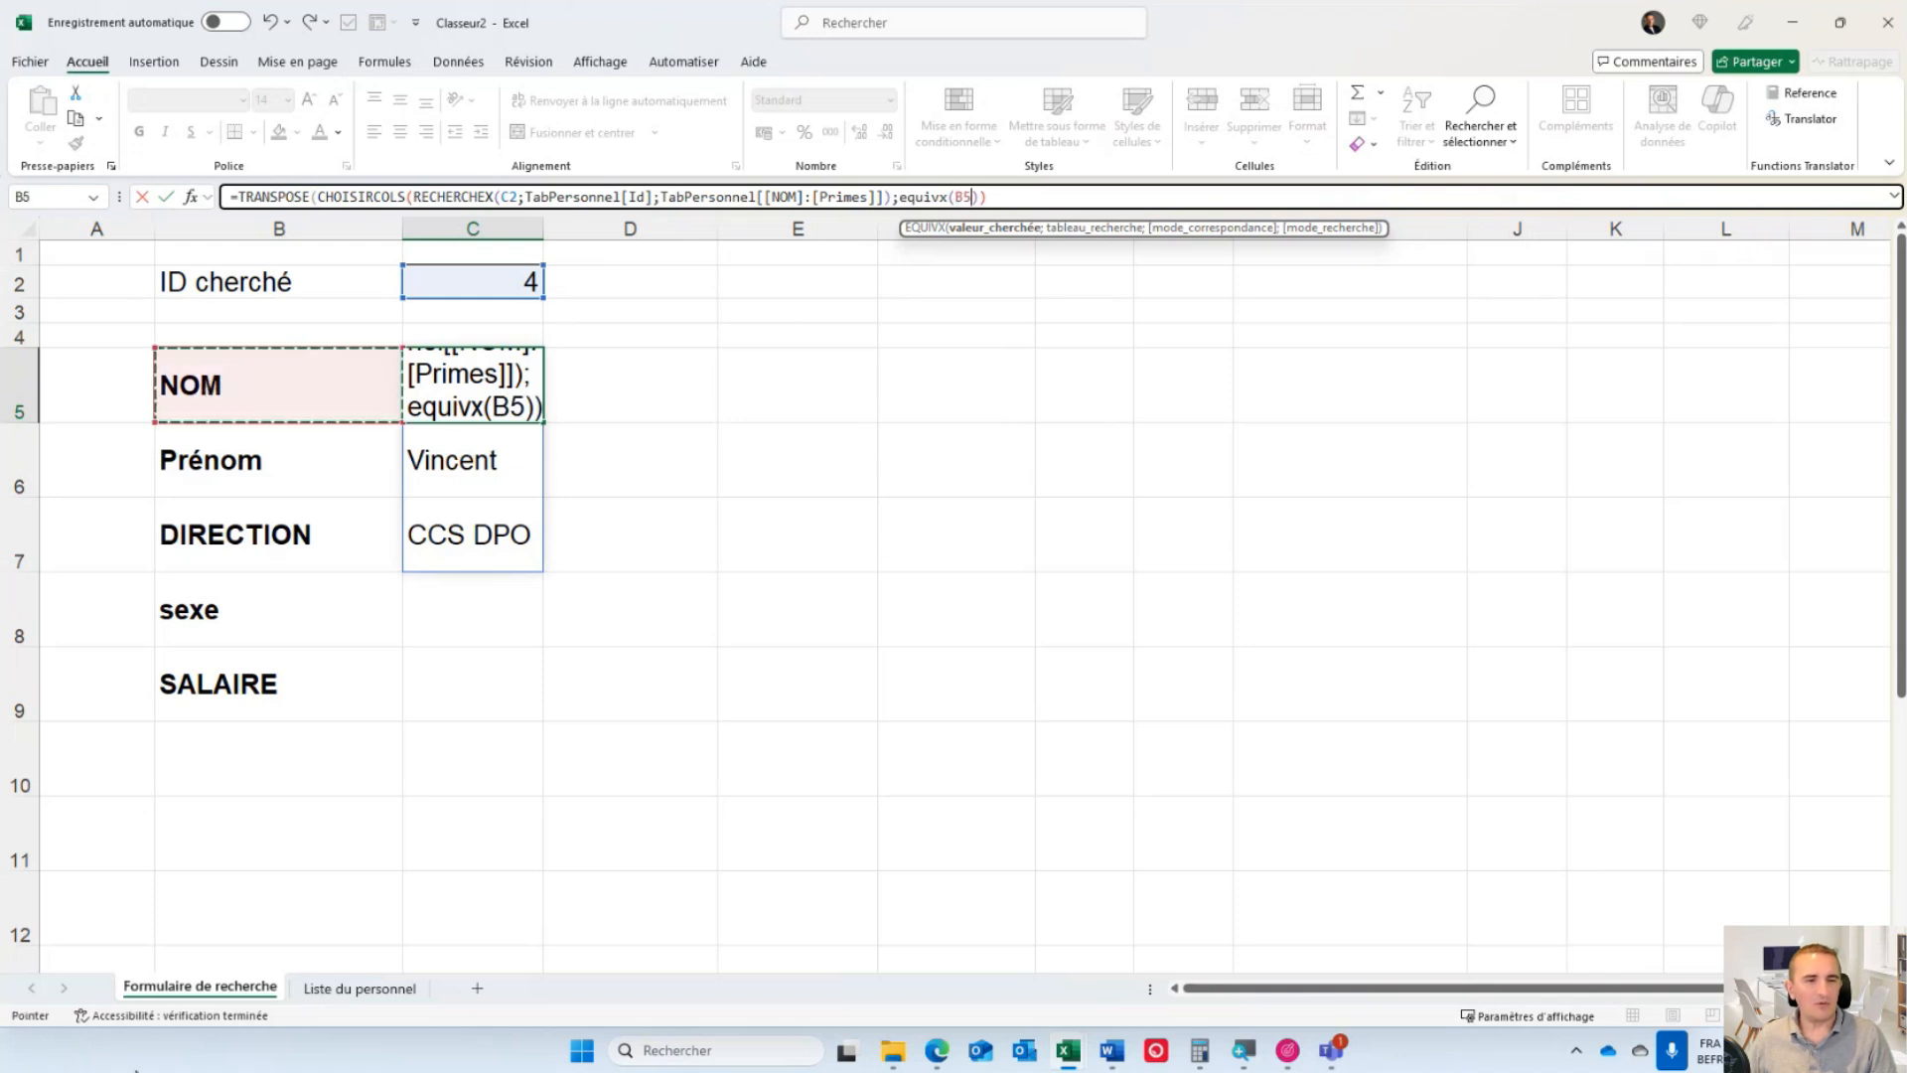
left_click(370, 989)
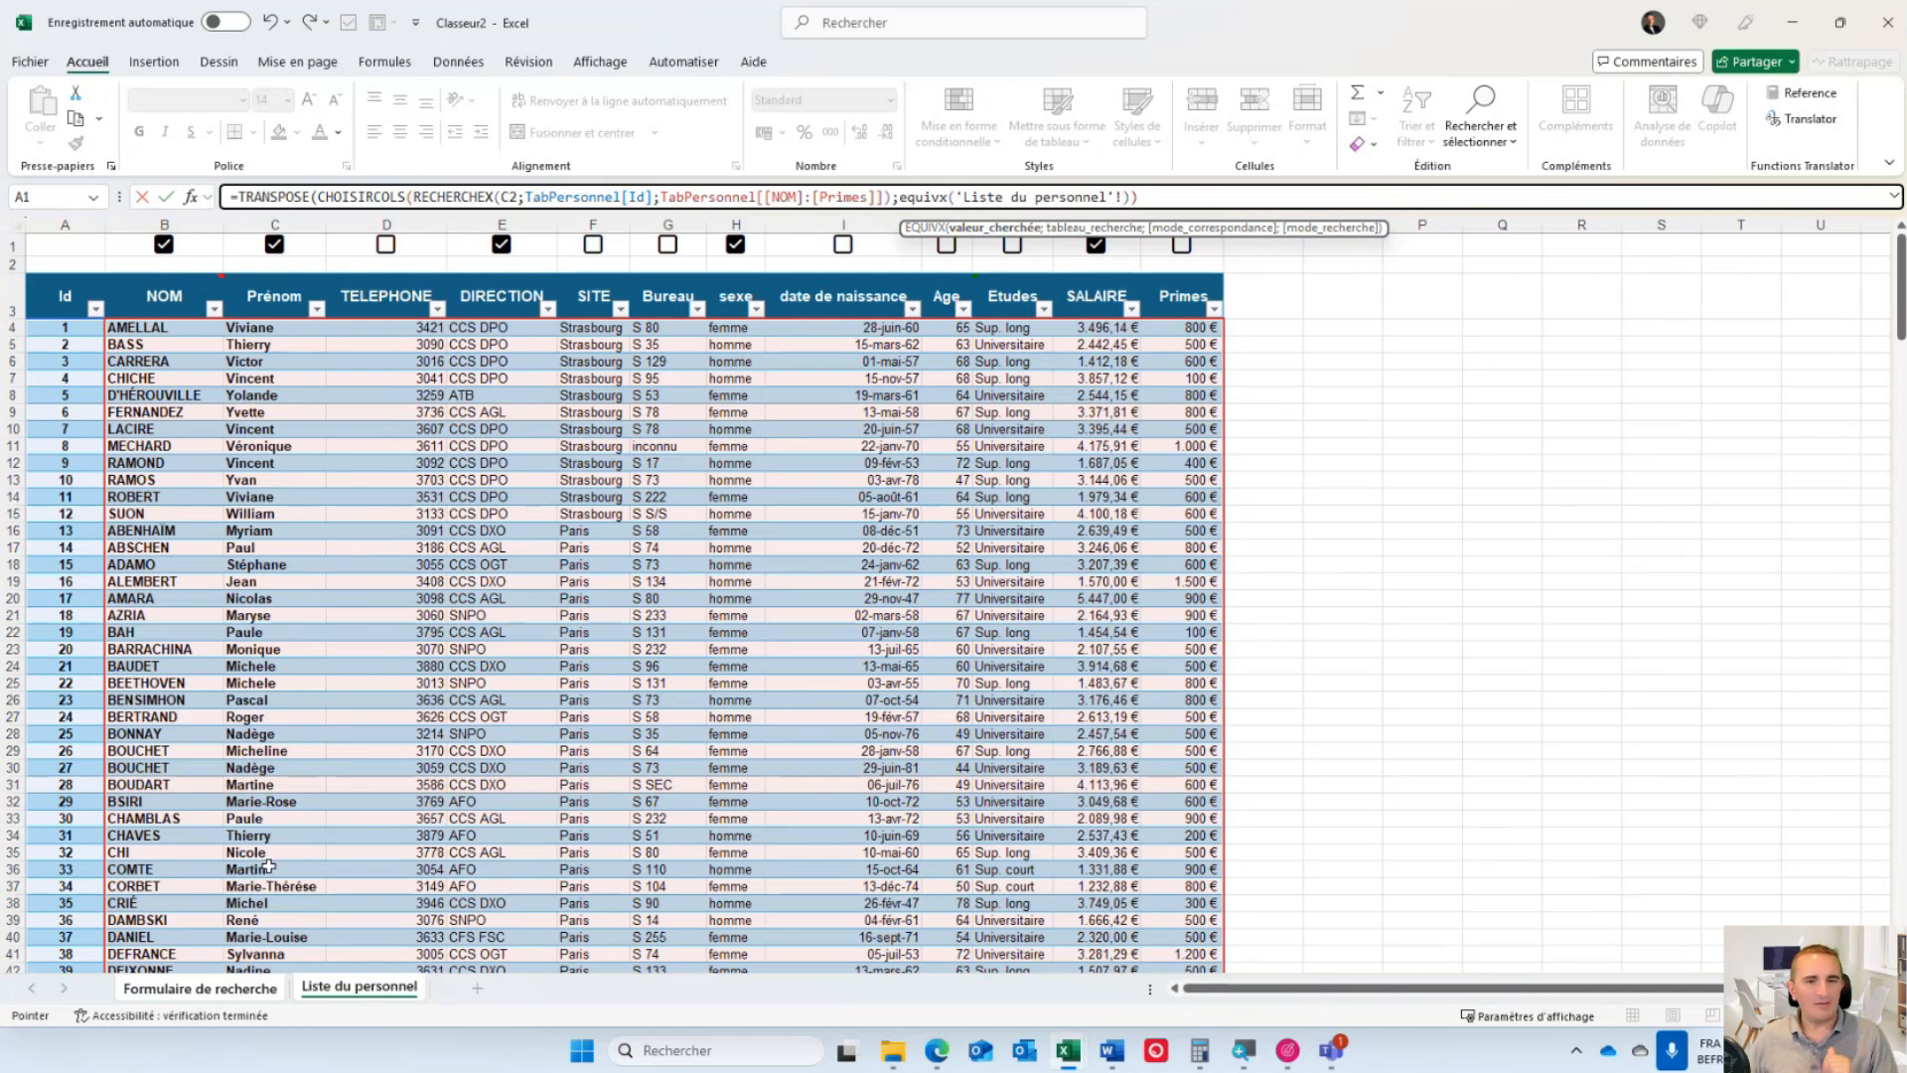
left_click(223, 985)
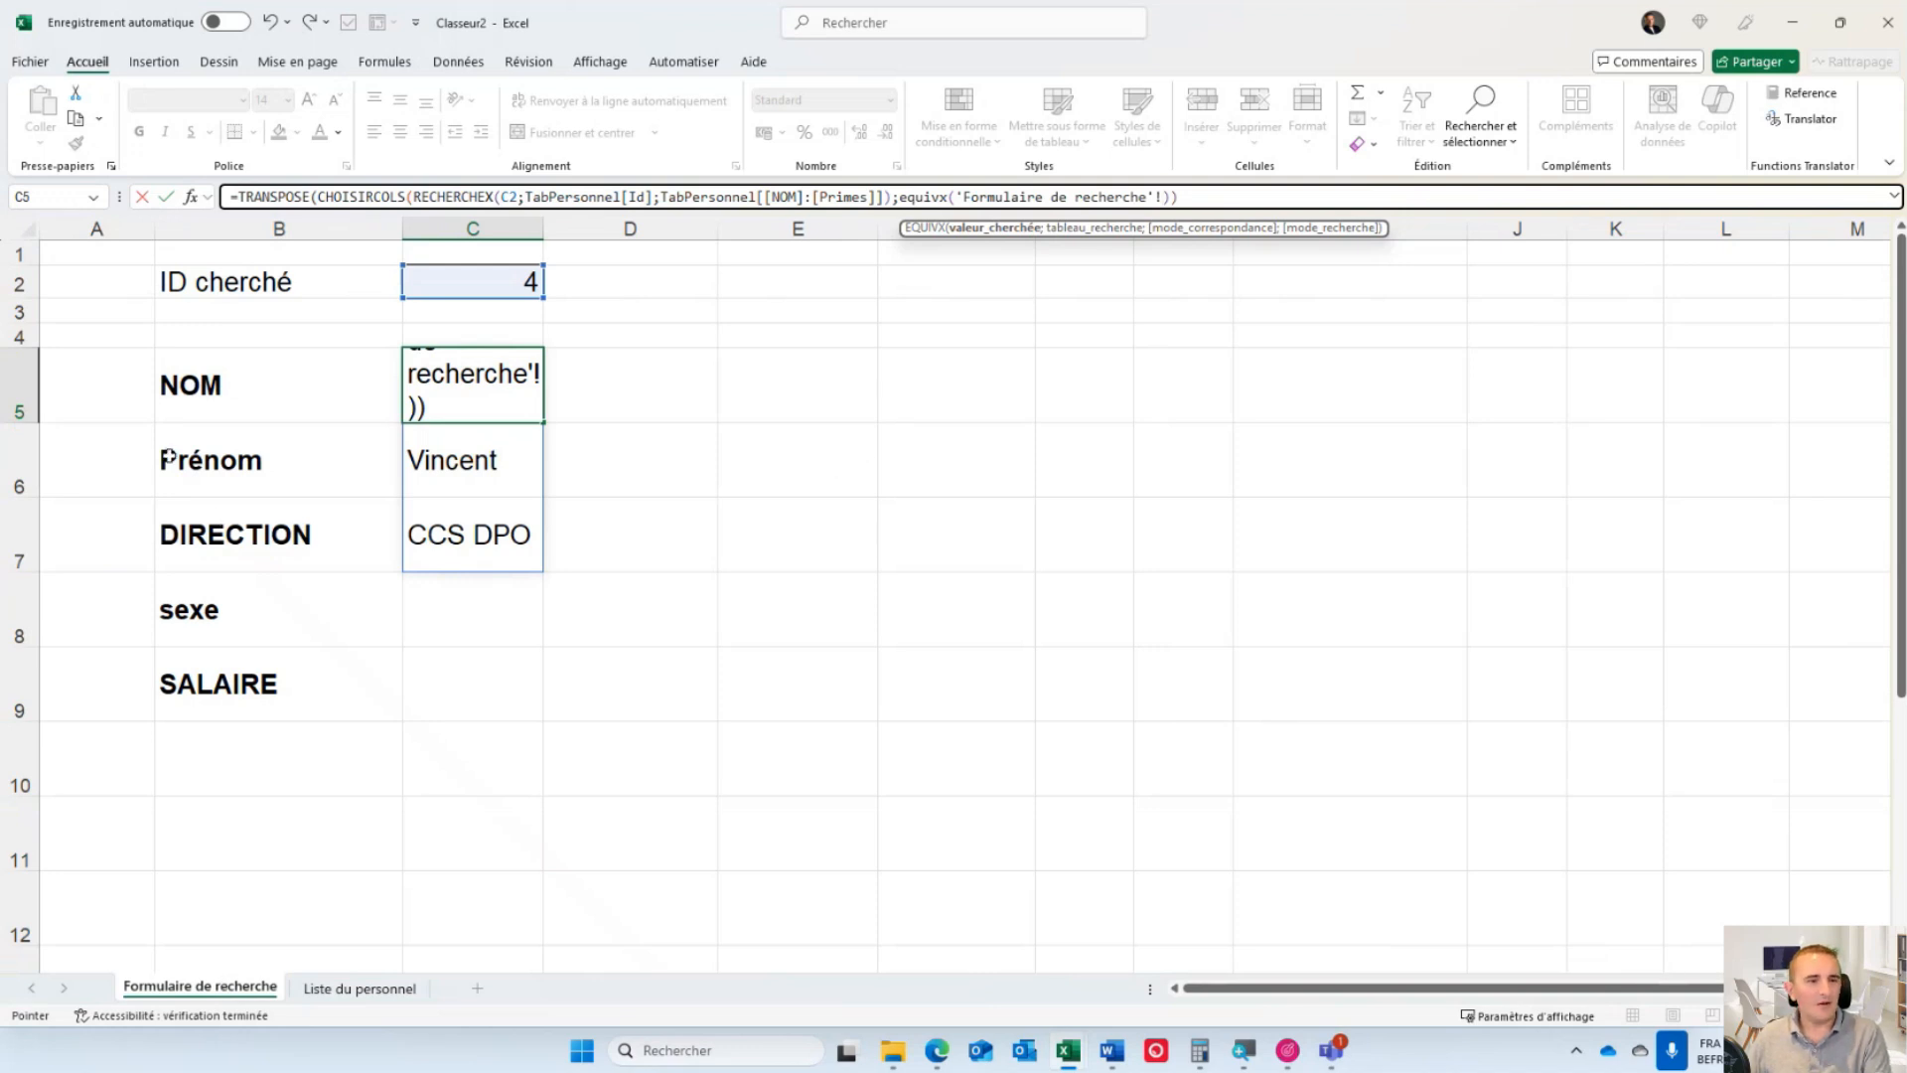
key("BackSpace")
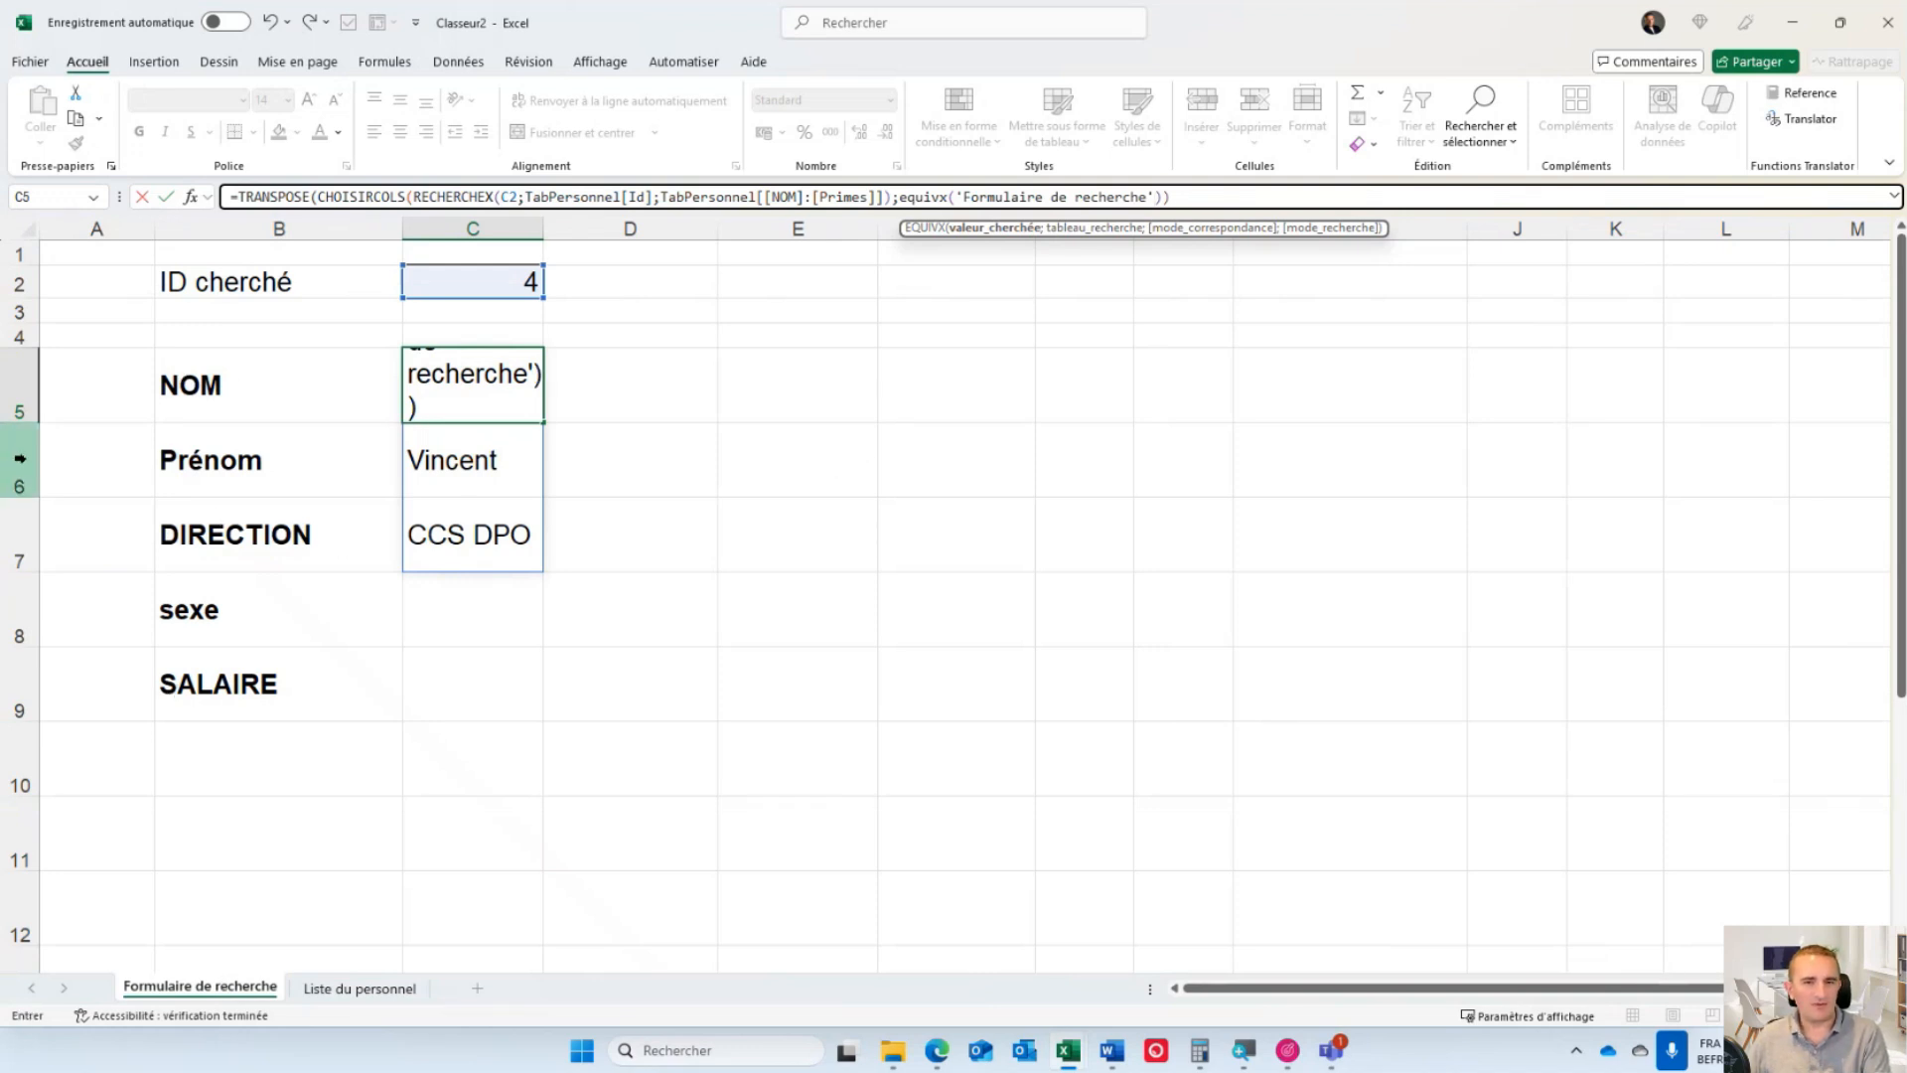
key("BackSpace")
key("BackSpace")
key("BackSpace")
key("BackSpace")
key("BackSpace")
key("BackSpace")
key("BackSpace")
key("BackSpace")
key("BackSpace")
key("BackSpace")
key("BackSpace")
key("BackSpace")
key("BackSpace")
key("BackSpace")
key("BackSpace")
key("BackSpace")
key("BackSpace")
key("BackSpace")
key("BackSpace")
key("BackSpace")
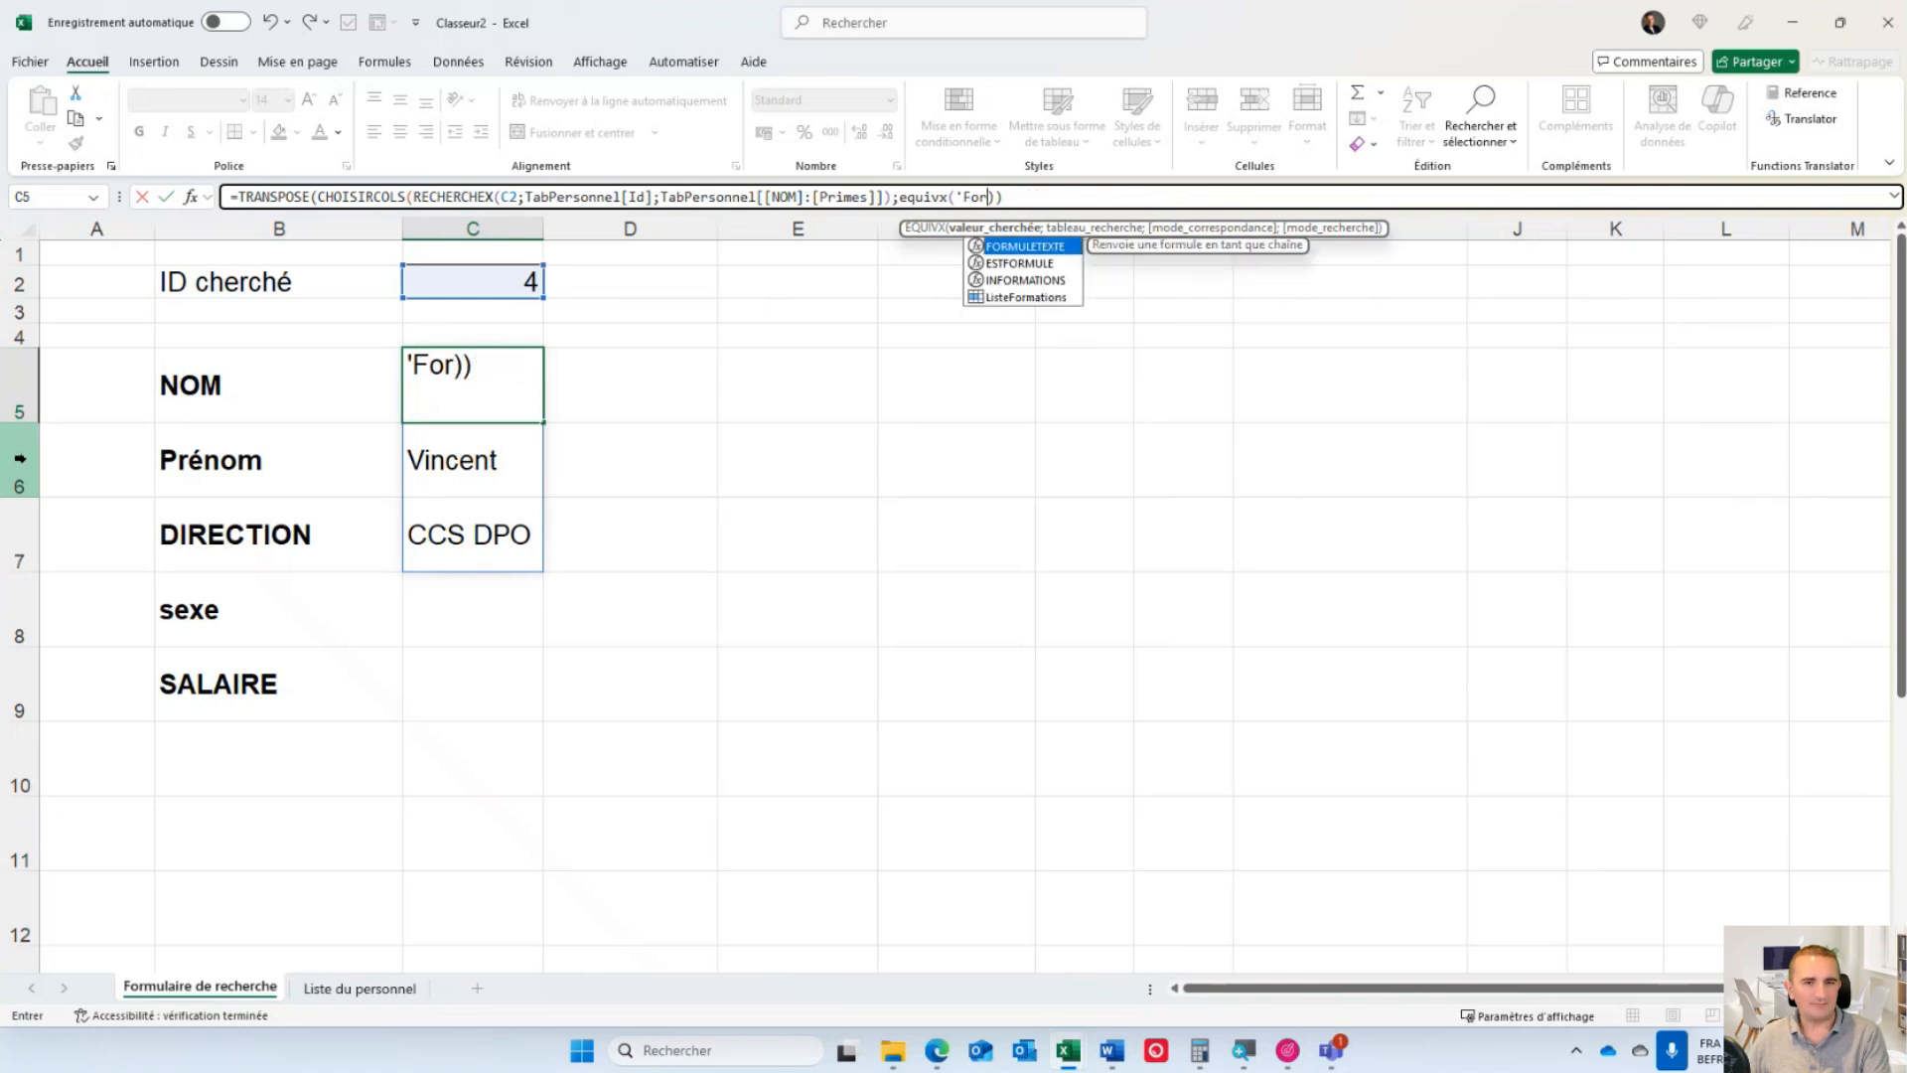
key("BackSpace")
key("BackSpace")
key("BackSpace")
key("BackSpace")
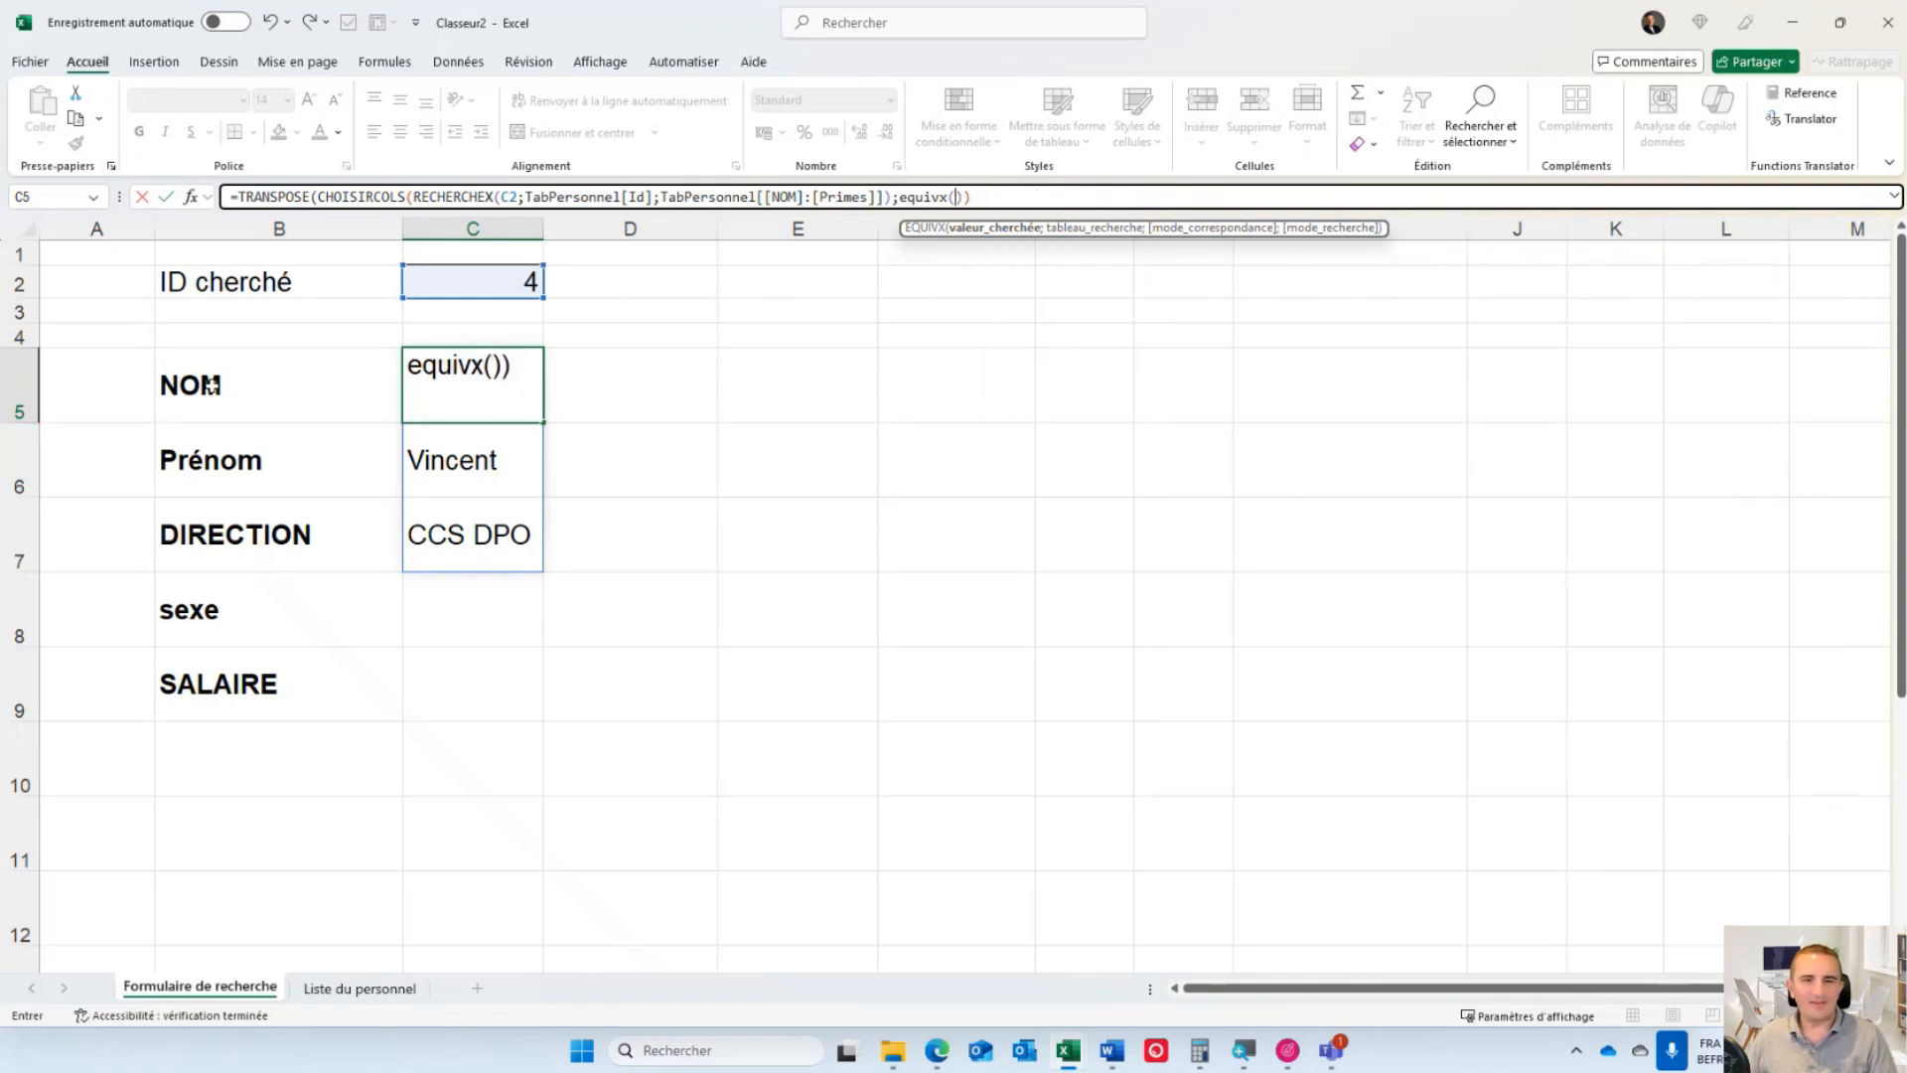
- Set the EQUIVX lookup value in the C5 formula to the spilled header list B5#
left_click(211, 384)
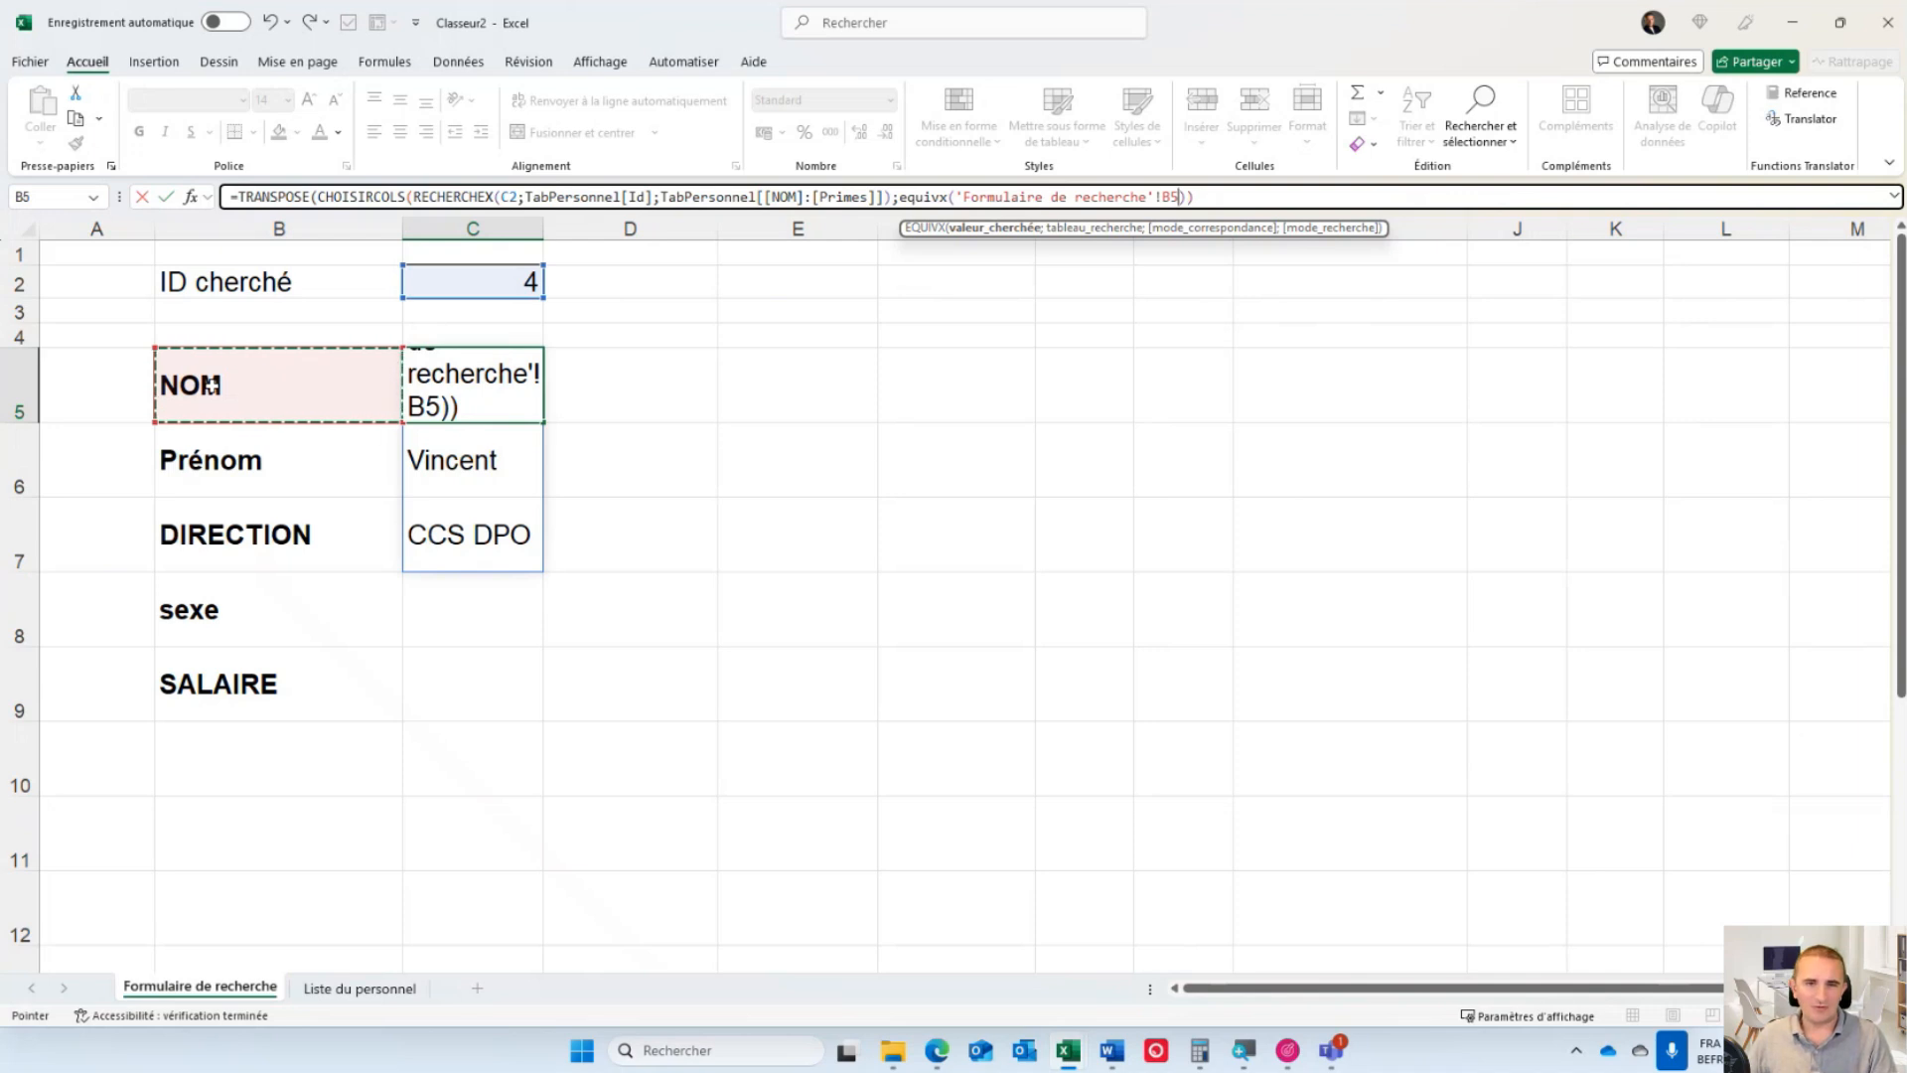
left_click_drag(212, 400, 214, 661)
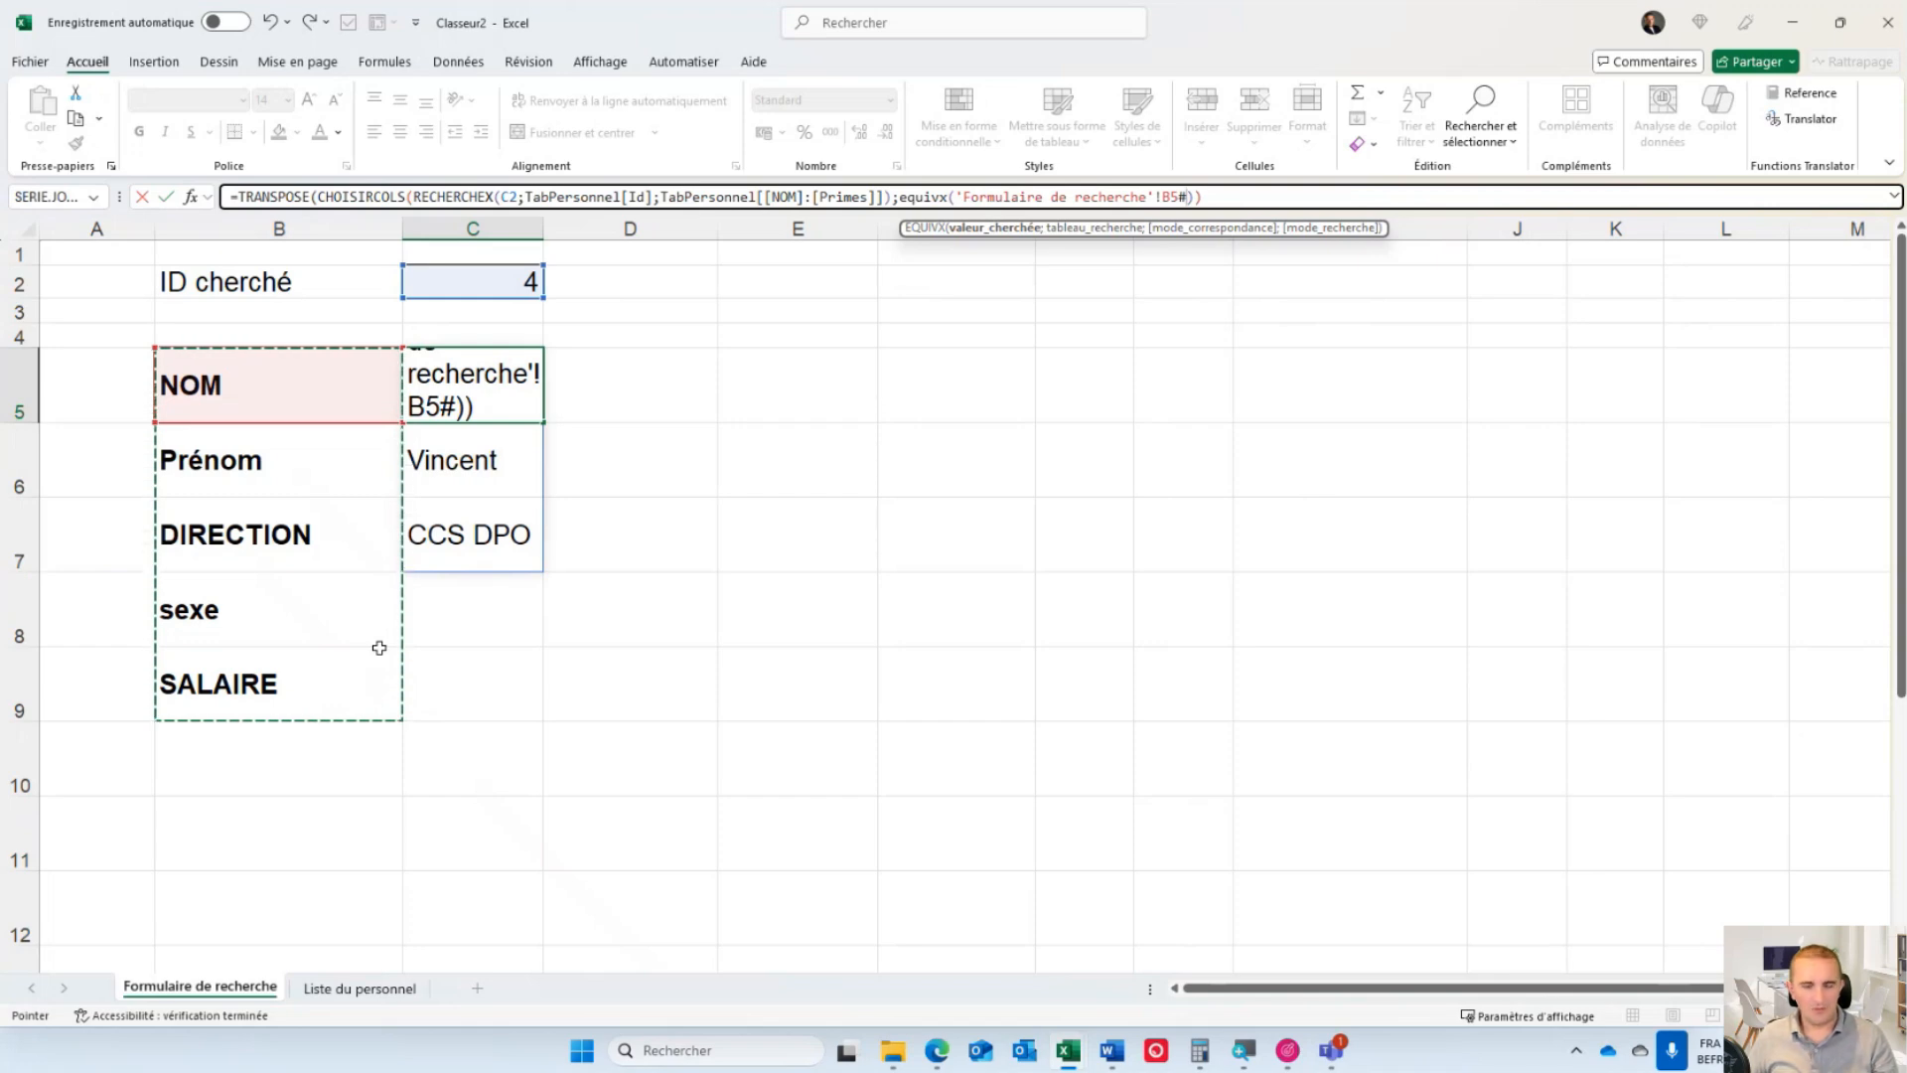
type(";")
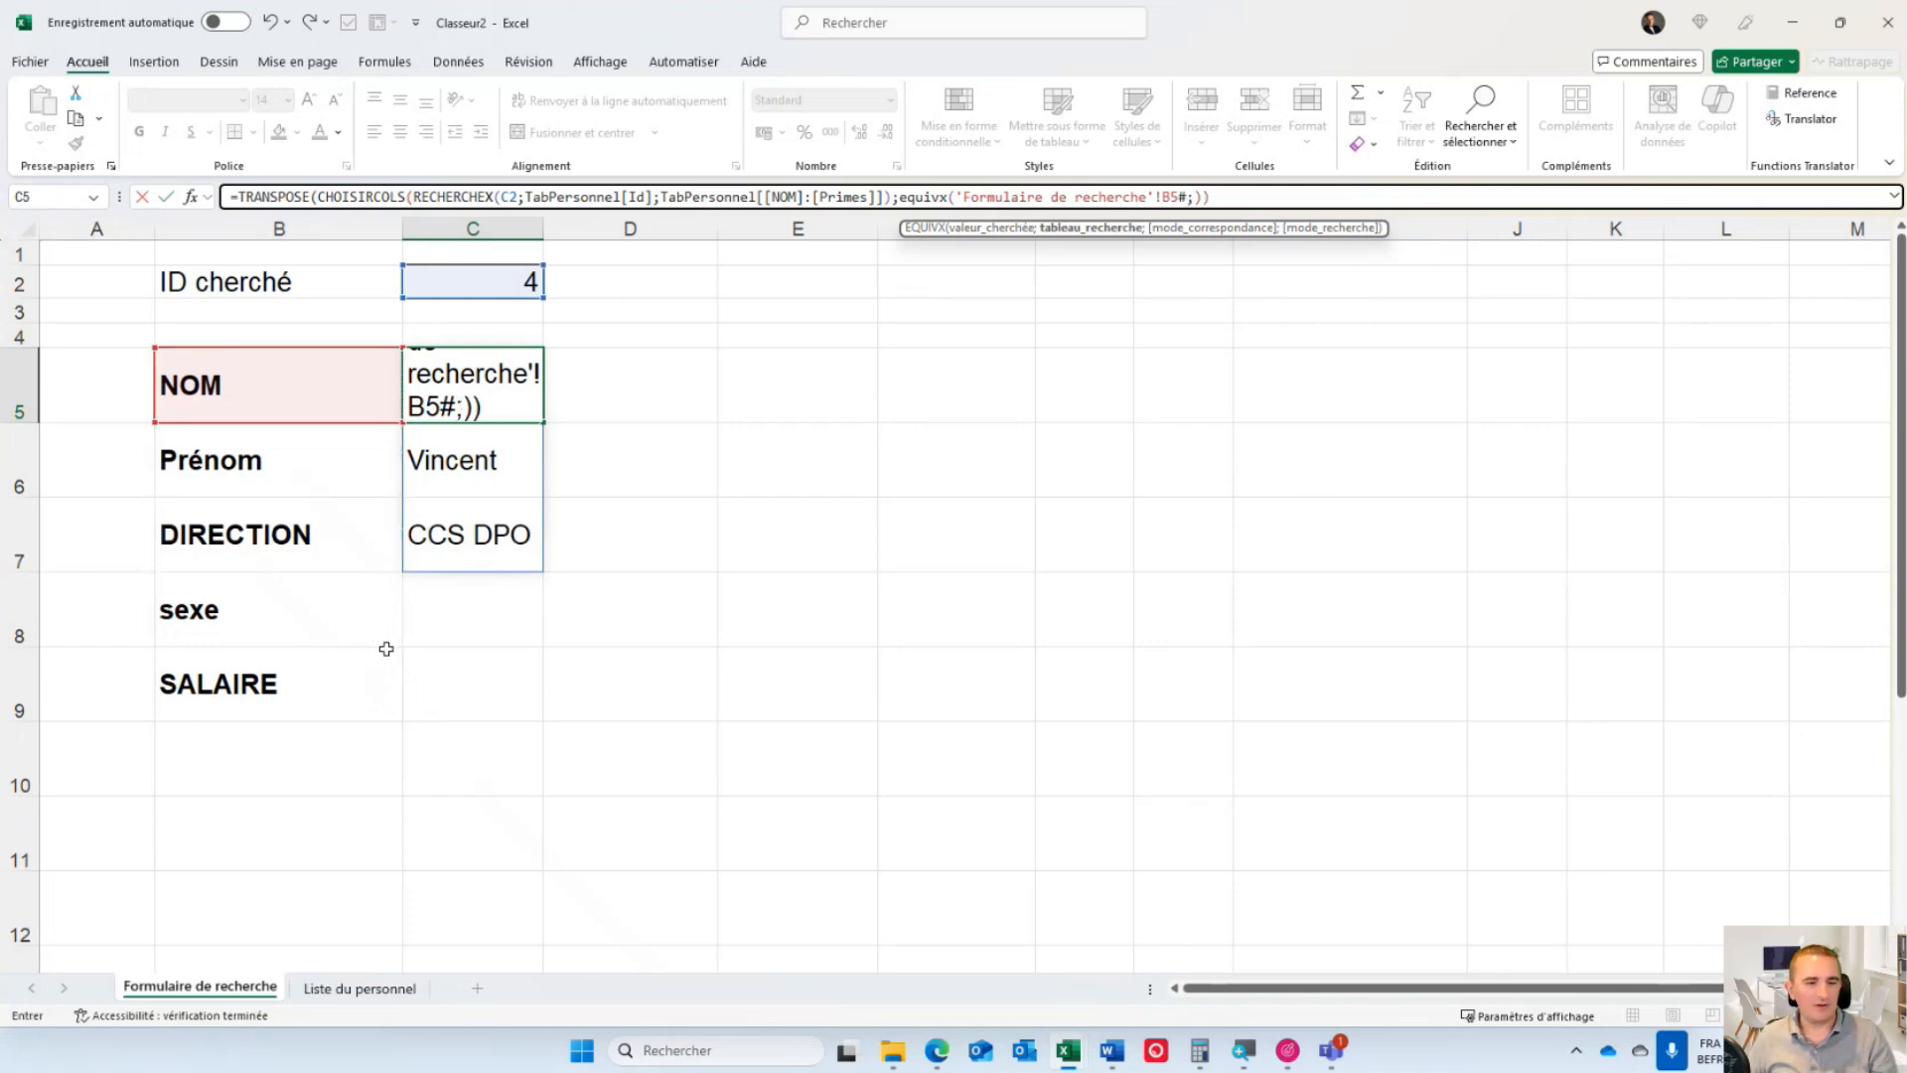
- Use the TabPersonnel headers NOM to Primes as the EQUIVX lookup array, then close and validate the C5 formula
left_click(374, 988)
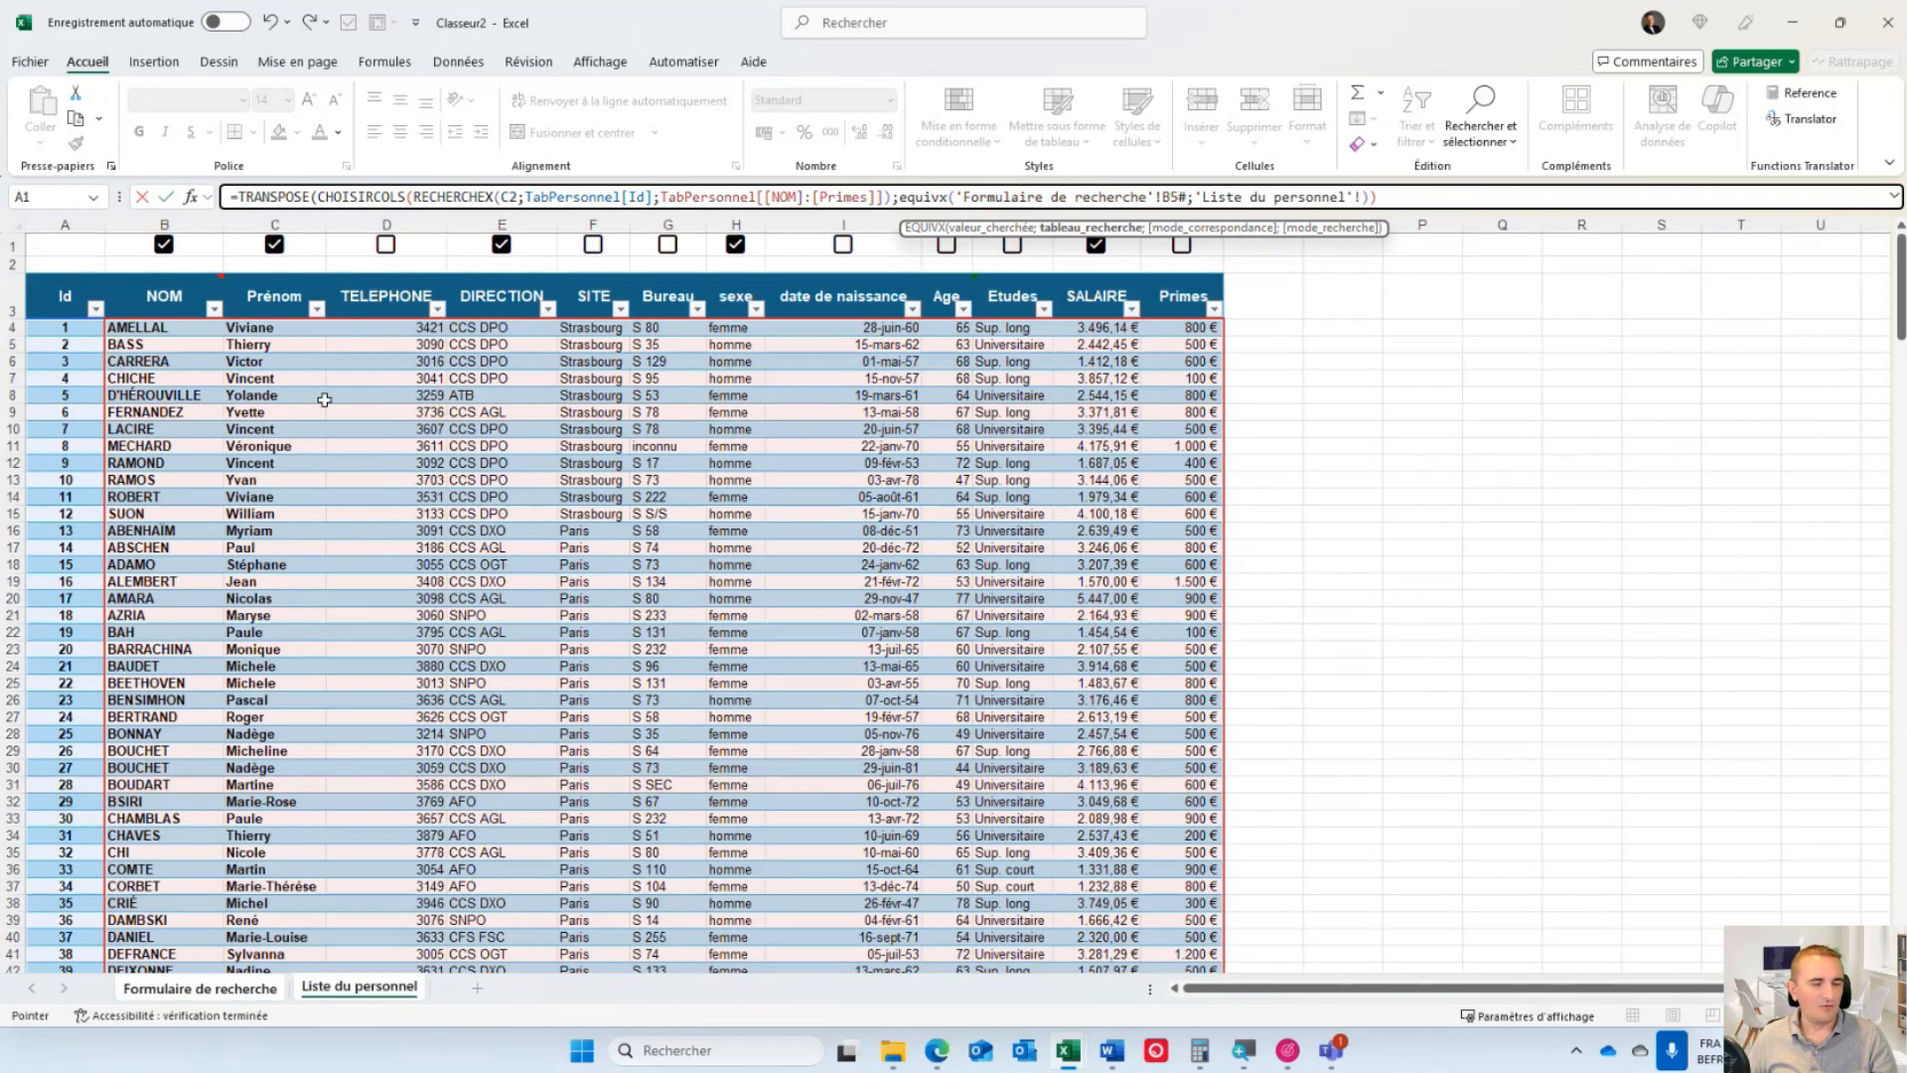
left_click(126, 290)
left_click_drag(126, 288, 1155, 287)
type(")")
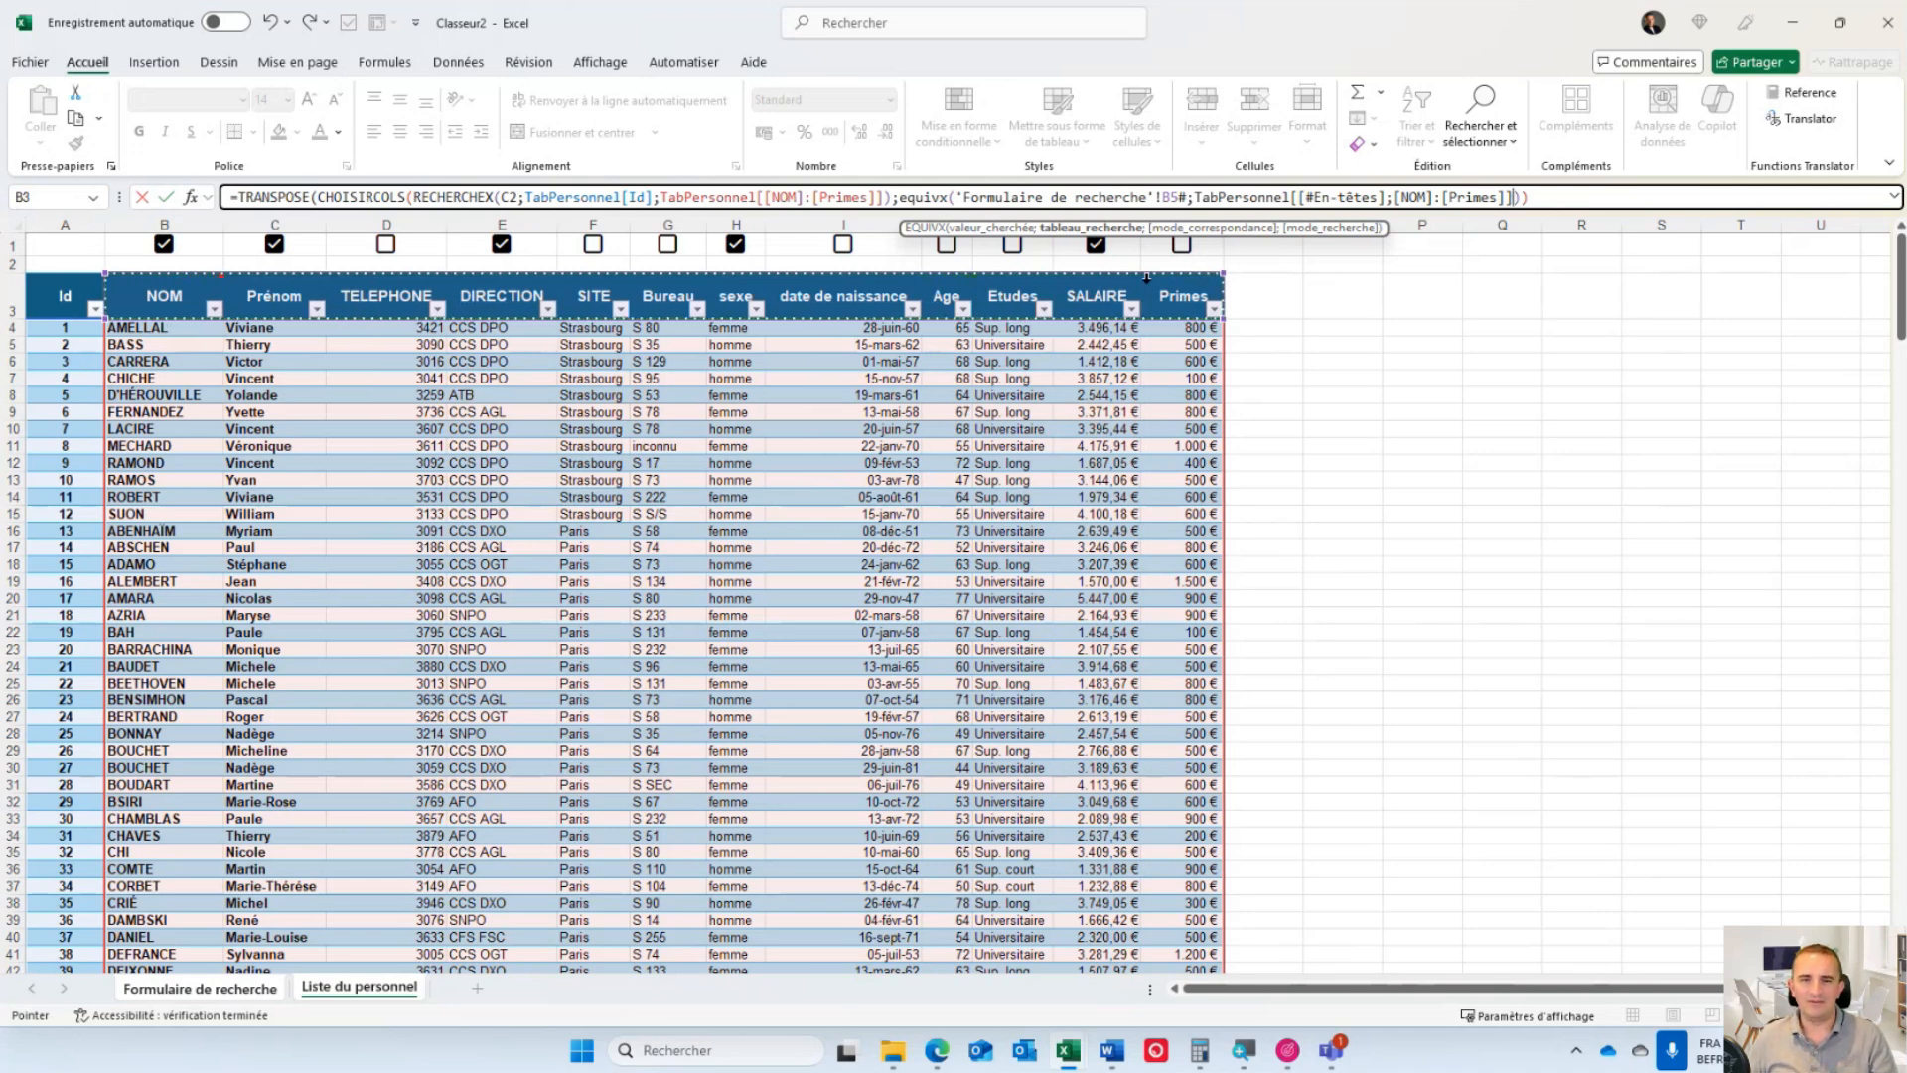
left_click(1323, 196)
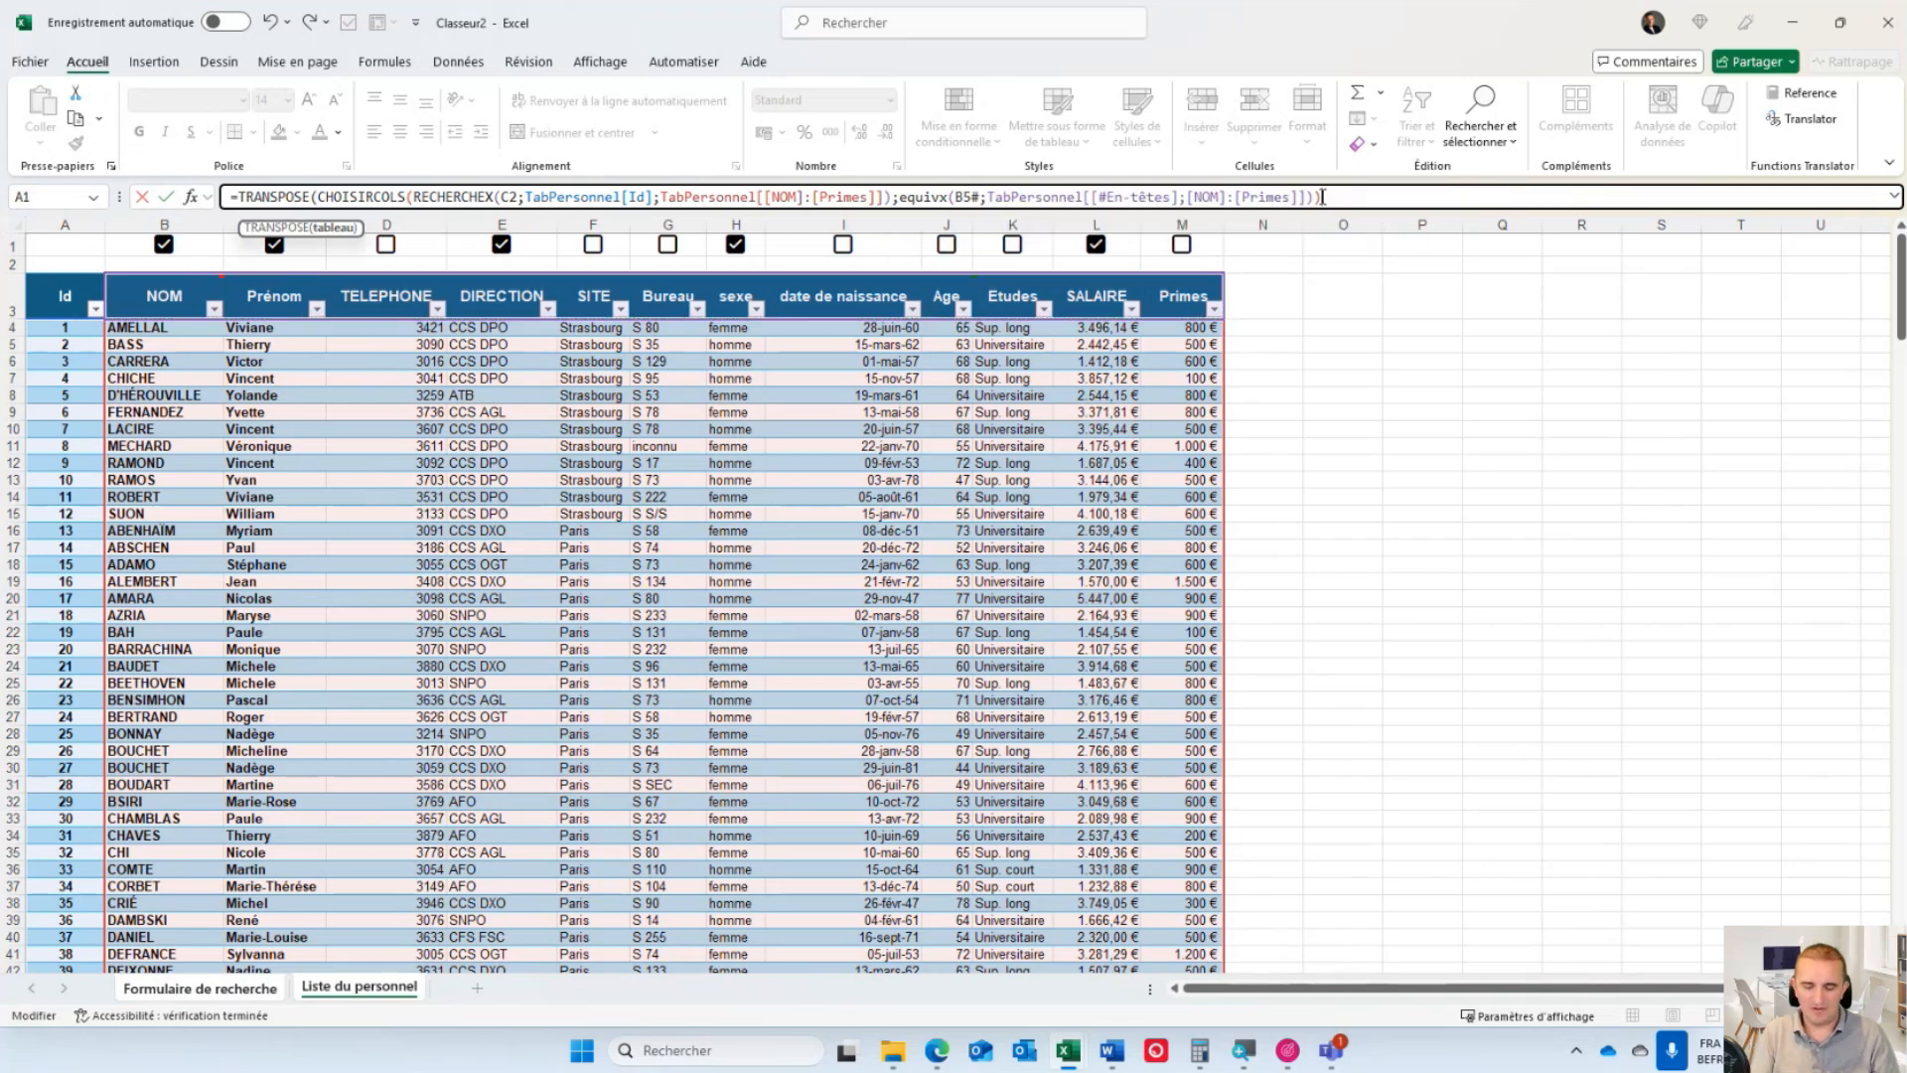
type(")")
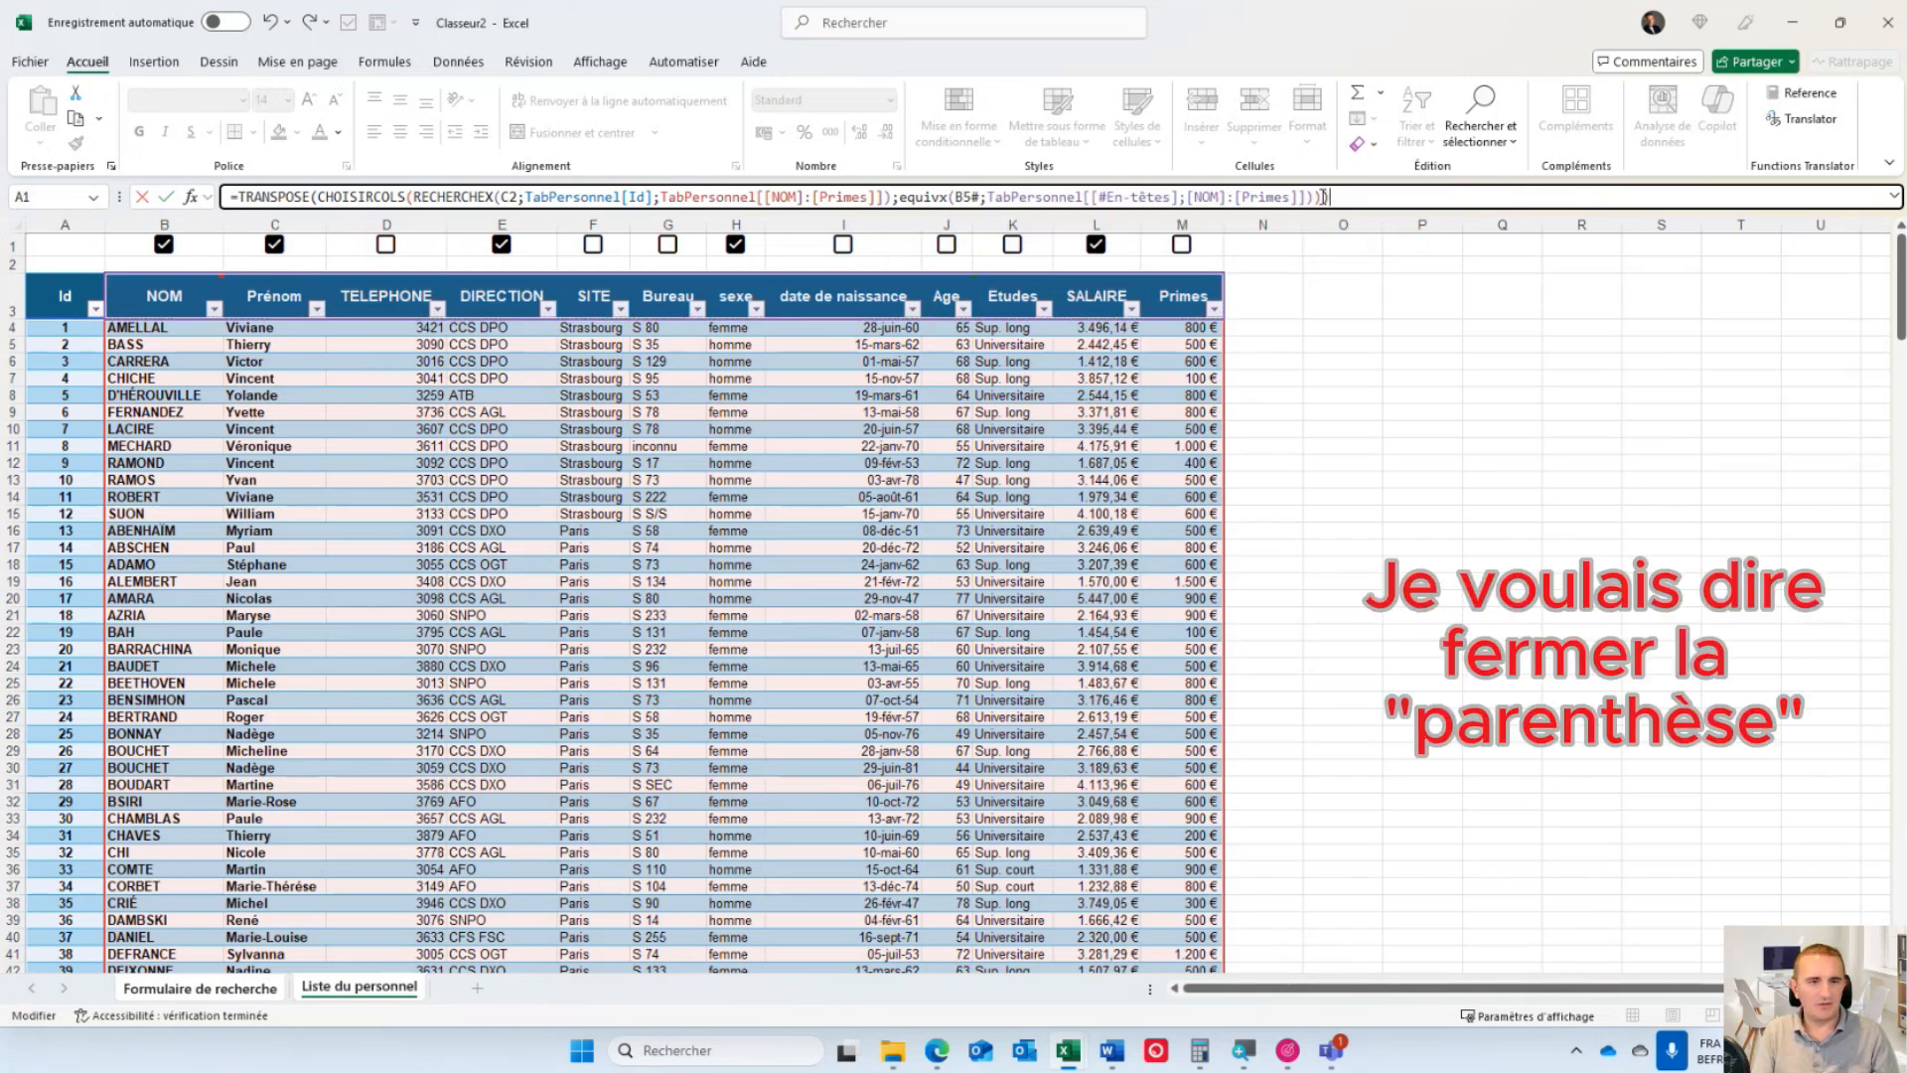
key("Return")
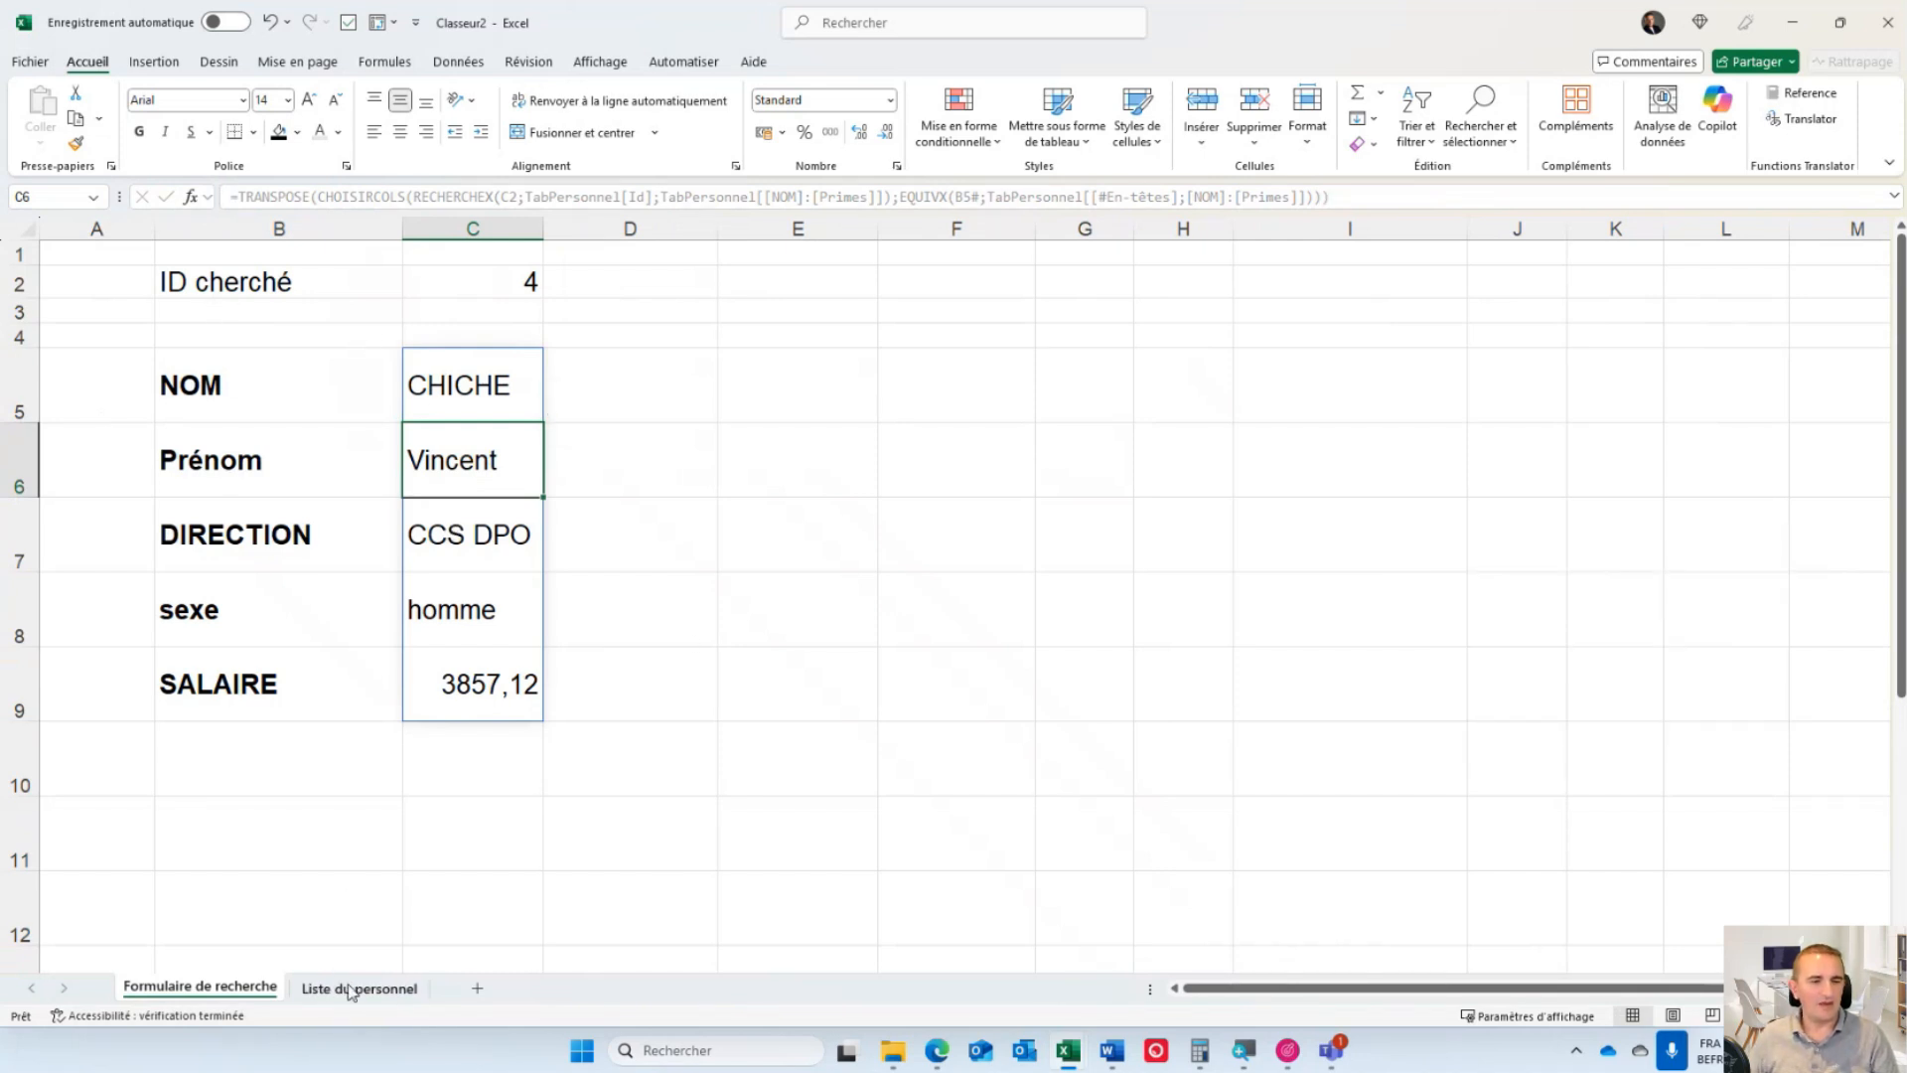
- Untick DIRECTION and sexe, tick Primes on the Liste du personnel sheet, and return to the search form
left_click(350, 988)
left_click(502, 256)
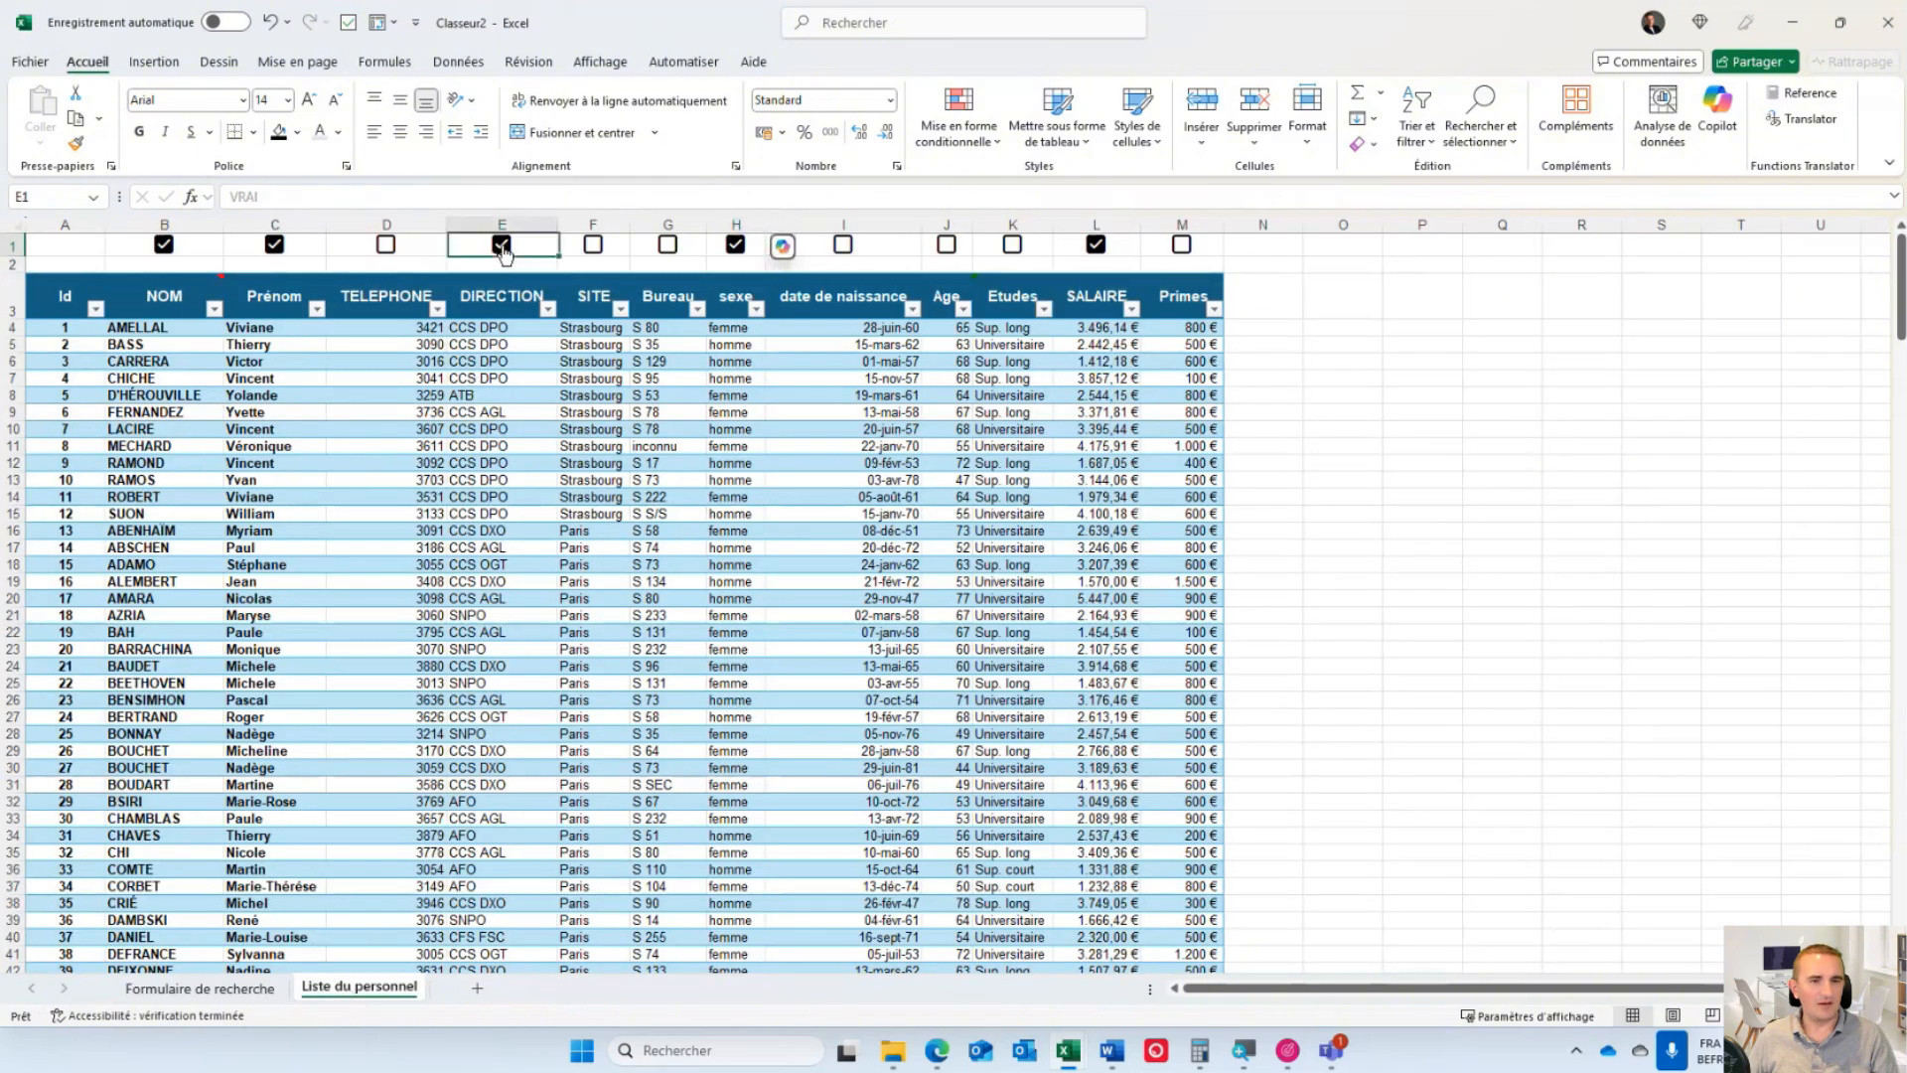
left_click(734, 244)
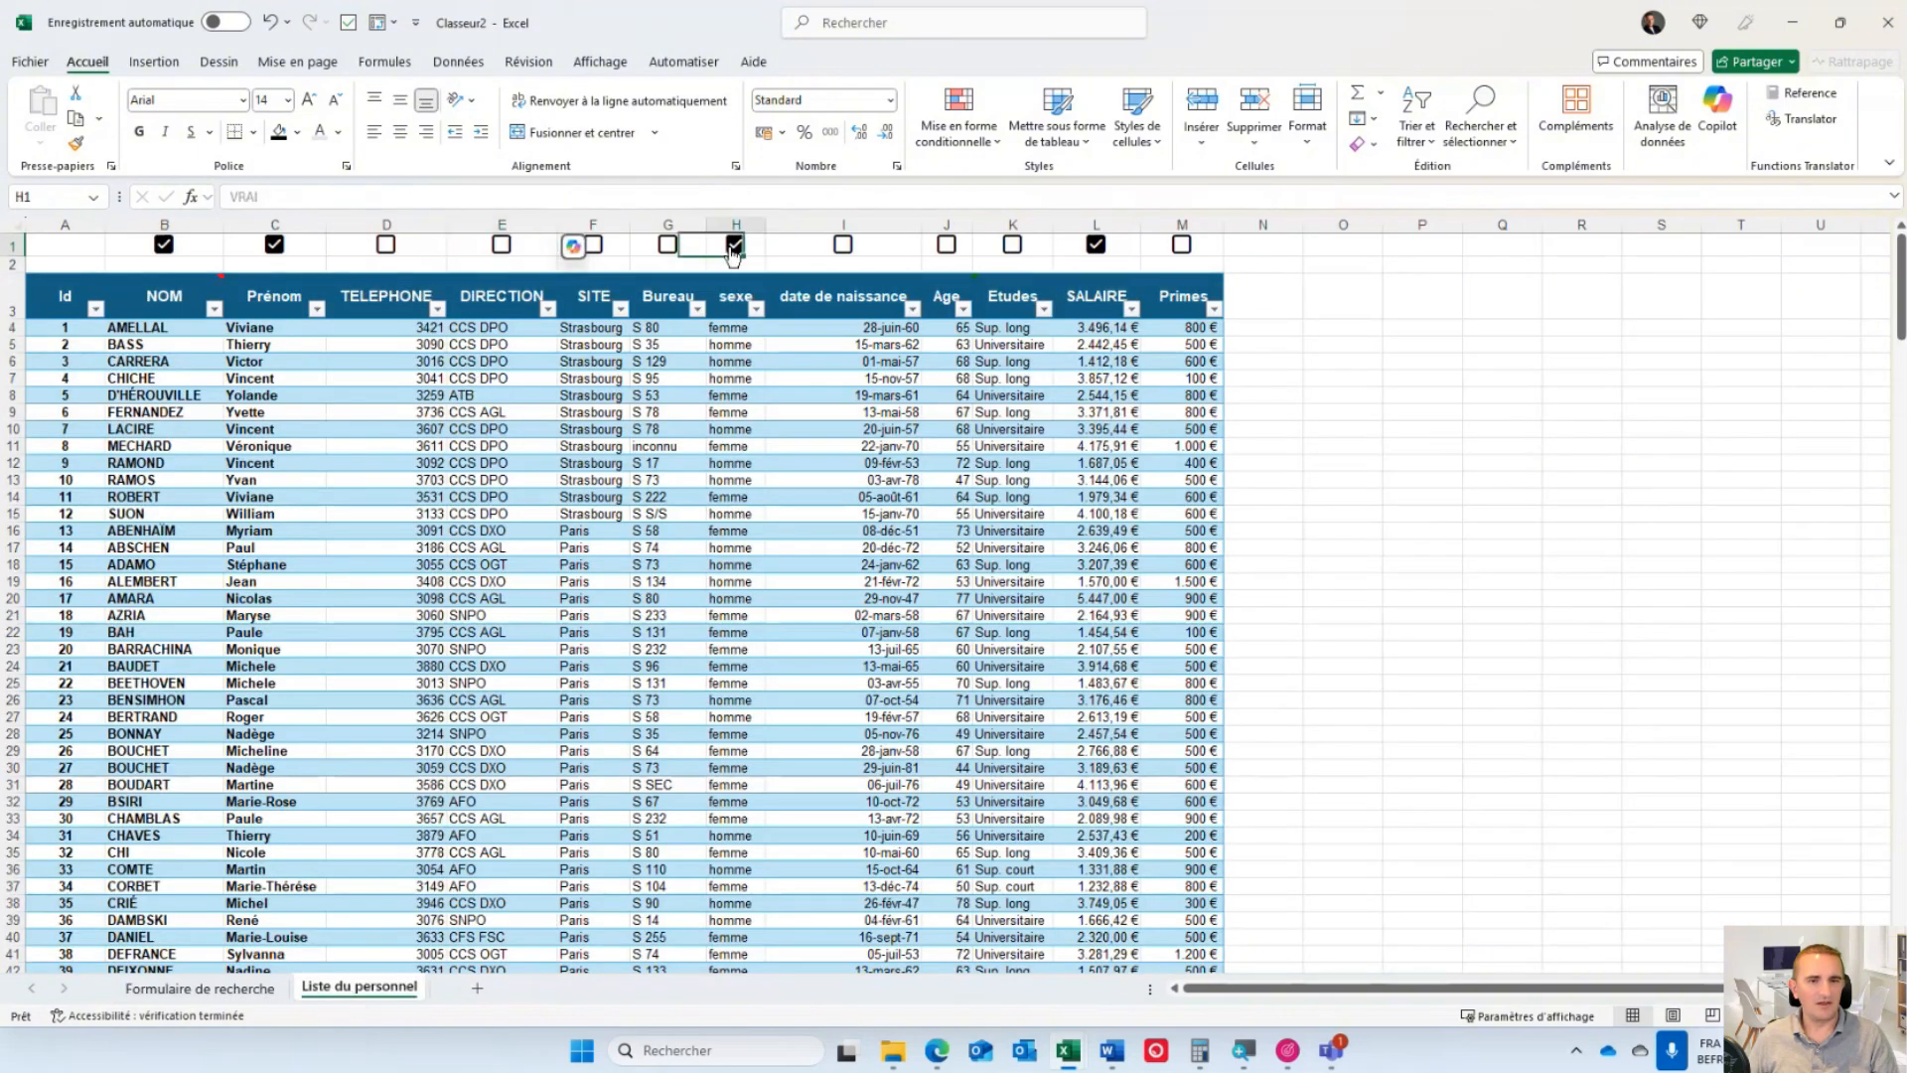
left_click(1181, 244)
left_click(200, 988)
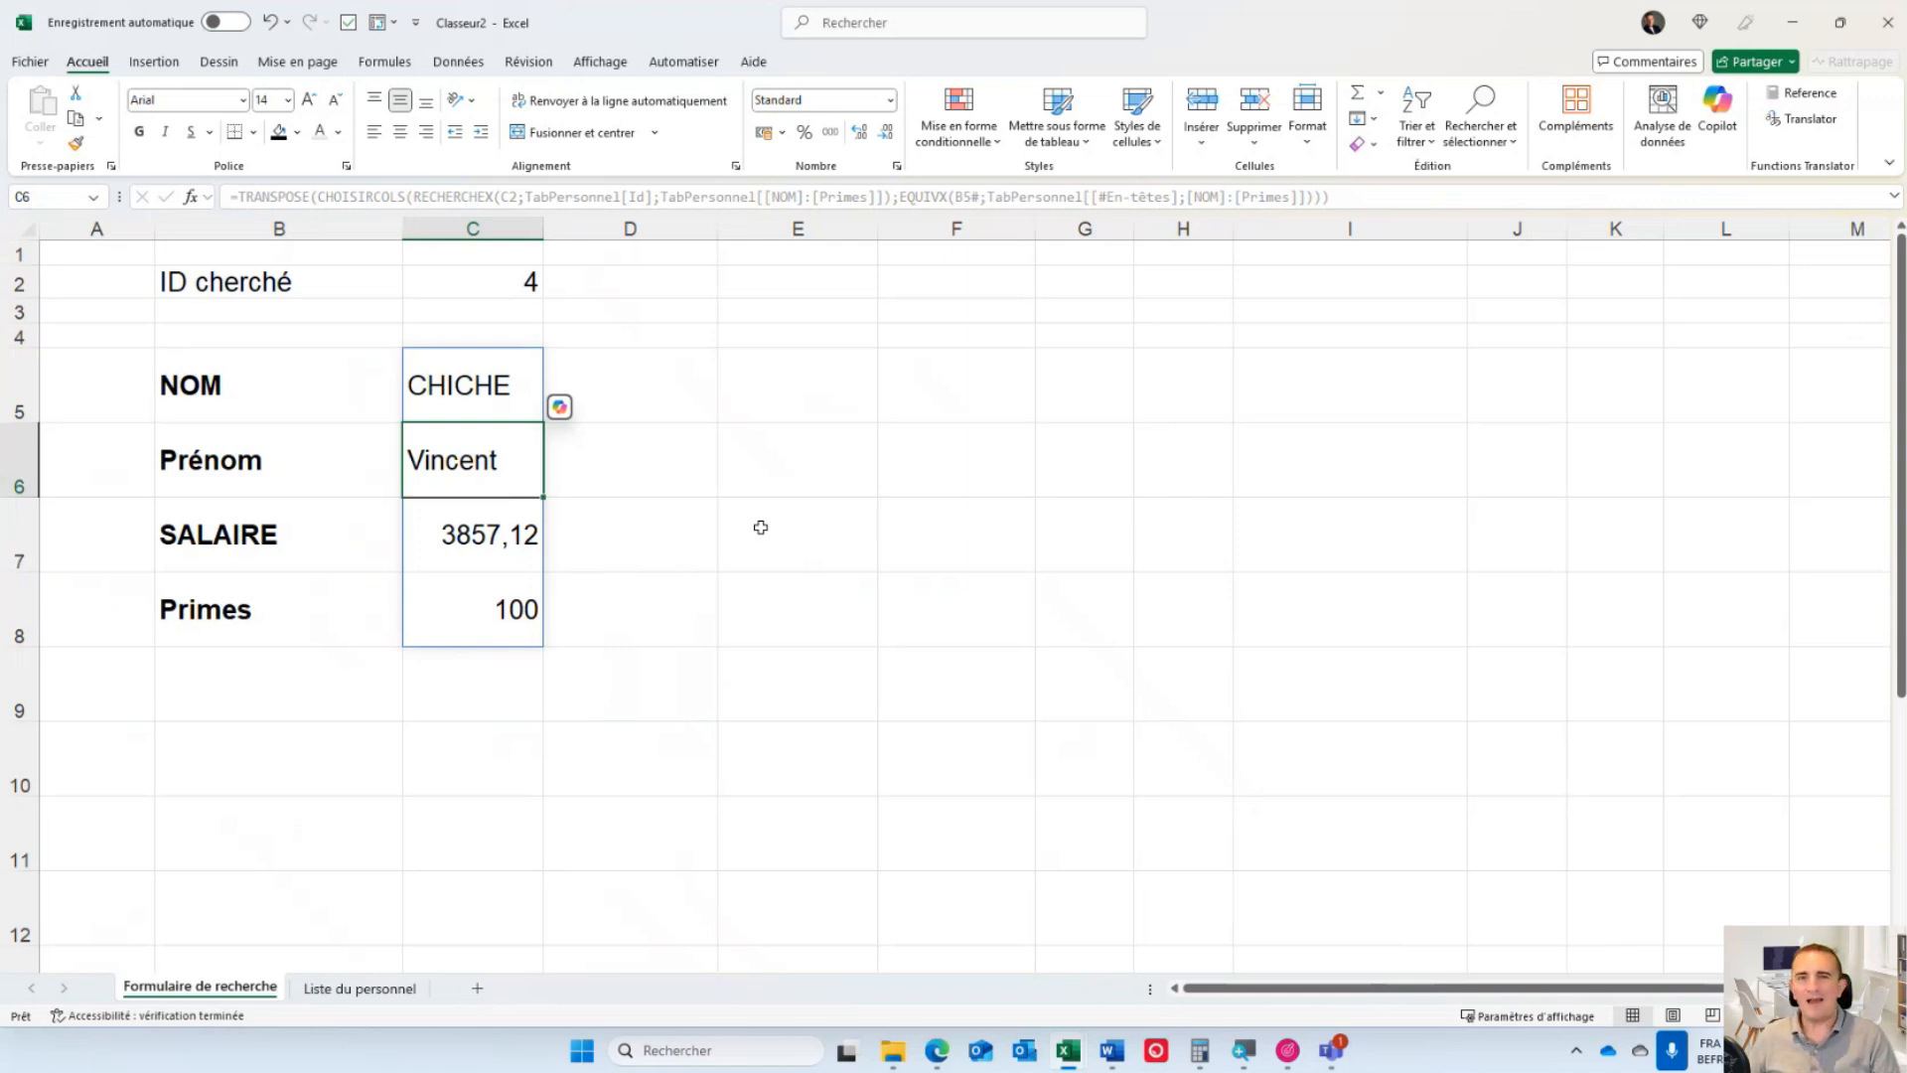
- Clear the searched ID in C2 and wrap the C5 formula in SIERREUR with the fallback text "Veuillez choisir un ID"
left_click(439, 282)
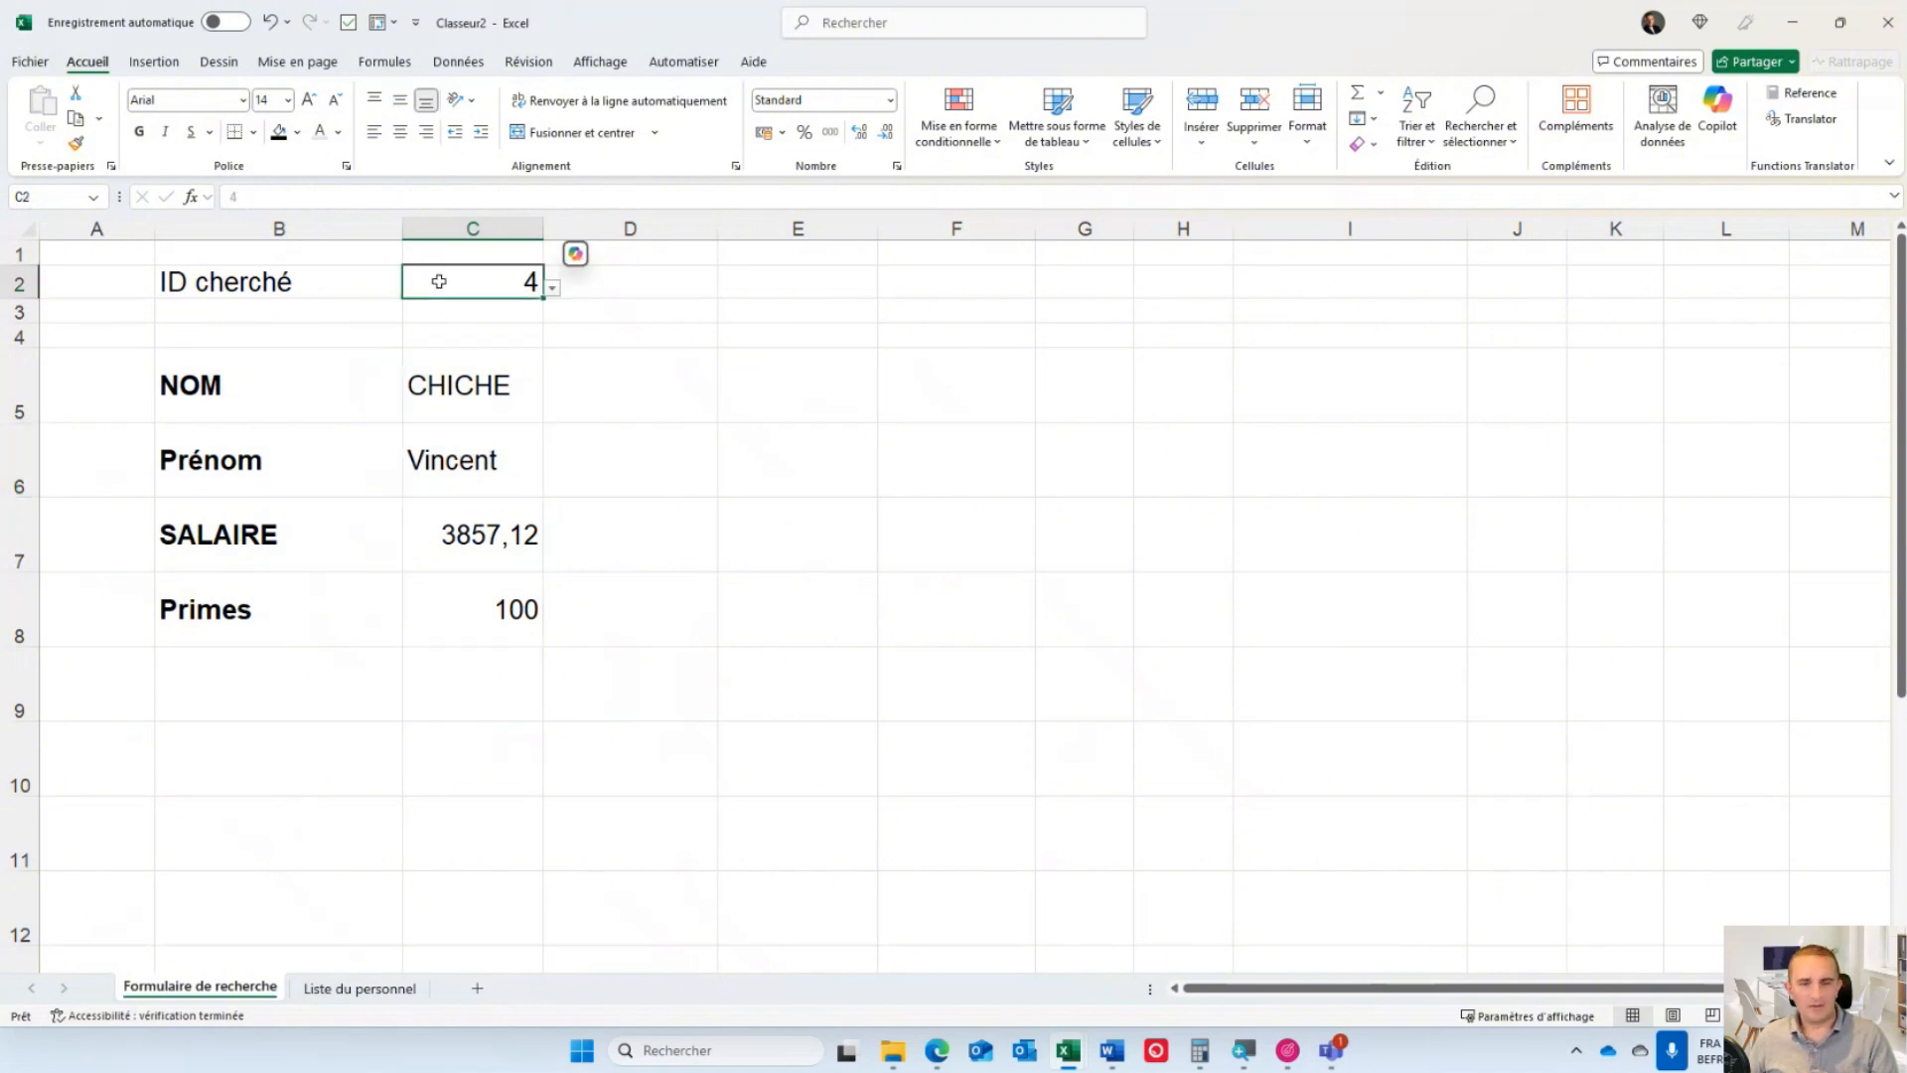
key("Delete")
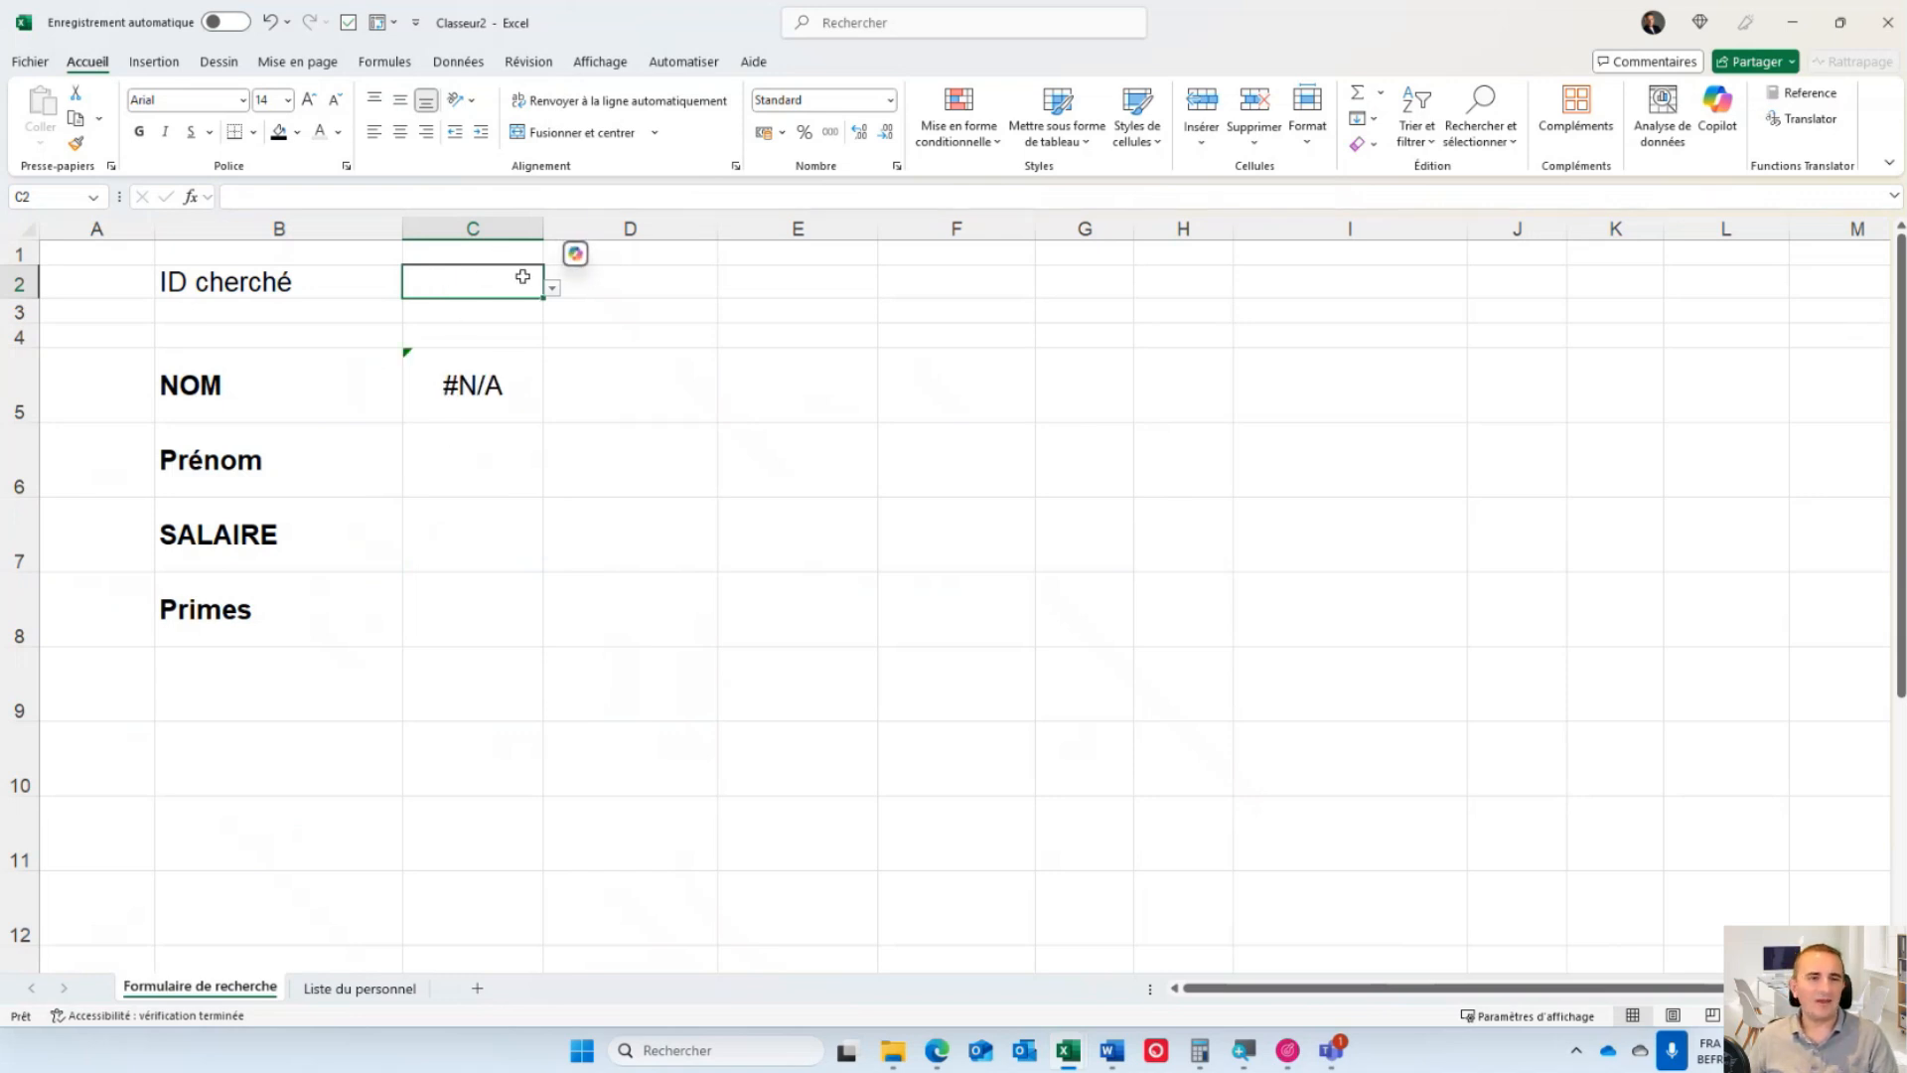
left_click(493, 381)
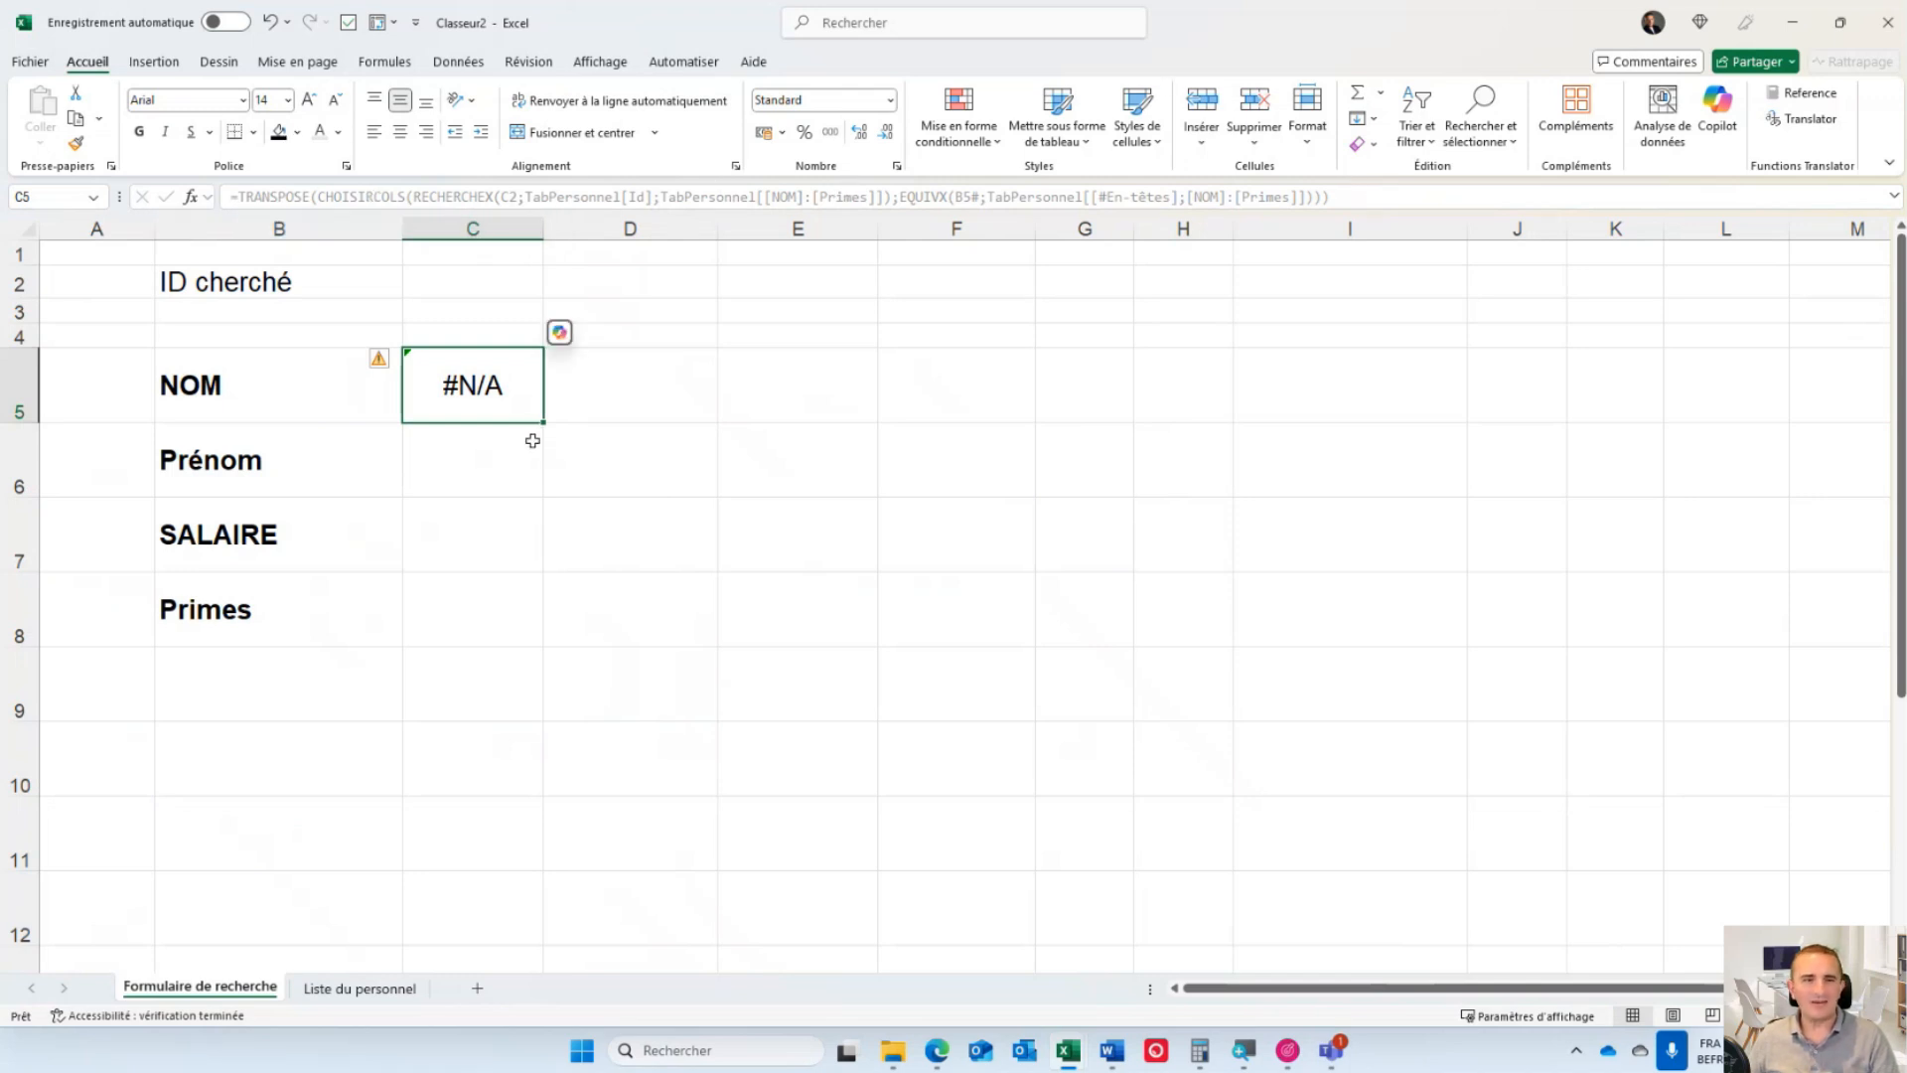
key("F2")
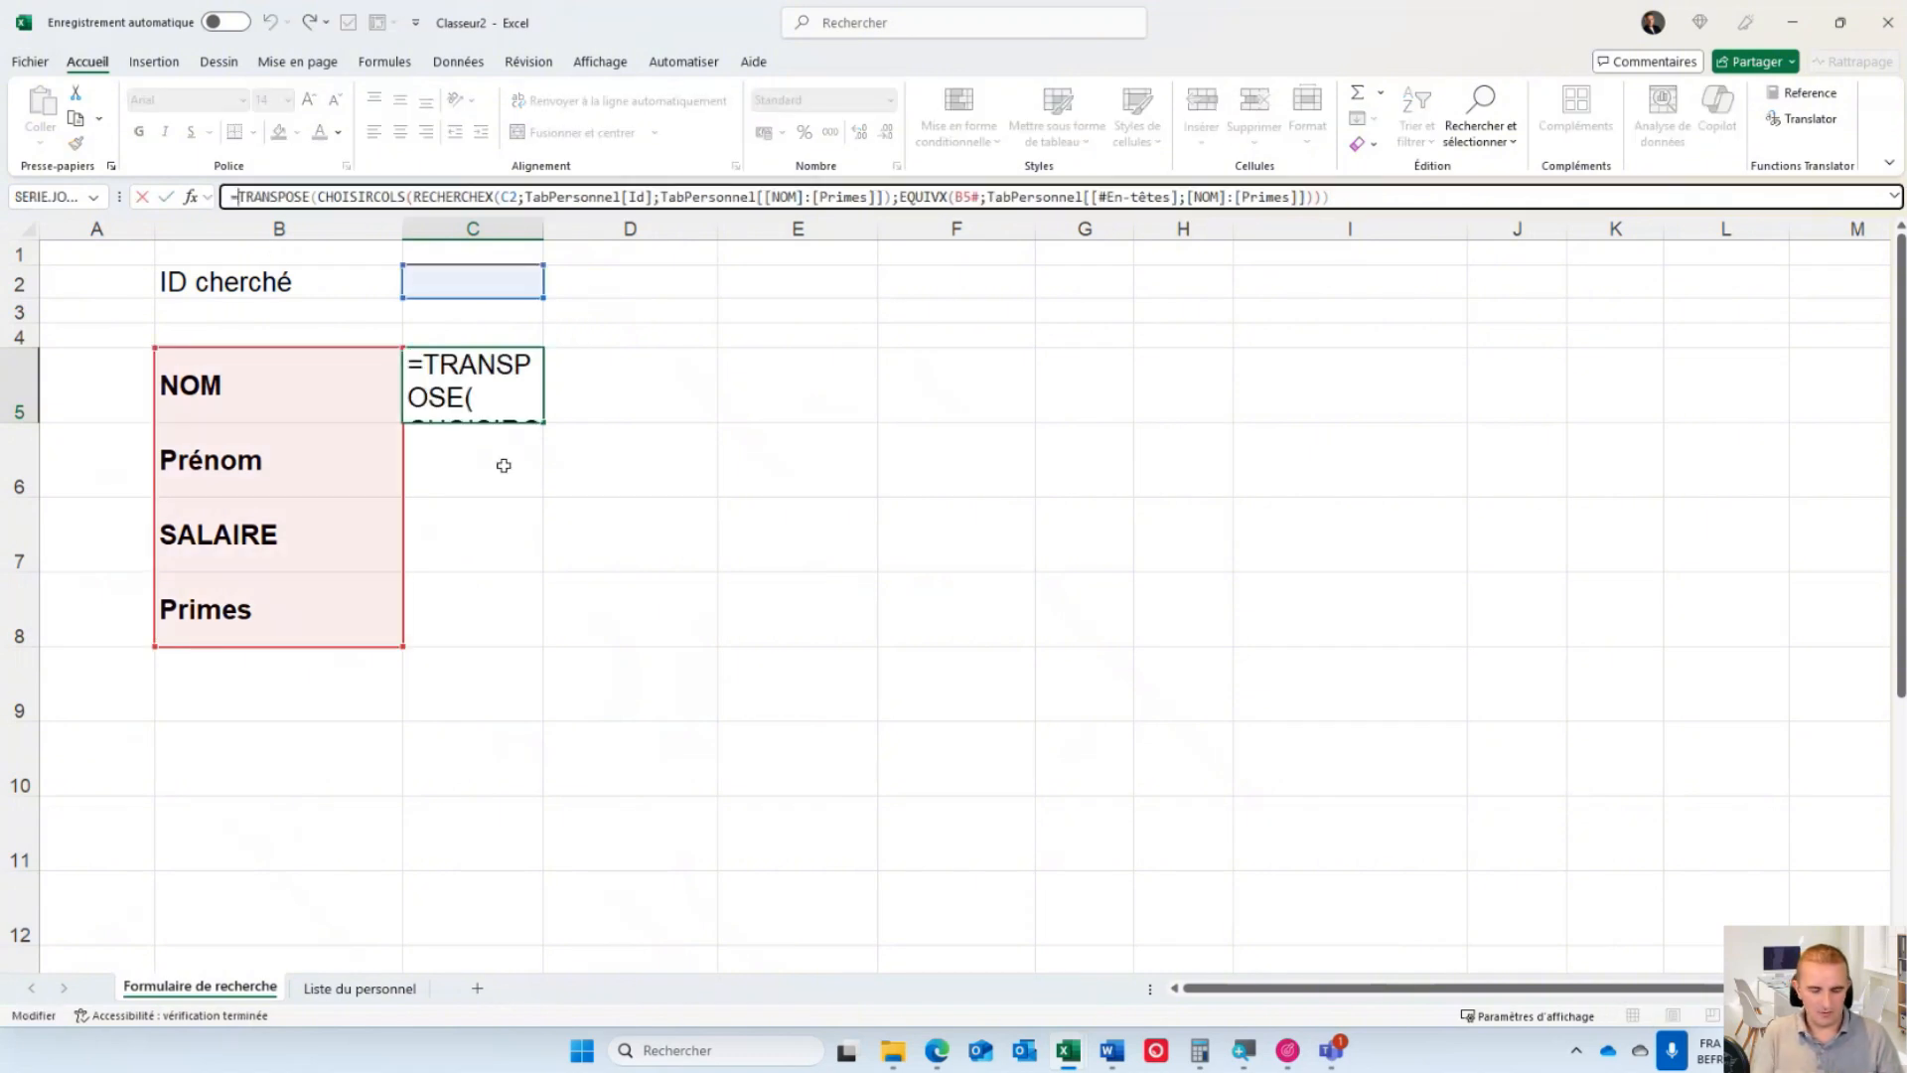
type("sierreur(")
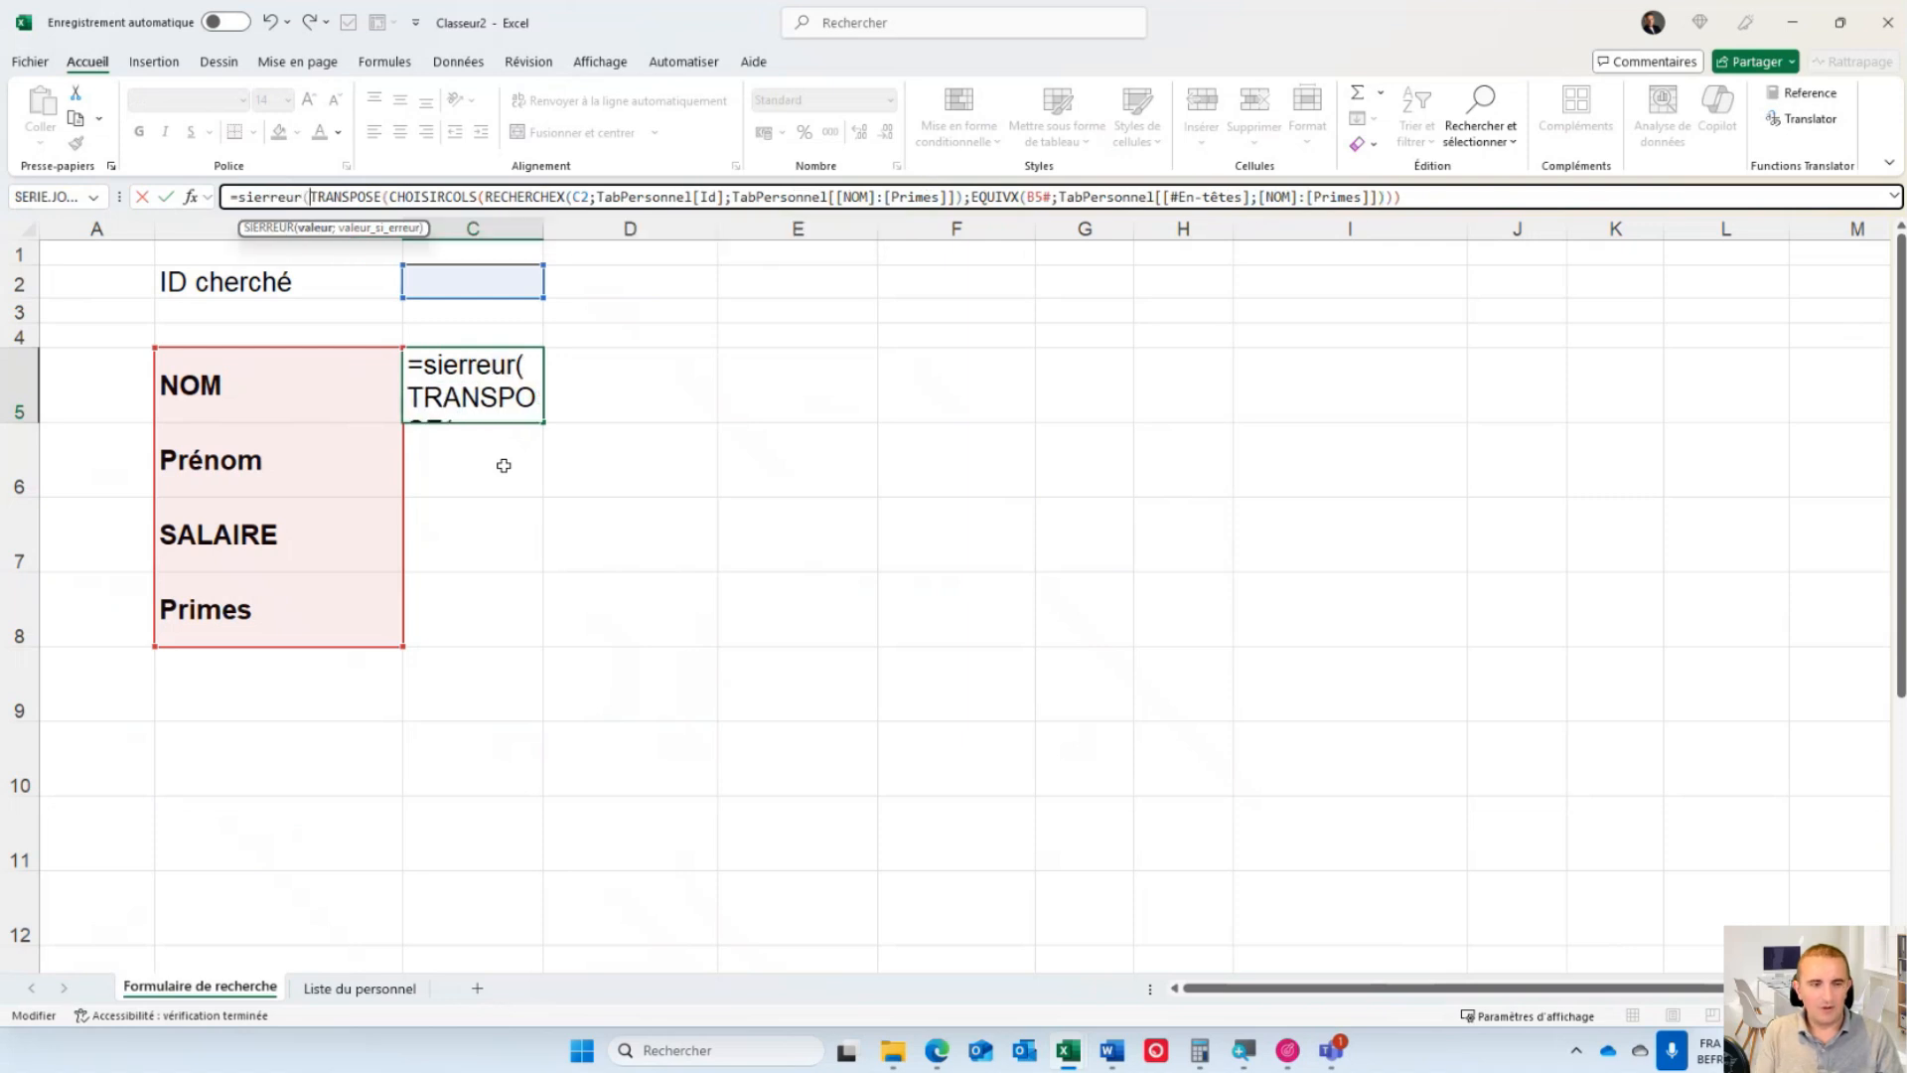
left_click(1468, 206)
type(";")
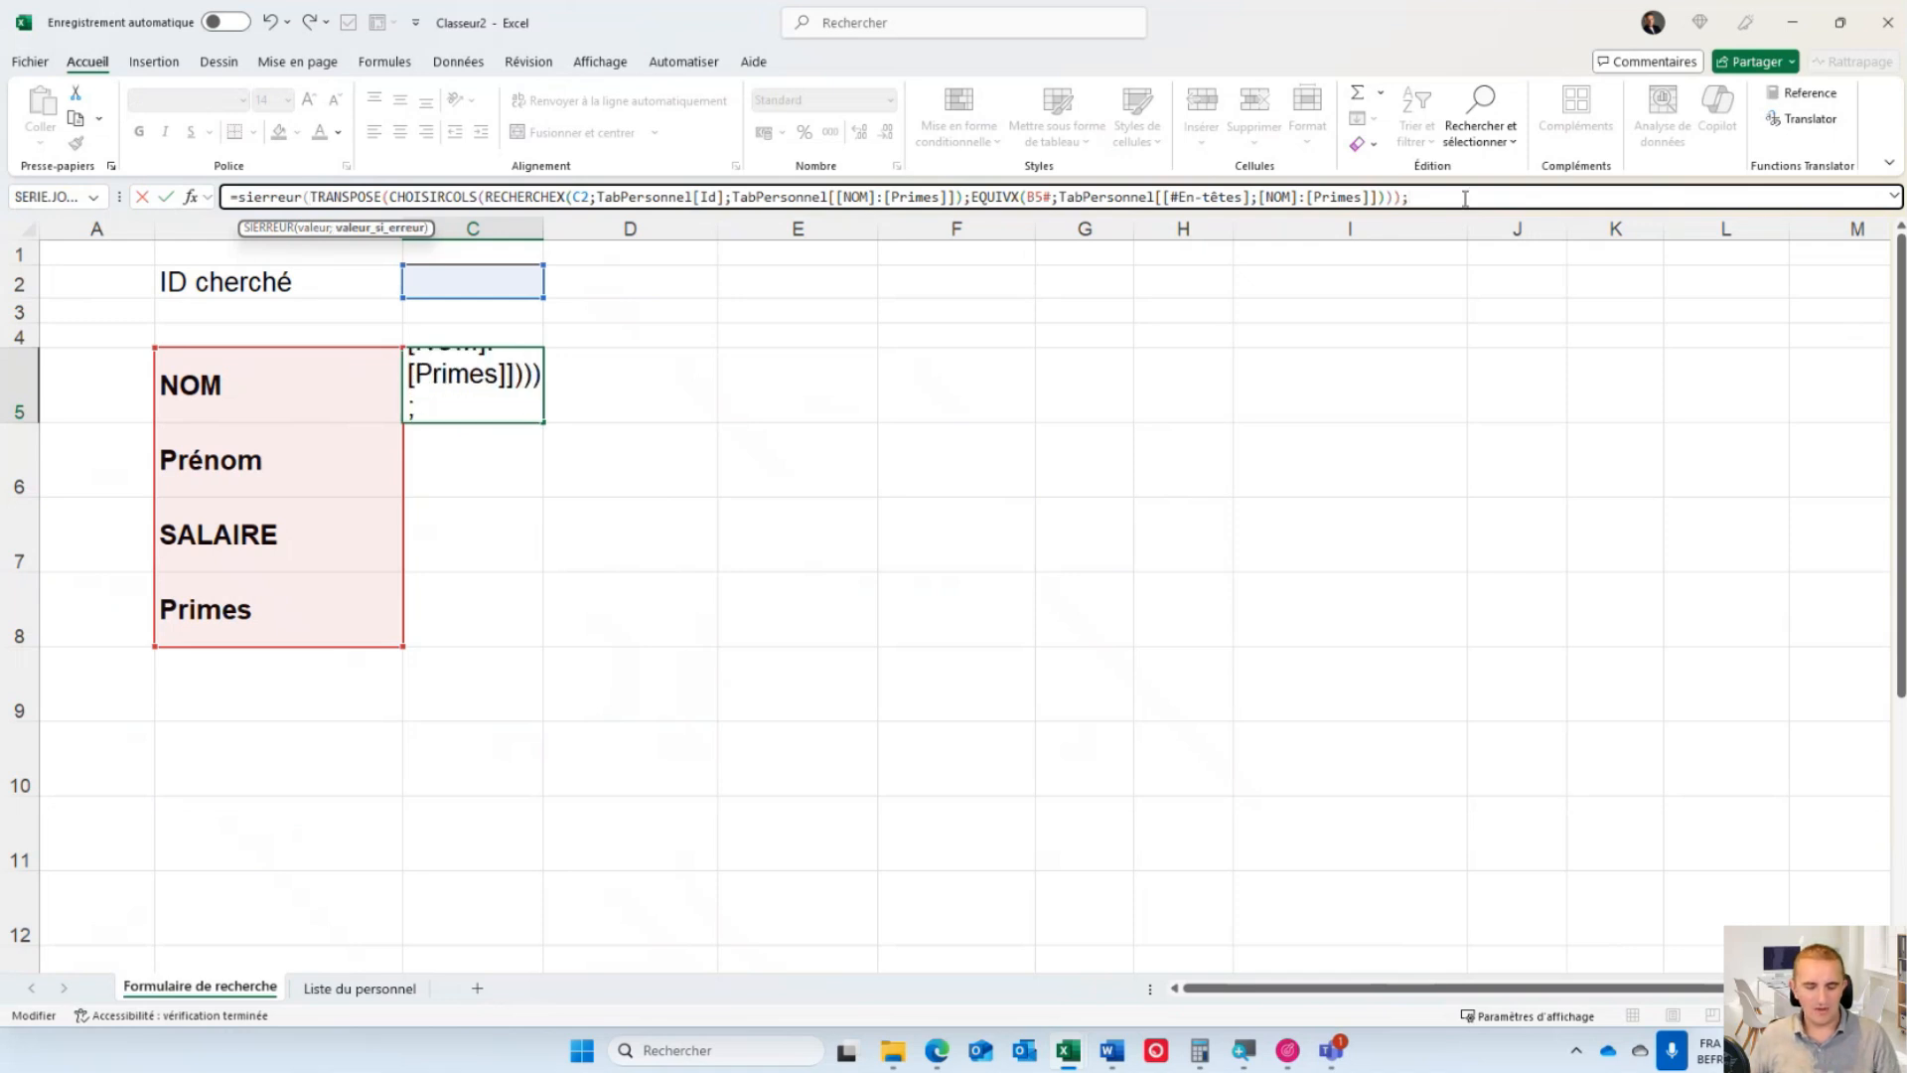
type("\"")
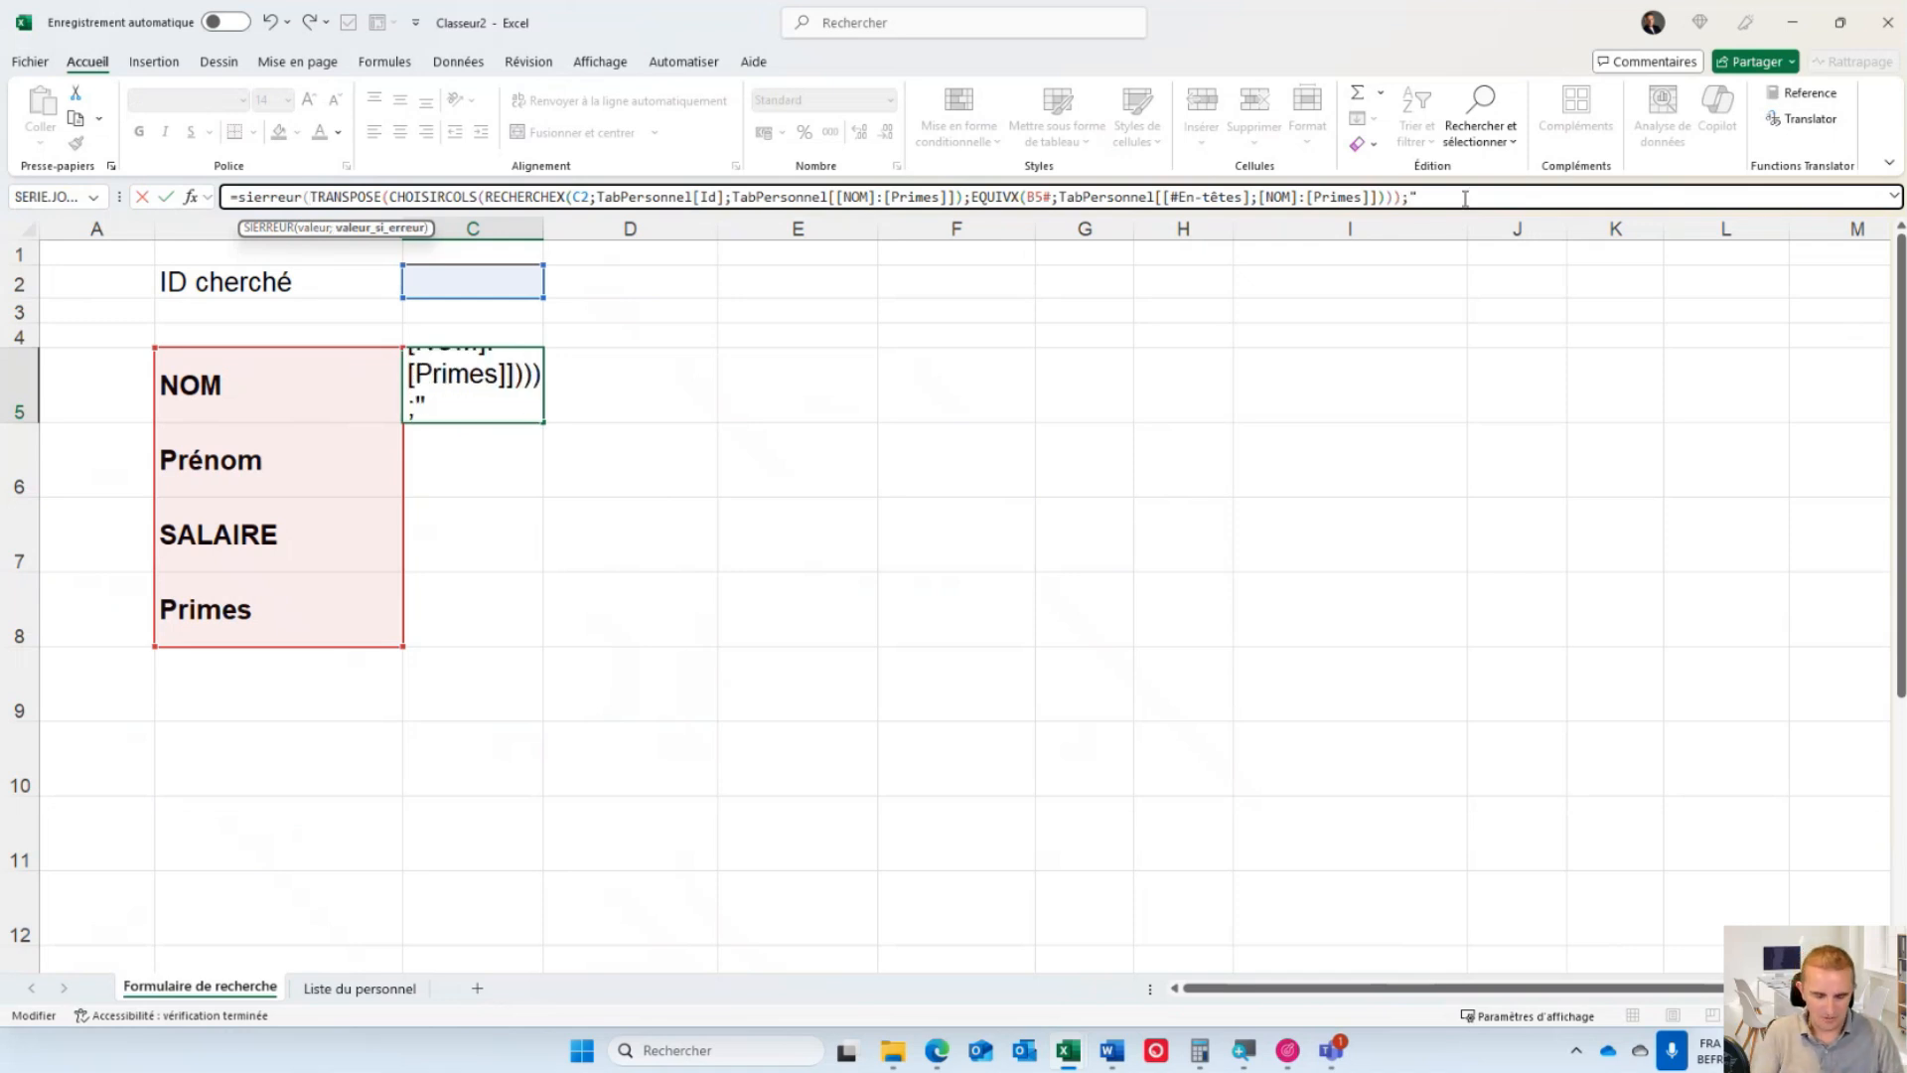
type("Veuillez ch")
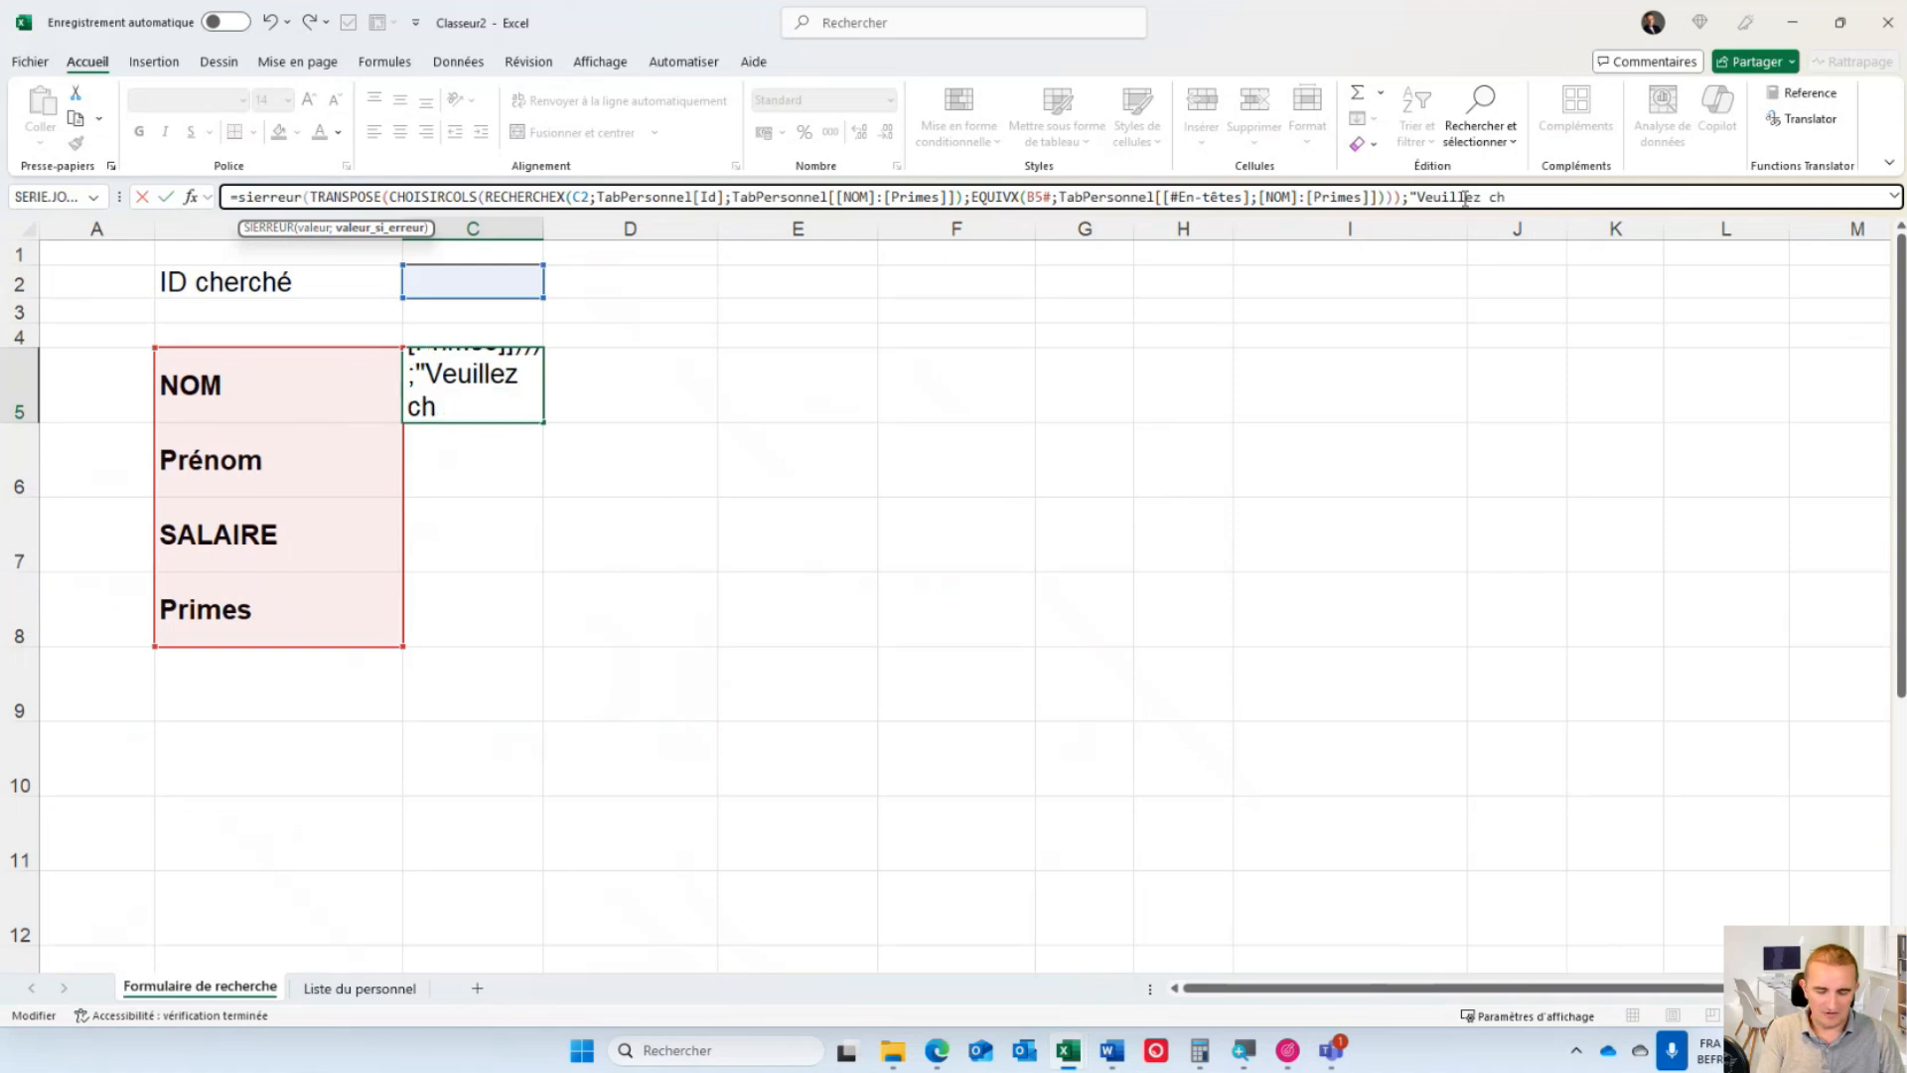
type("oisir un ID")
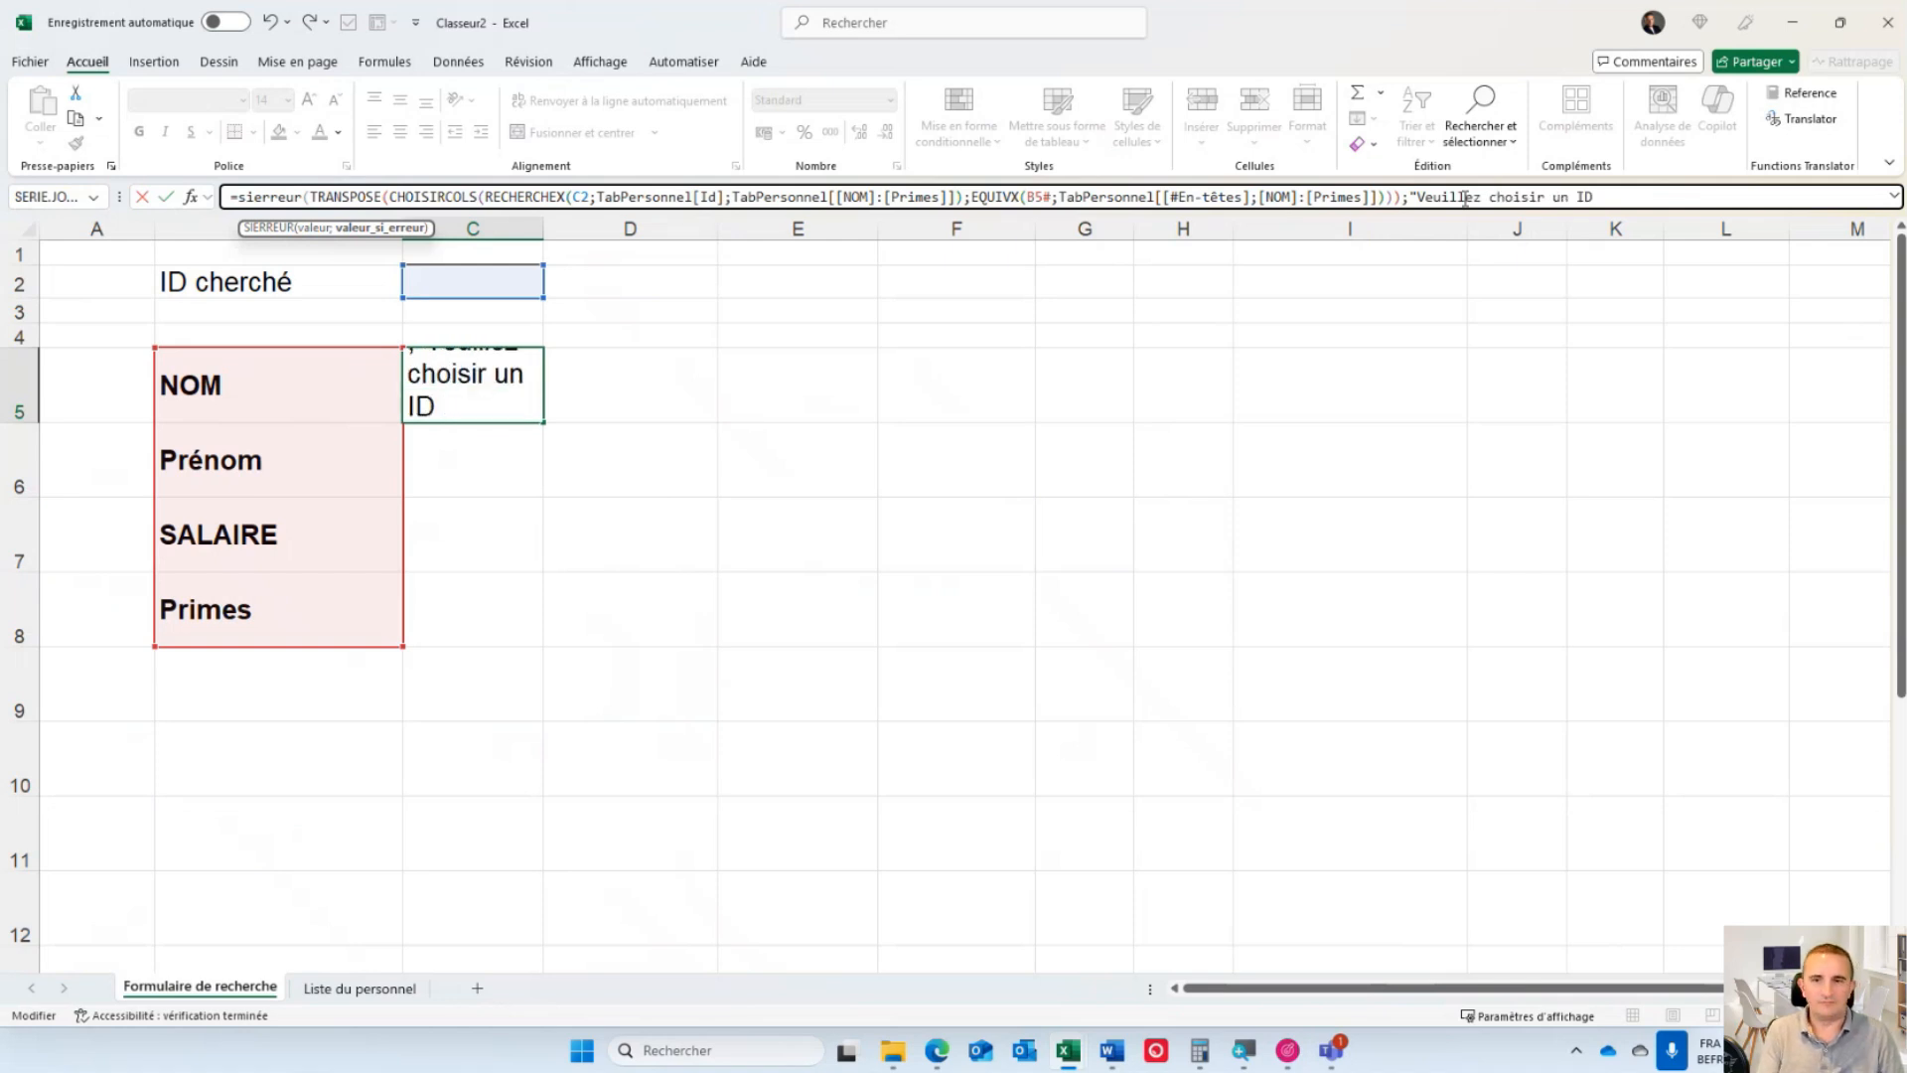
type("\")")
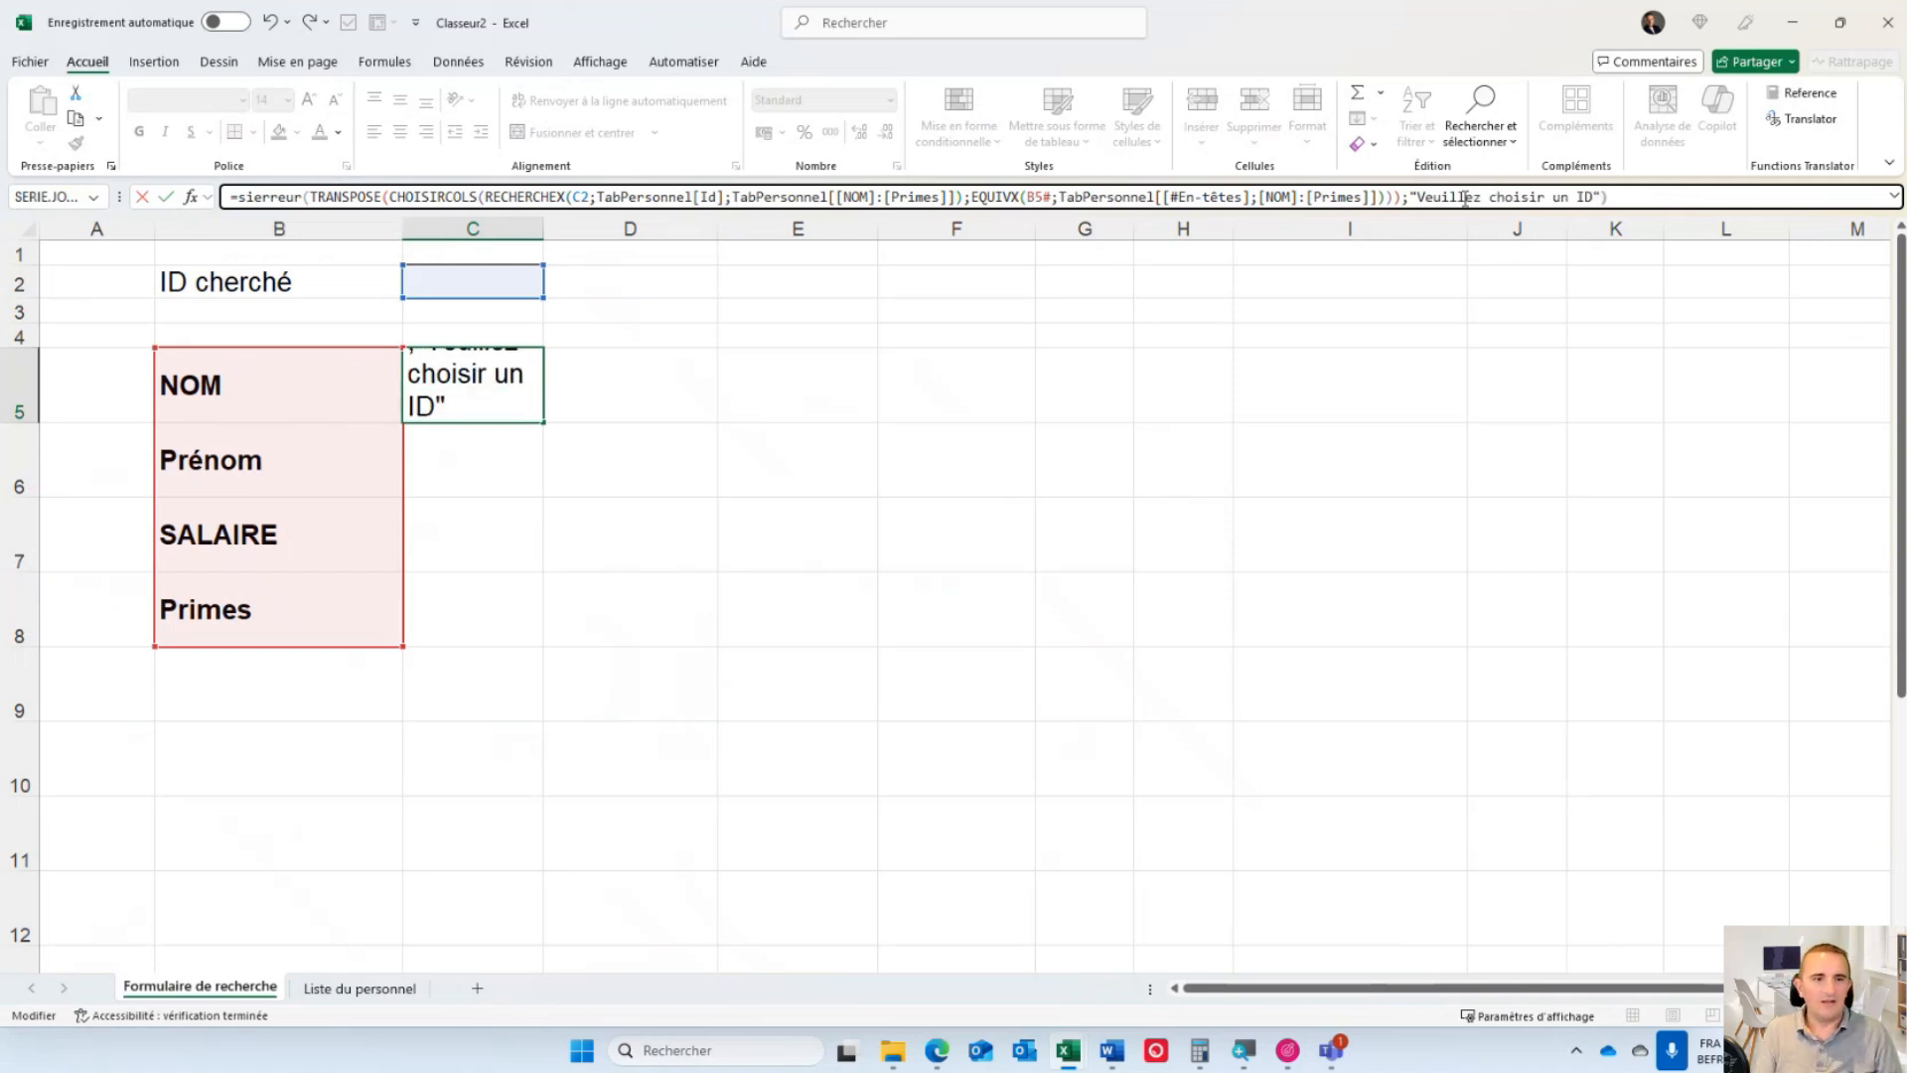
key("Return")
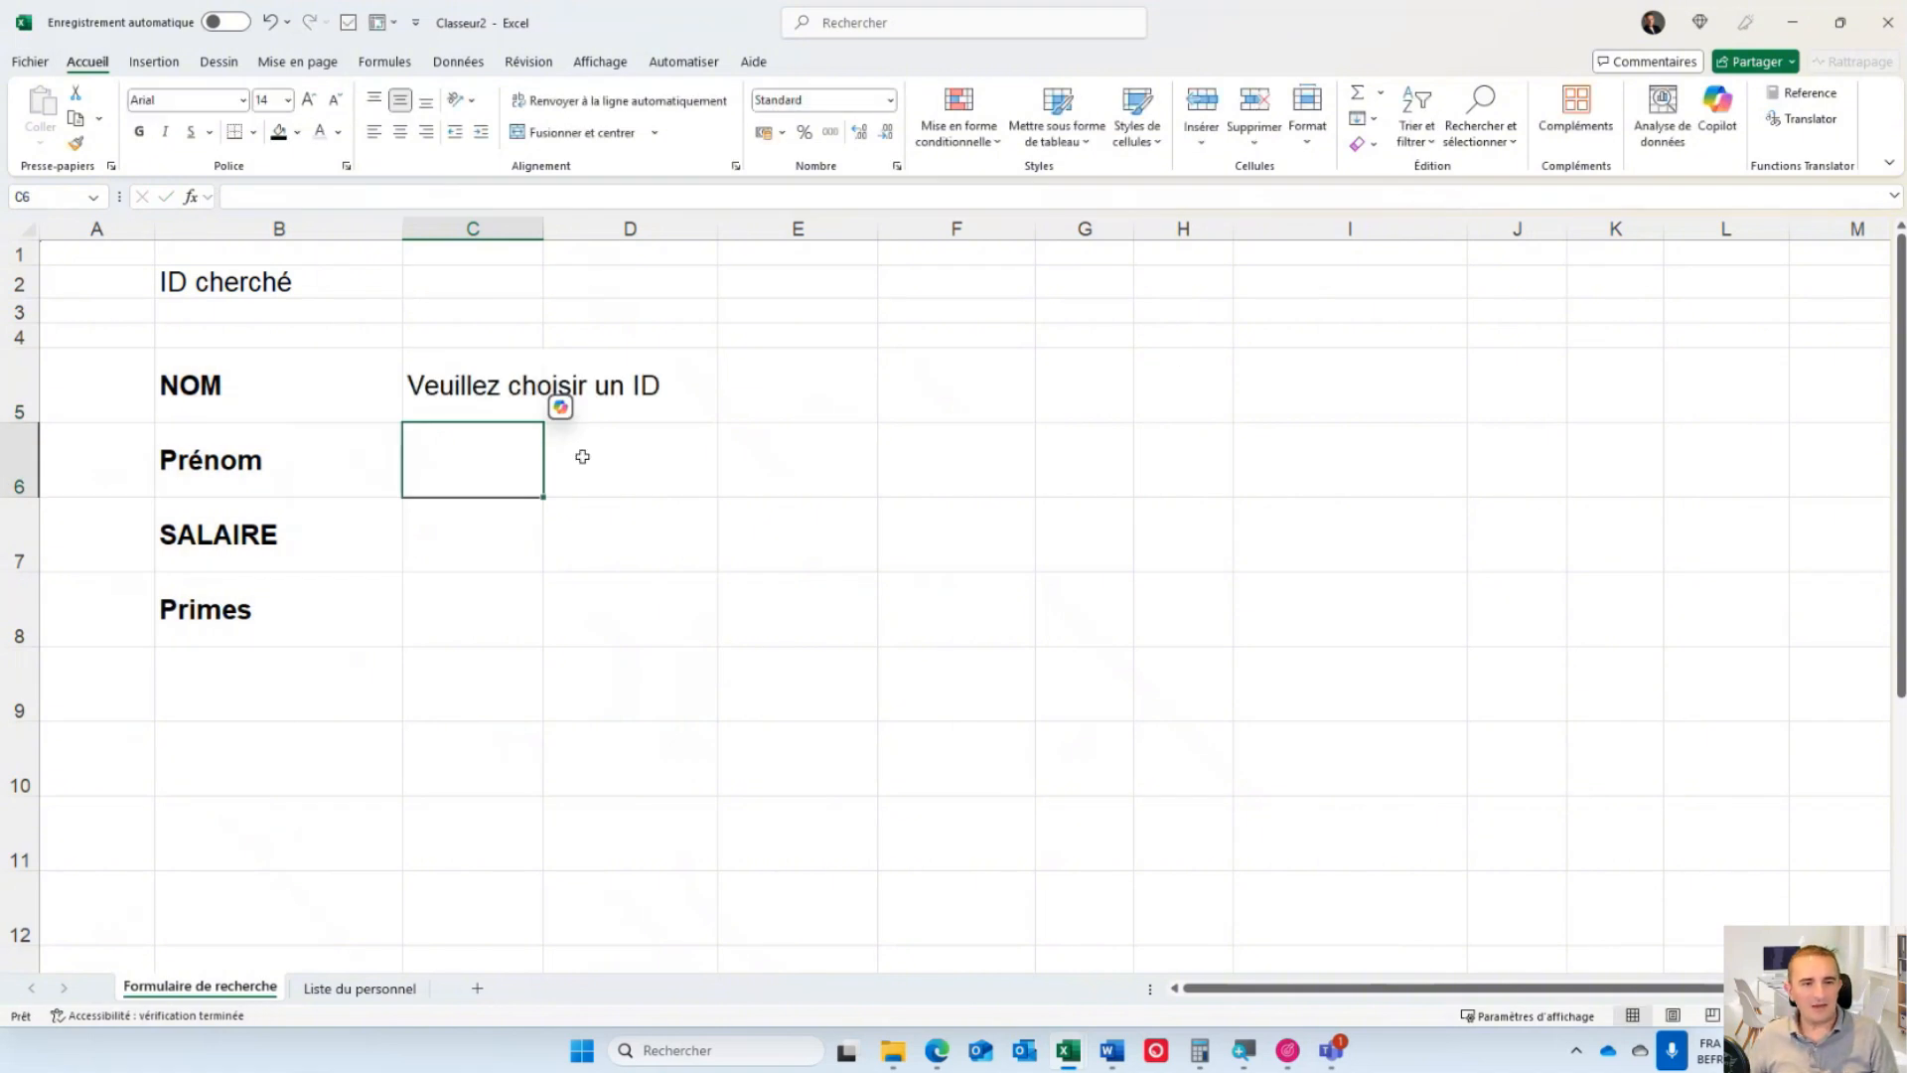
- Choose ID 3 as the searched ID in C2
left_click(487, 284)
left_click(553, 288)
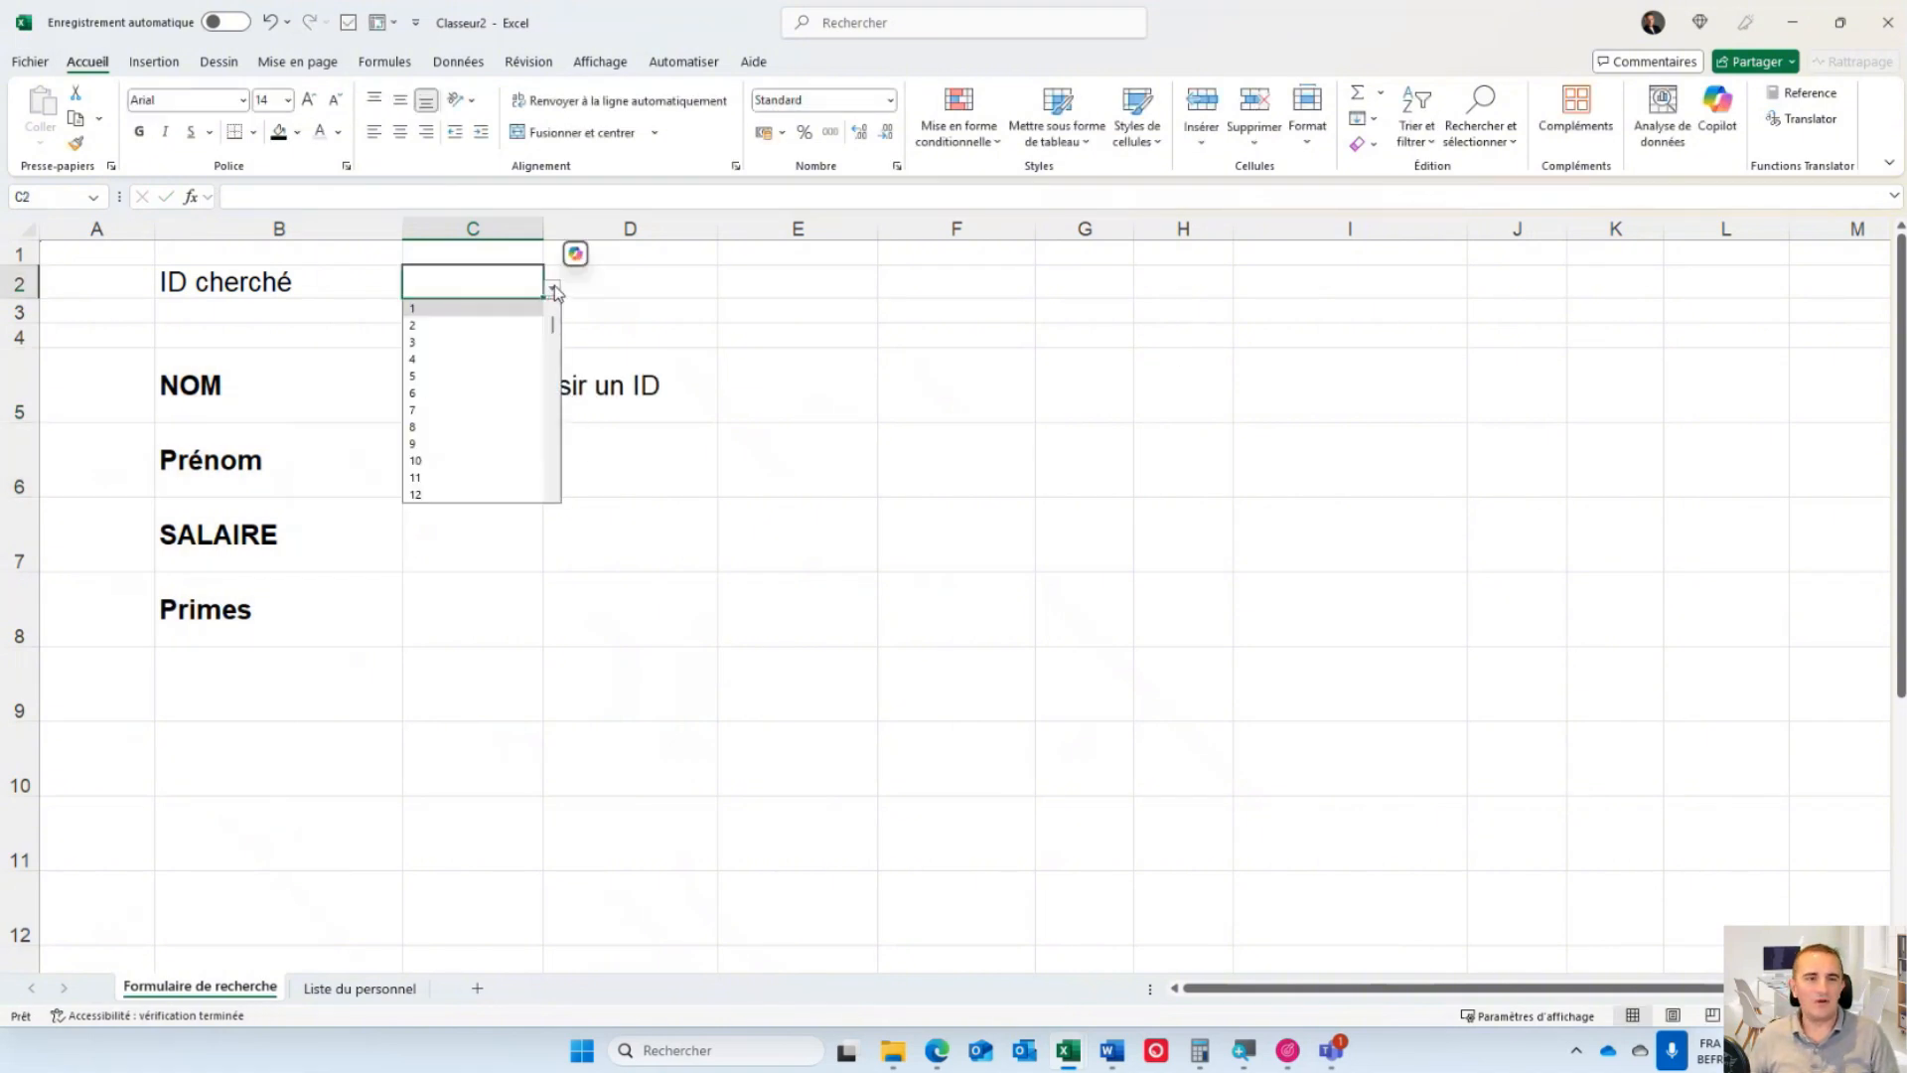
left_click(437, 345)
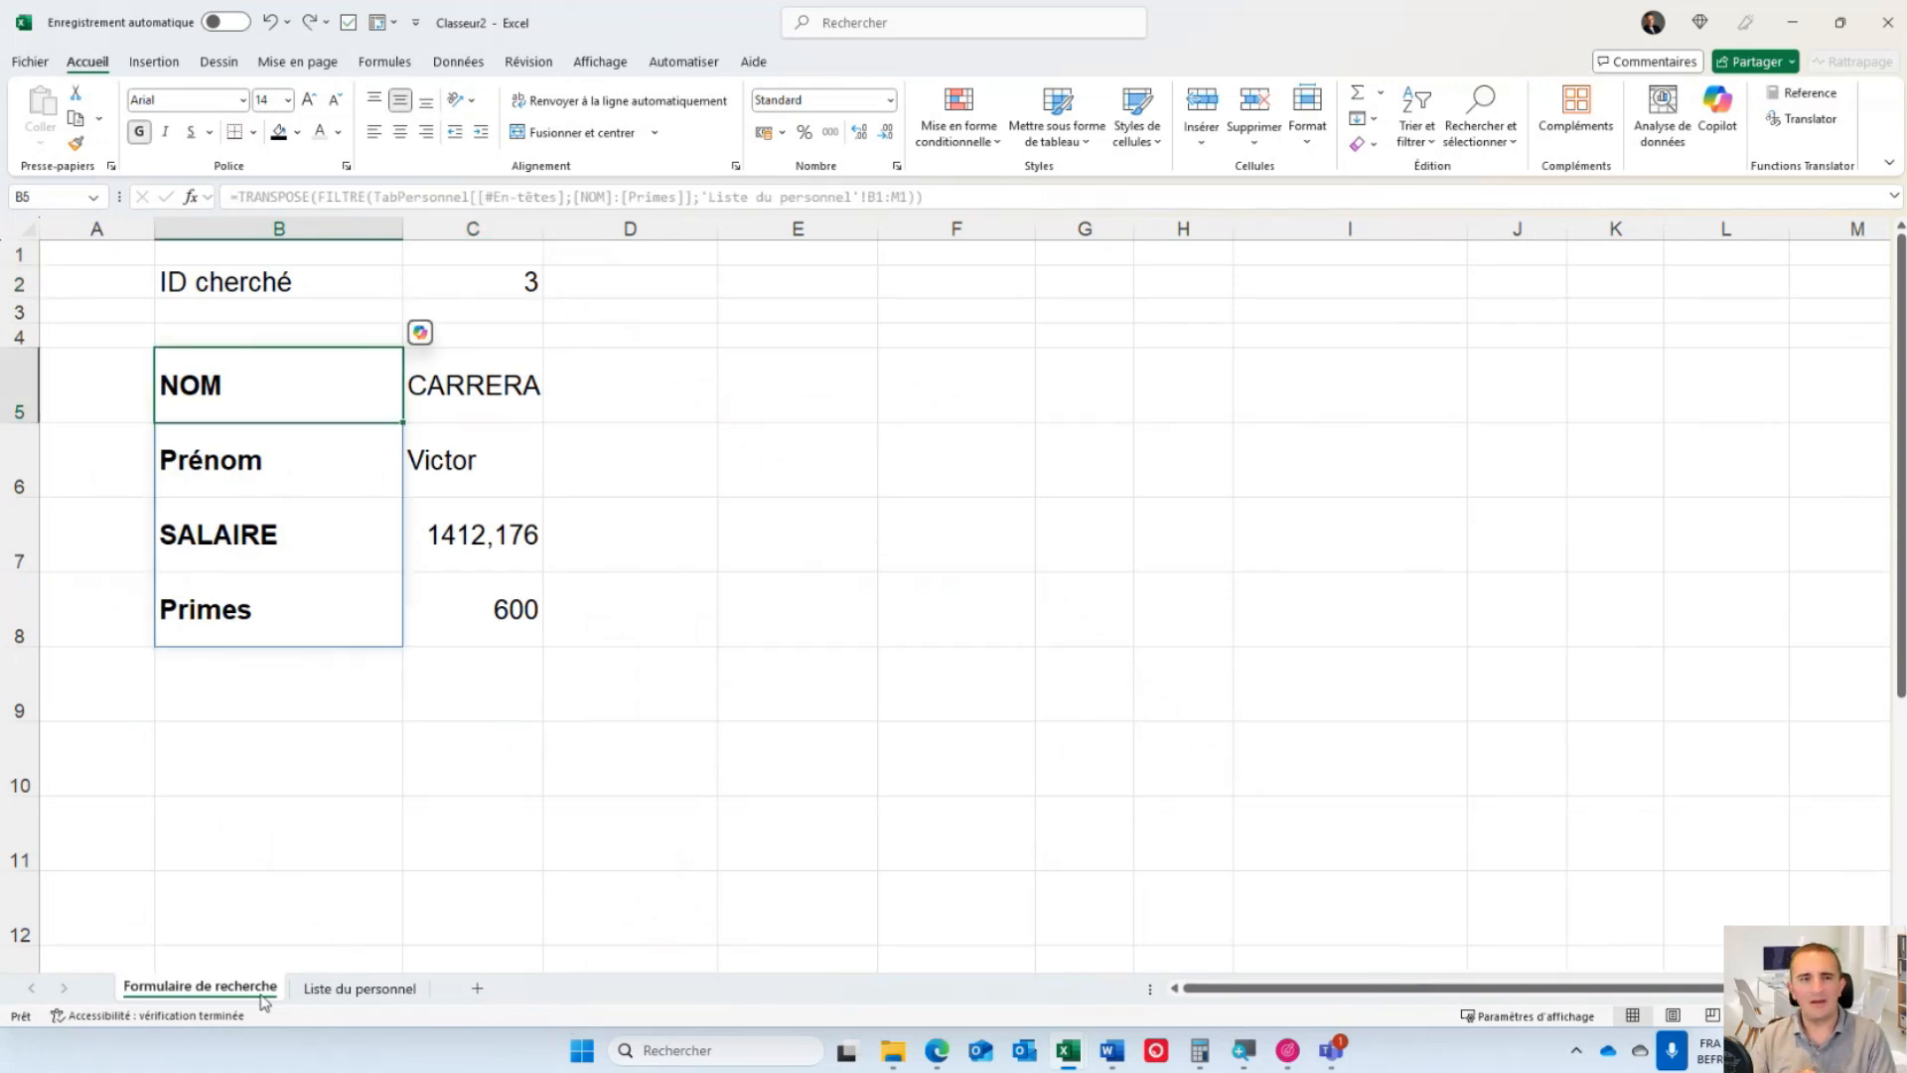
- Untick NOM, Prénom, SALAIRE and Primes on the Liste du personnel sheet and return to the search form
left_click(349, 988)
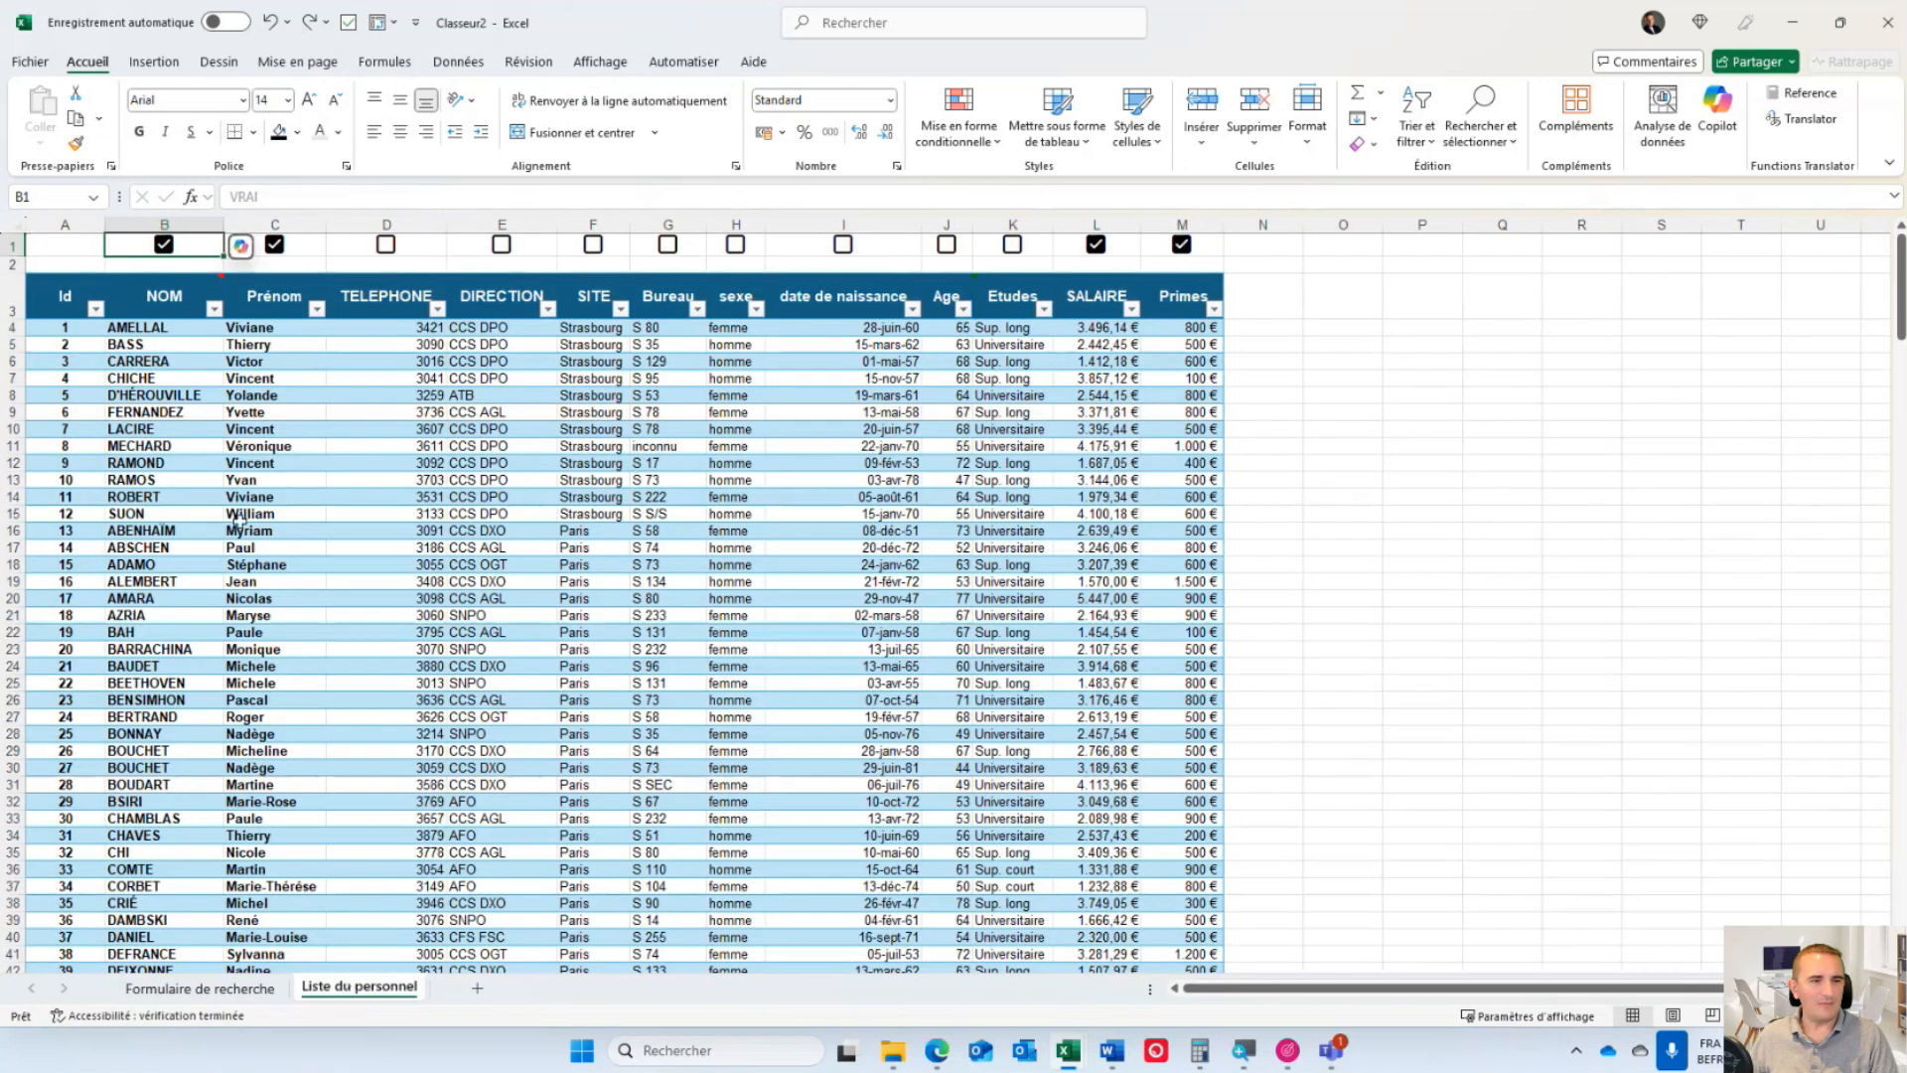
left_click(164, 245)
left_click(274, 245)
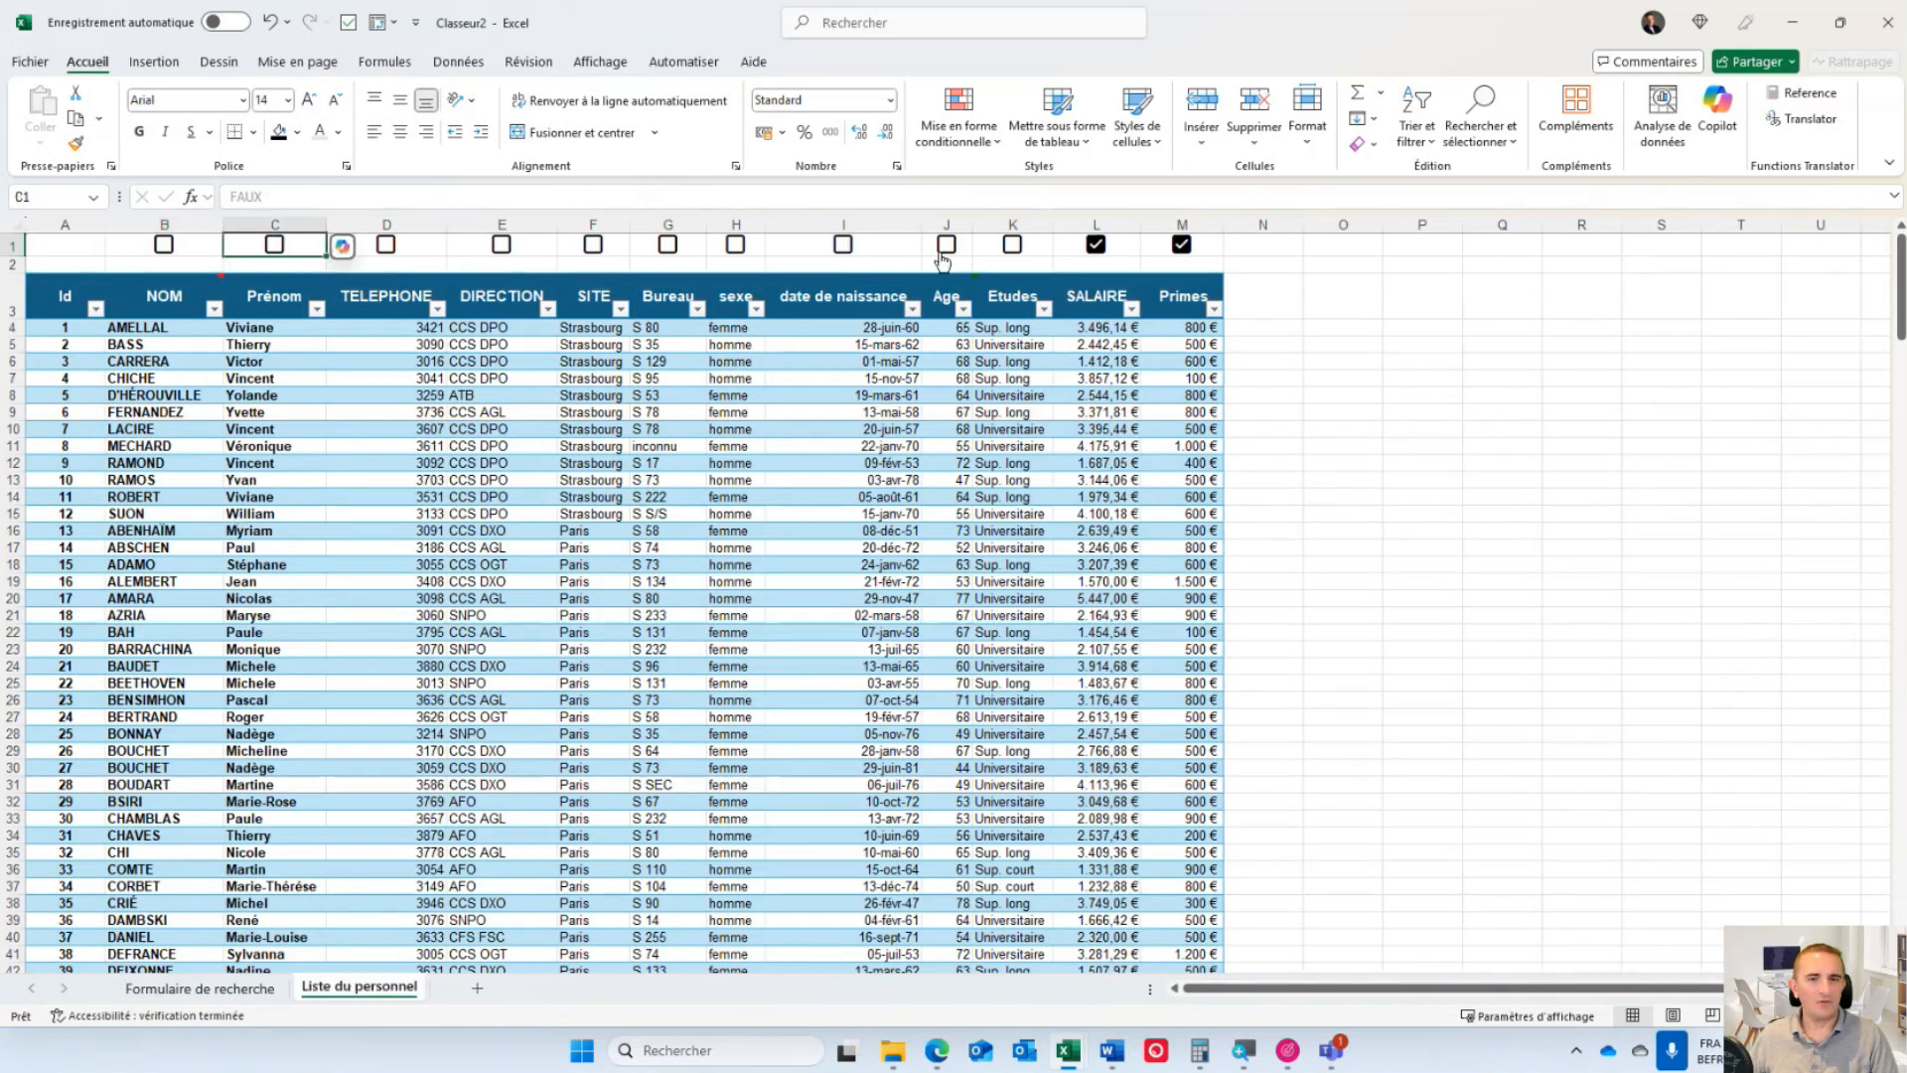
left_click(1097, 246)
left_click(1180, 244)
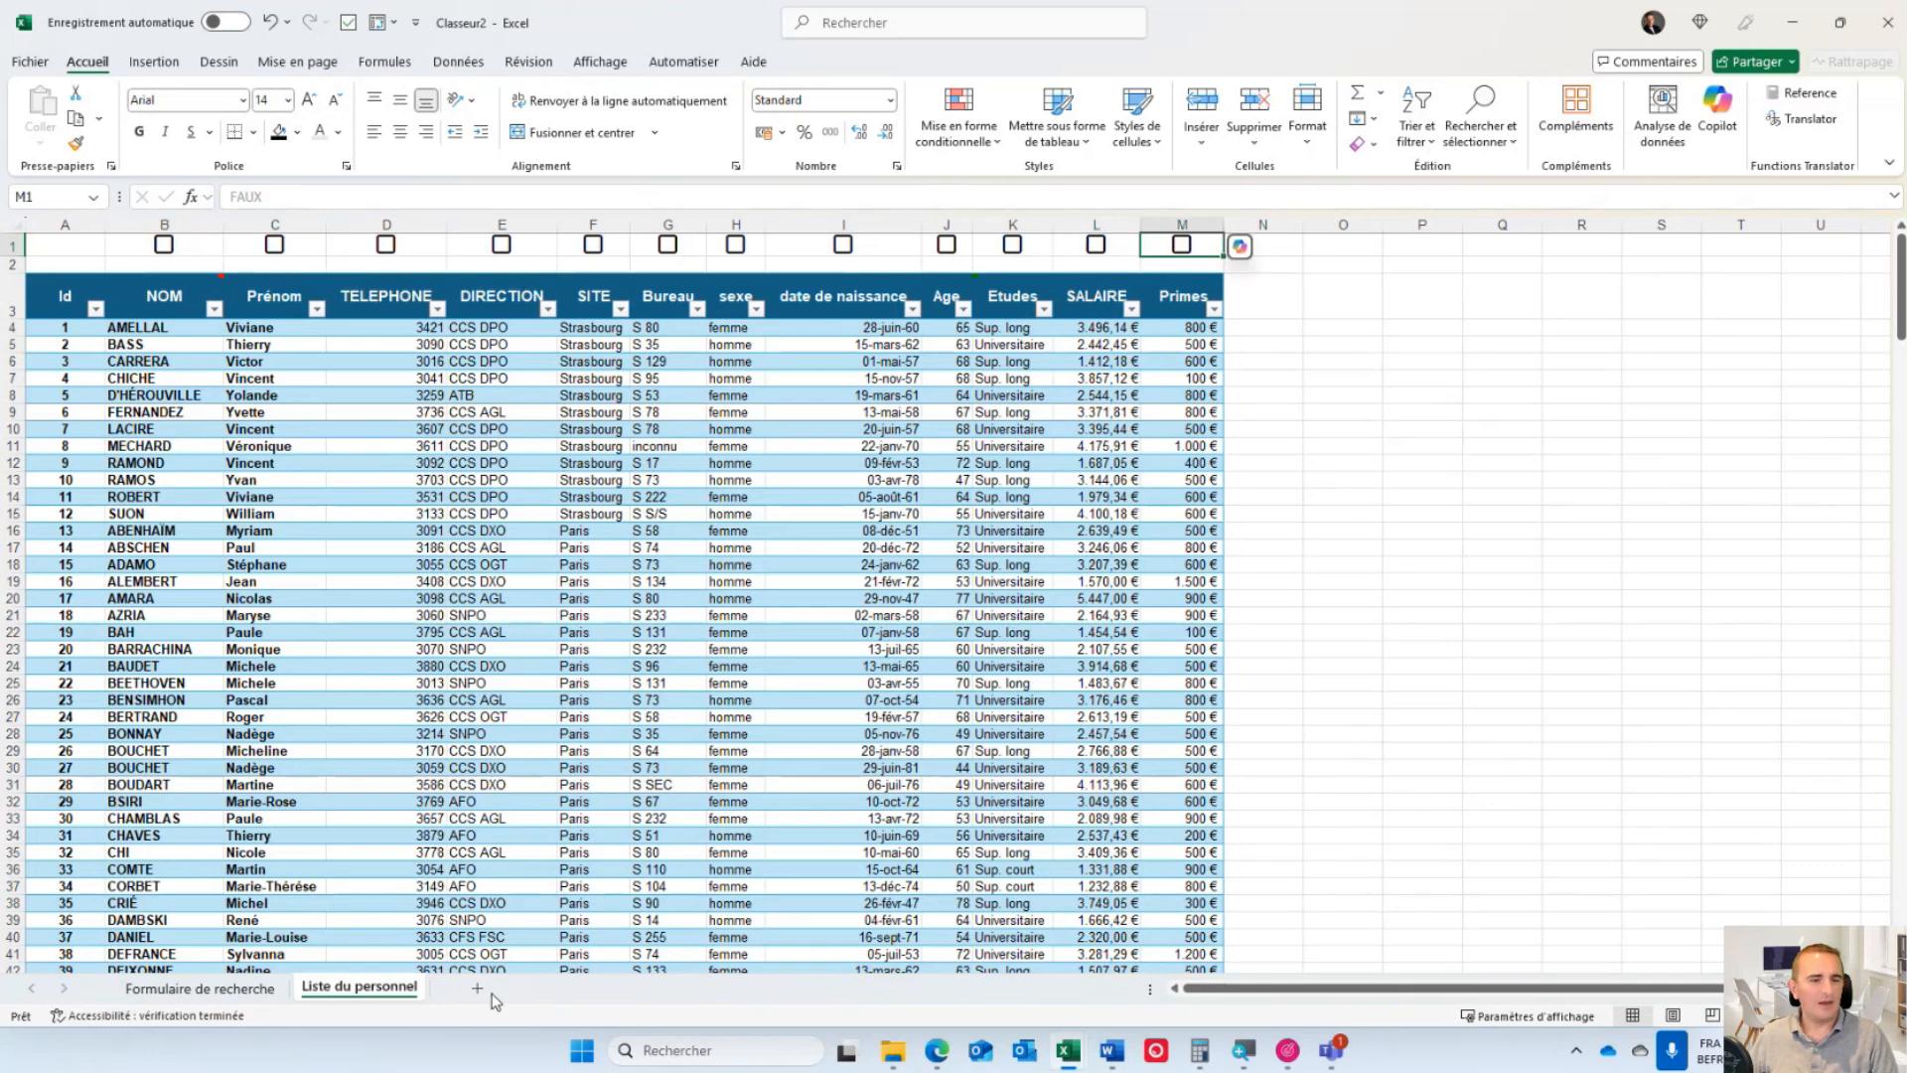
left_click(203, 986)
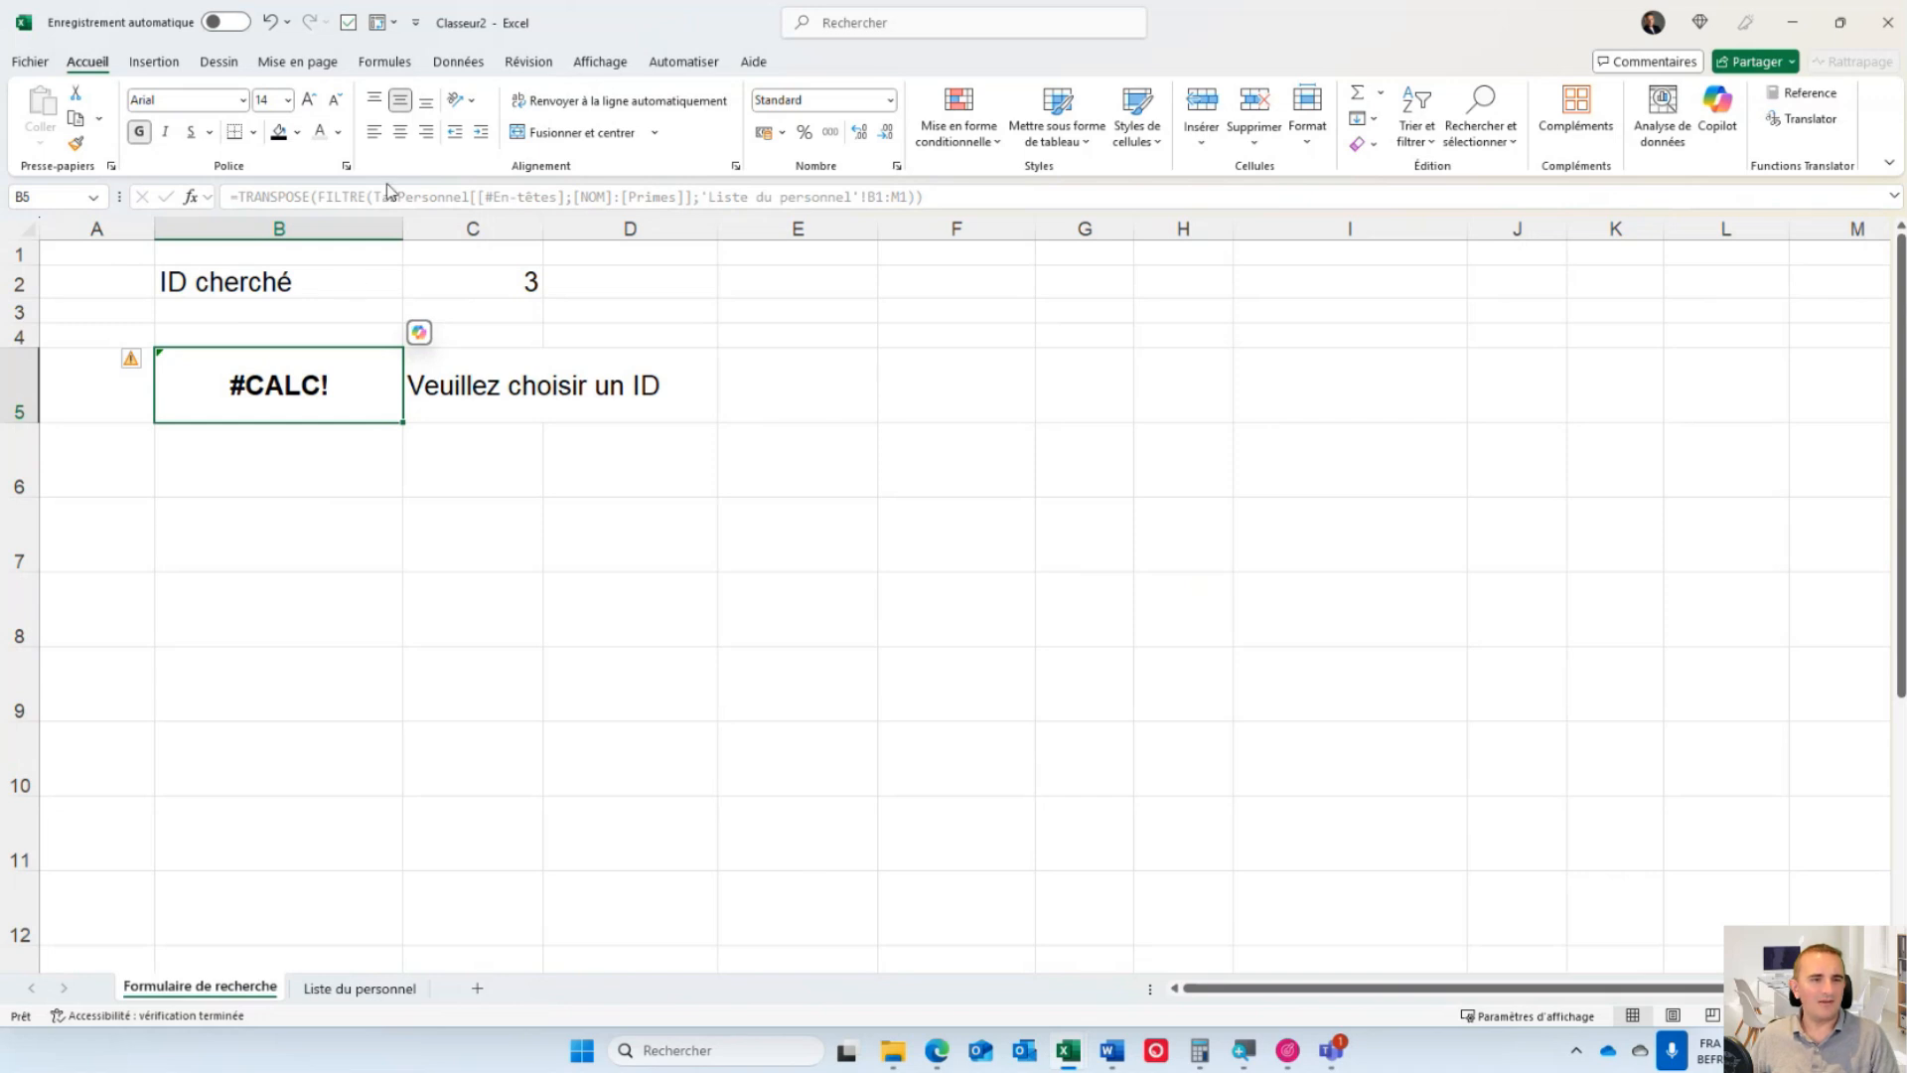
- Add the if-empty argument "Veuillez sélectionner les colonnes à afficher" to the FILTRE function in the B5 formula
left_click(784, 196)
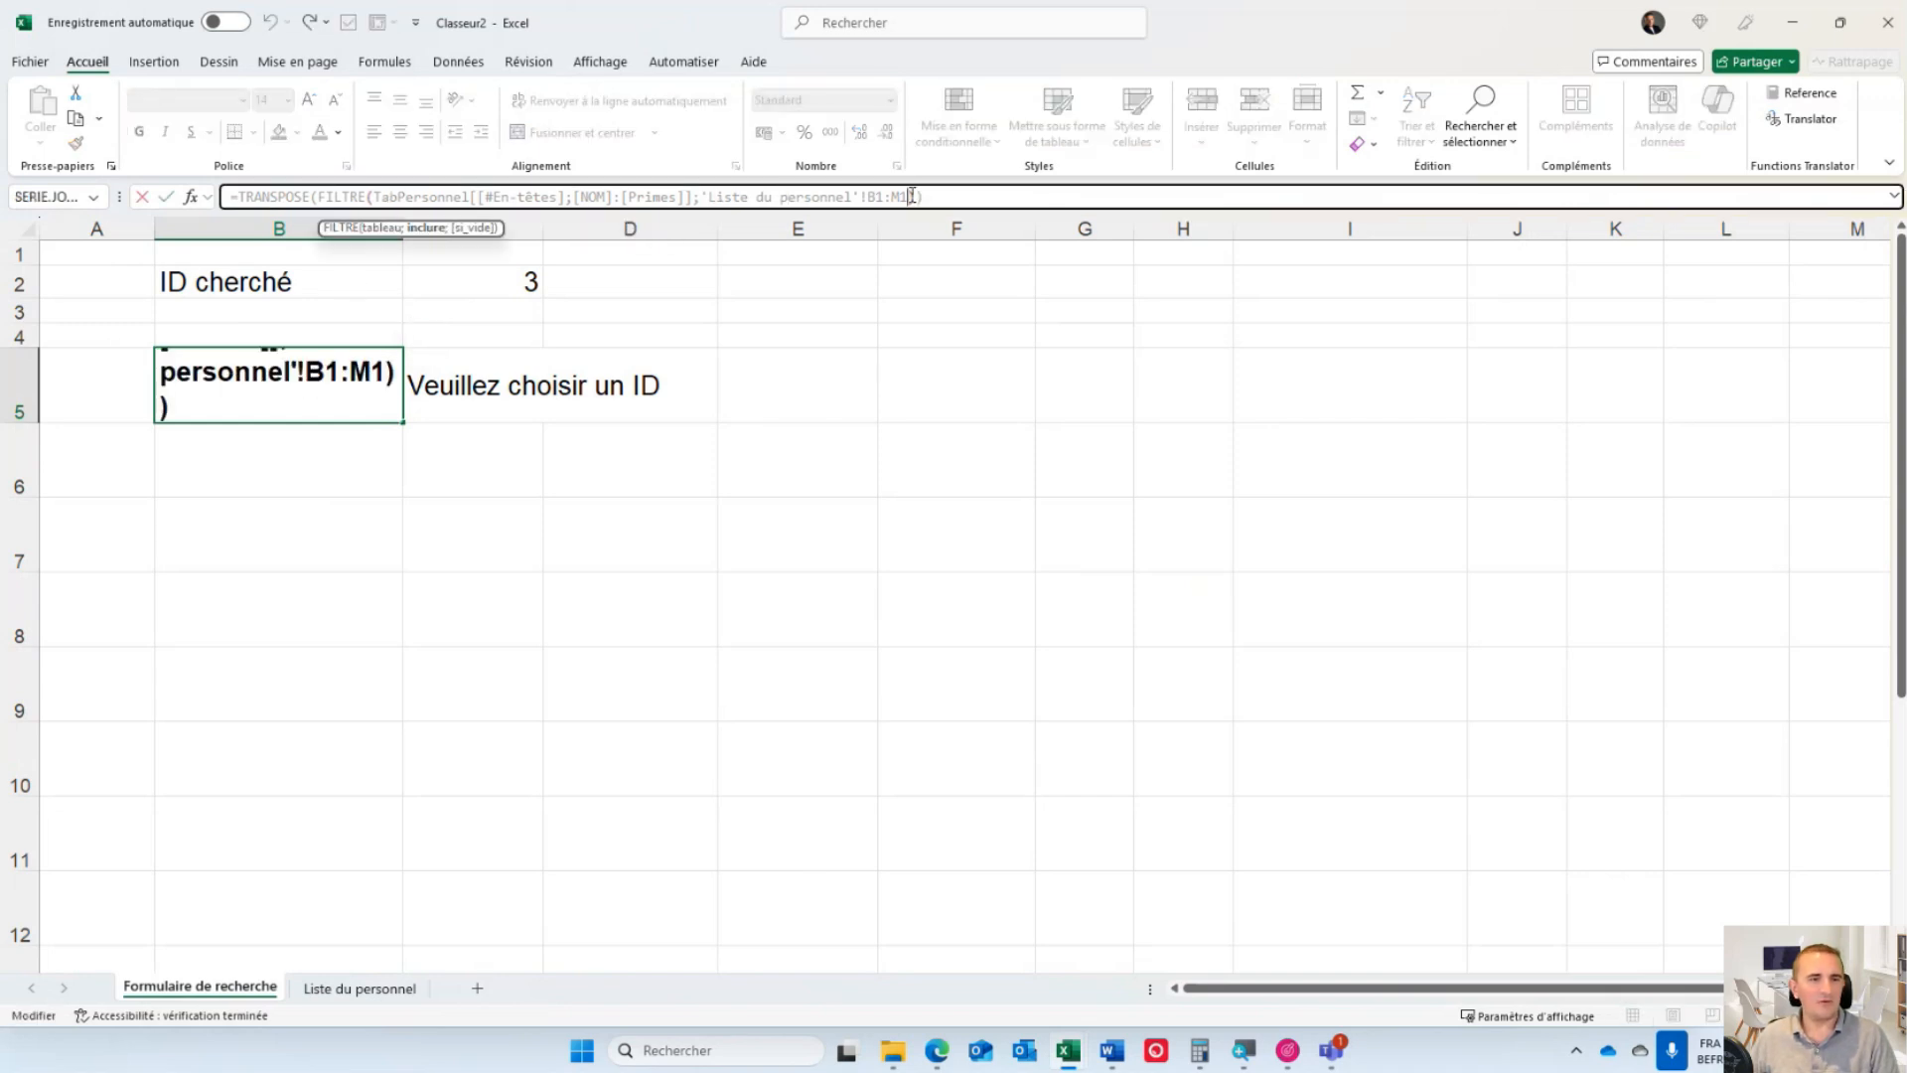
left_click(909, 196)
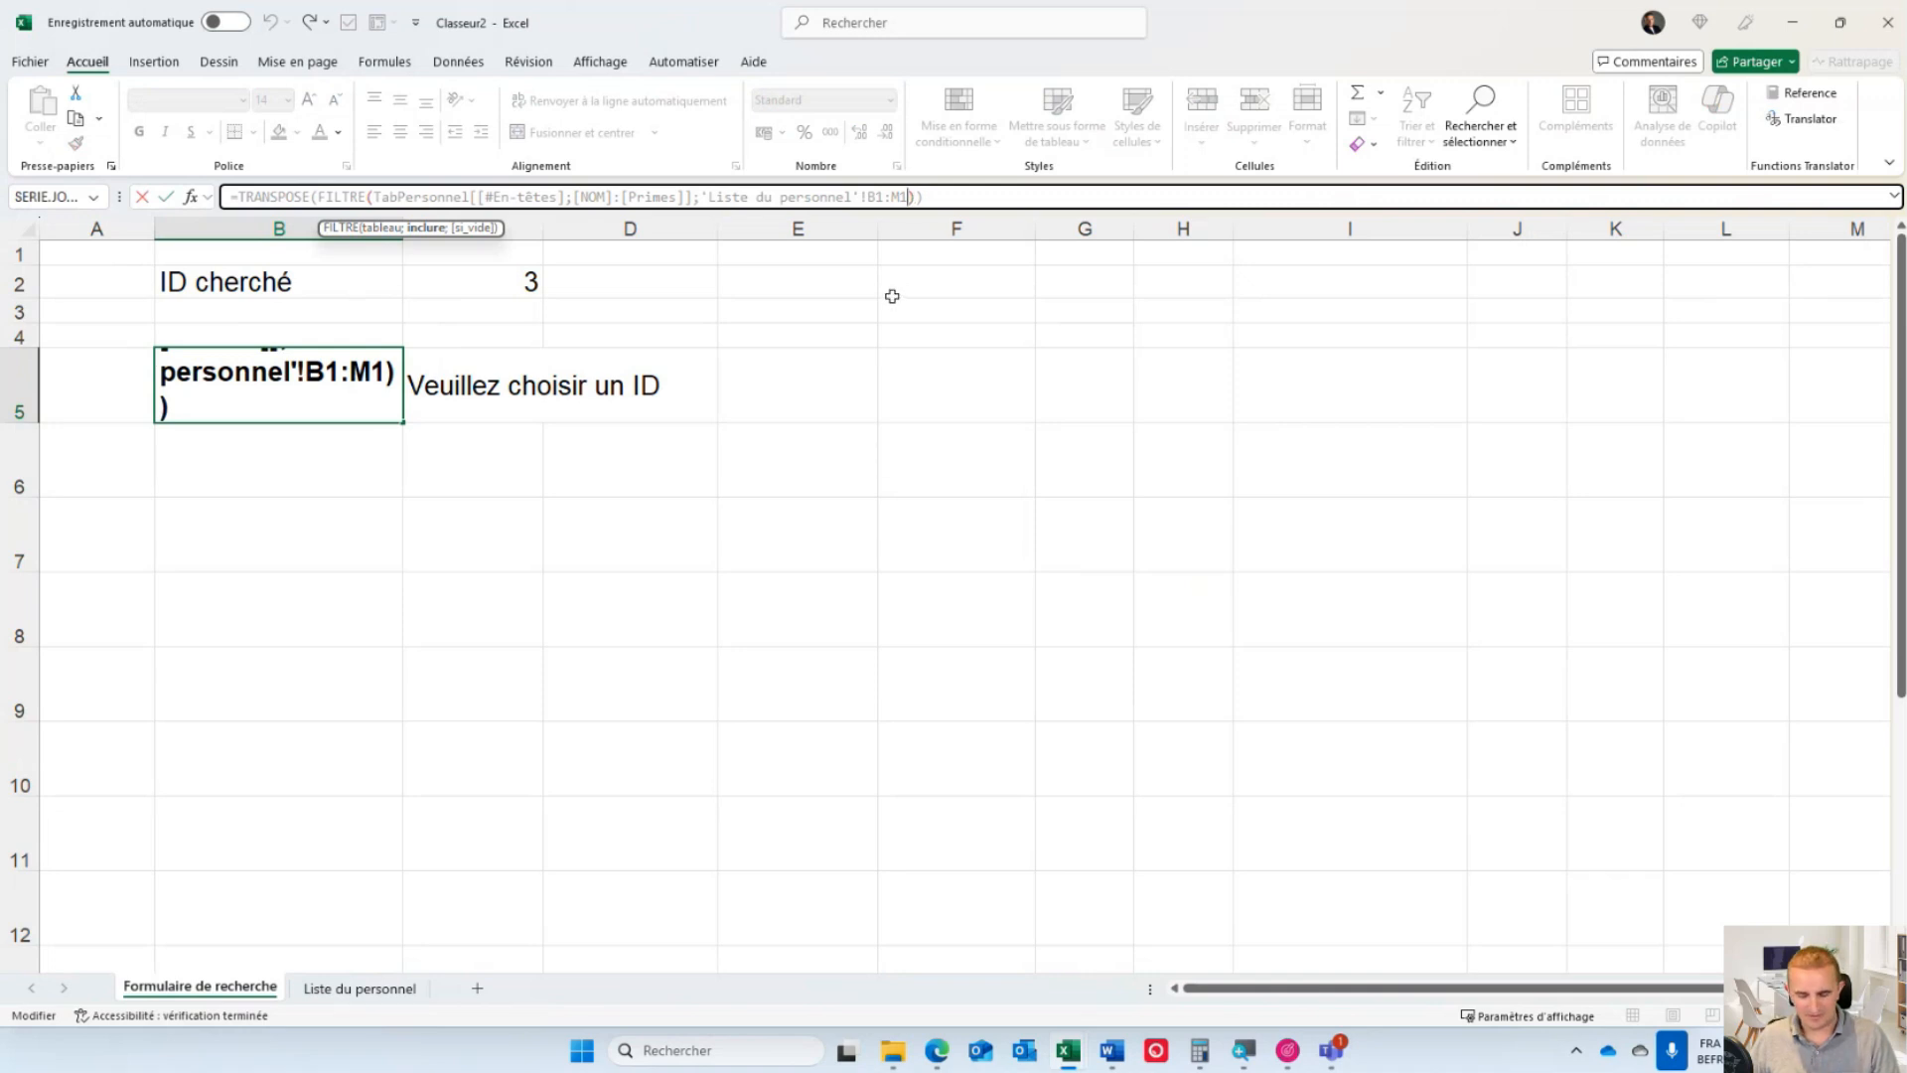
type(";")
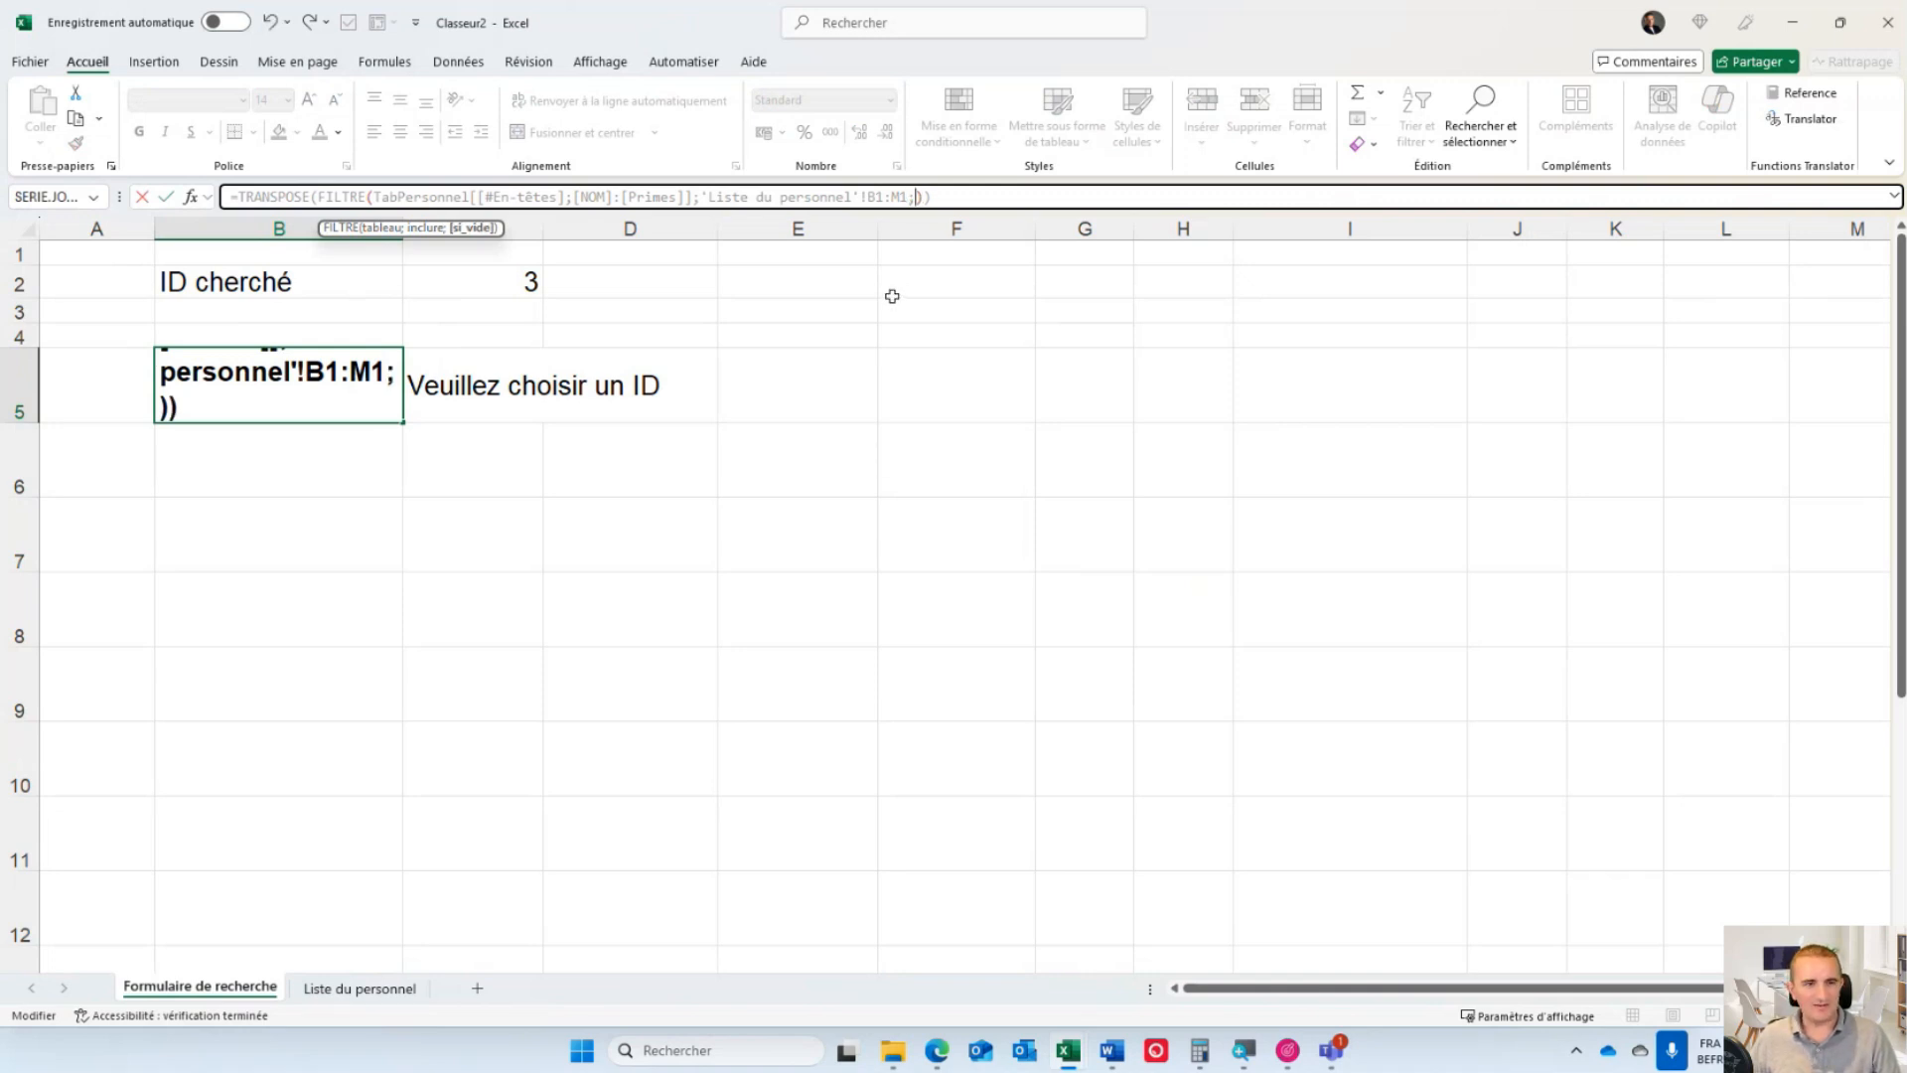
type("\"Veuillez")
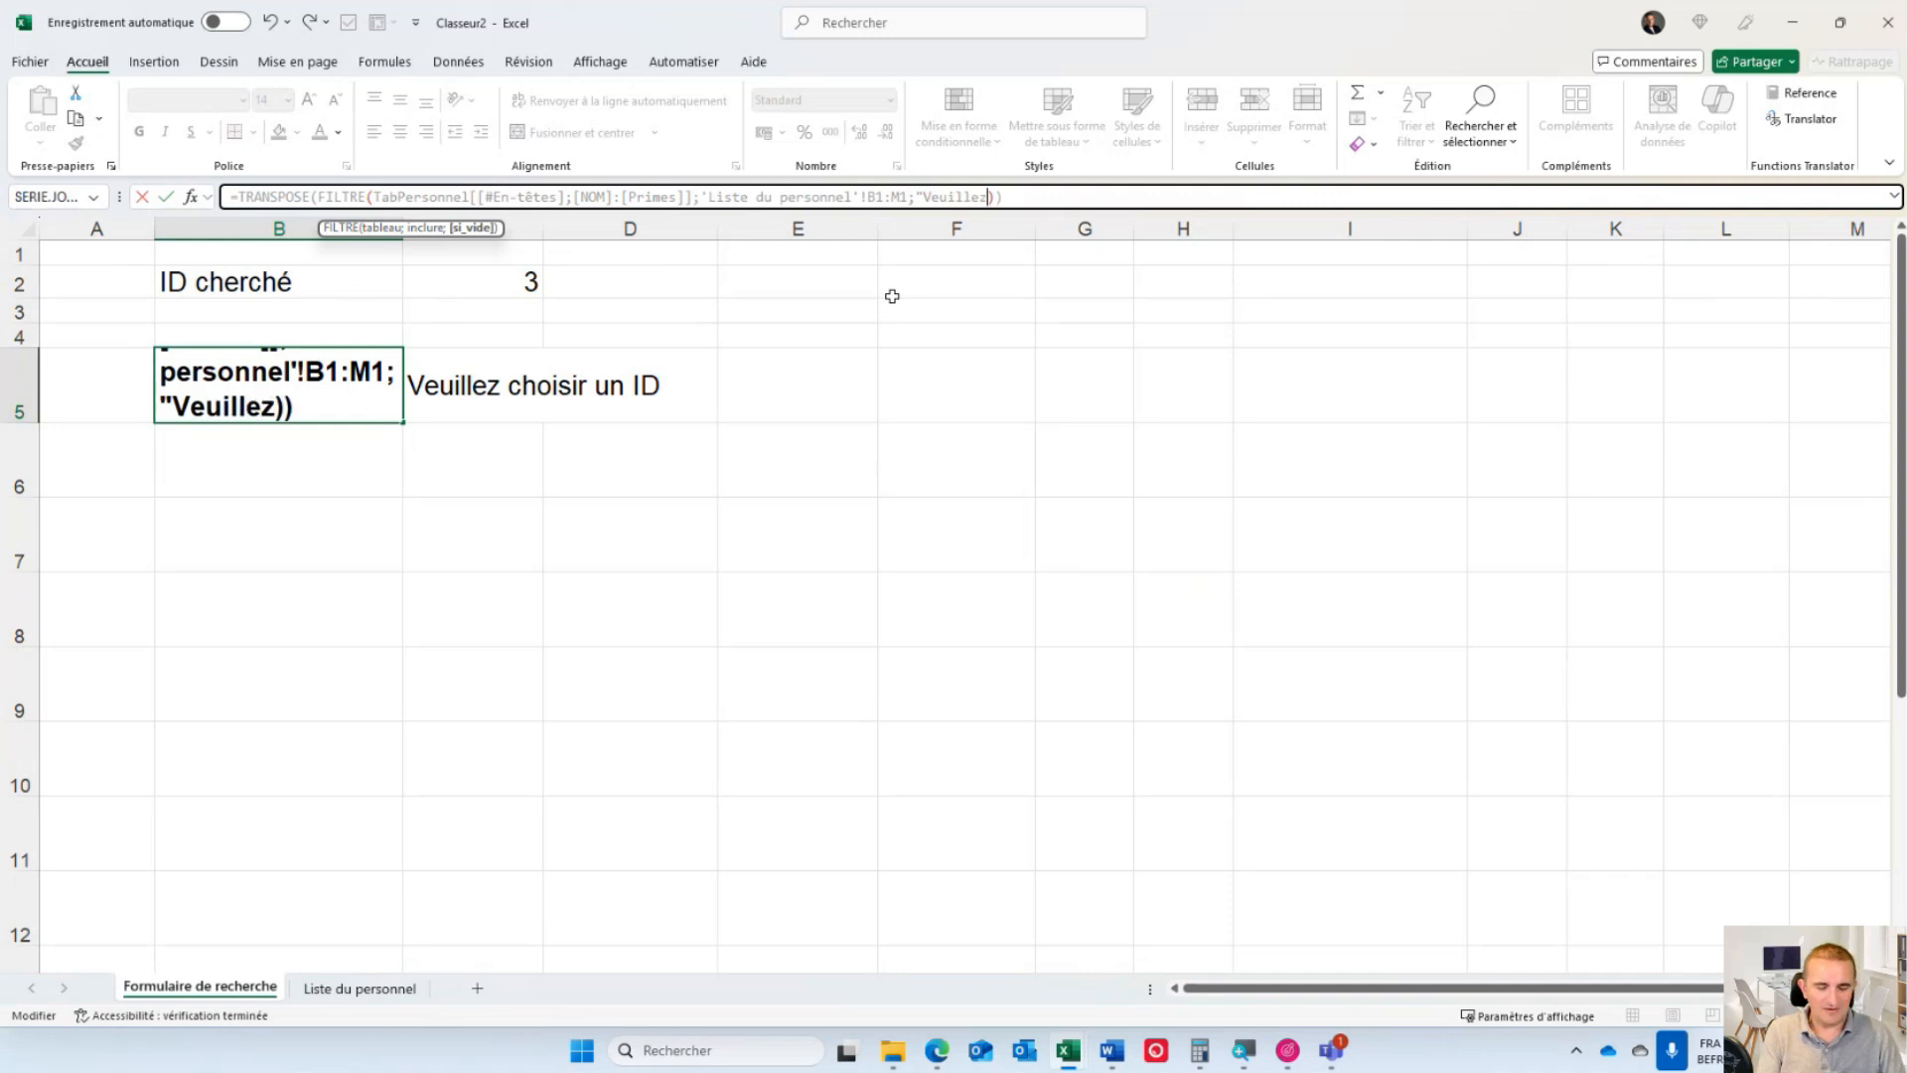
type(" sélecti")
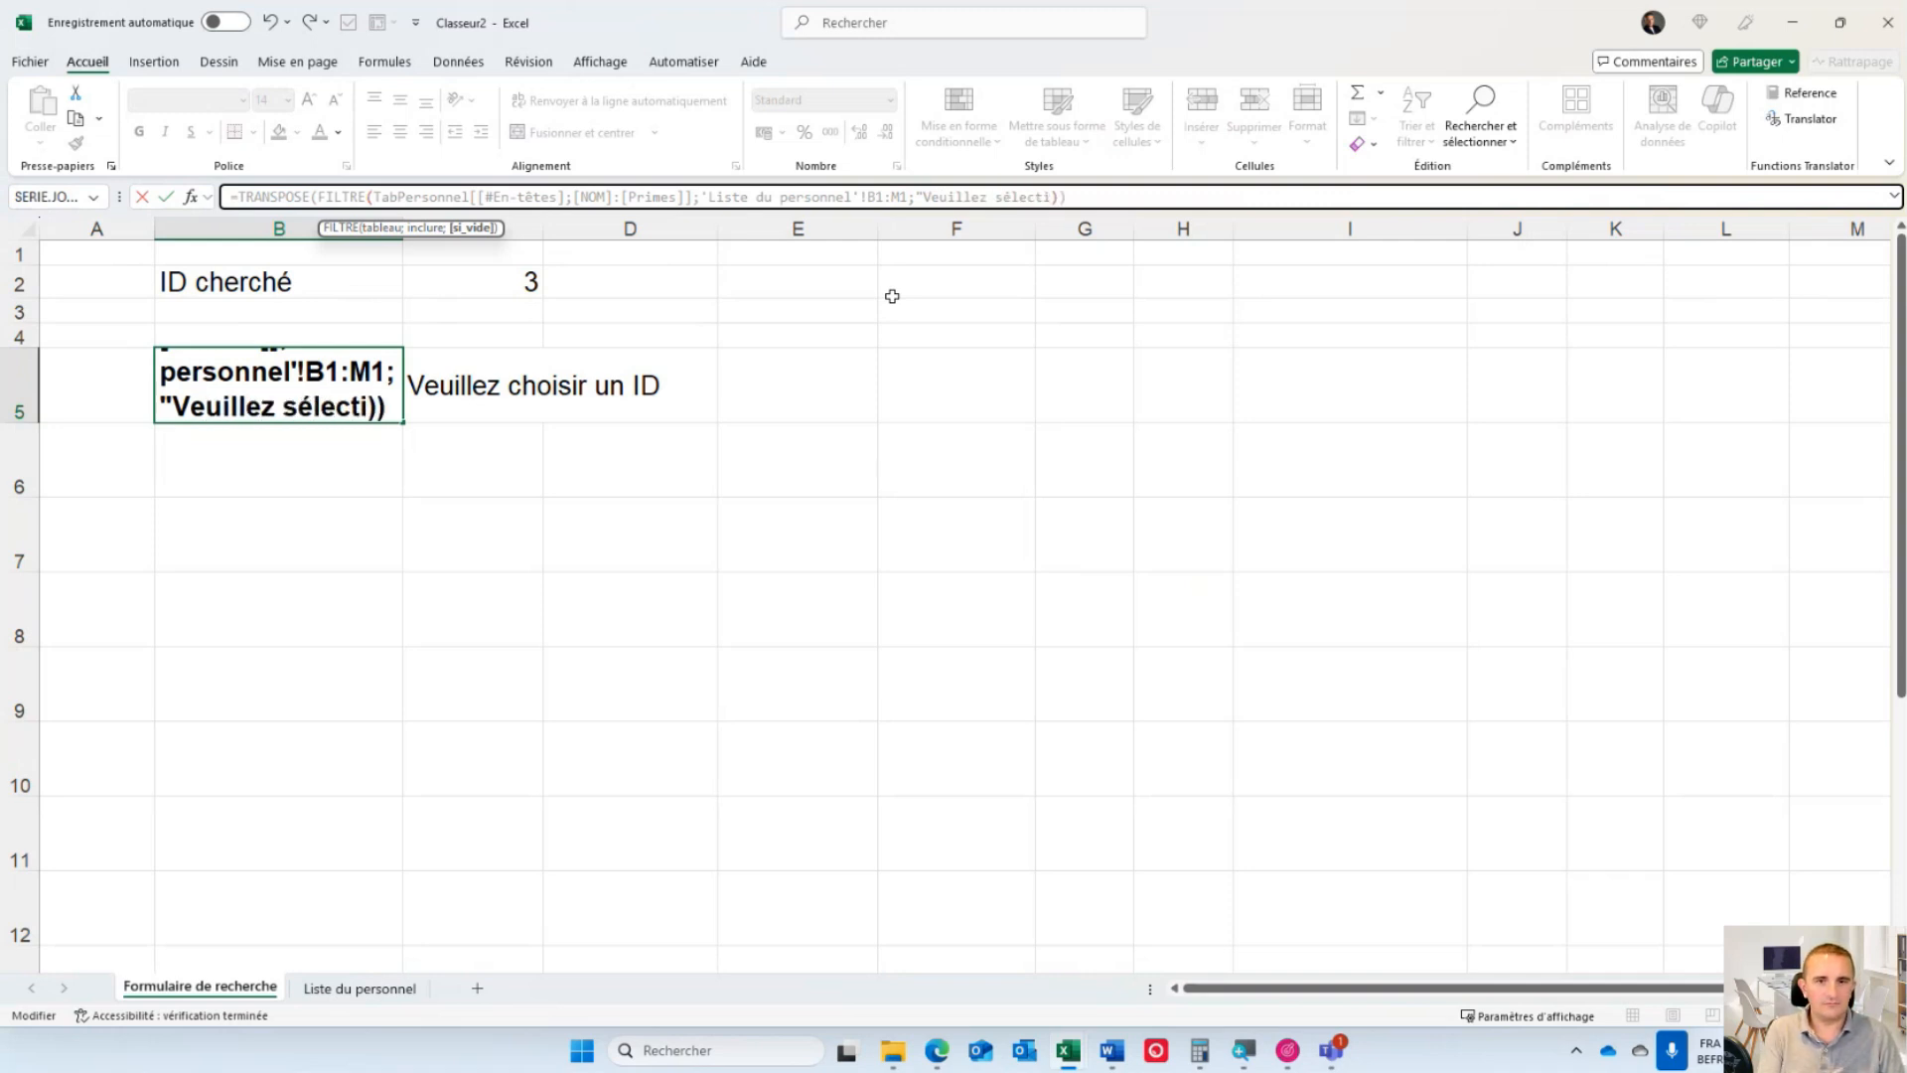
type("onner les colon")
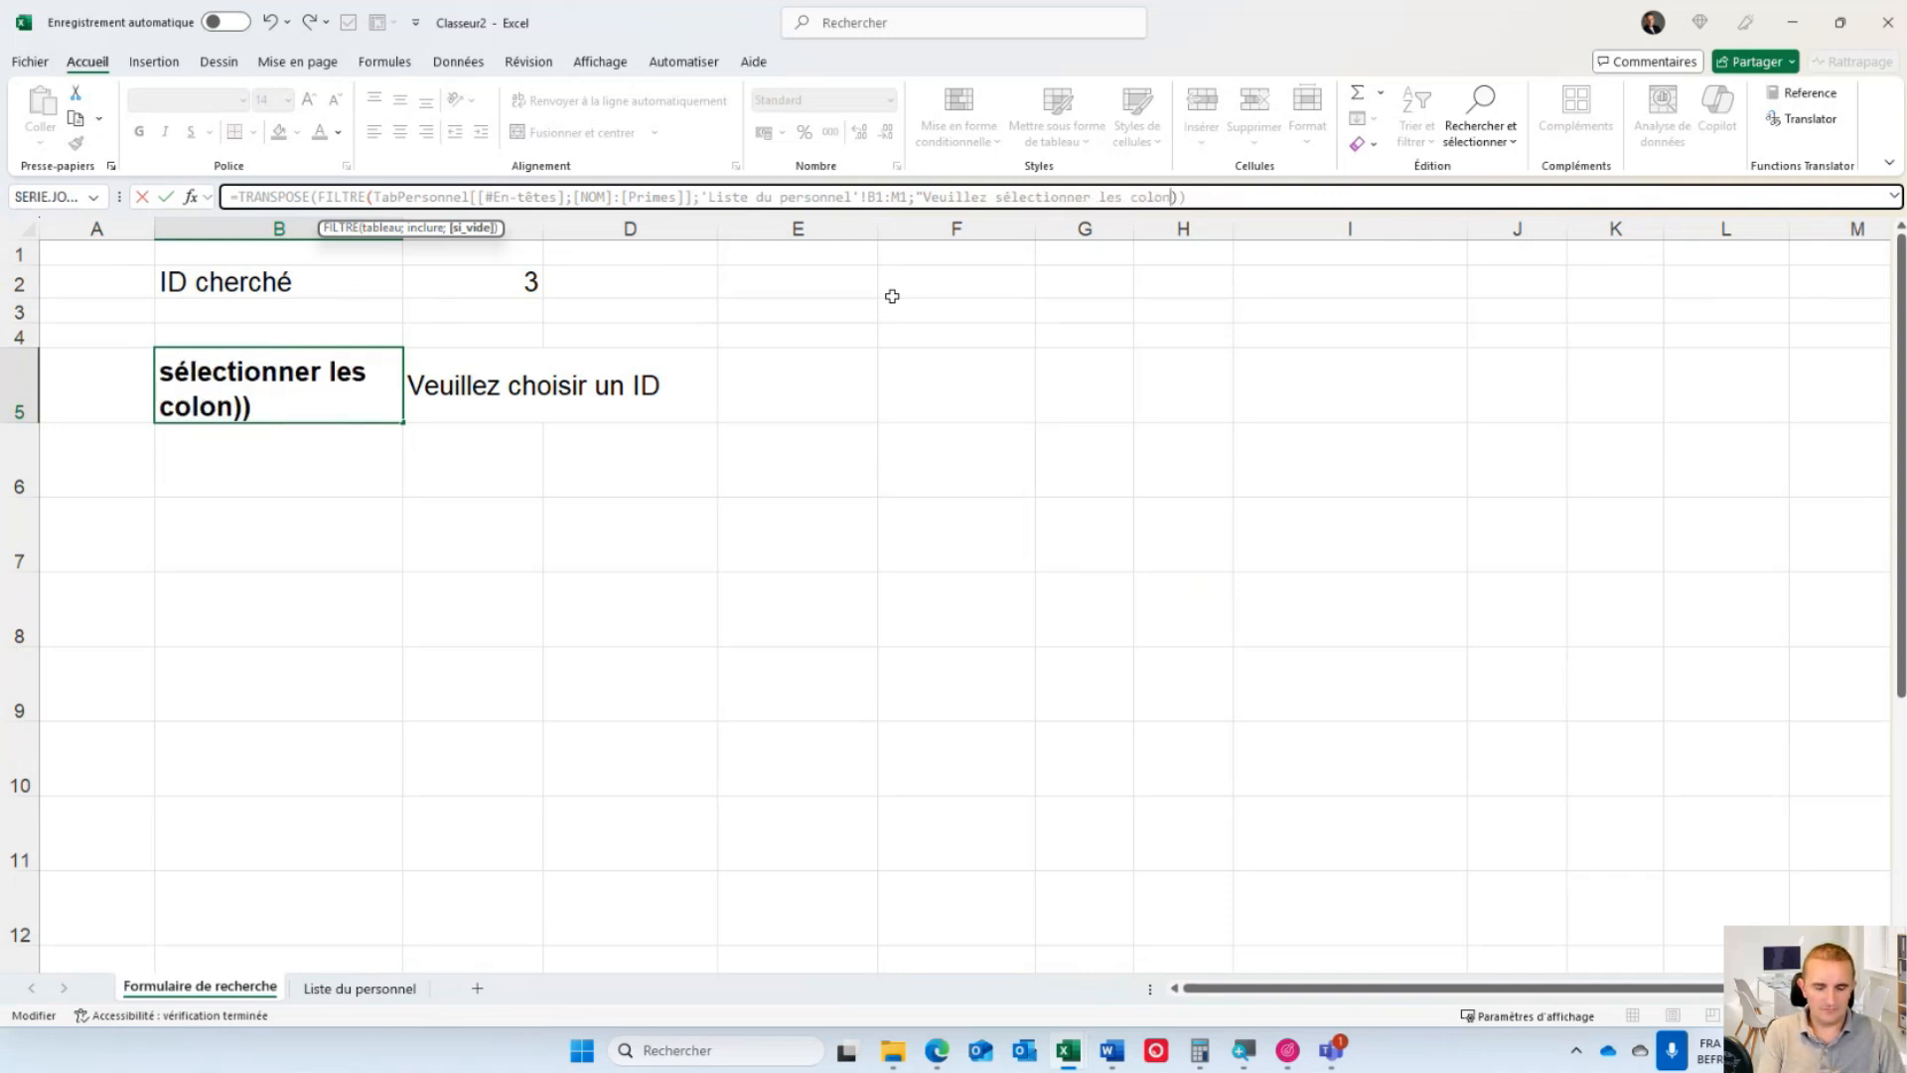
type("nes à a")
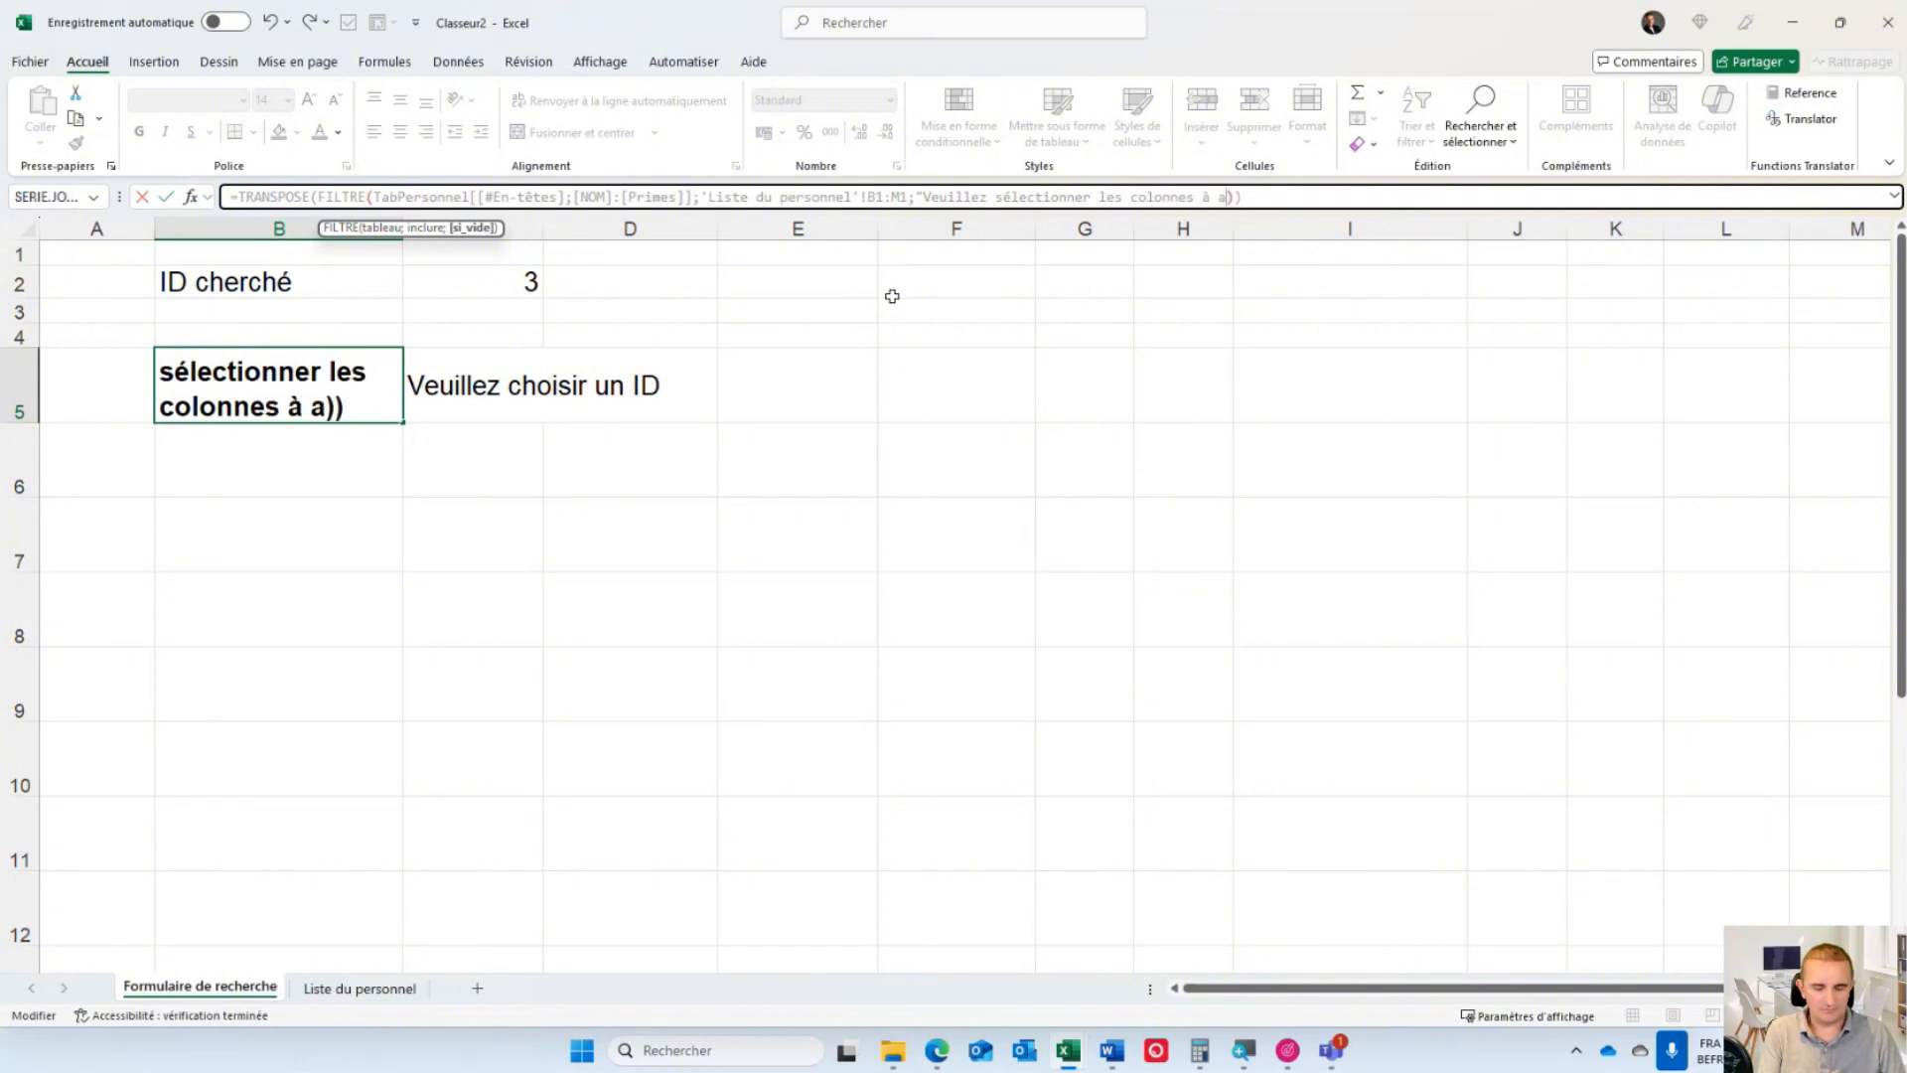
type("fficher\"")
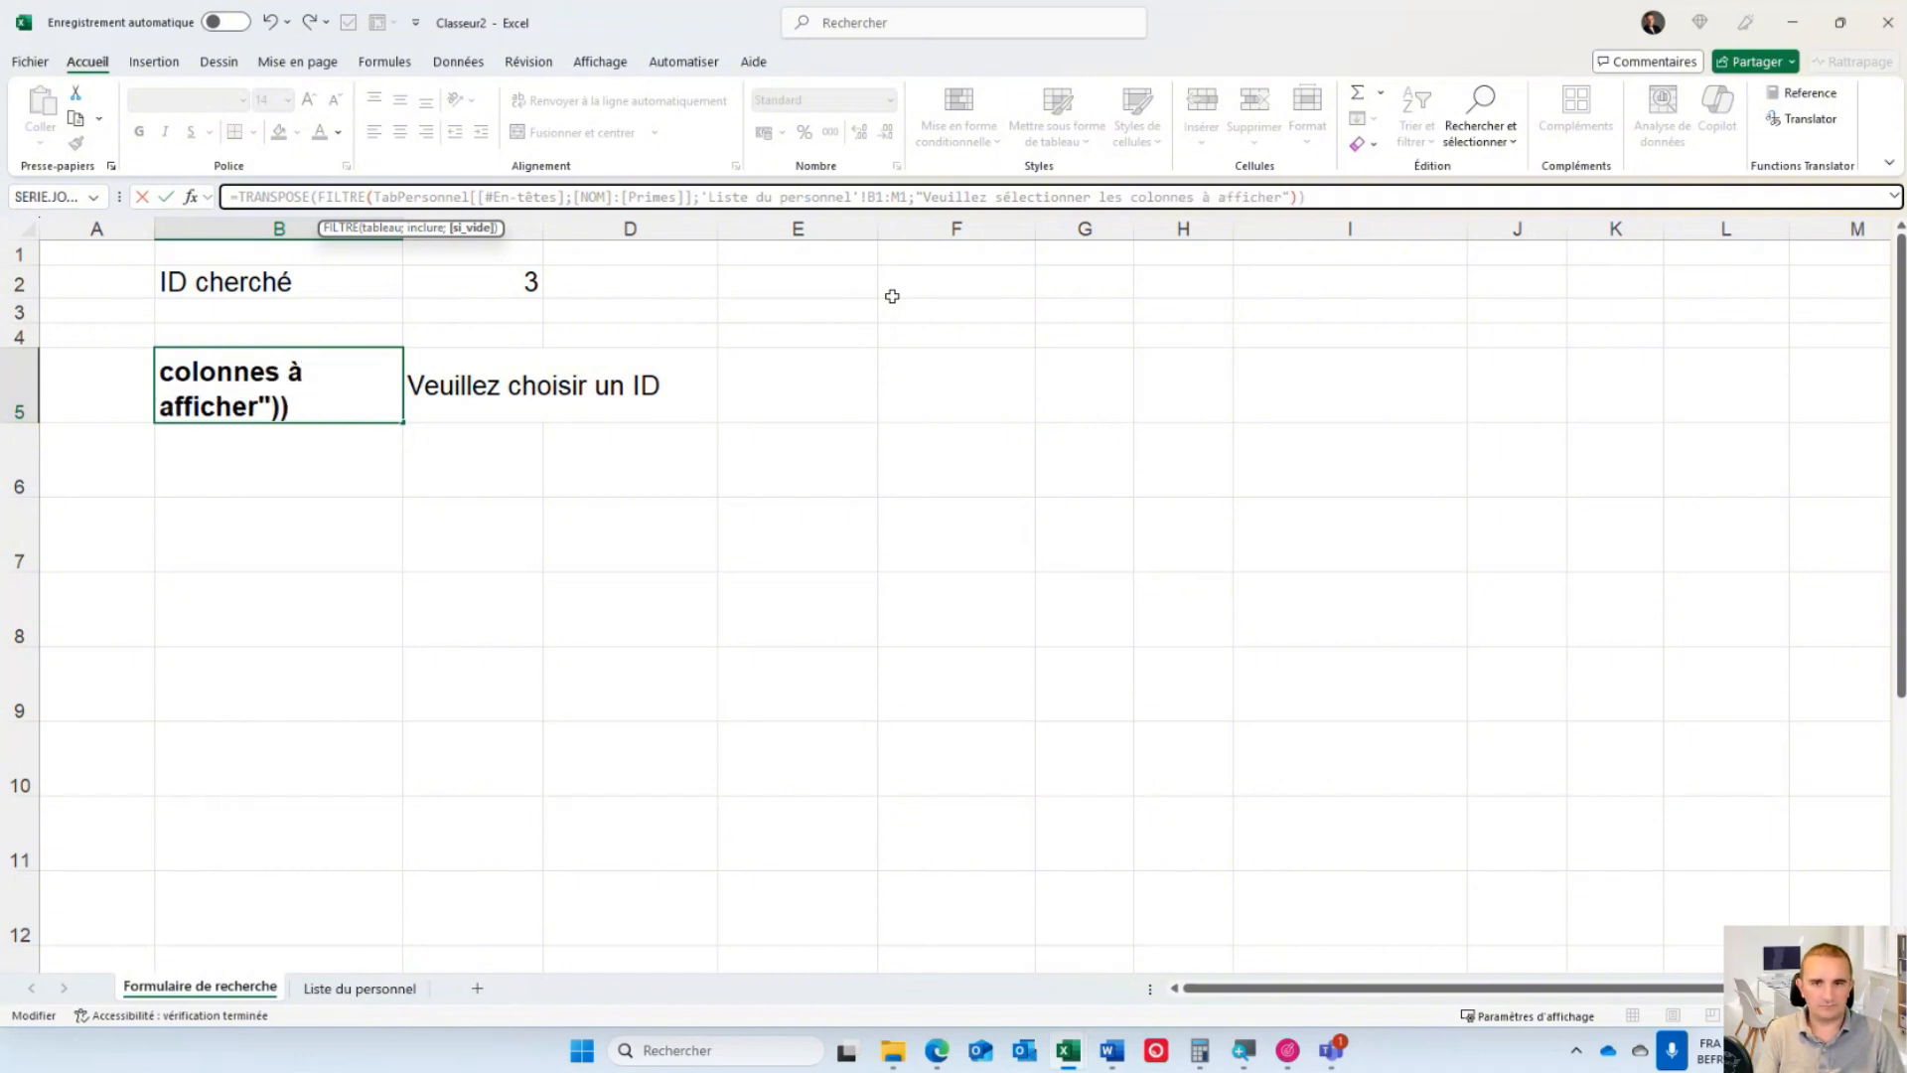
key("Return")
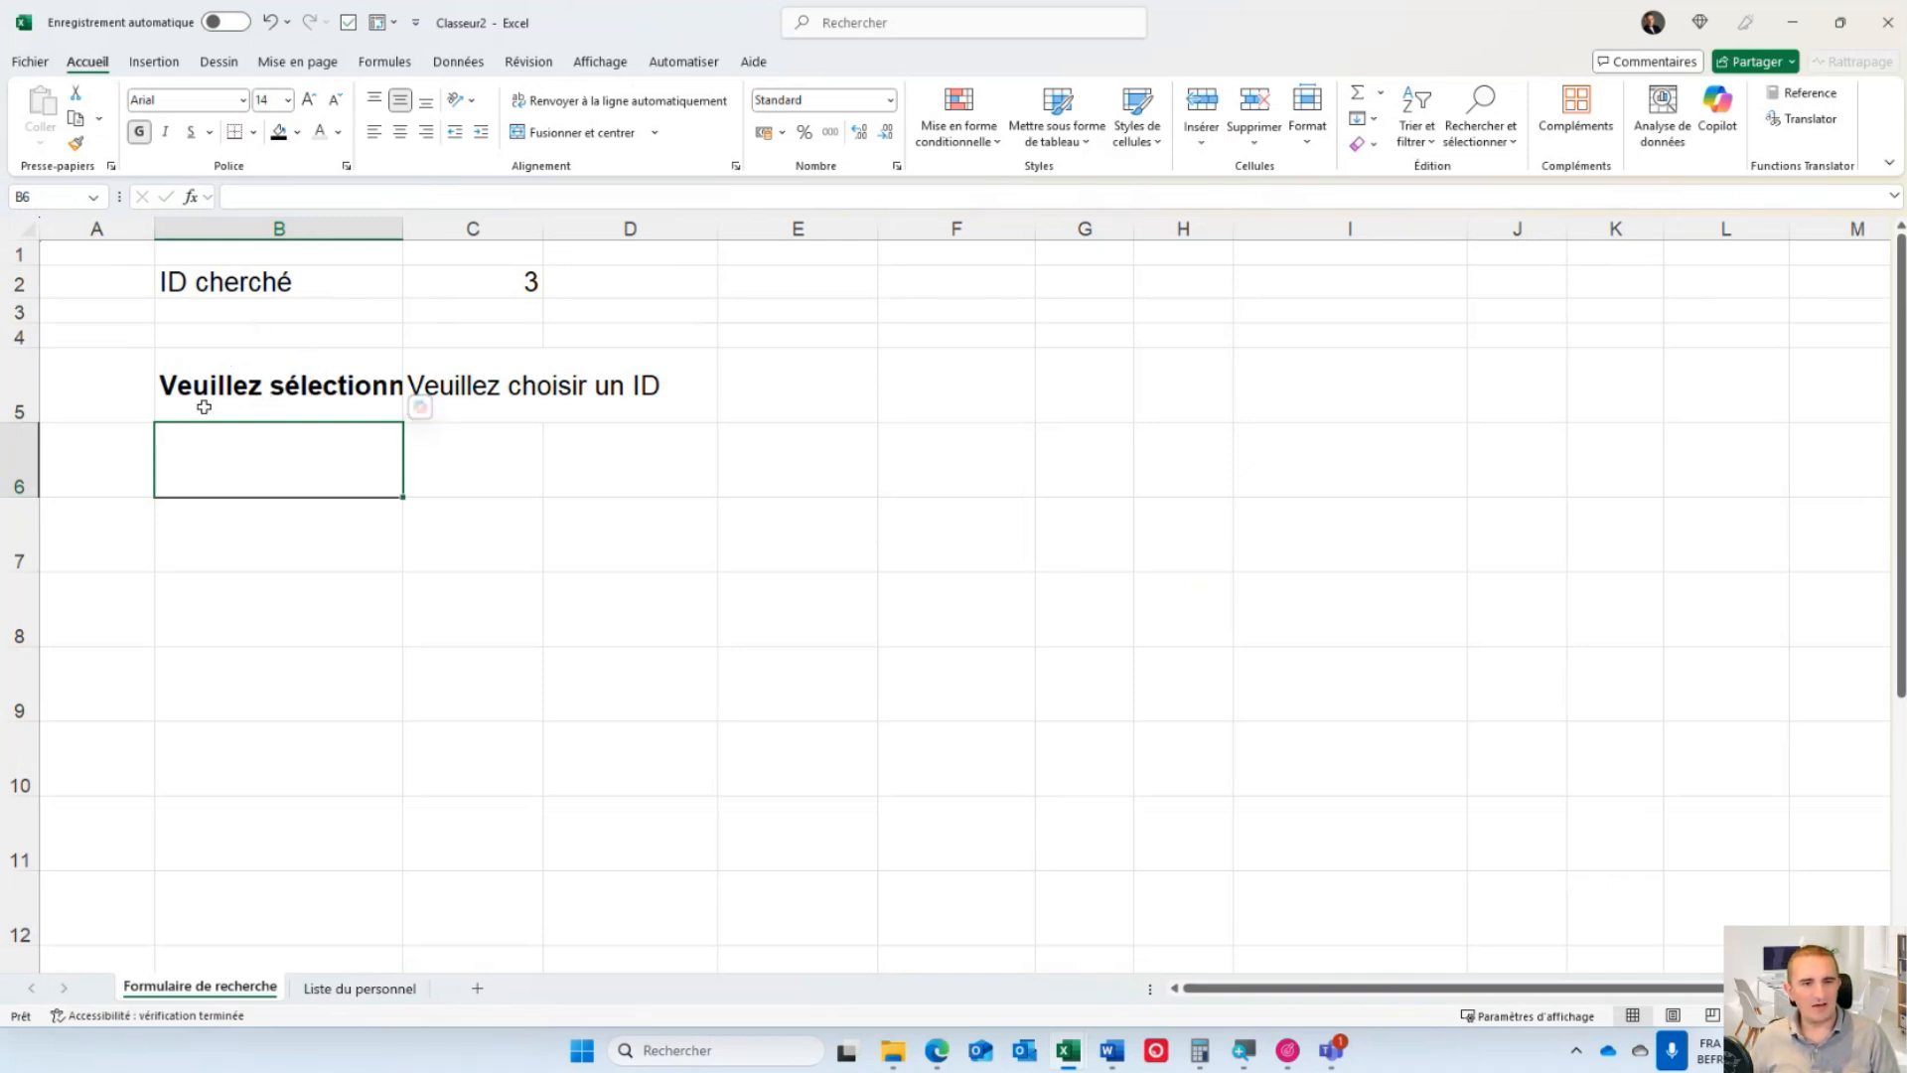
- Wrap the text in B5 and widen column B until the message fits on two lines at the original row height
left_click(287, 398)
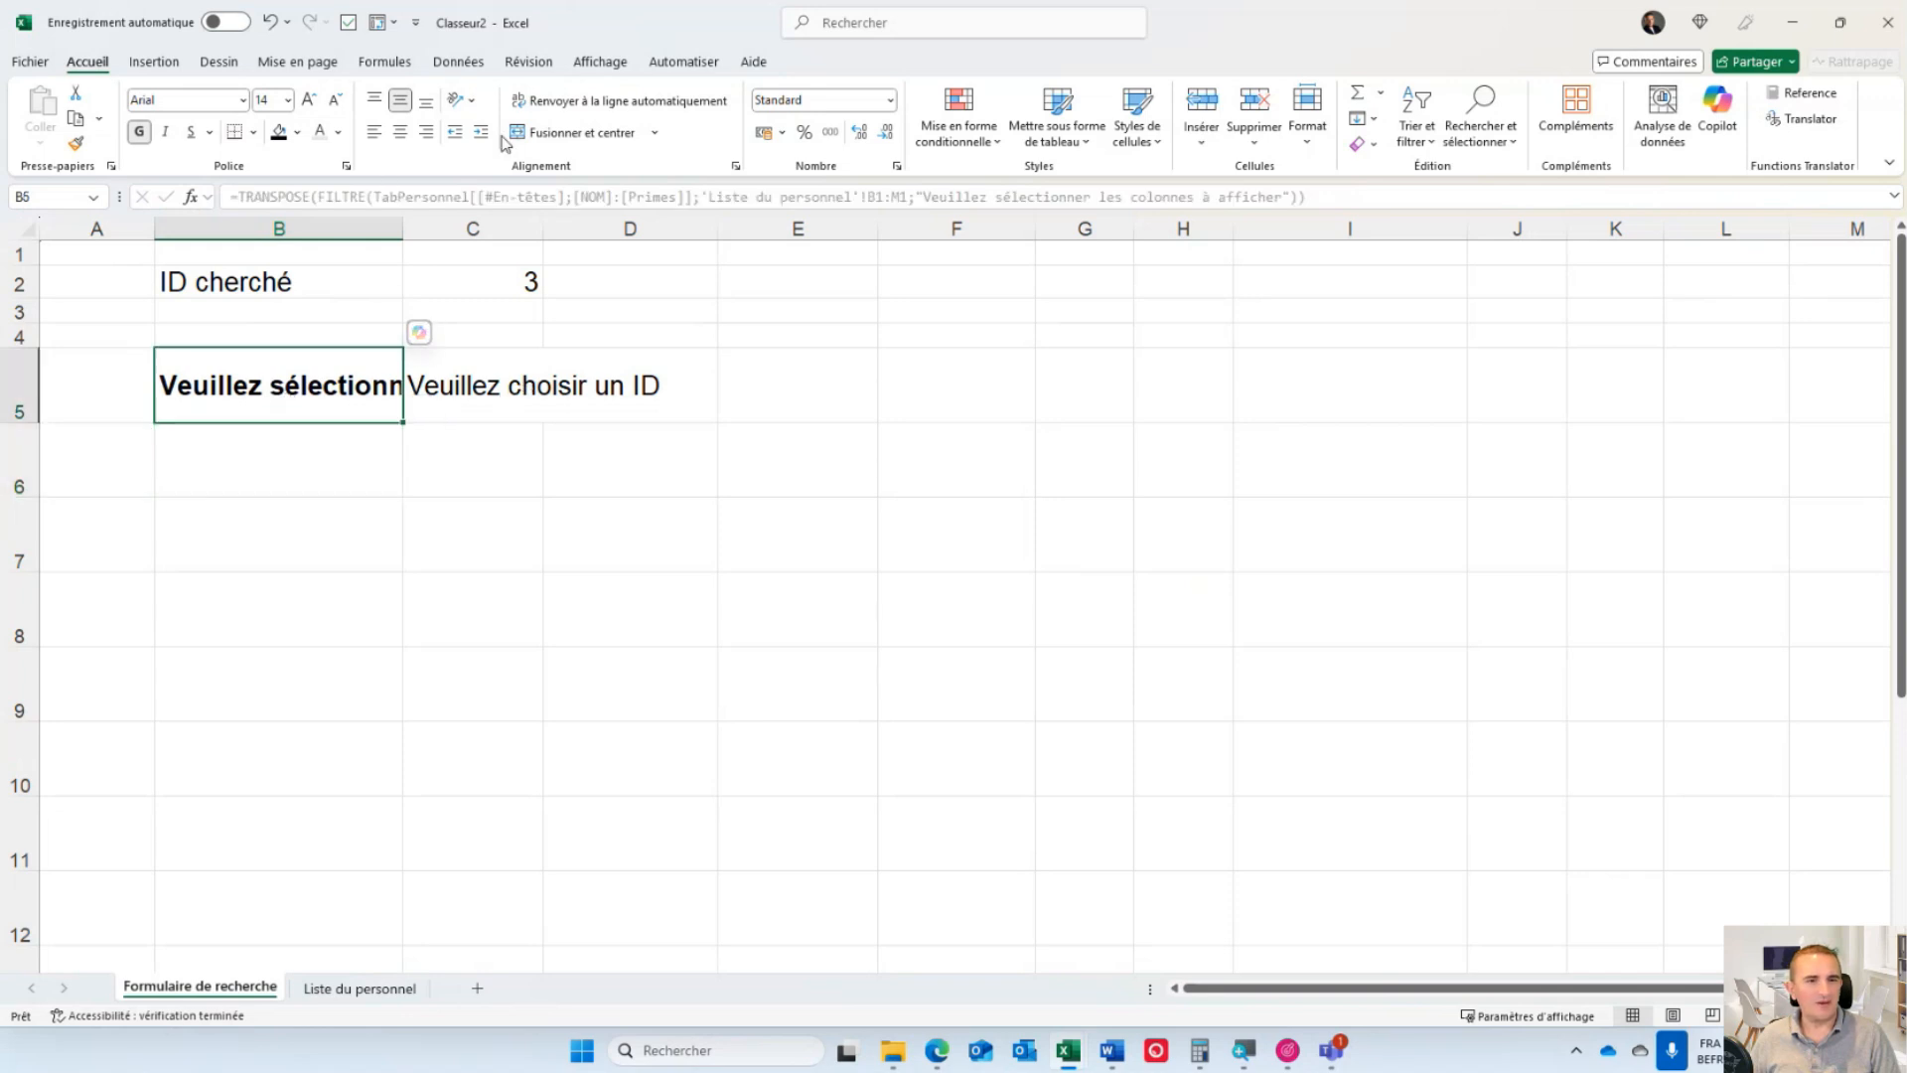
left_click(536, 103)
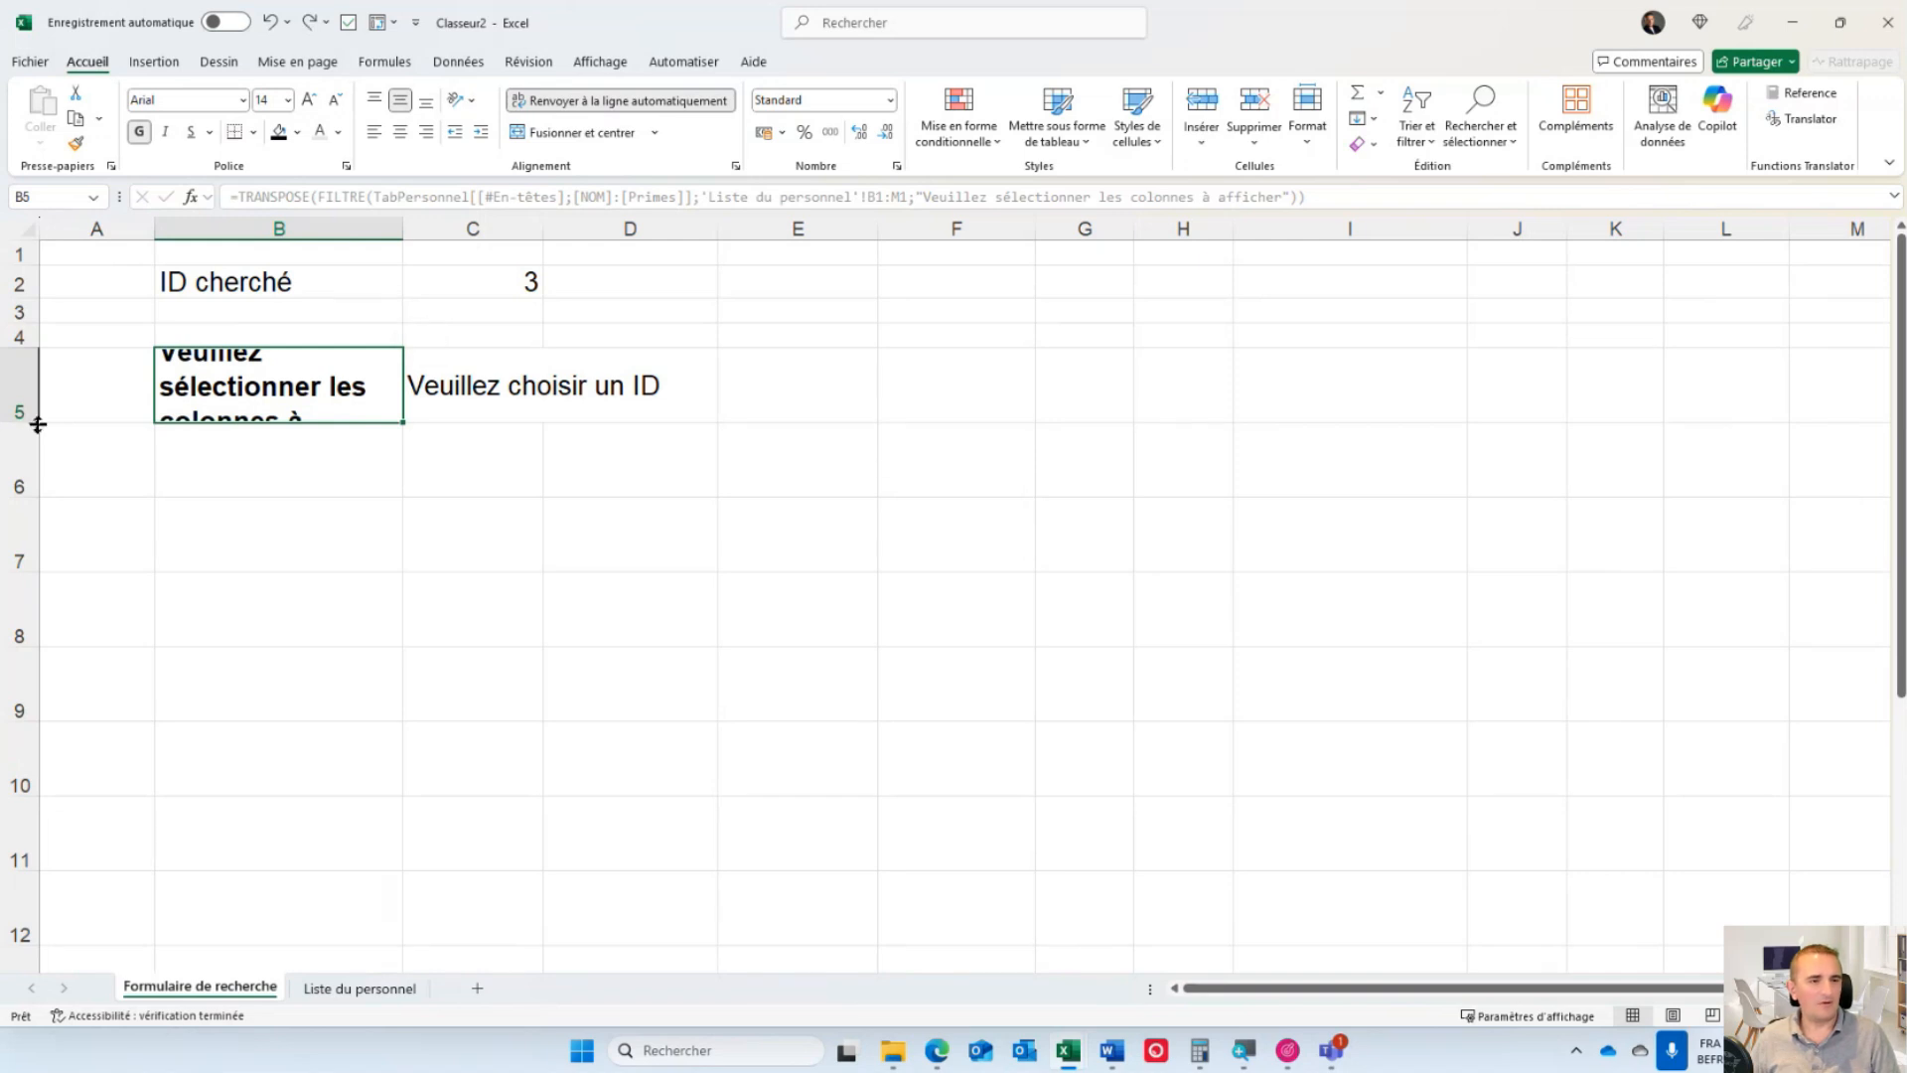
left_click_drag(28, 423, 27, 487)
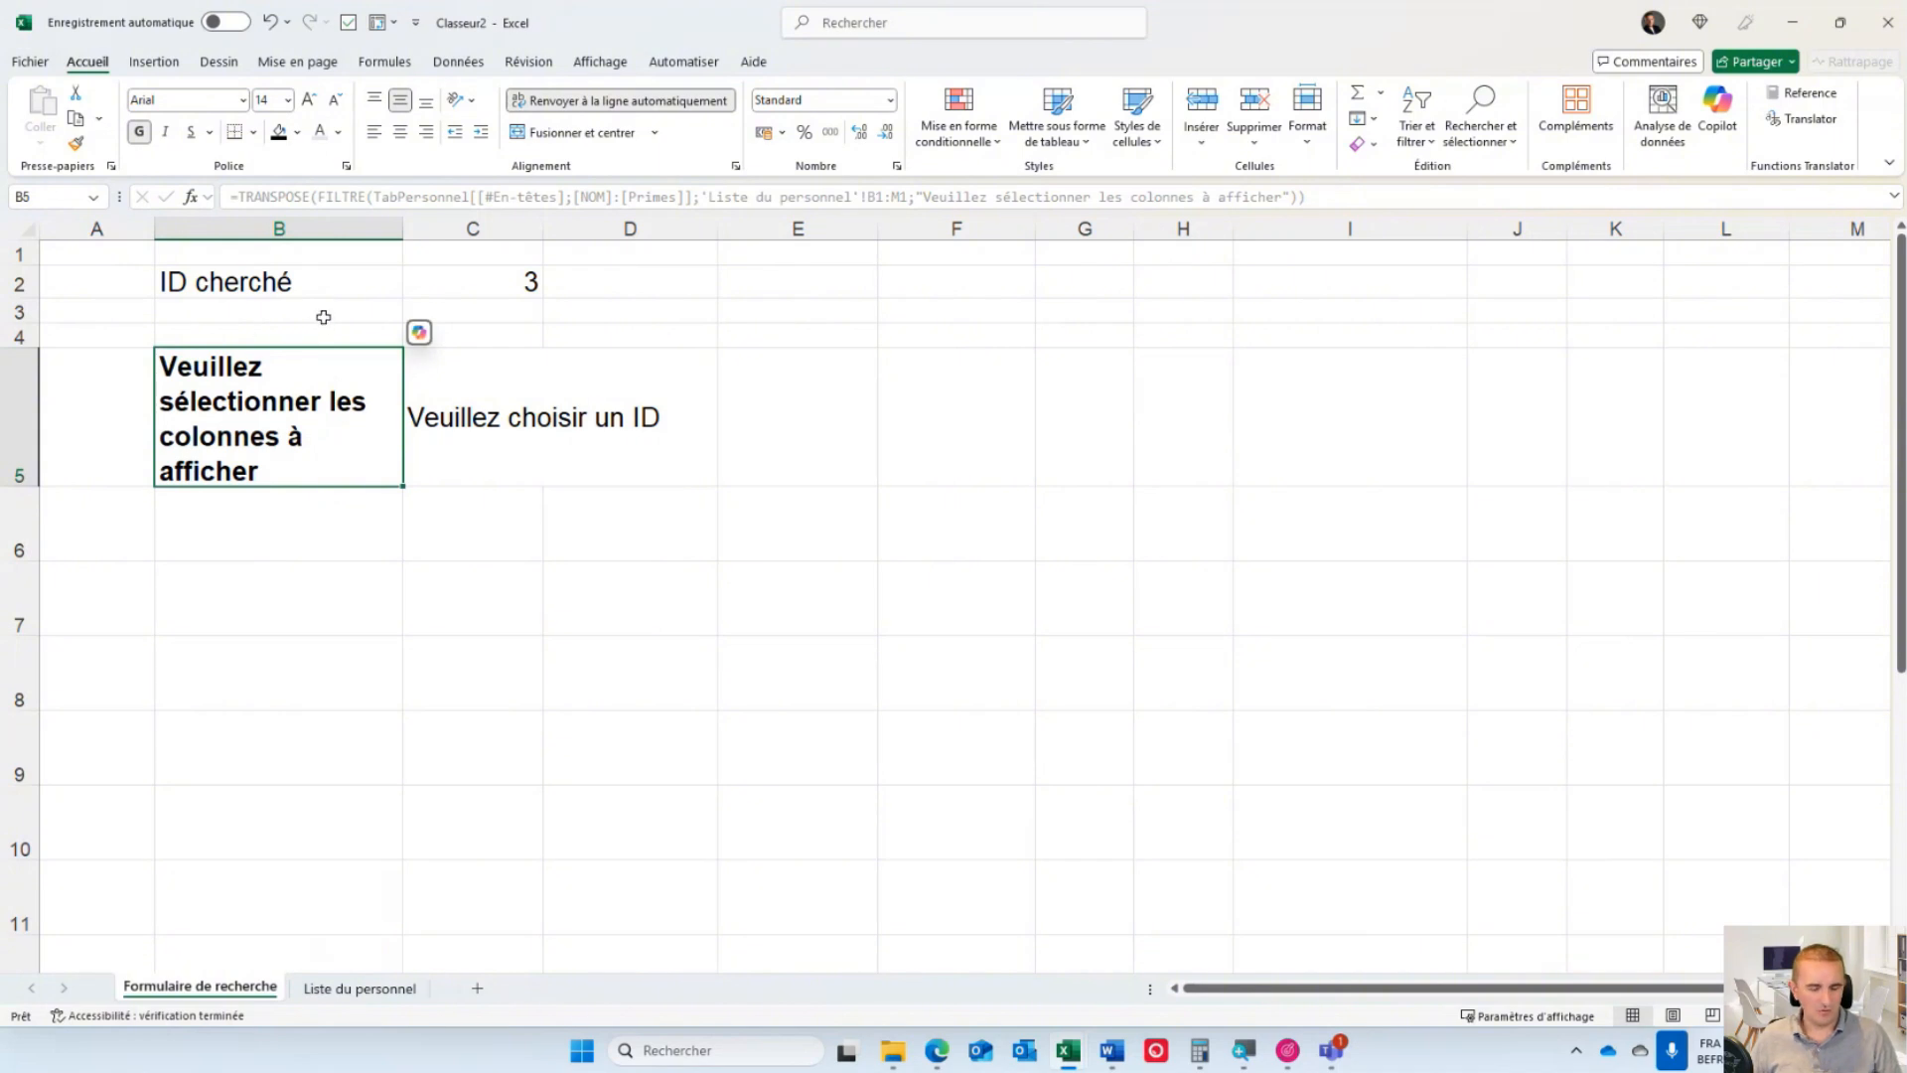
key("ctrl+z")
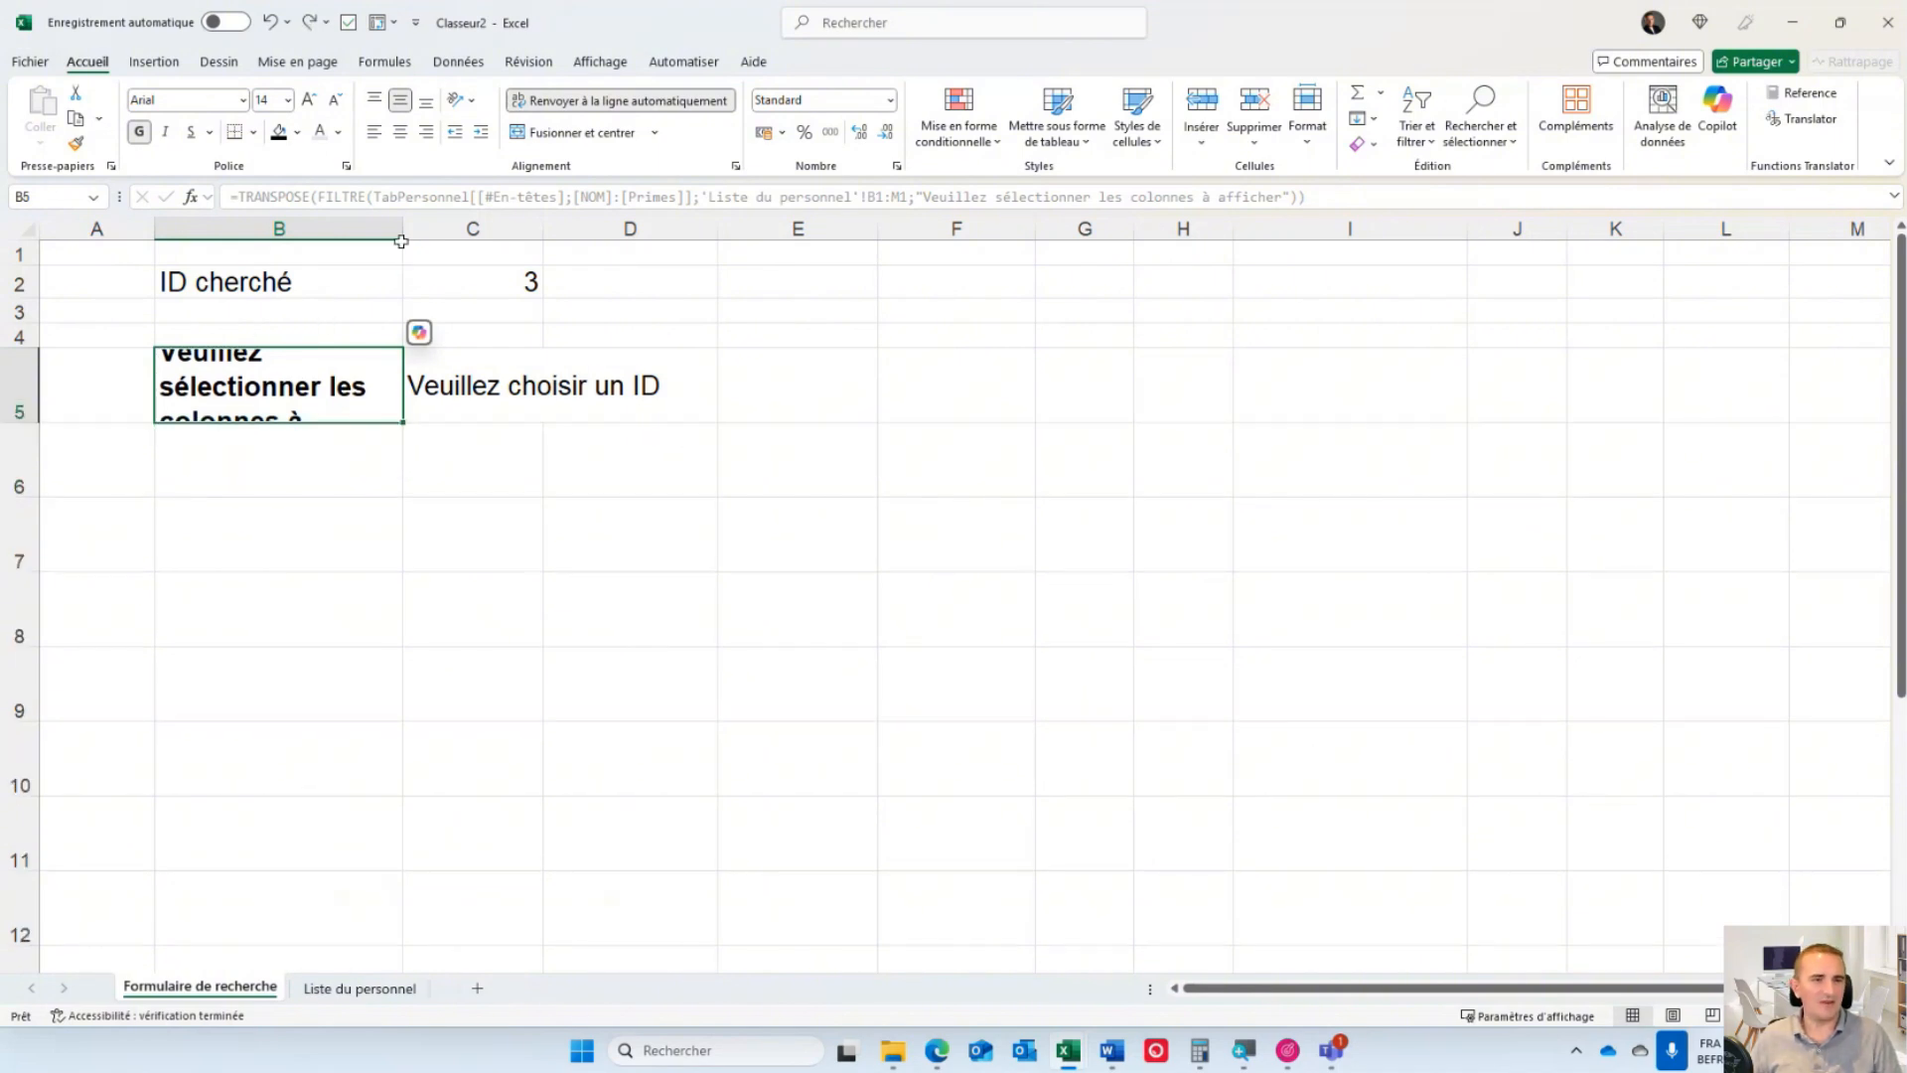
left_click_drag(402, 241, 474, 246)
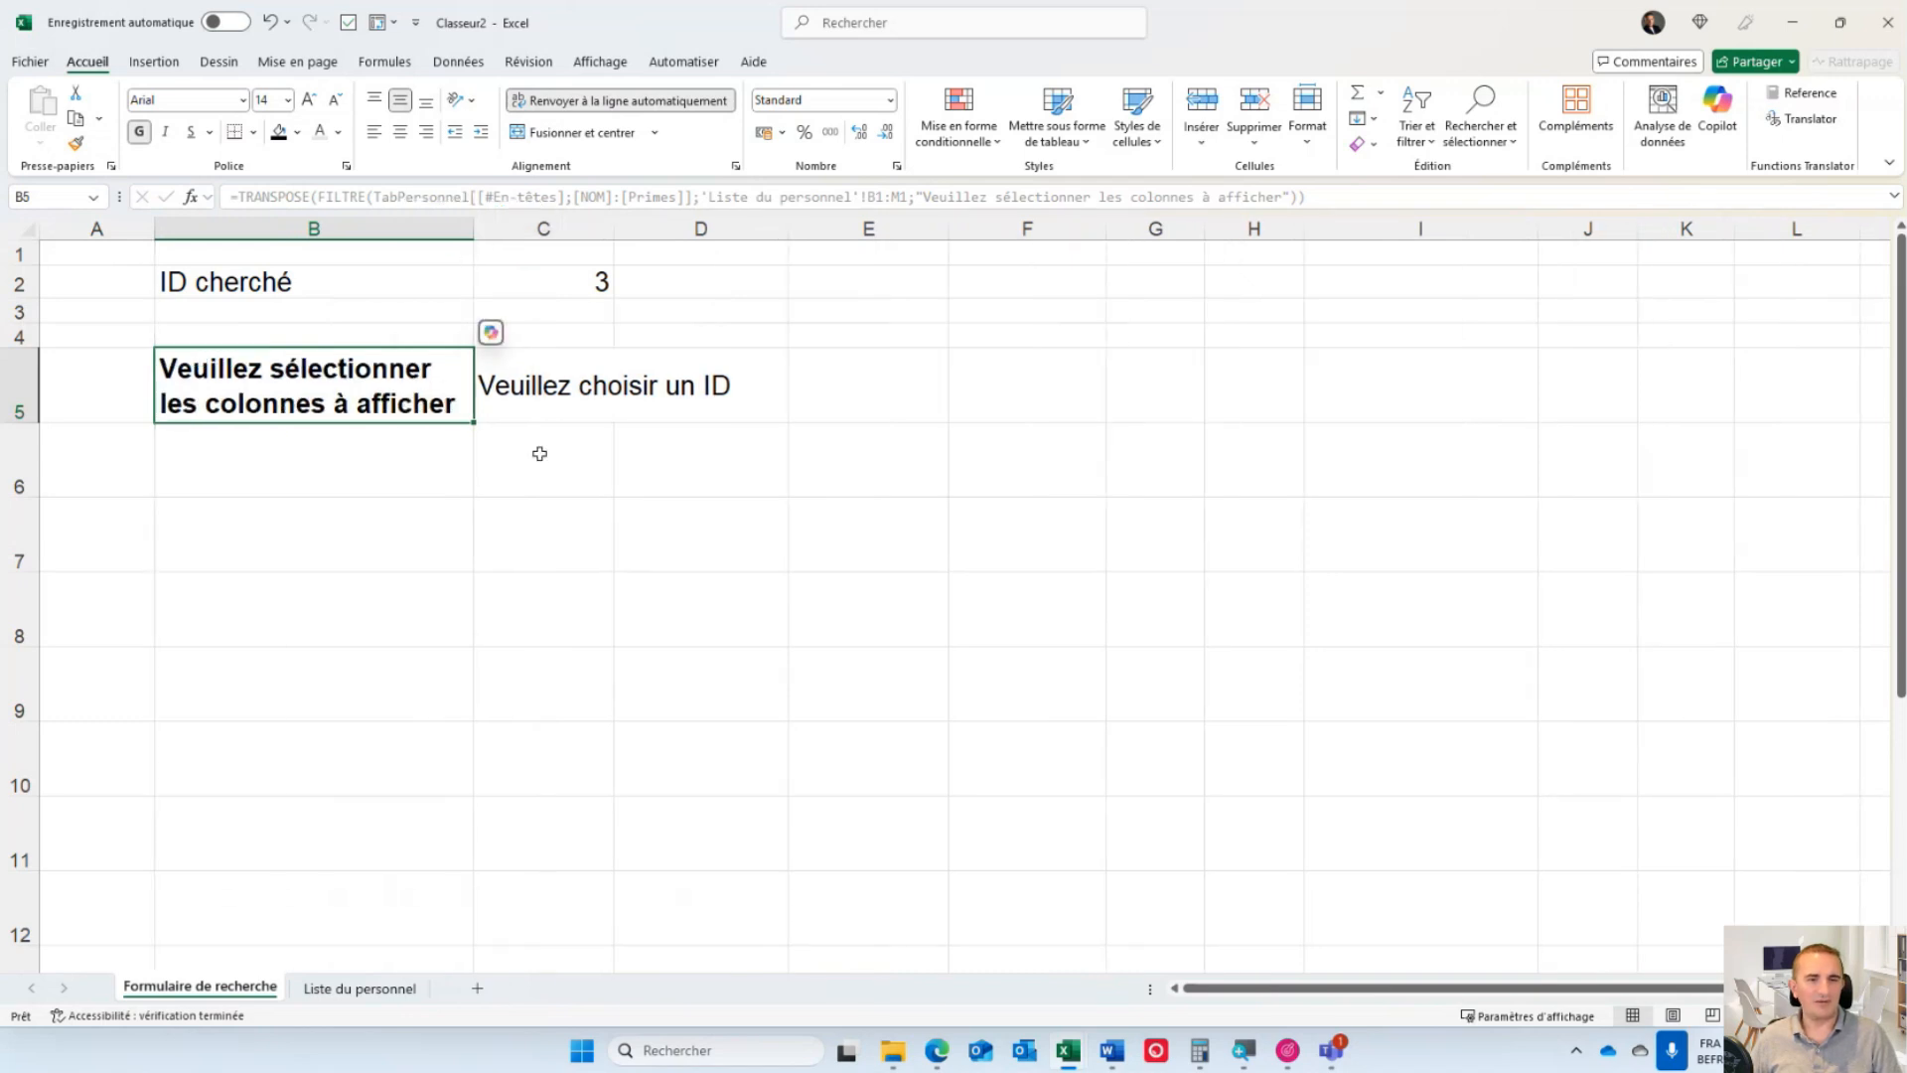
- Wrap the text in C5 and widen column C slightly so its message fits on two lines
left_click(589, 367)
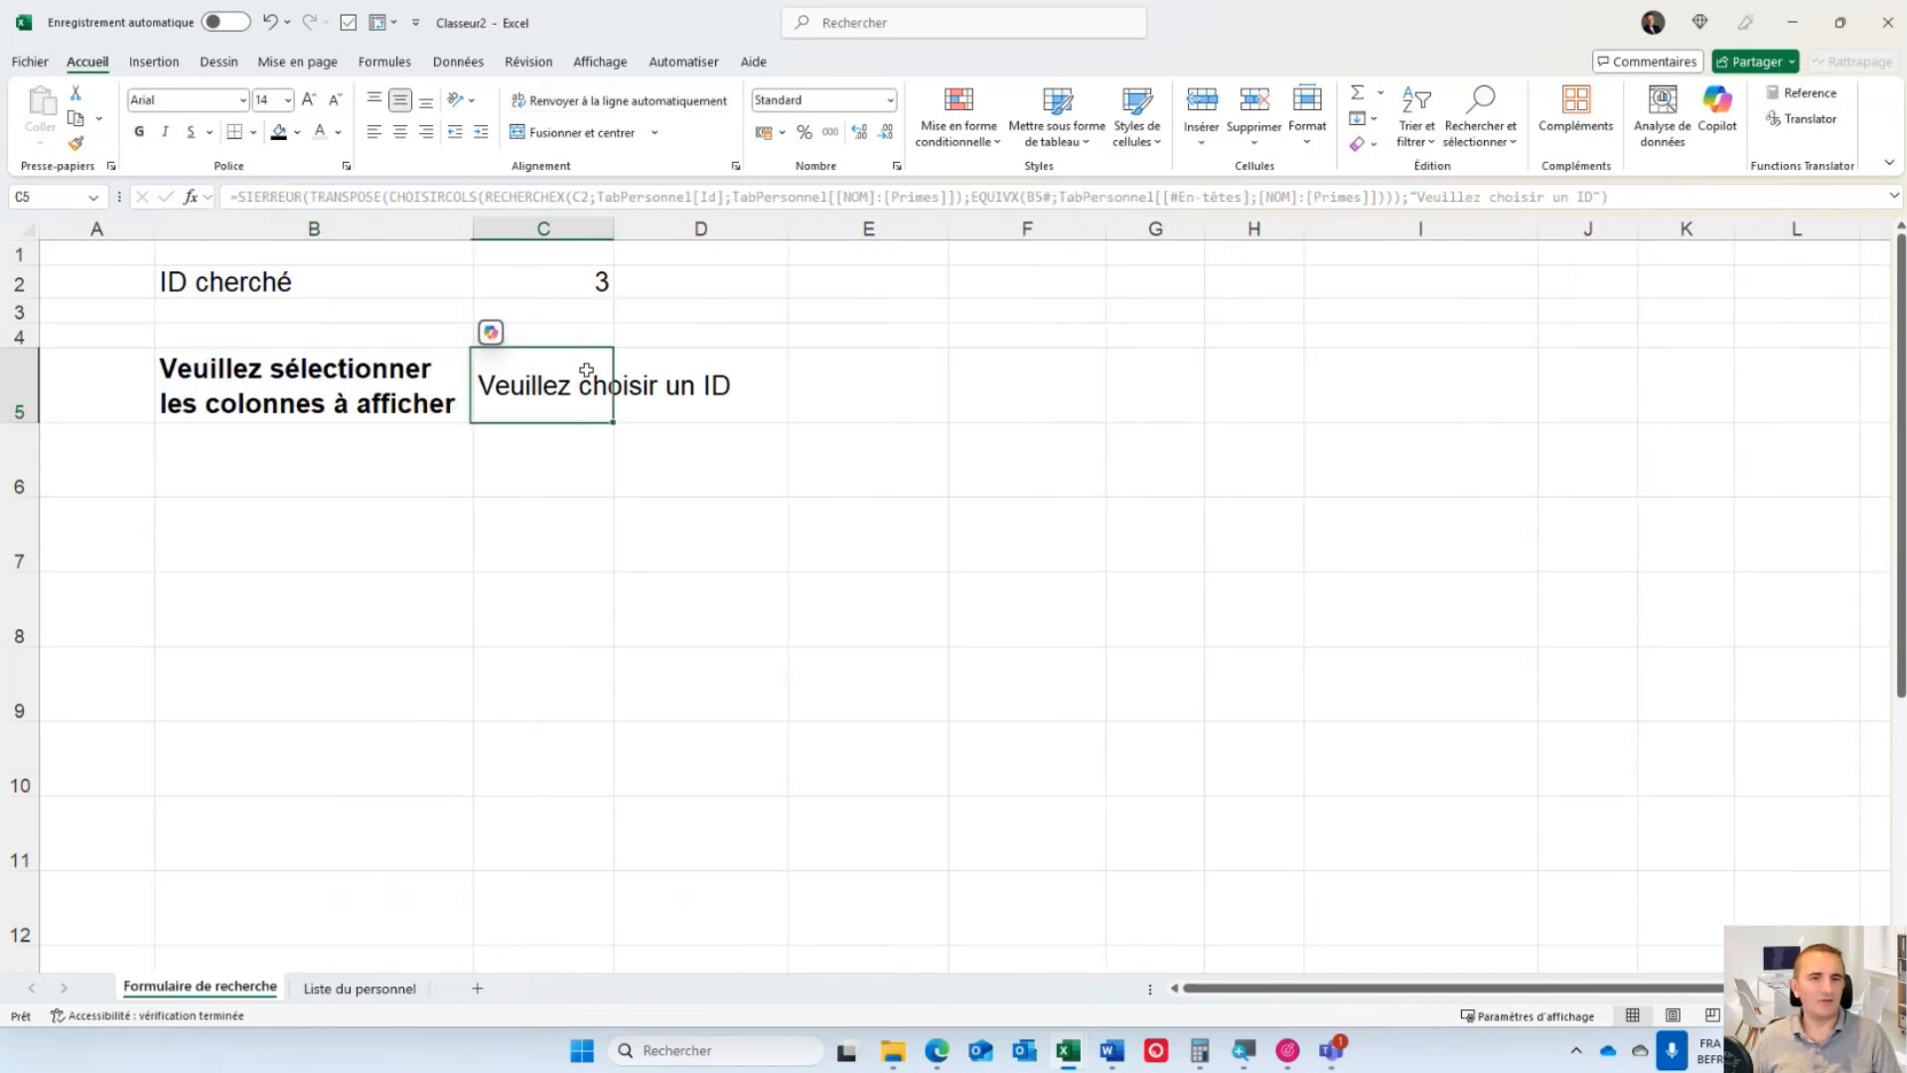
left_click(627, 102)
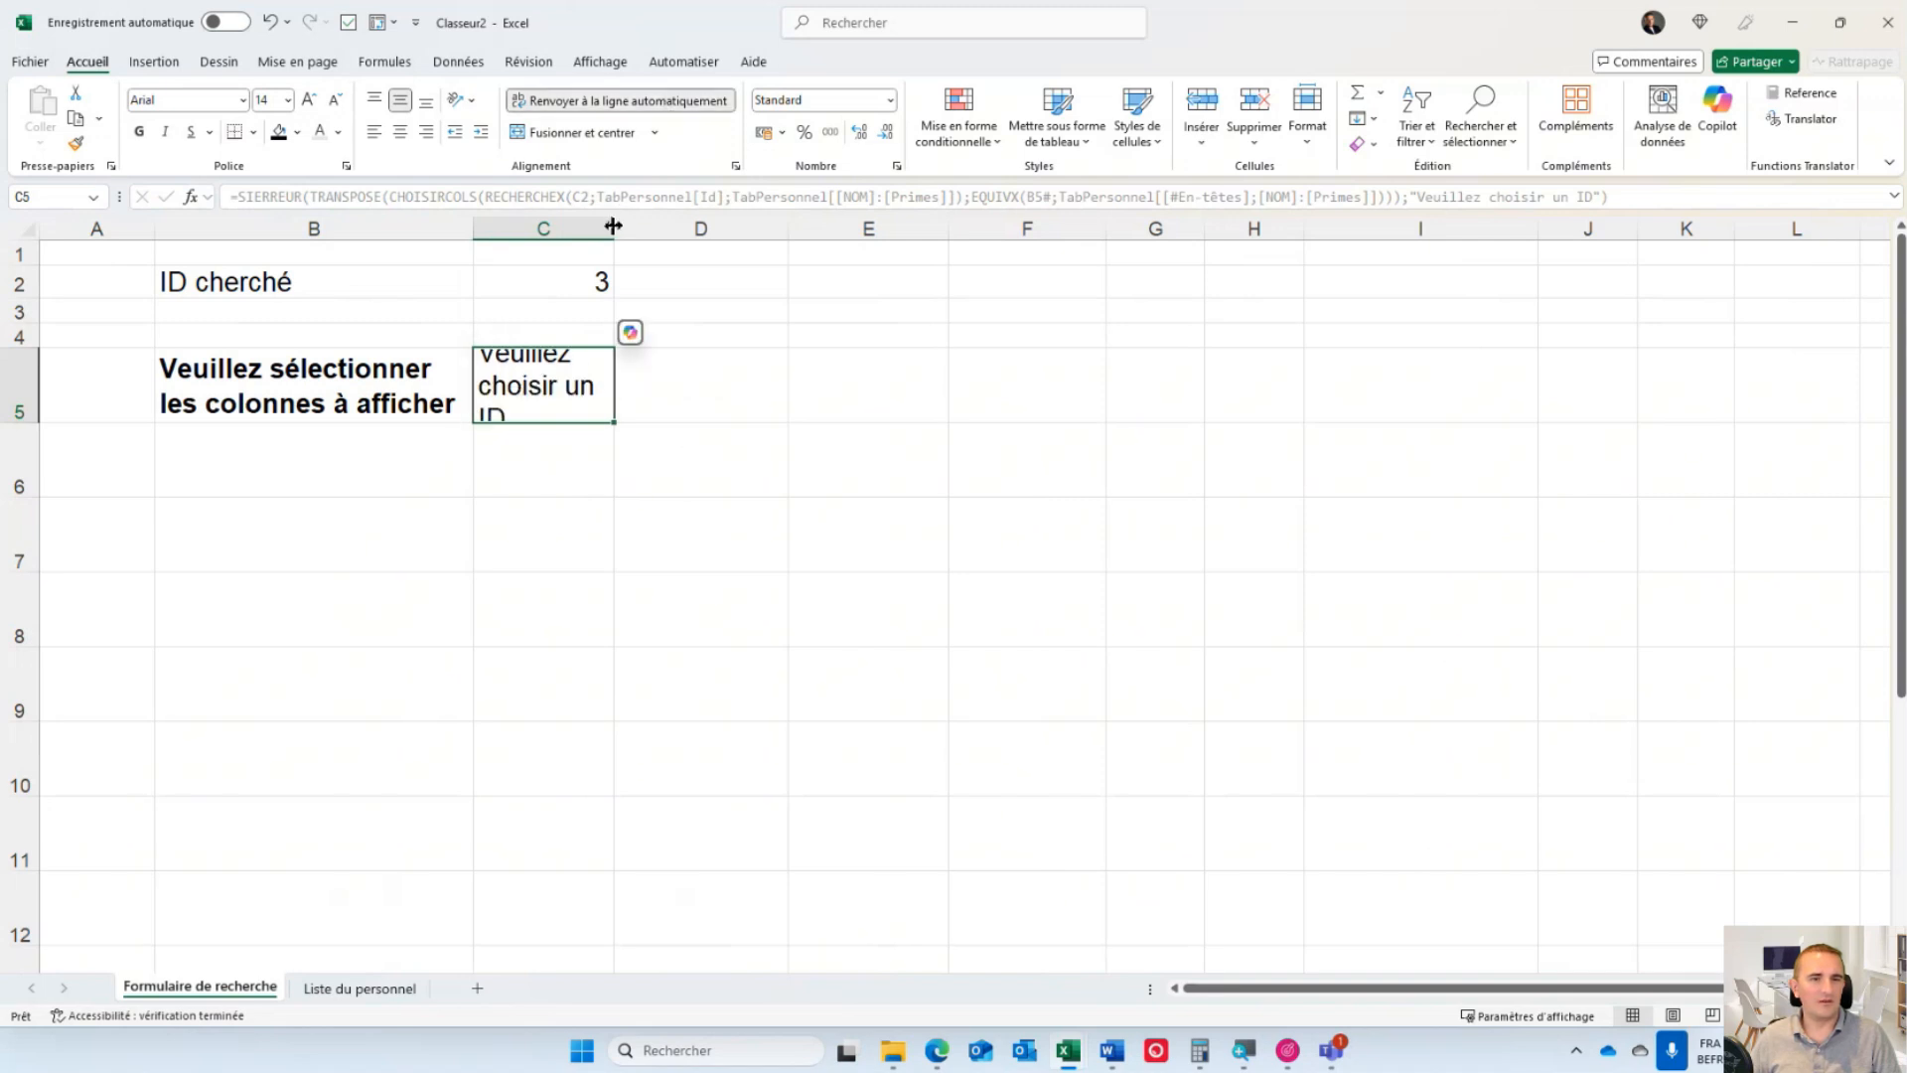
left_click_drag(613, 227, 656, 226)
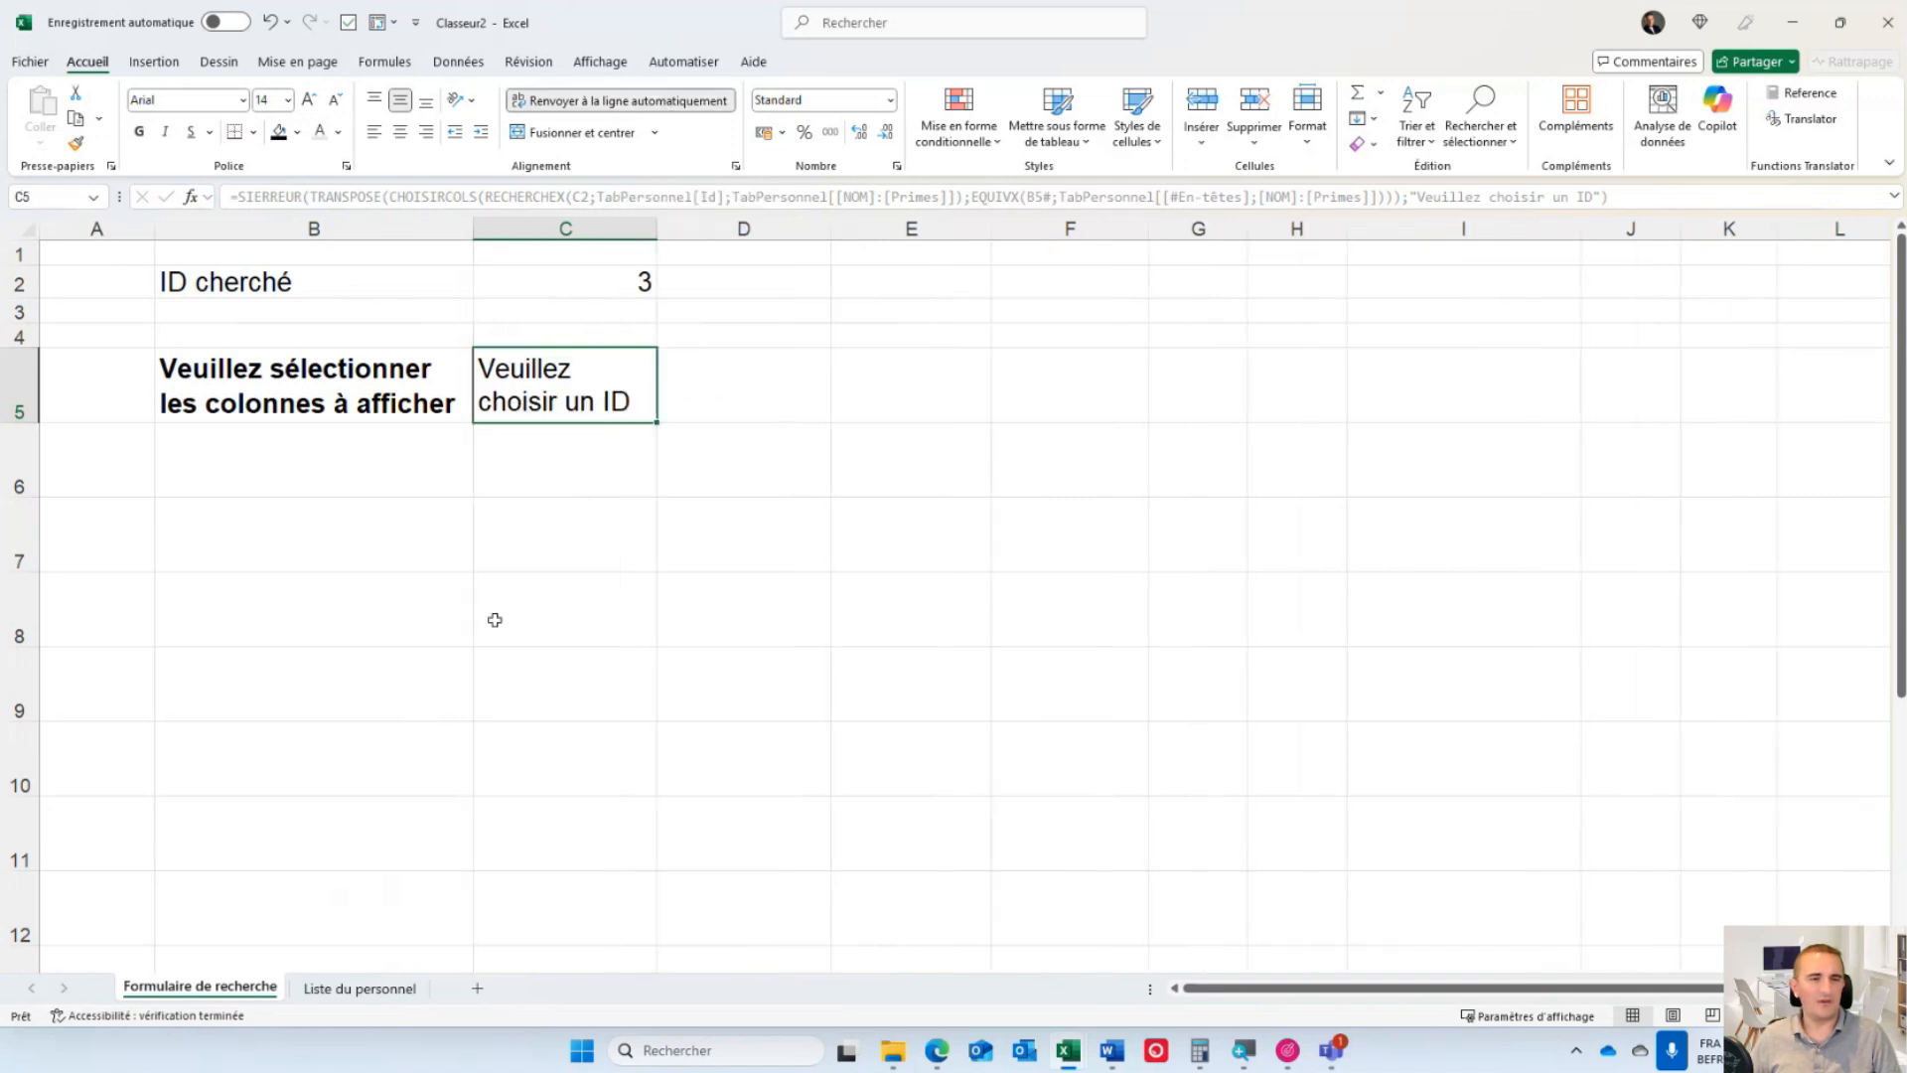
- Tick NOM, Prénom and SALAIRE on the Liste du personnel sheet and return to the search form
left_click(359, 988)
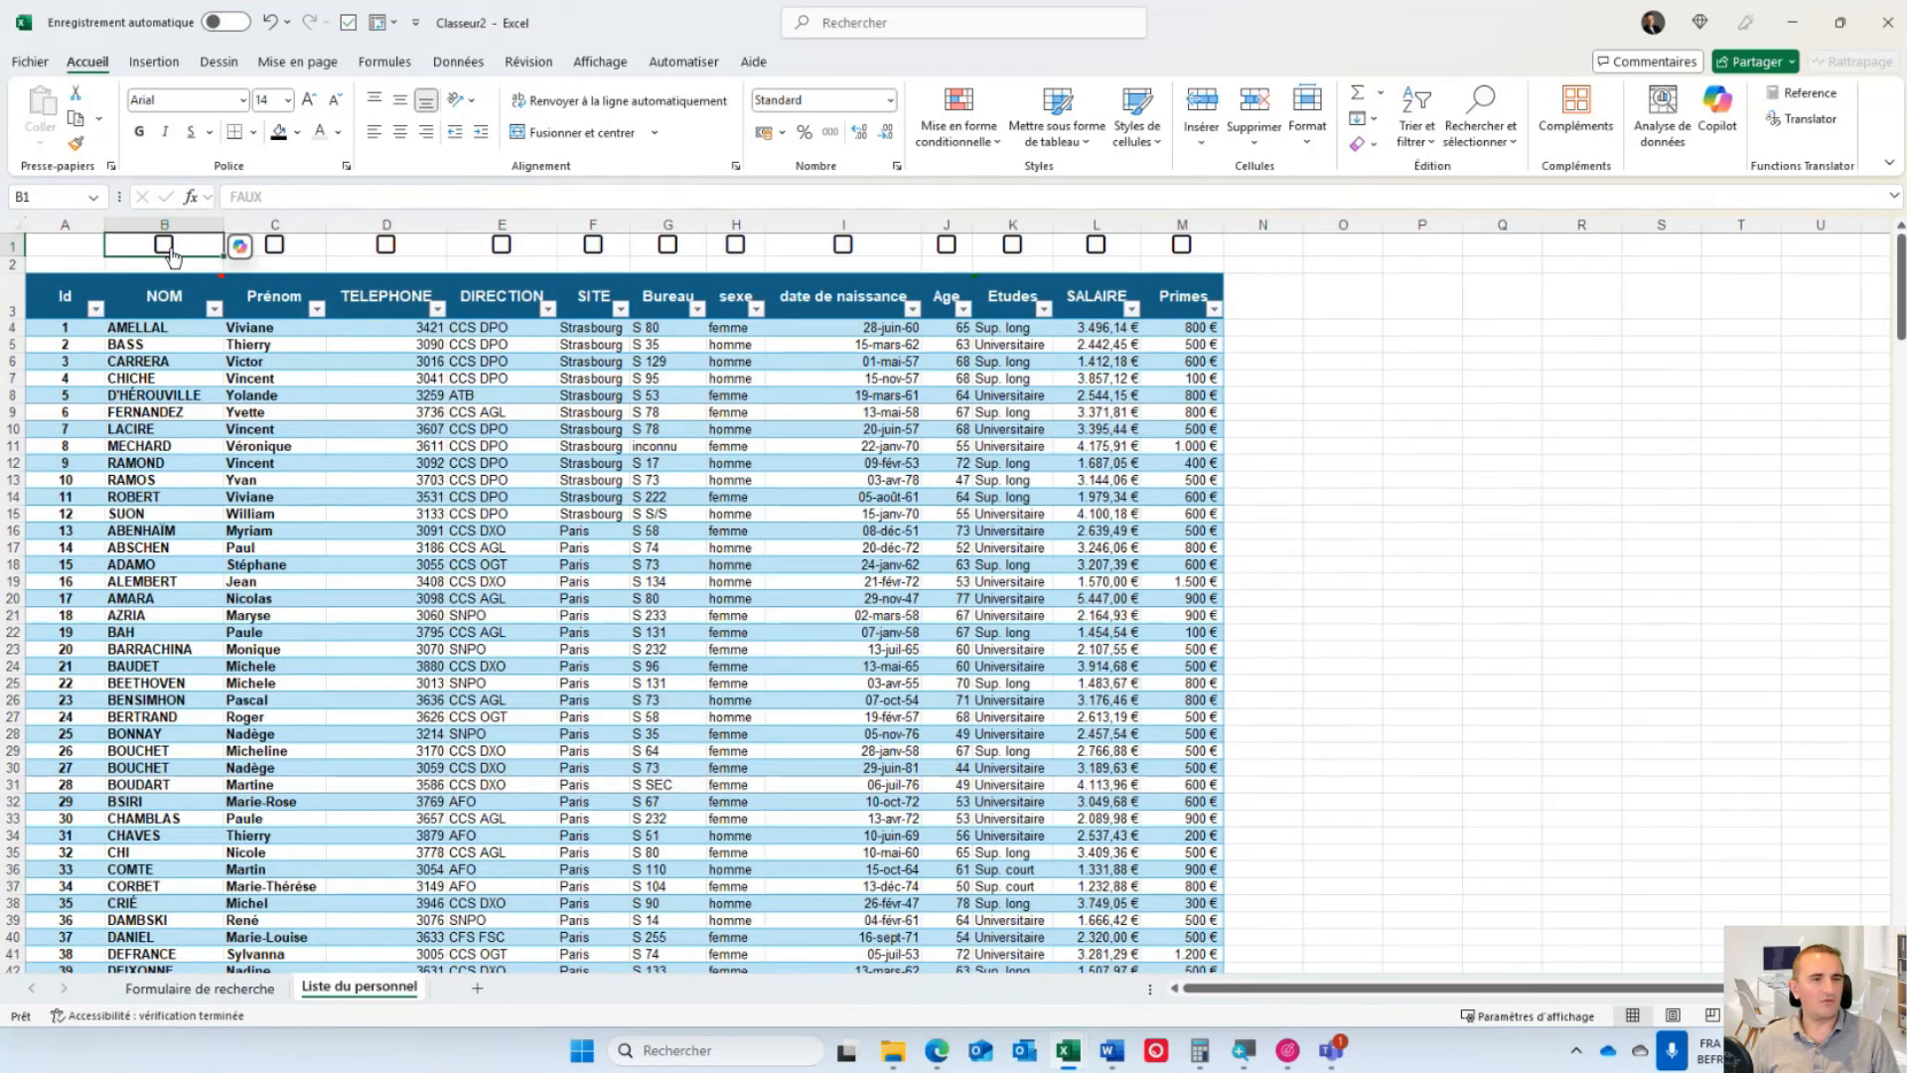
left_click(276, 245)
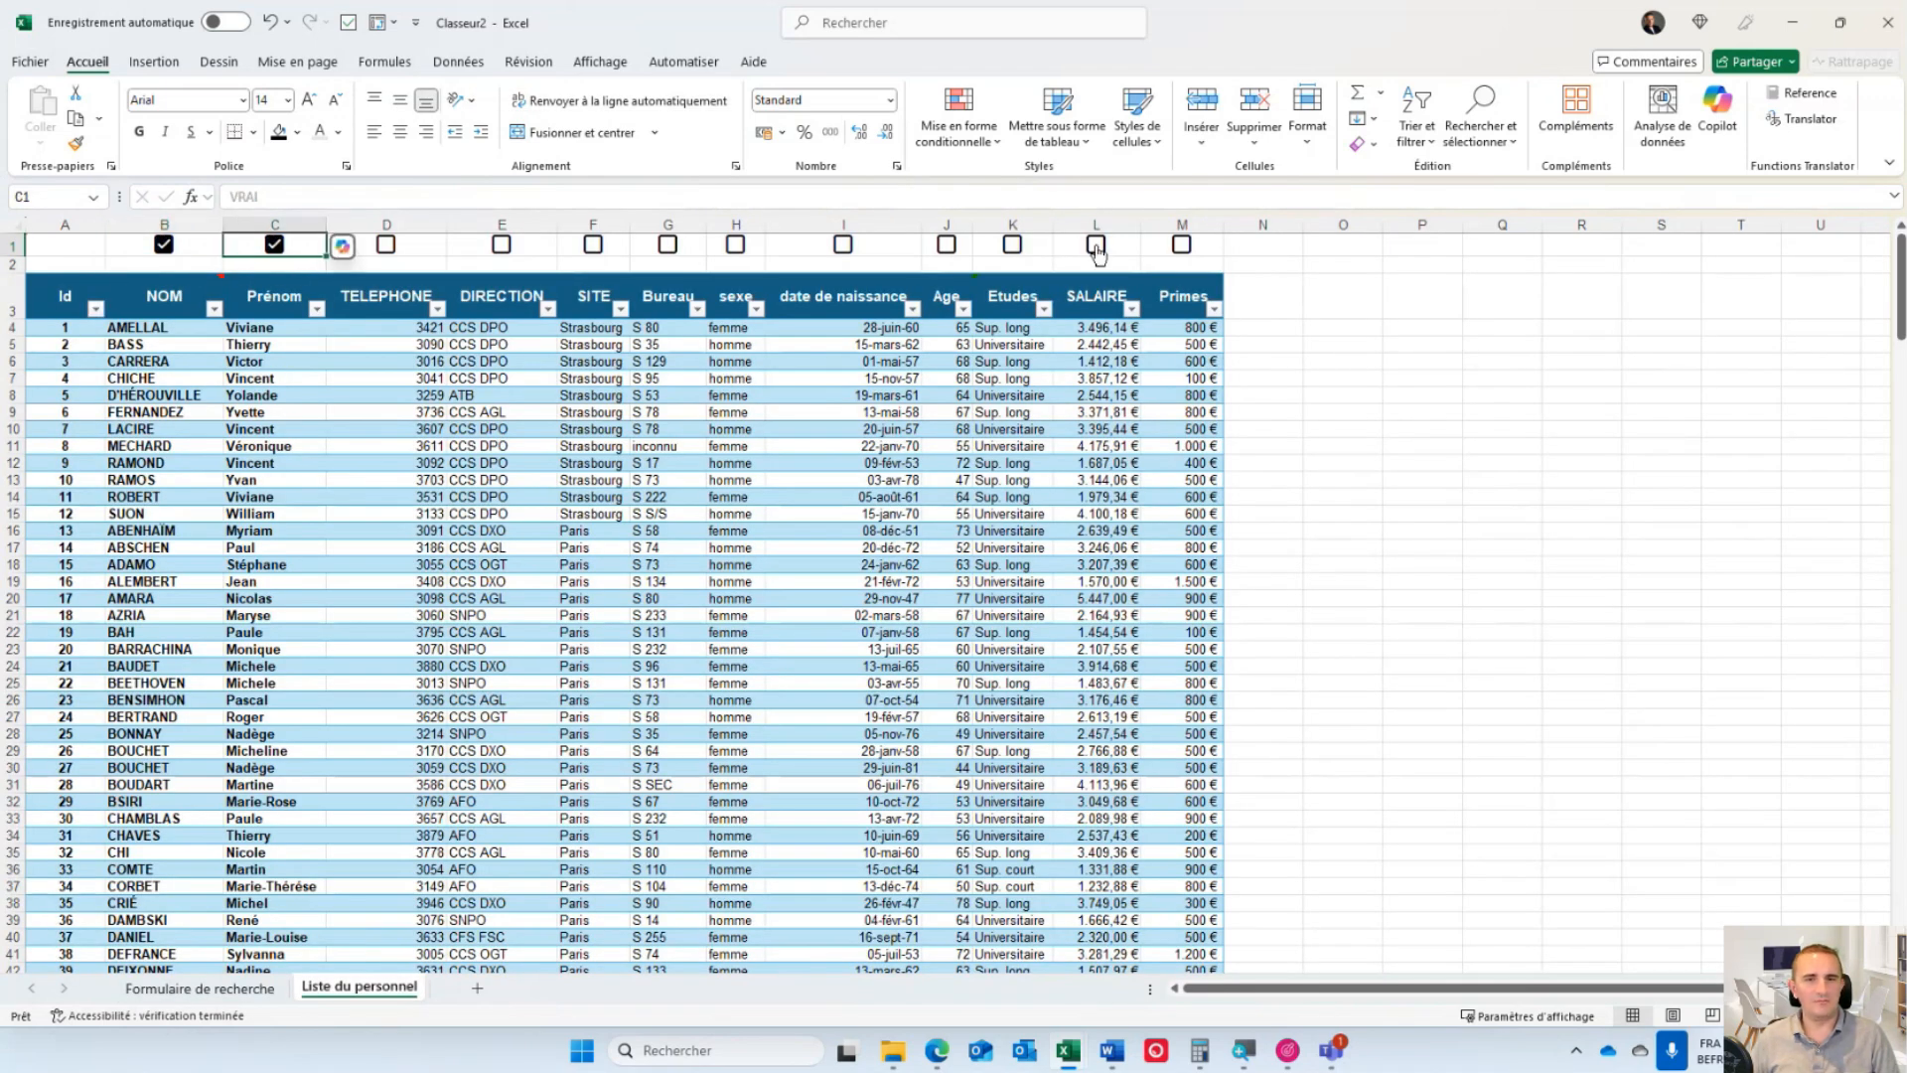
left_click(1096, 244)
left_click(192, 988)
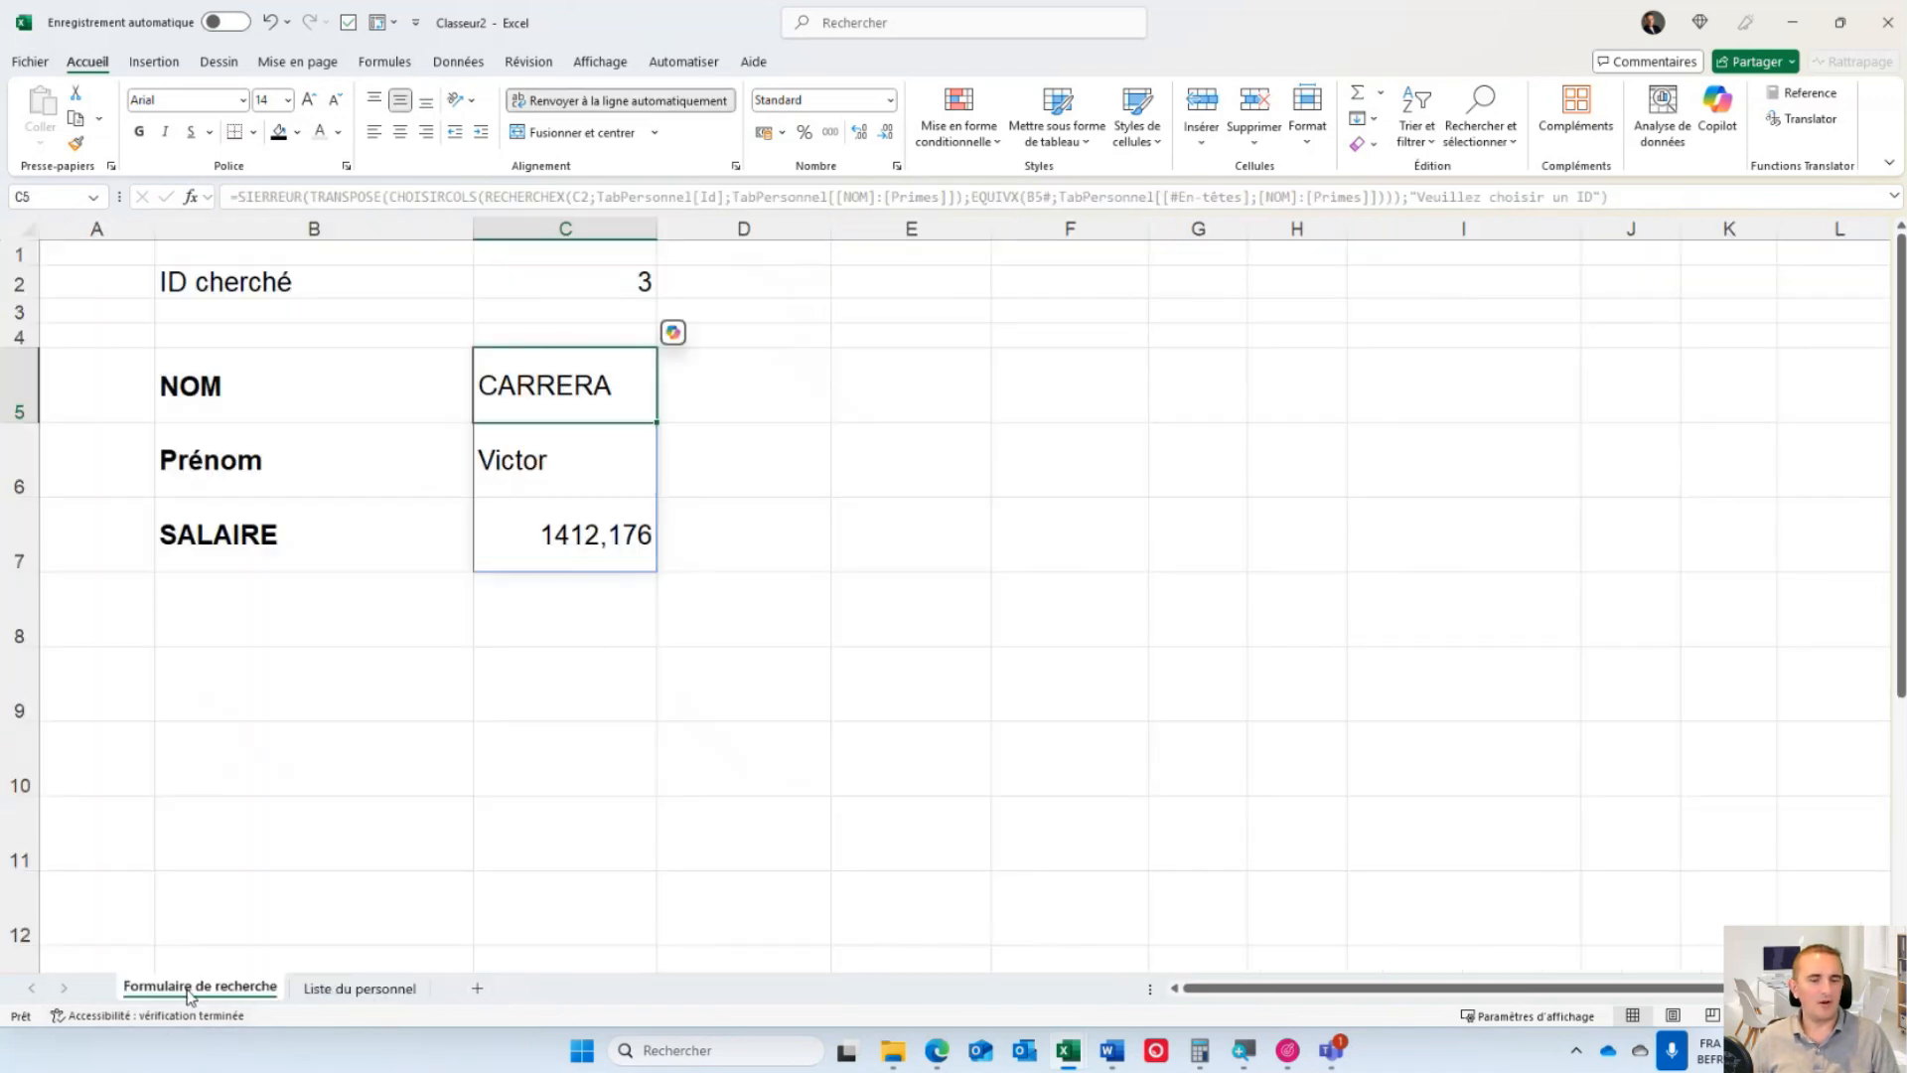